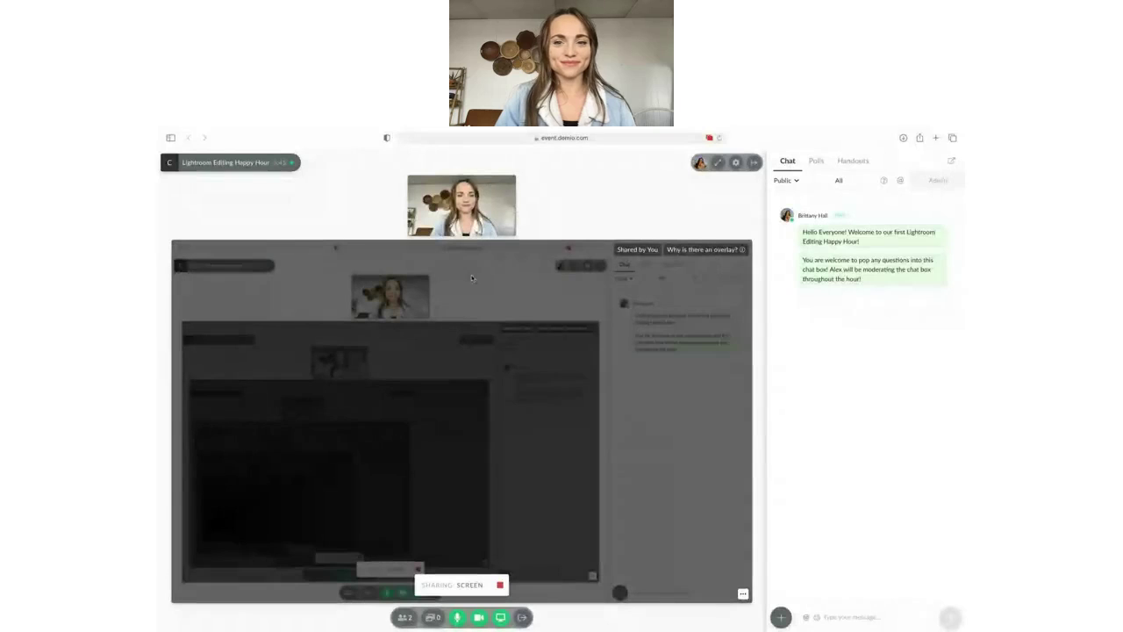
Take the Demio webinar out of full screen, shrink and reposition its window, and switch to Lightroom Classic.
mouse_move(220, 128)
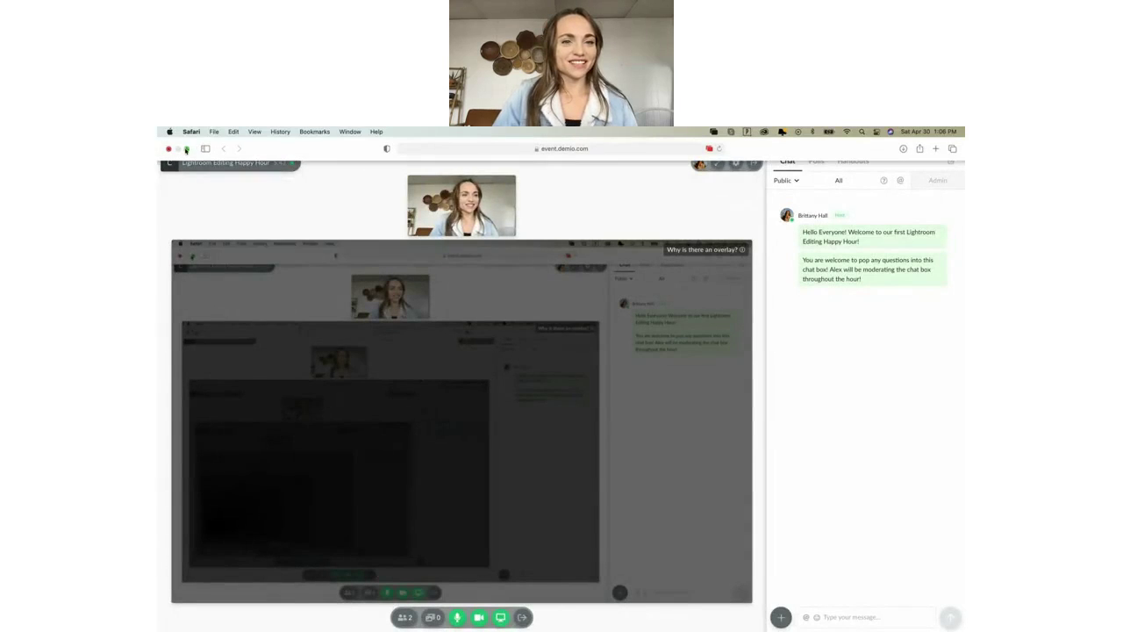
left_click(186, 150)
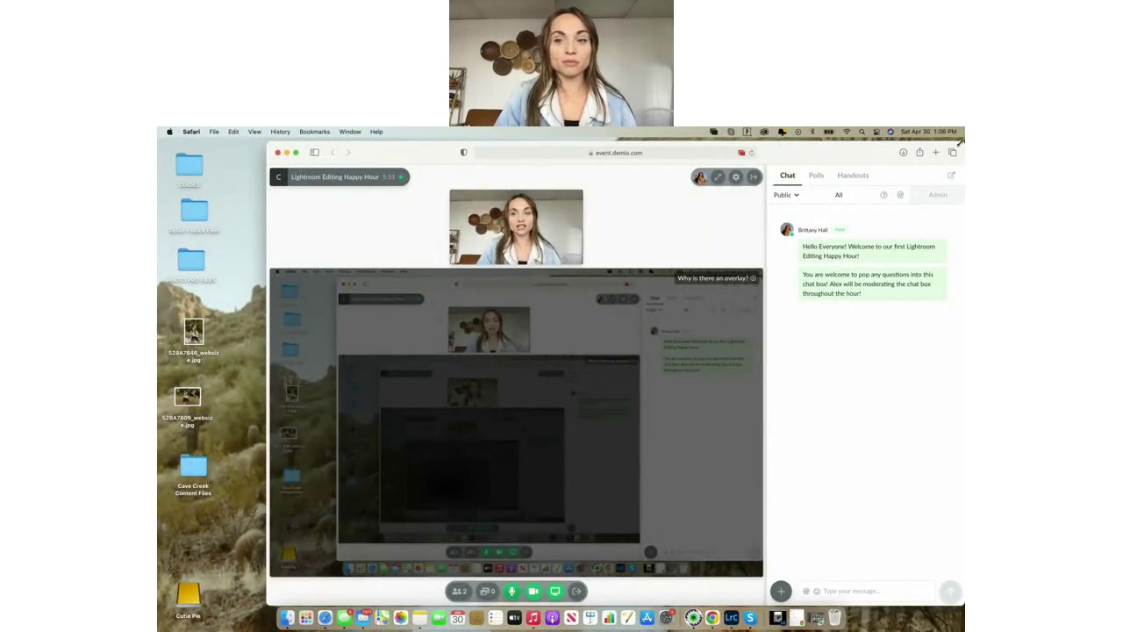
left_click_drag(960, 142, 615, 173)
left_click_drag(540, 181, 449, 146)
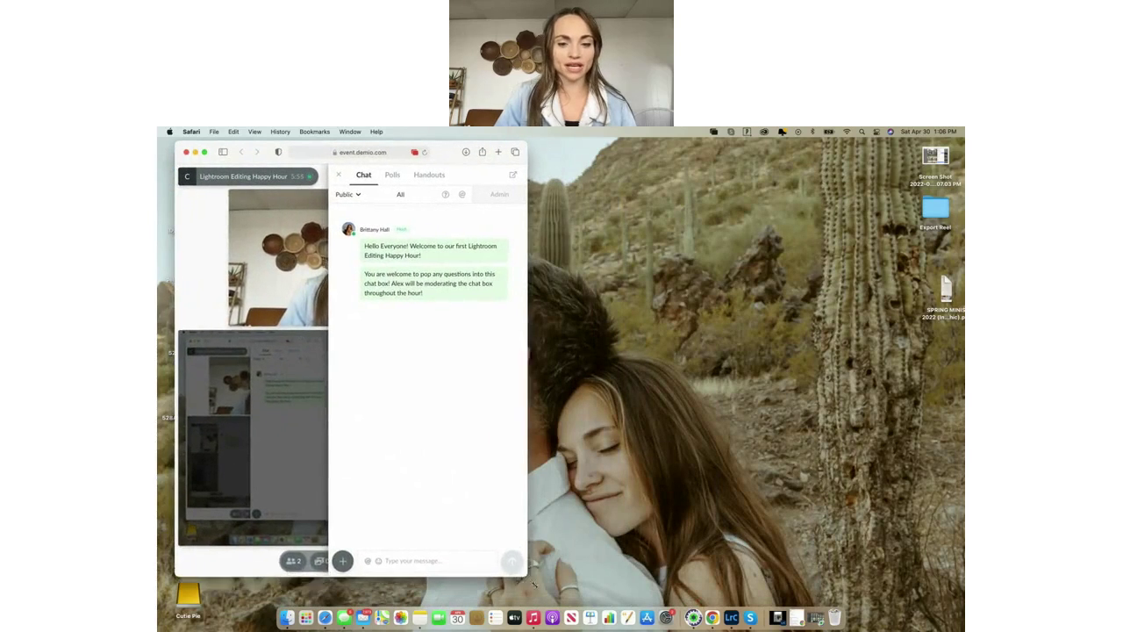
left_click_drag(524, 574, 565, 606)
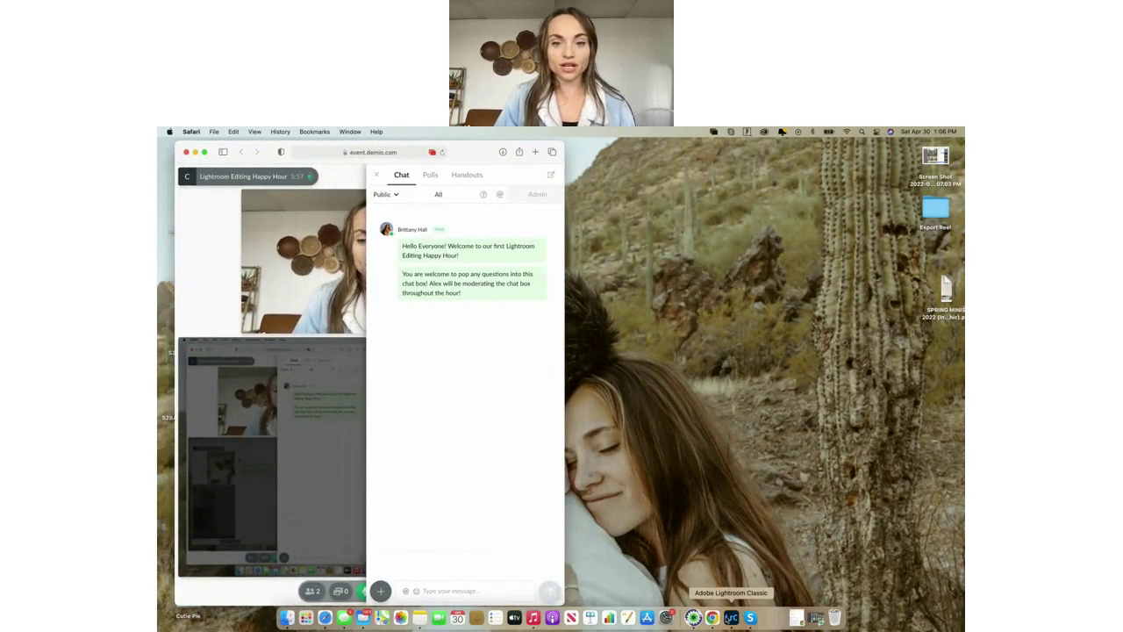
left_click(731, 617)
Put the Lightroom Classic Develop window into macOS full-screen mode.
left_click(462, 145)
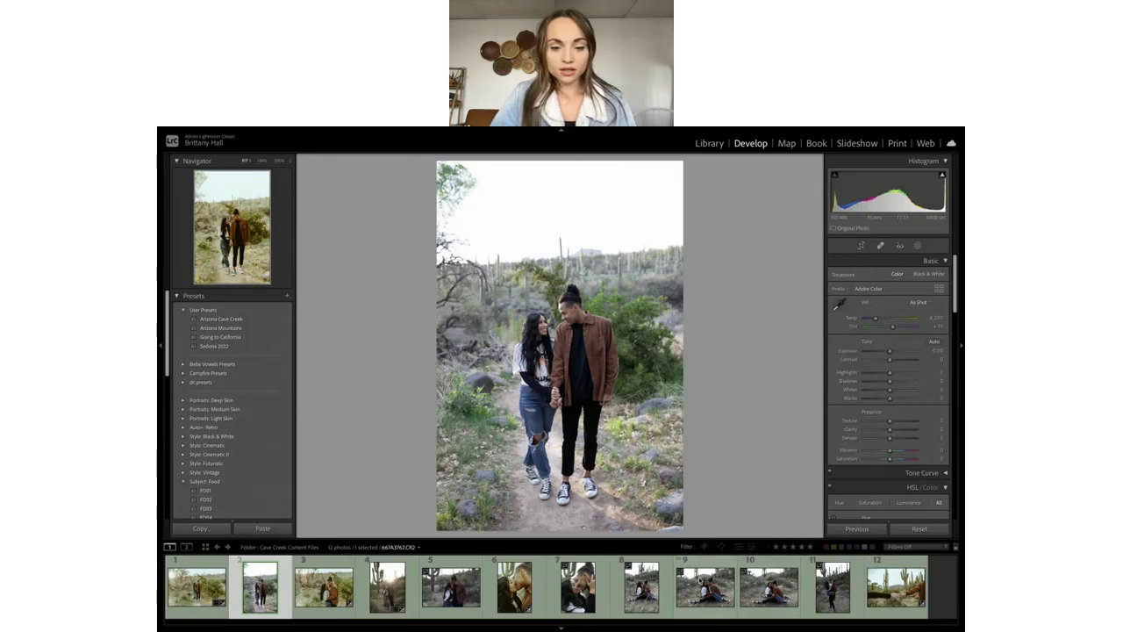
Reset photos 6 and 3 to neutral settings, then open photo 1 of the couple on the trail.
key("Right")
key("Right")
key("Right")
key("Right")
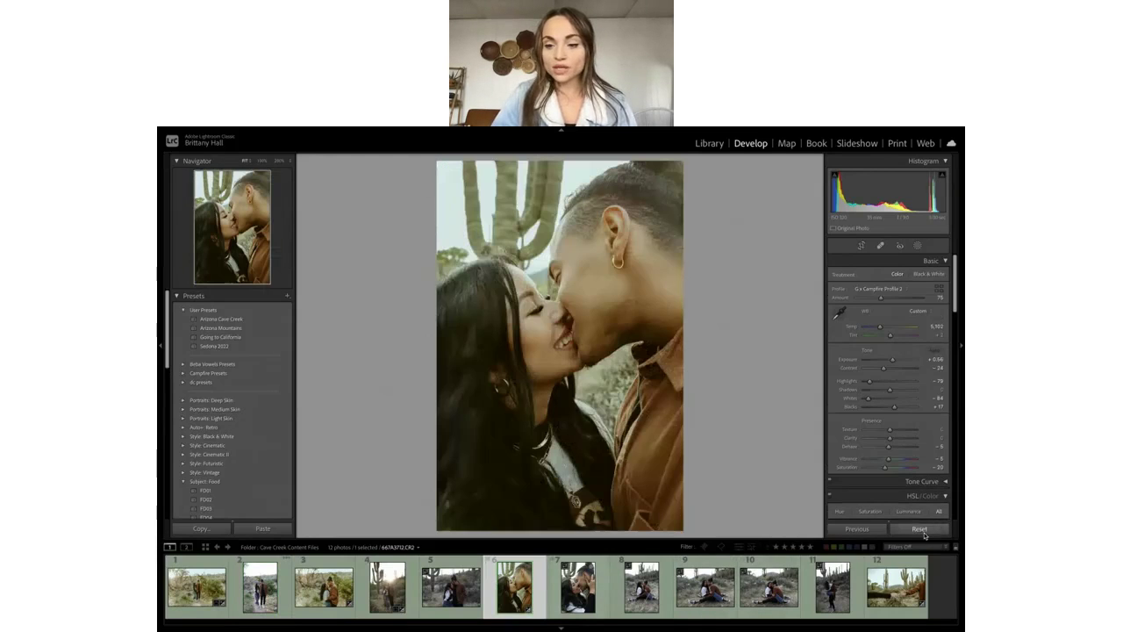
left_click(920, 529)
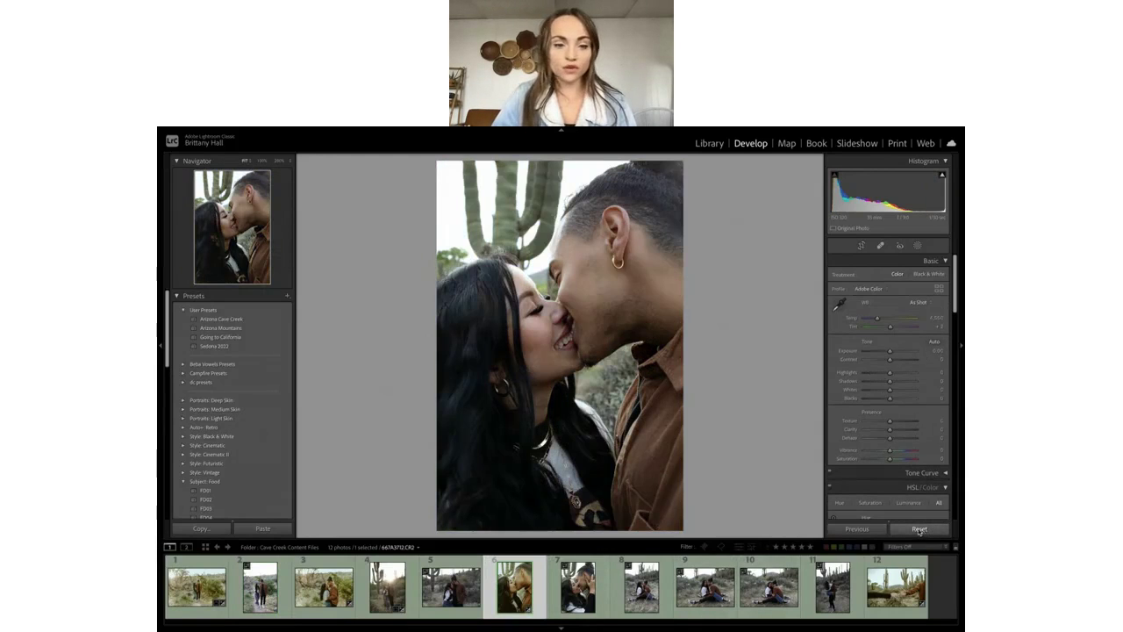
key("Left")
key("Left")
key("Left")
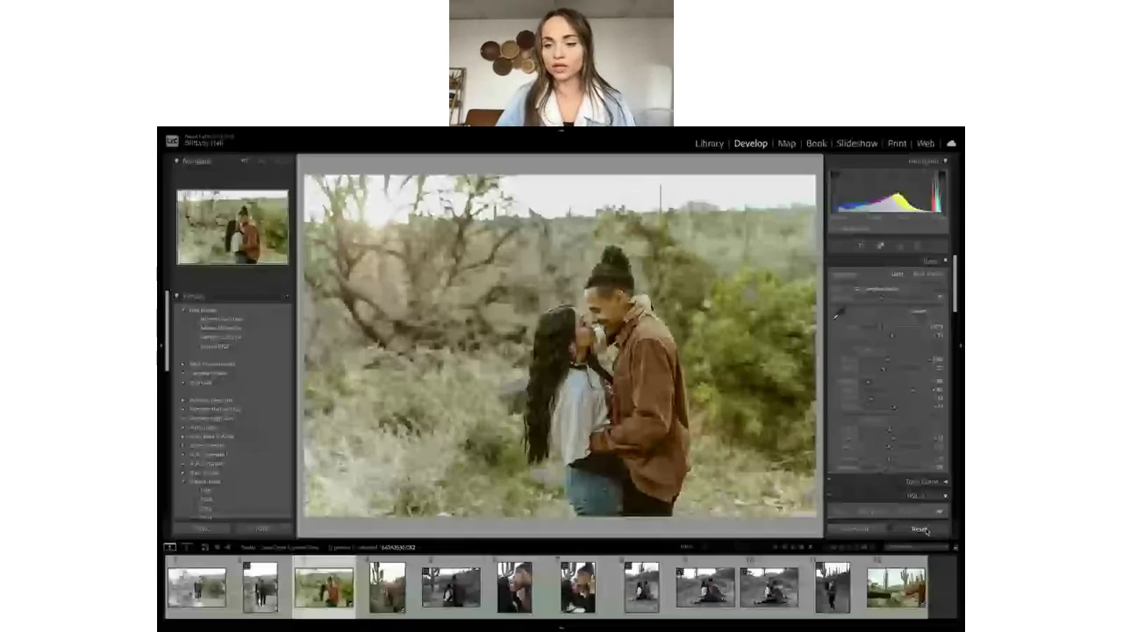
left_click(921, 529)
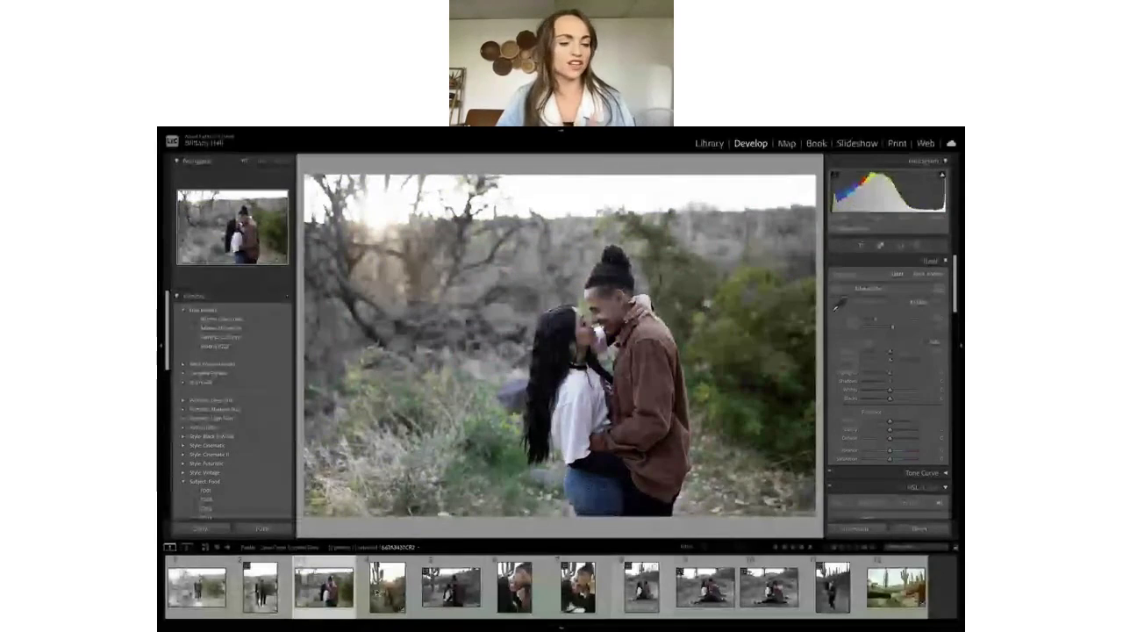
left_click(209, 590)
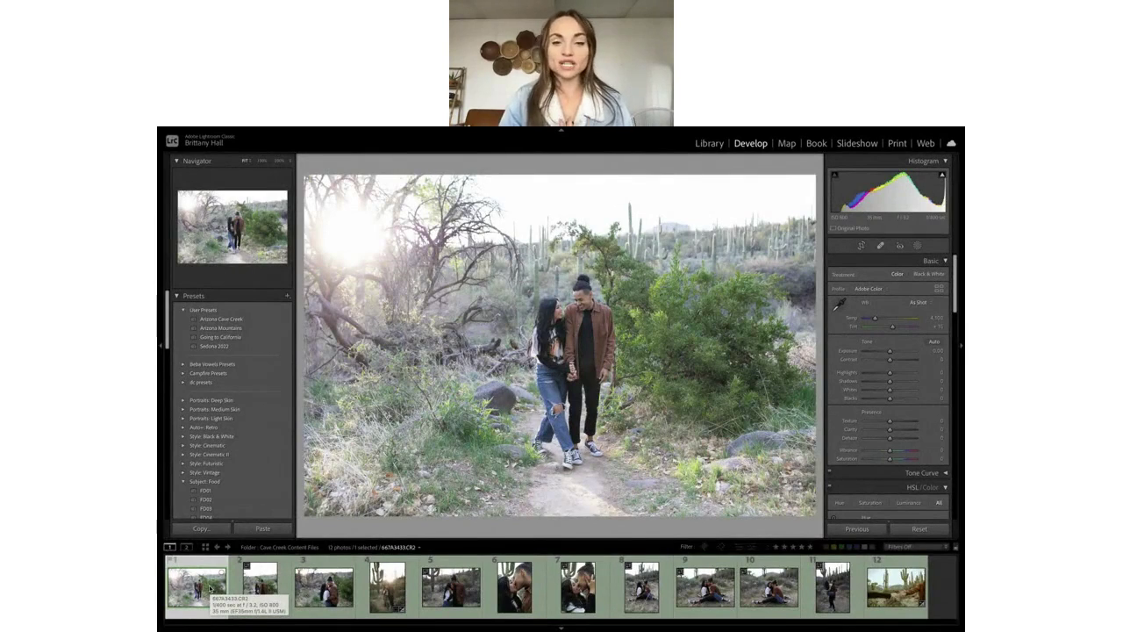
Collapse the Histogram, Basic, HSL/Color, Lens Corrections, Transform and Effects panels.
left_click(945, 163)
left_click(946, 195)
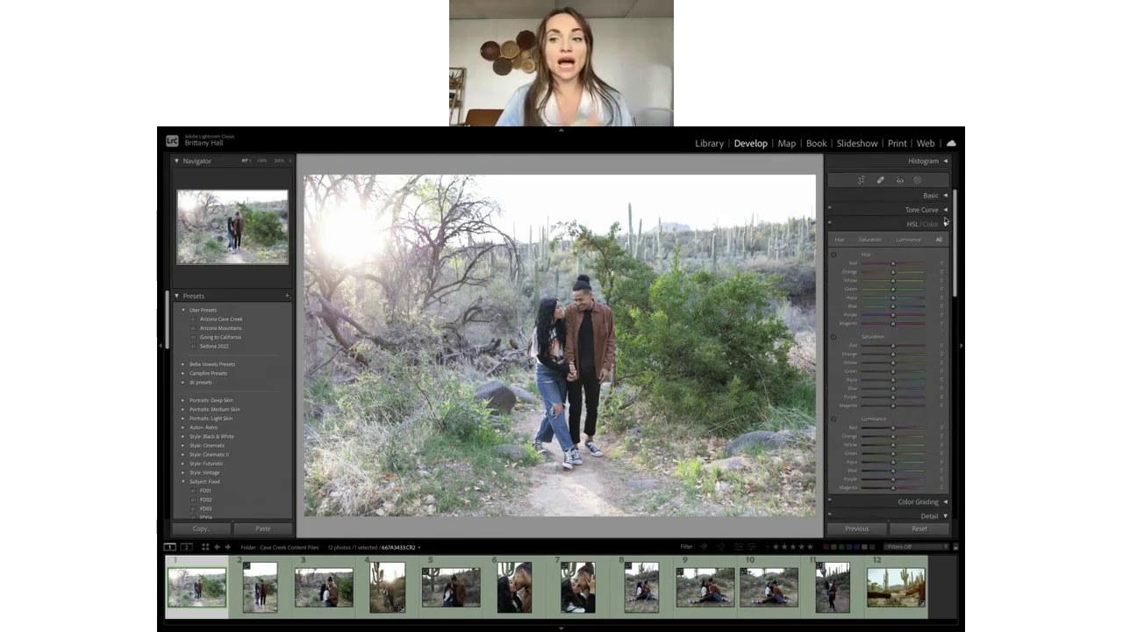
left_click(946, 226)
left_click(945, 268)
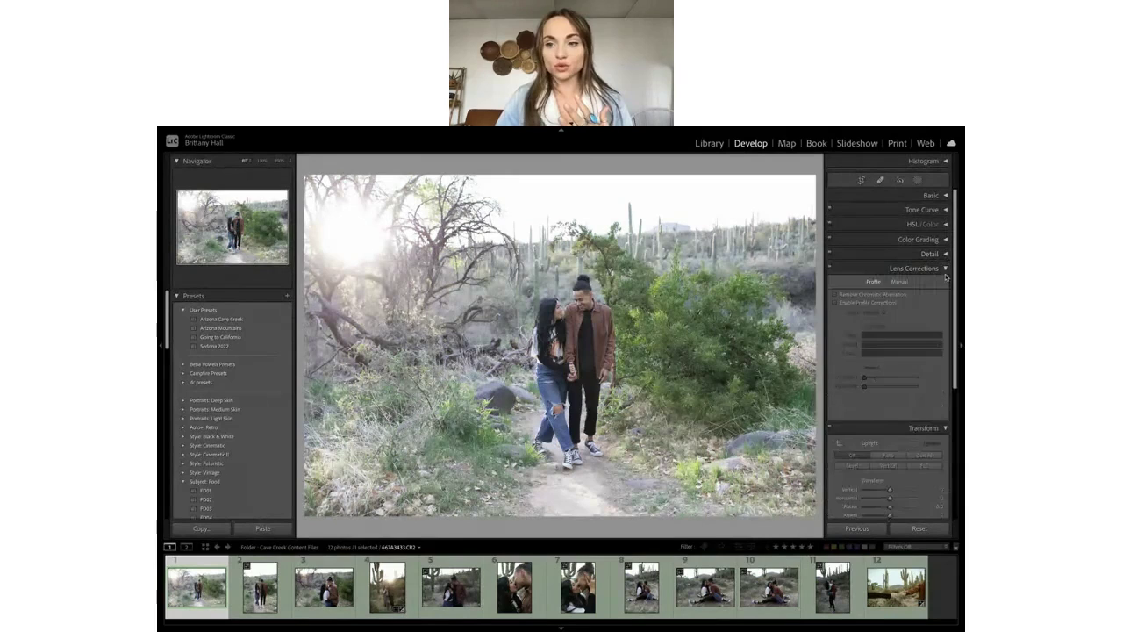
left_click(946, 282)
left_click(946, 296)
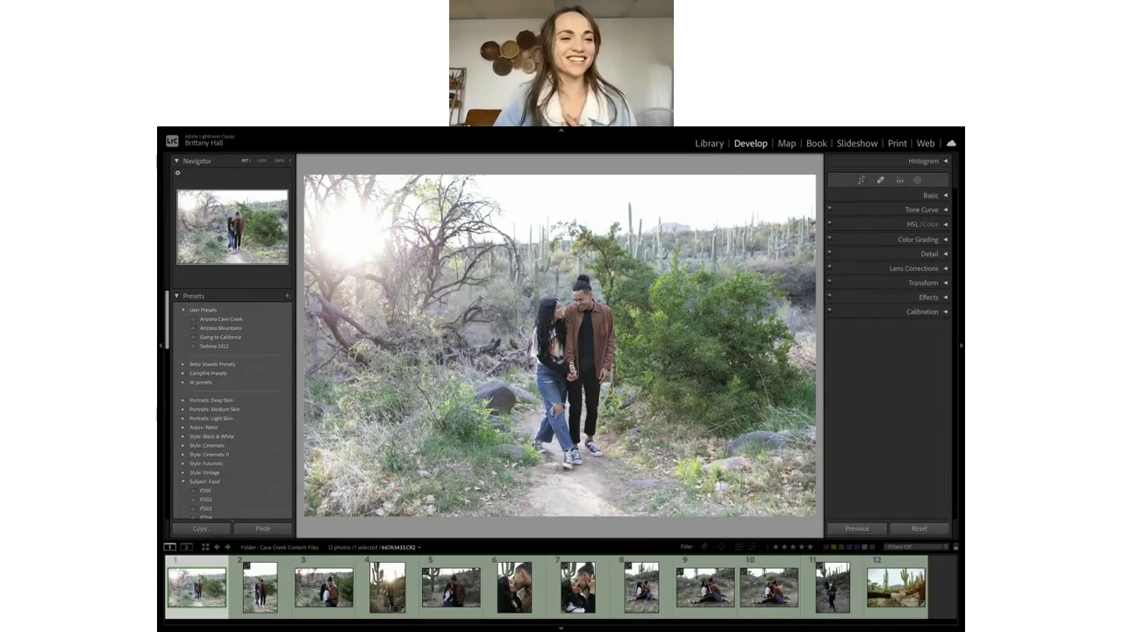
Toggle the Navigator and Presets panels closed and open again, and show the Histogram again.
left_click(176, 161)
left_click(177, 161)
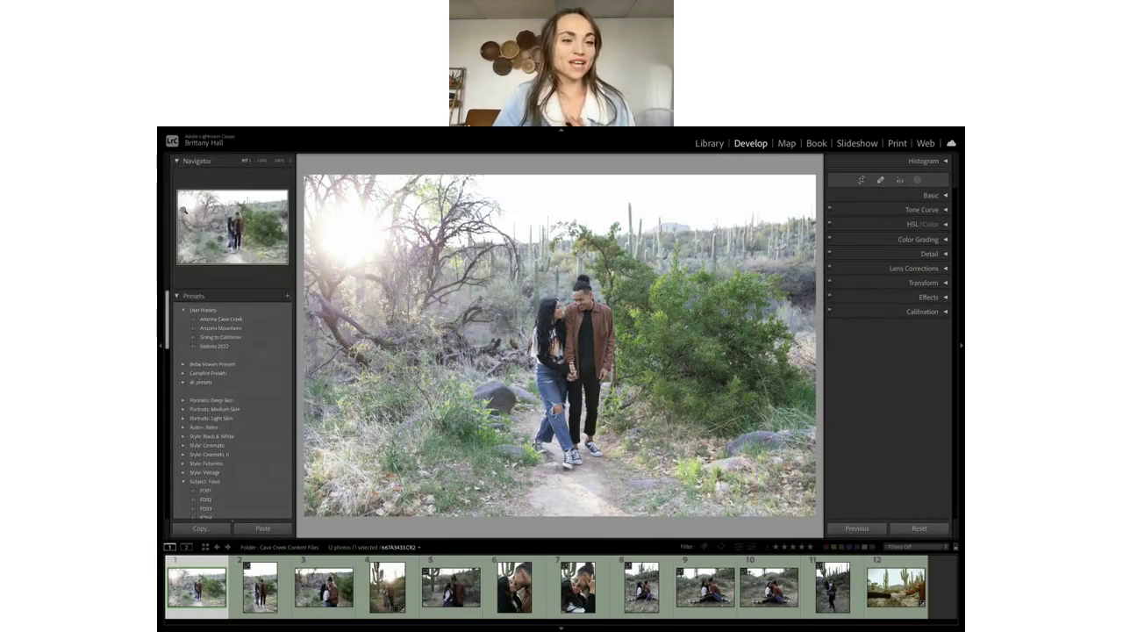
left_click(178, 298)
left_click(176, 298)
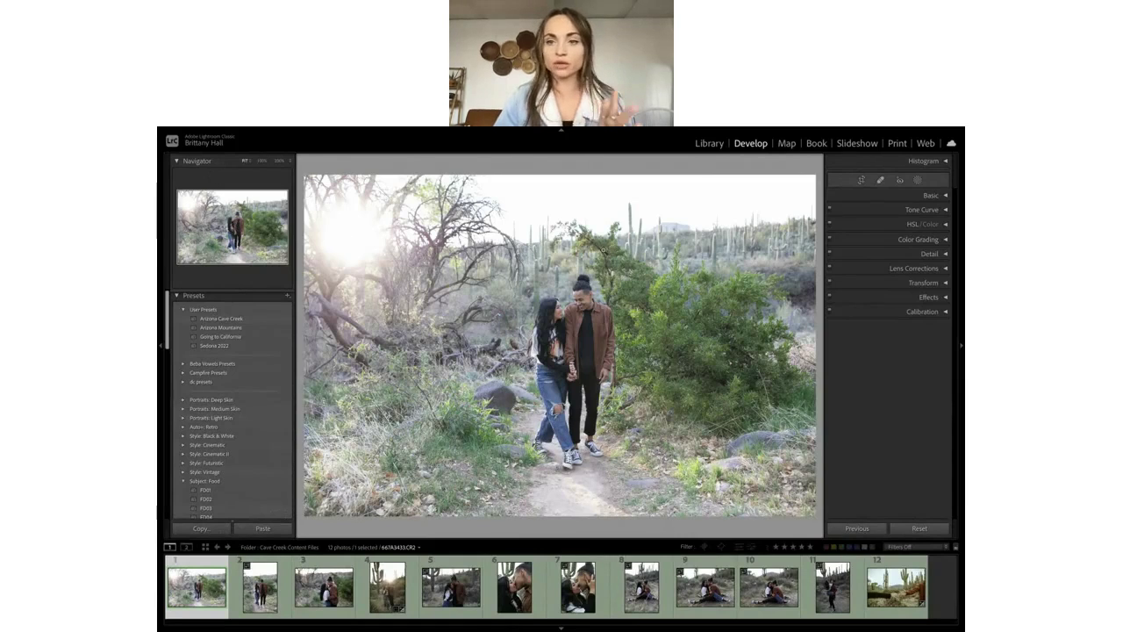
left_click(945, 161)
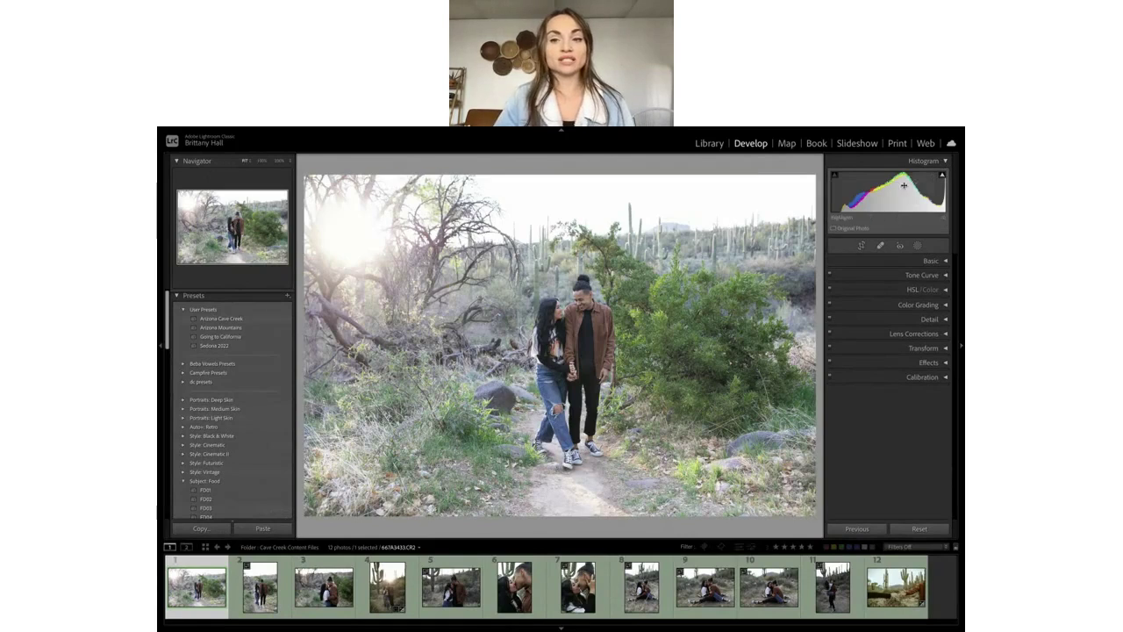
left_click(942, 176)
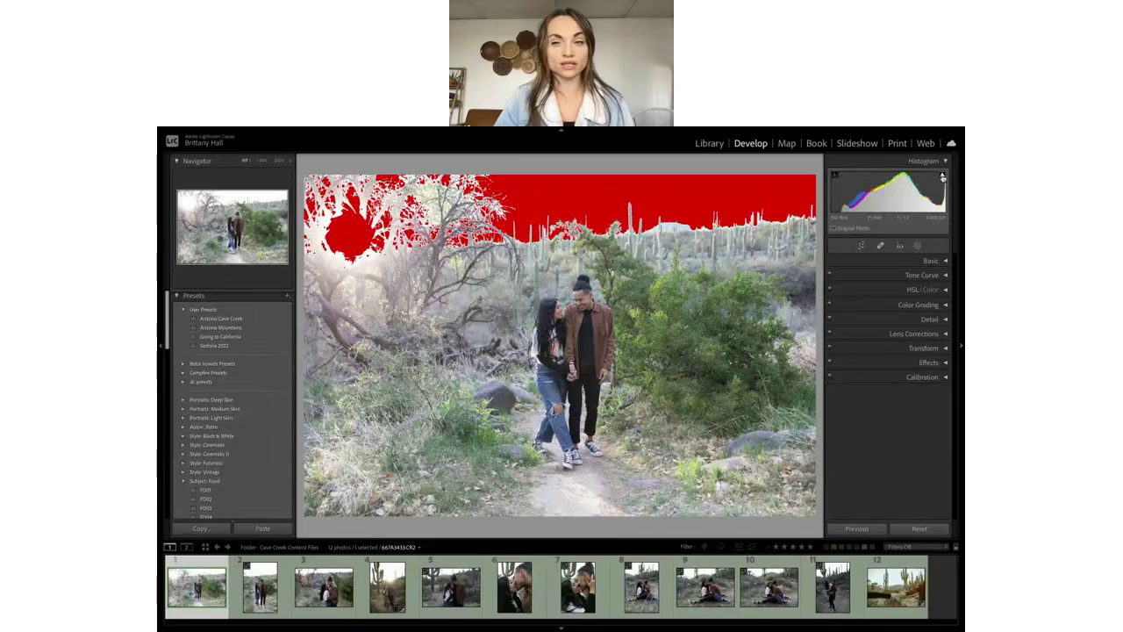
left_click(942, 176)
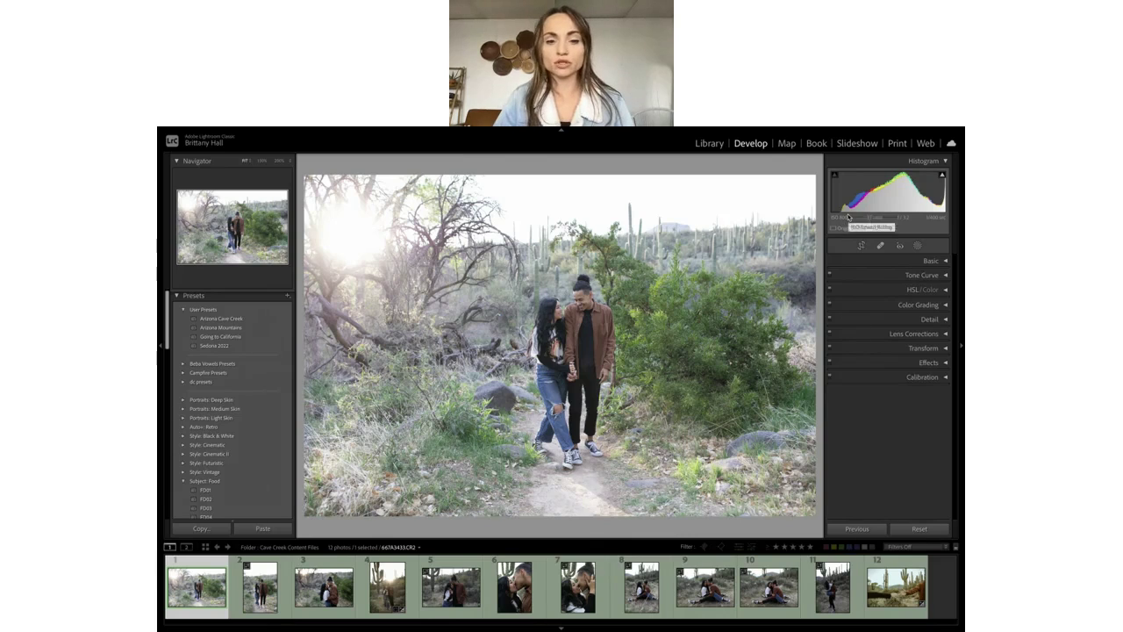
mouse_move(943, 179)
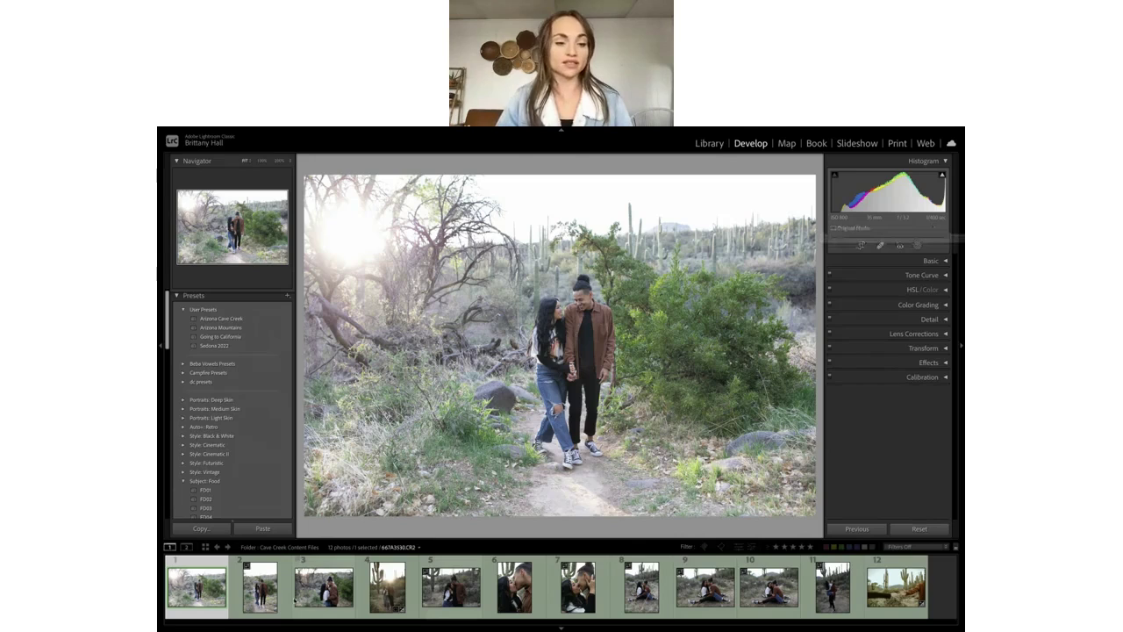
Expand the Basic panel and toggle the highlight clipping overlay on and off to check the sky.
left_click(946, 262)
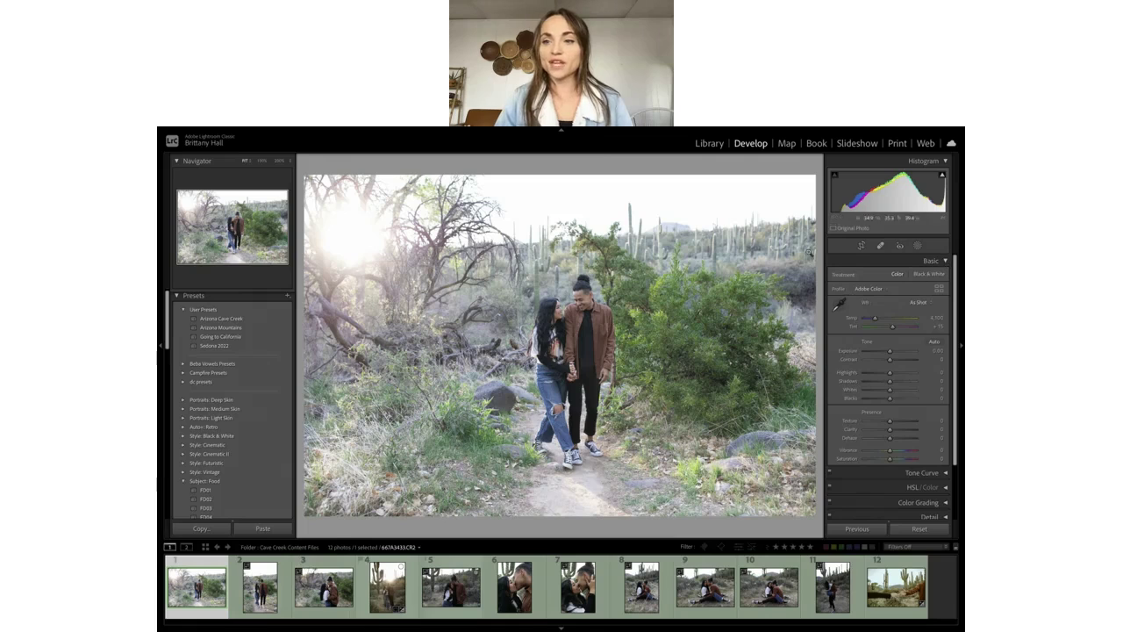
left_click(943, 177)
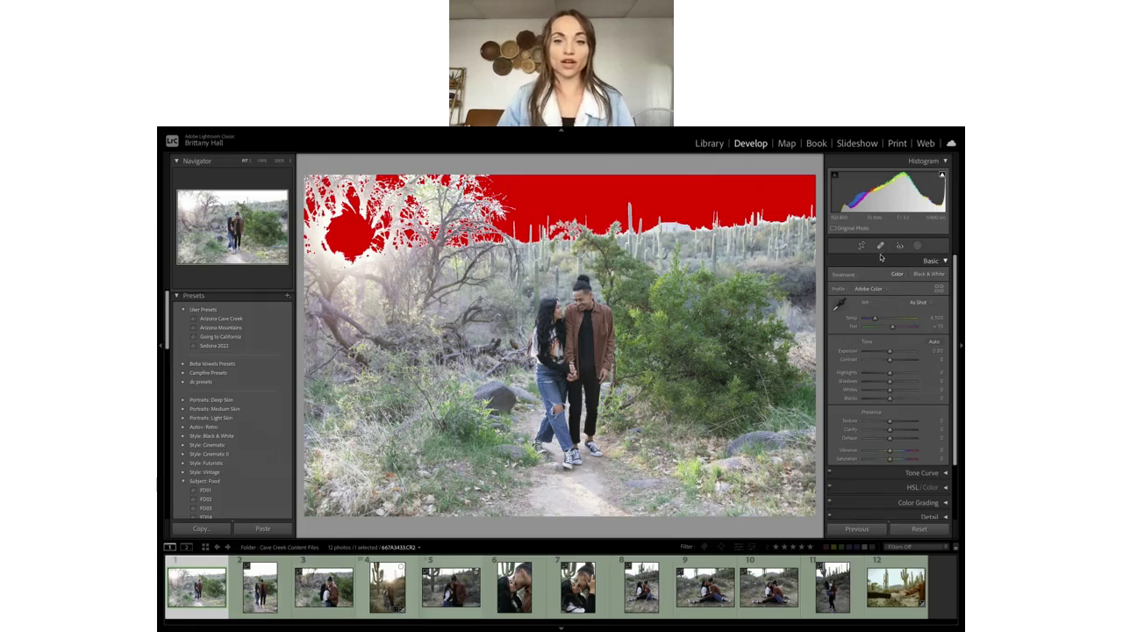
left_click(943, 176)
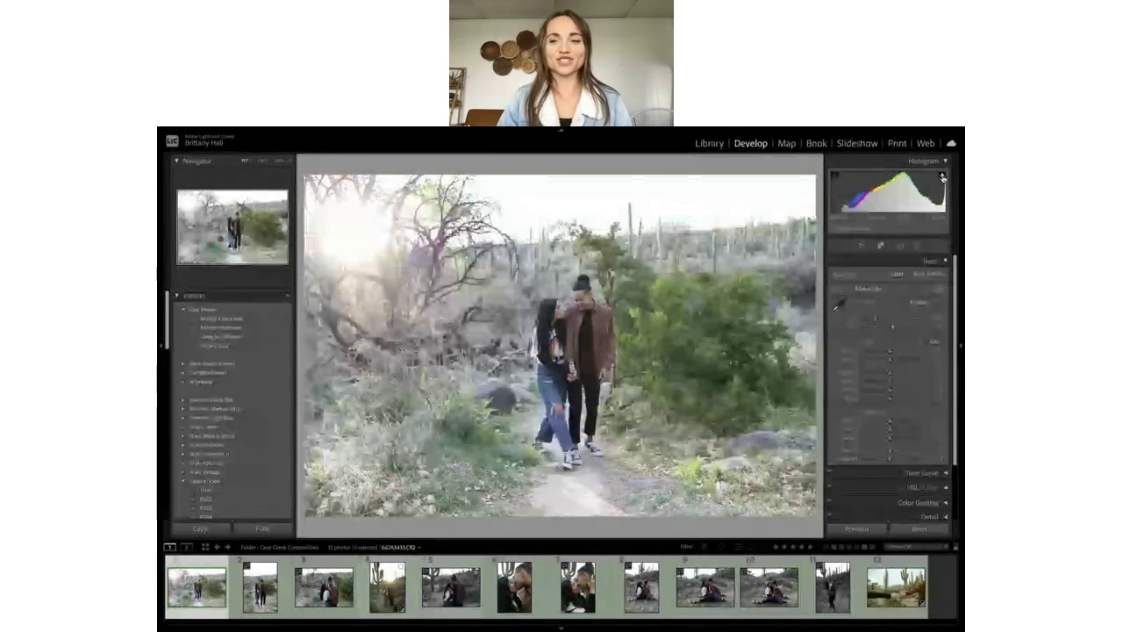
left_click(943, 177)
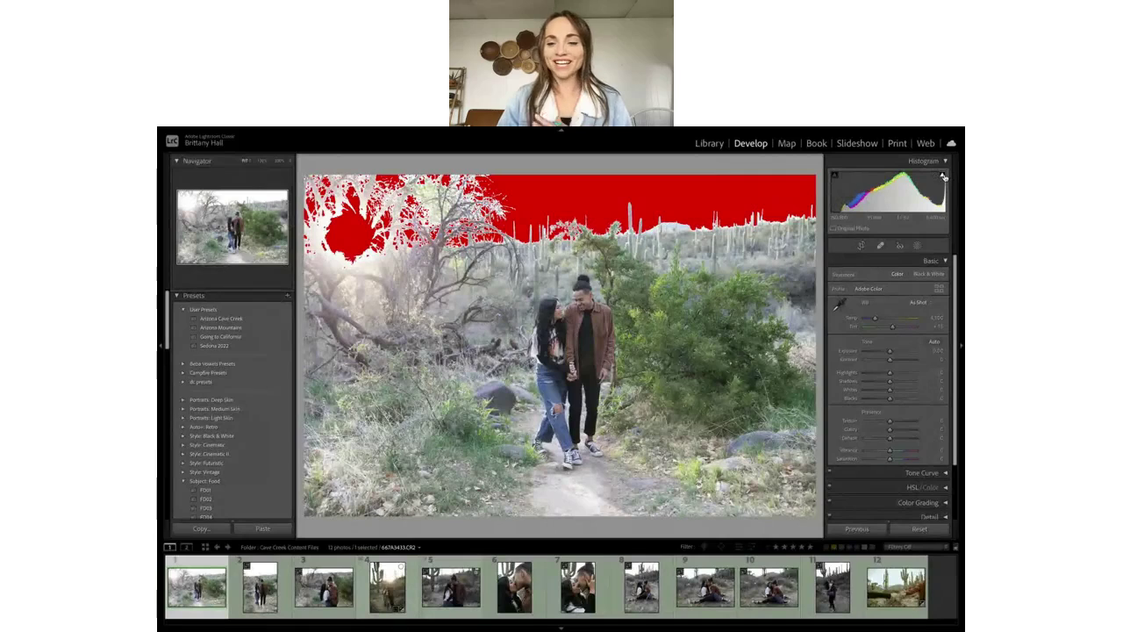
left_click(943, 177)
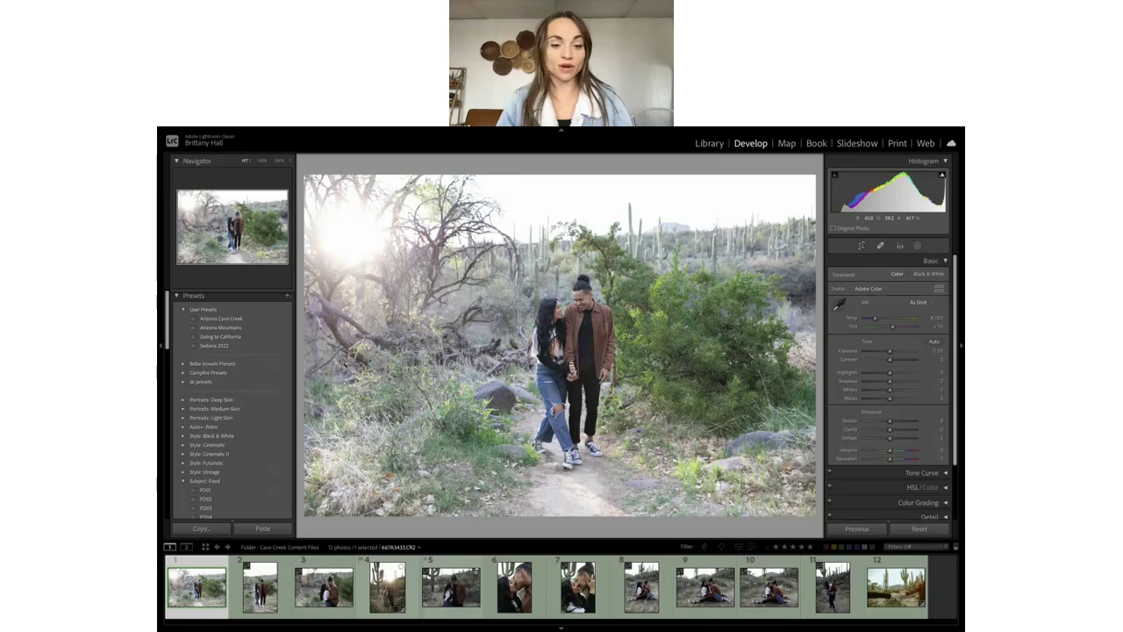
Try the Arizona Cave Creek, Arizona Mountains and Going to California presets on the trail photo.
left_click(211, 318)
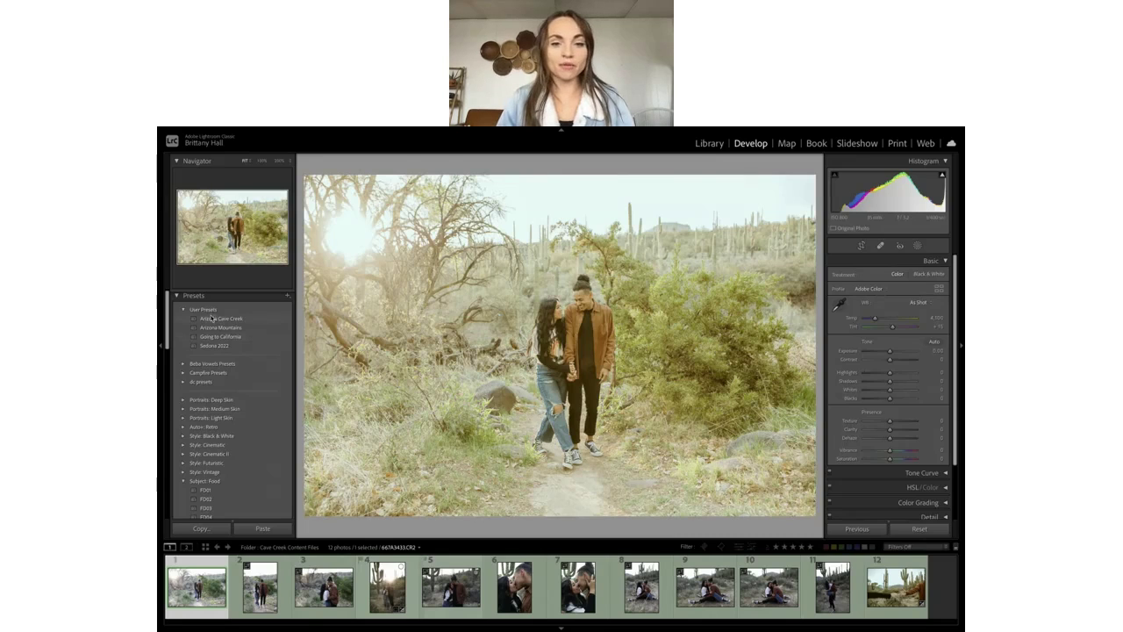
left_click(213, 328)
left_click(212, 337)
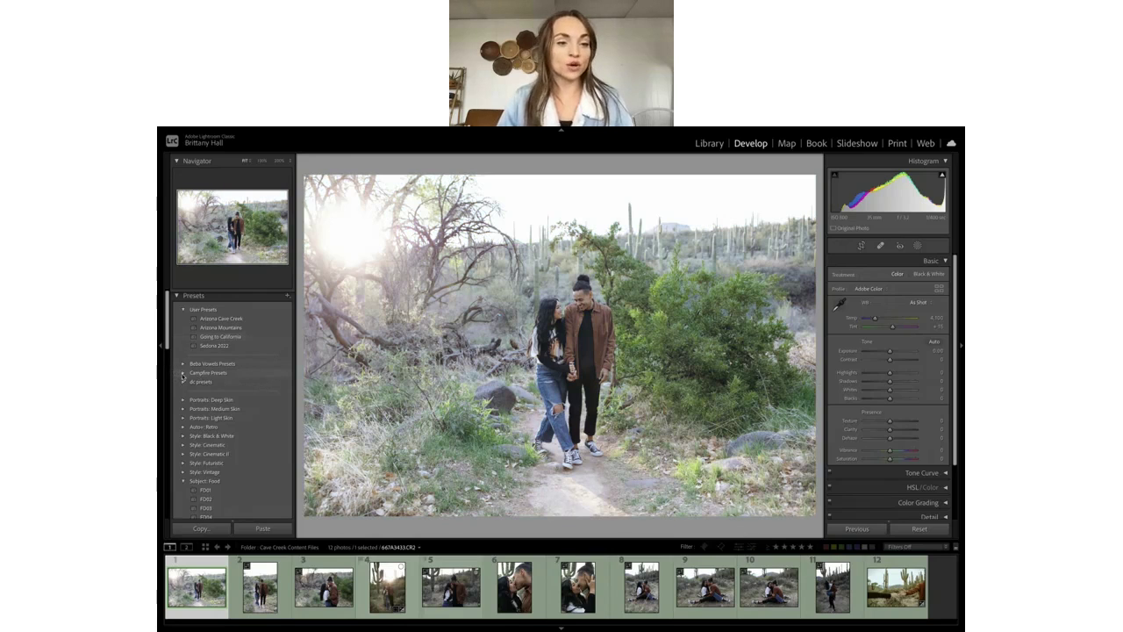
Expand Campfire Presets and apply Dawn Photo 2 - Film to the trail photo.
left_click(183, 374)
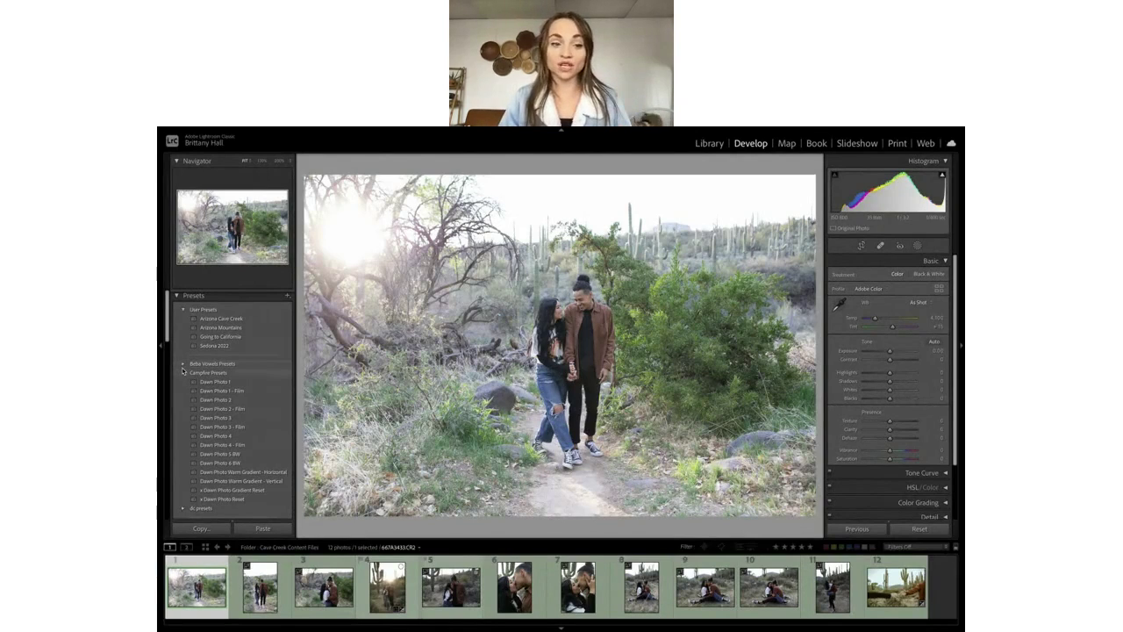
left_click(216, 409)
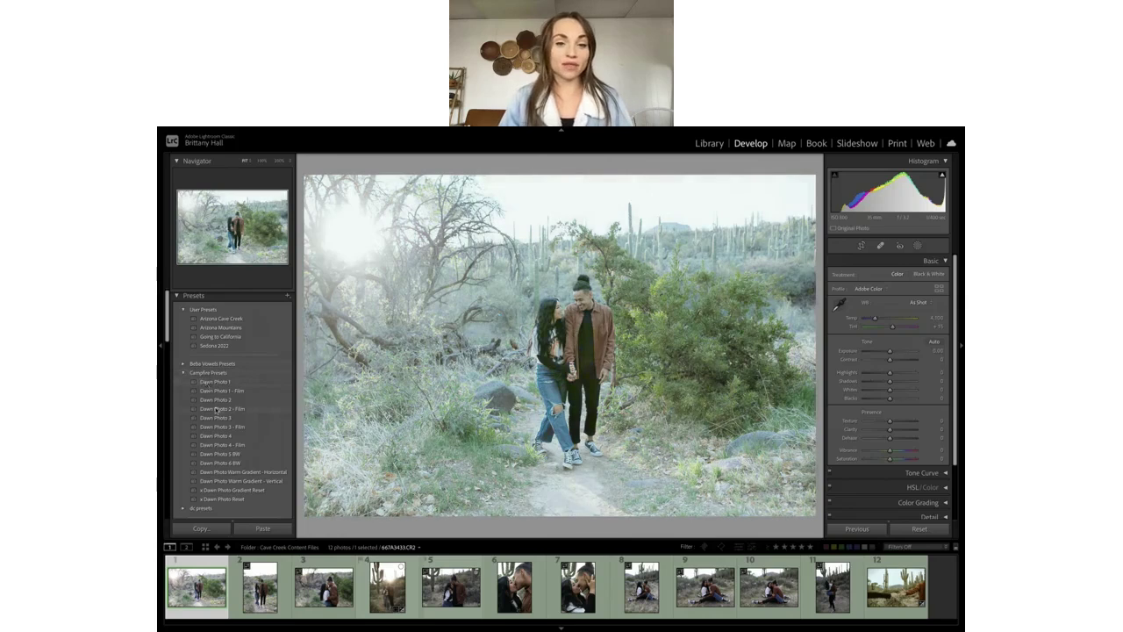
left_click(225, 409)
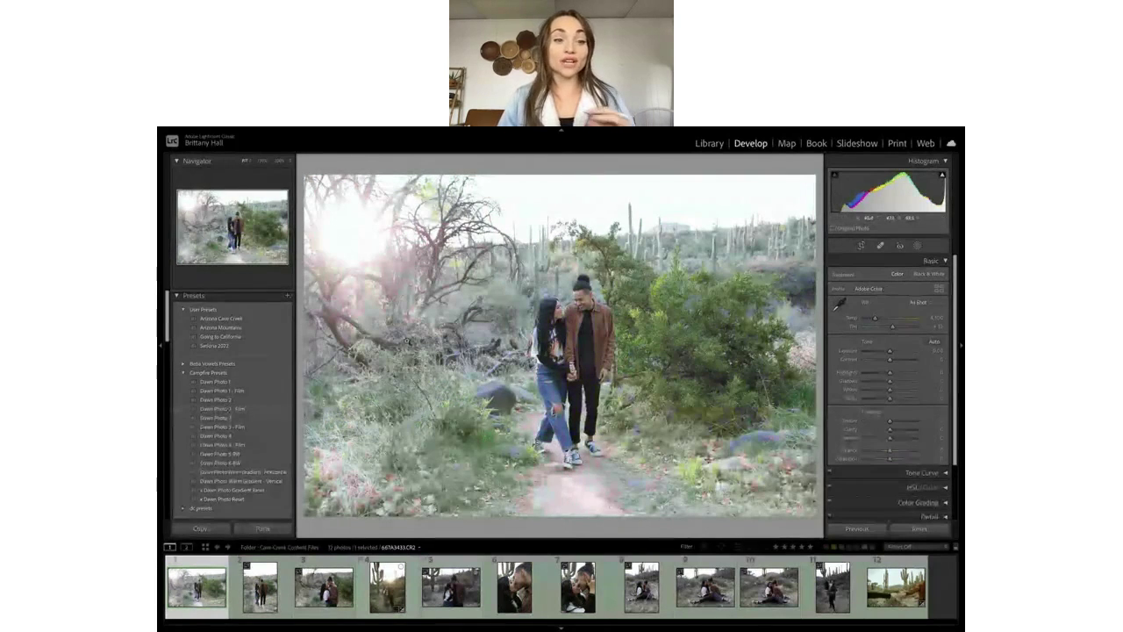
left_click(249, 411)
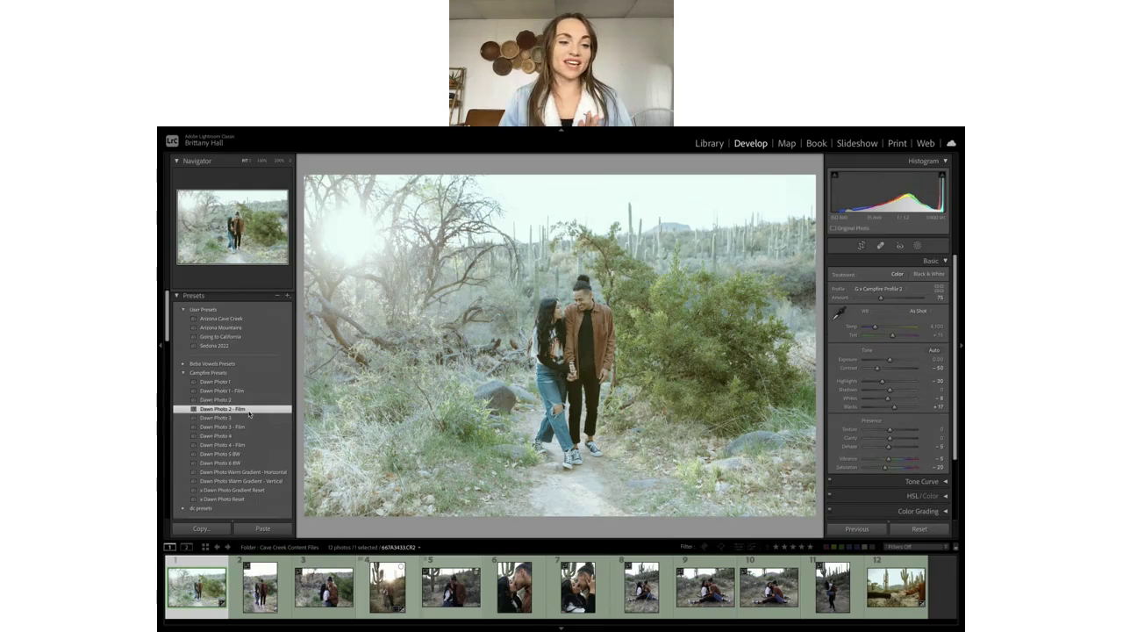
Collapse Campfire Presets, warm the Temp, and set Highlights -92, Whites -89 and Contrast -21.
left_click(183, 373)
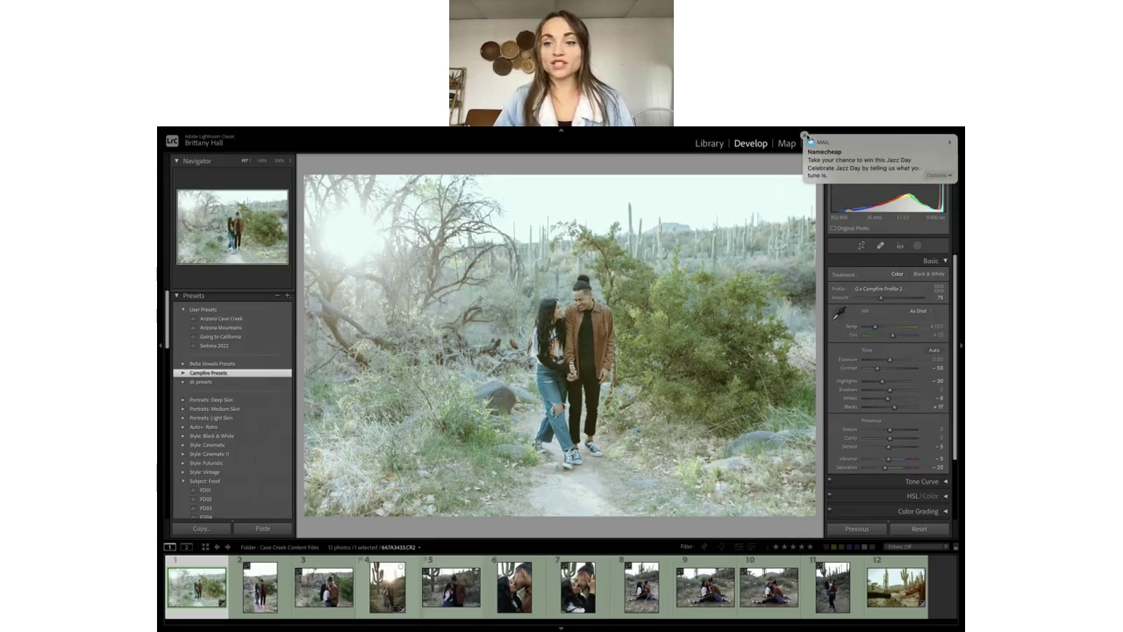
left_click_drag(886, 326, 880, 327)
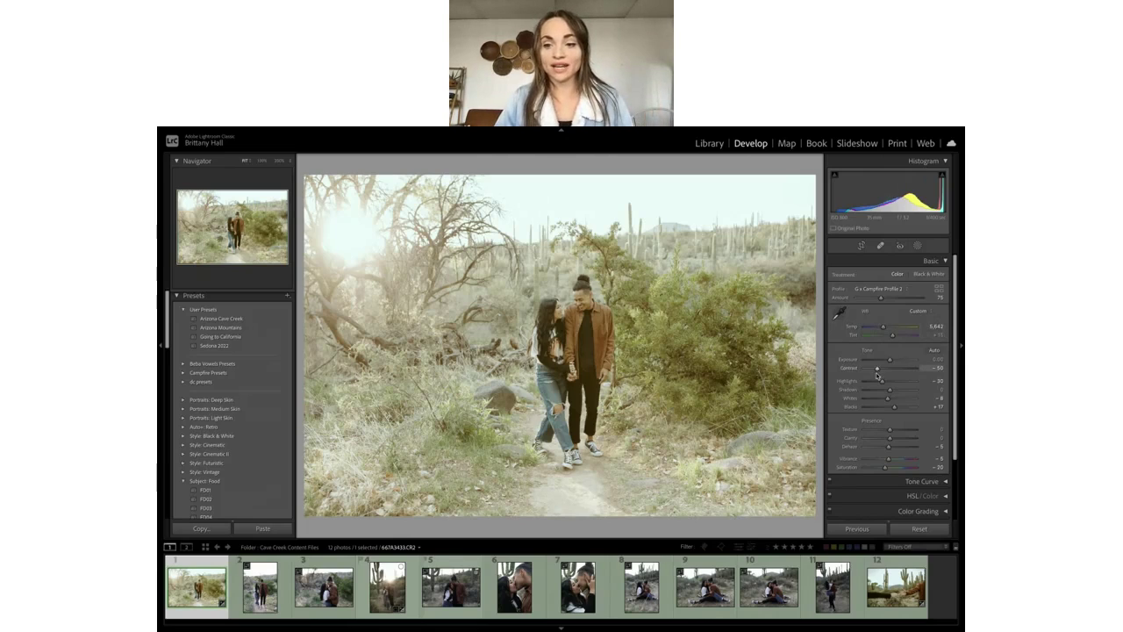
left_click_drag(870, 380, 867, 383)
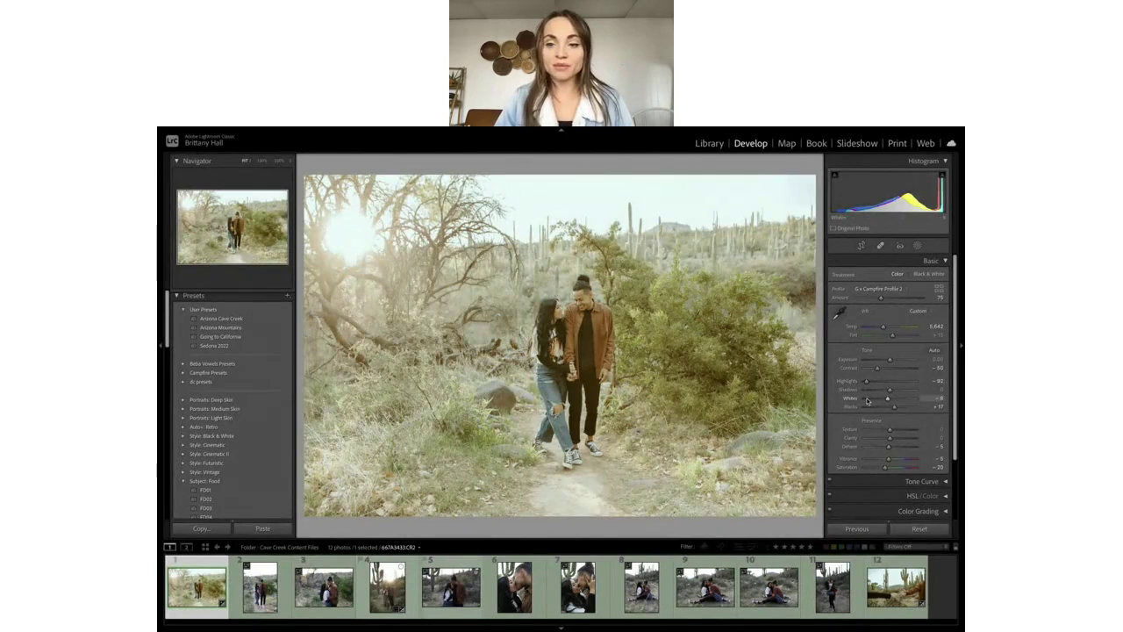
left_click_drag(869, 400, 867, 401)
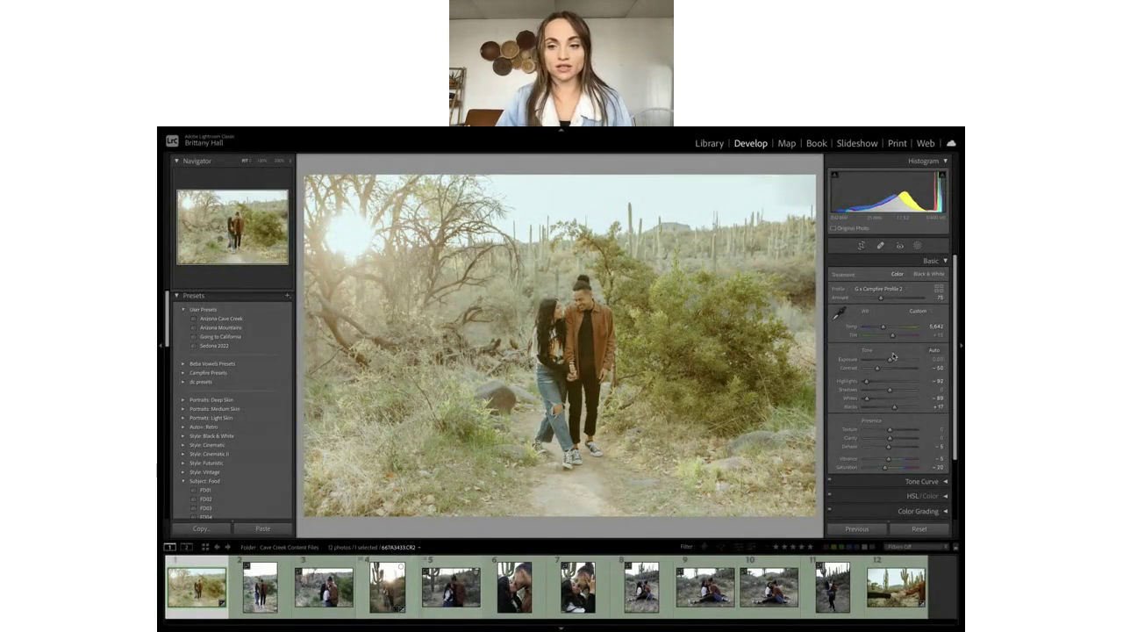
left_click_drag(877, 368, 886, 370)
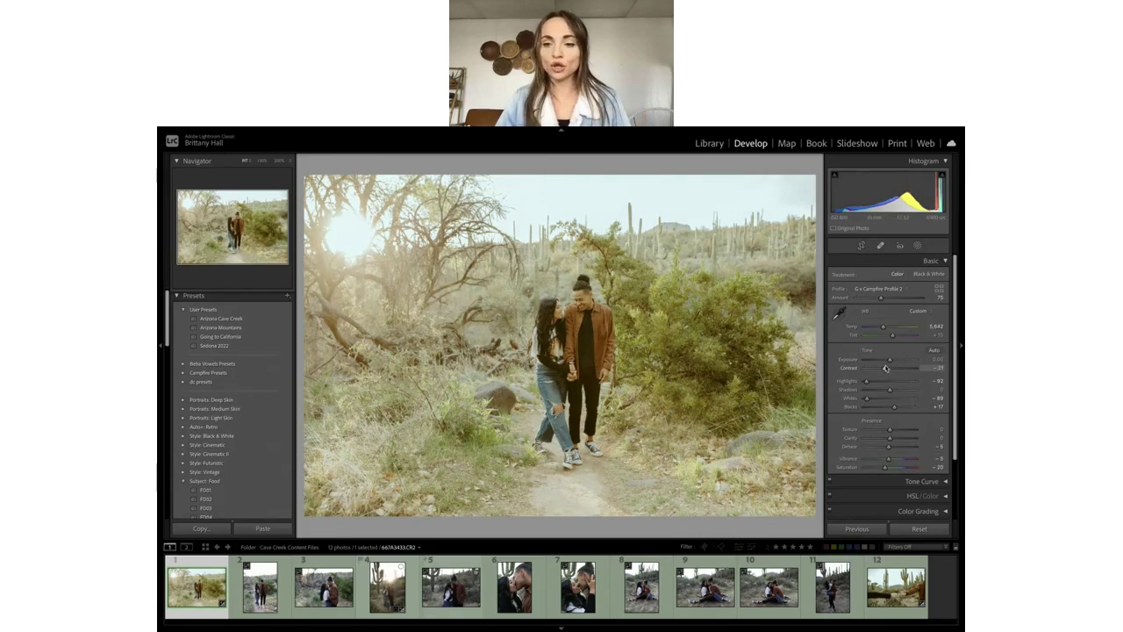
Crop in tighter around the couple and lower Exposure to -0.22.
left_click(861, 245)
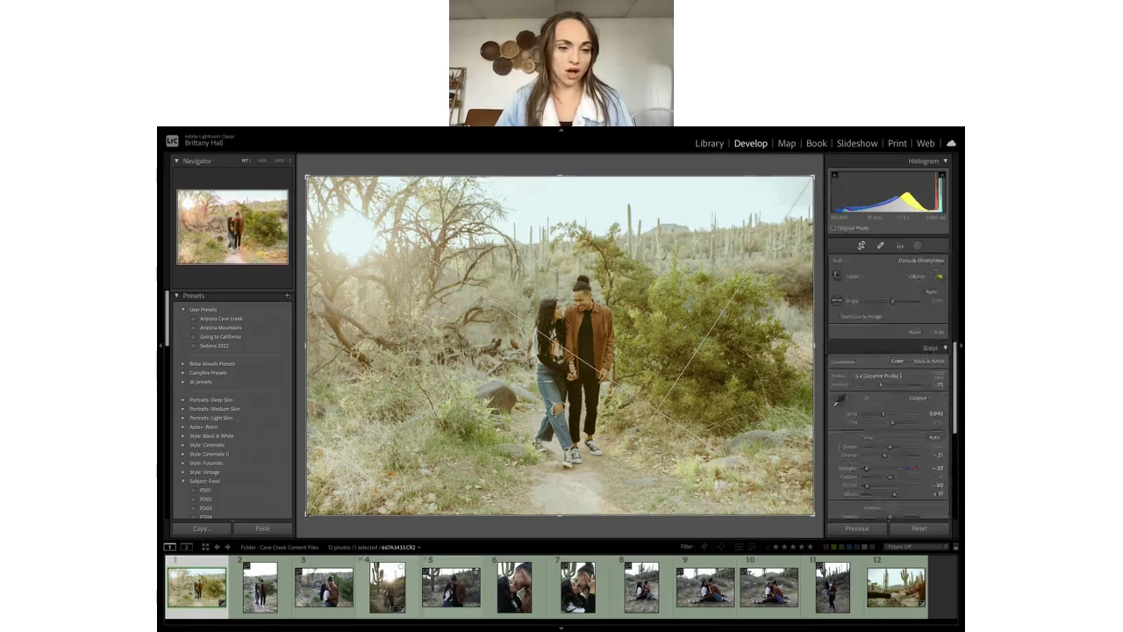
mouse_move(306, 515)
left_mouse_down()
mouse_move(325, 488)
mouse_move(315, 506)
left_mouse_up()
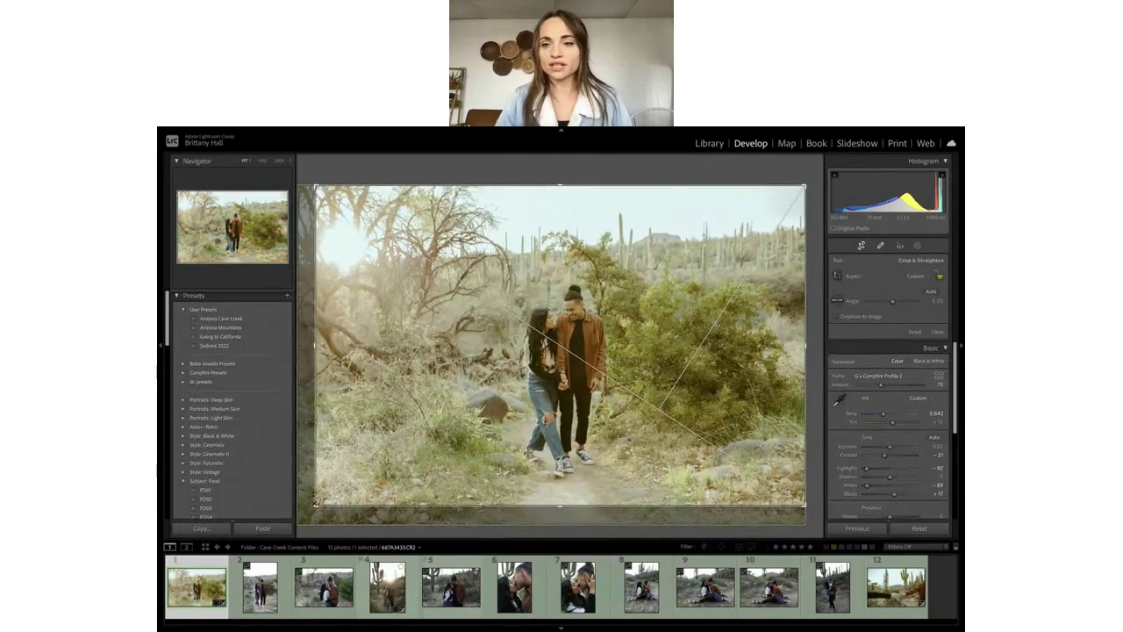
left_click(860, 246)
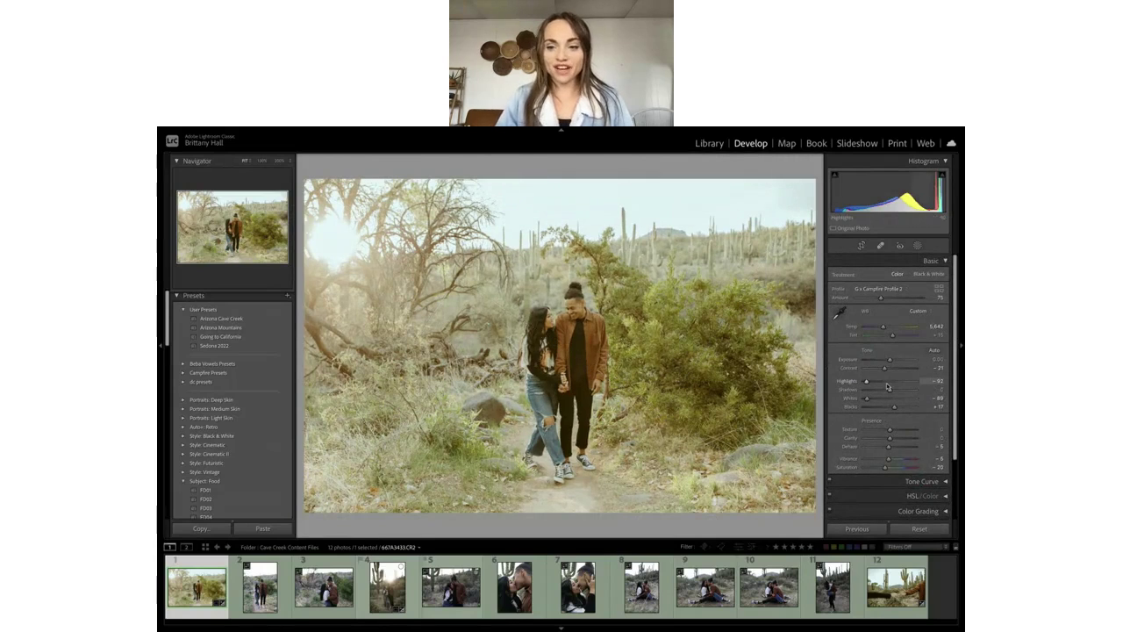
left_click_drag(889, 359, 887, 359)
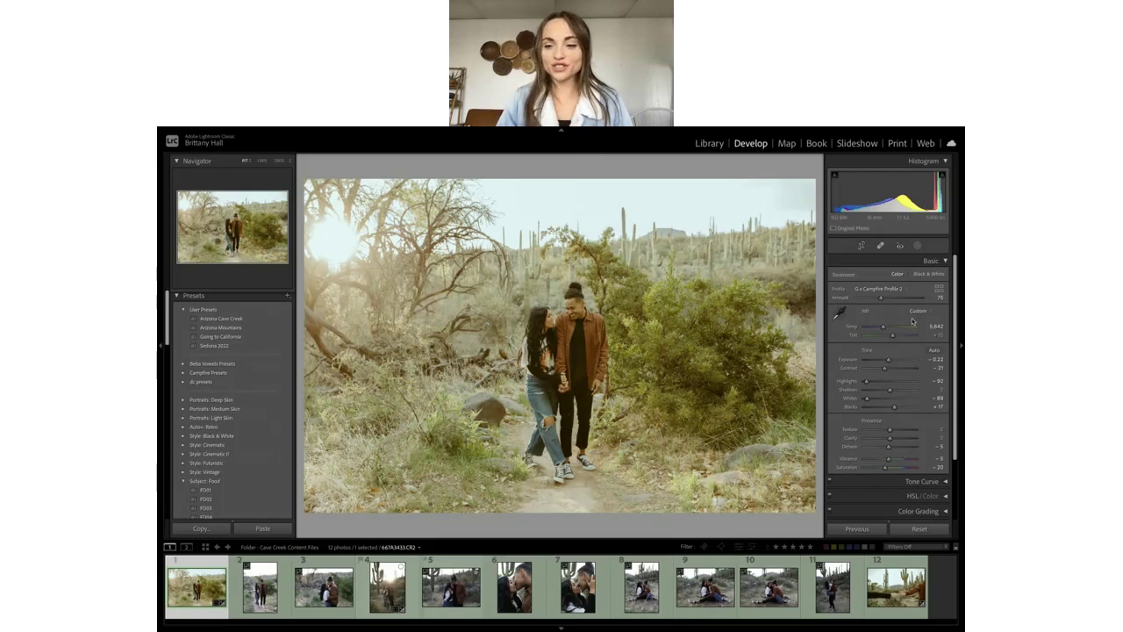
Add a Select Subject mask, Mask 1, isolating the walking couple.
left_click(918, 247)
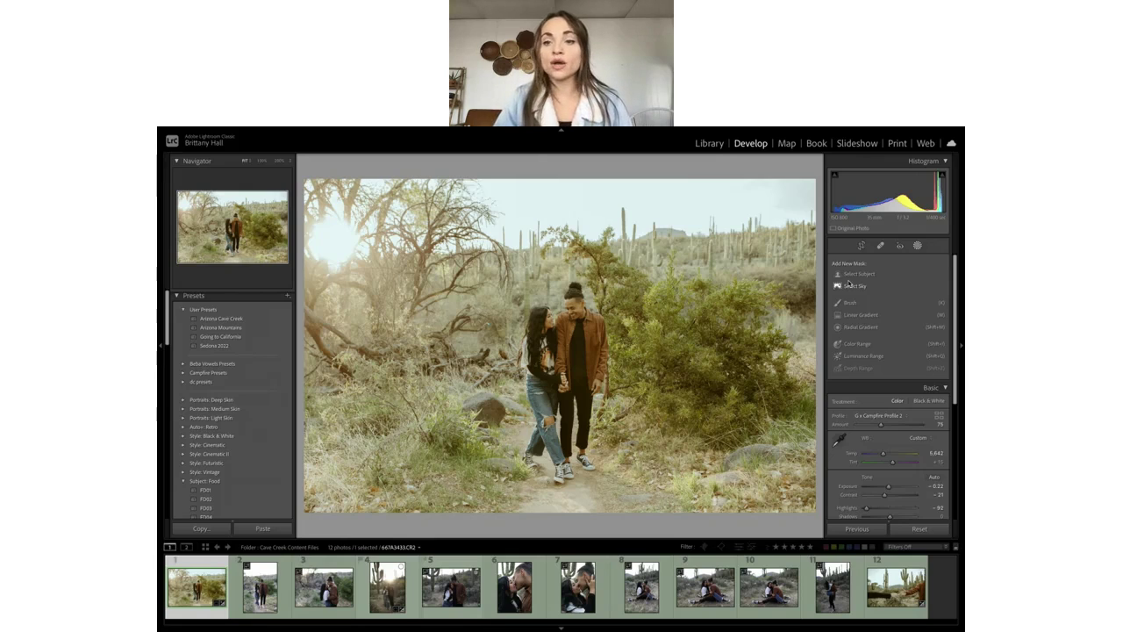
left_click(852, 276)
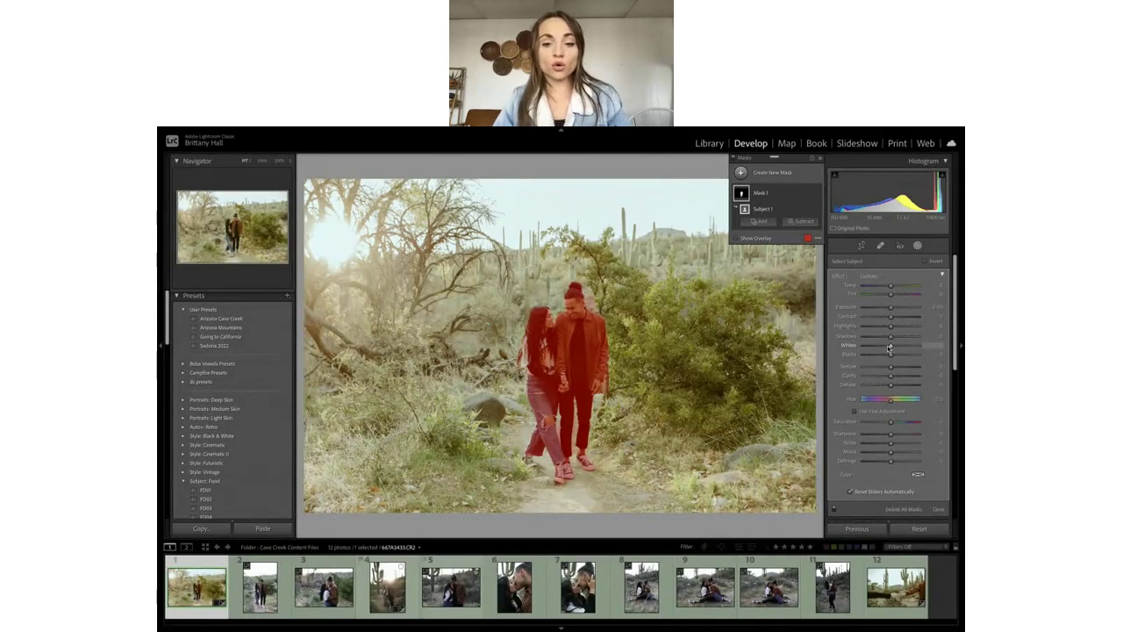
Hide the mask overlay and raise Shadows within the couple's Mask 1 to about +21.
key("o")
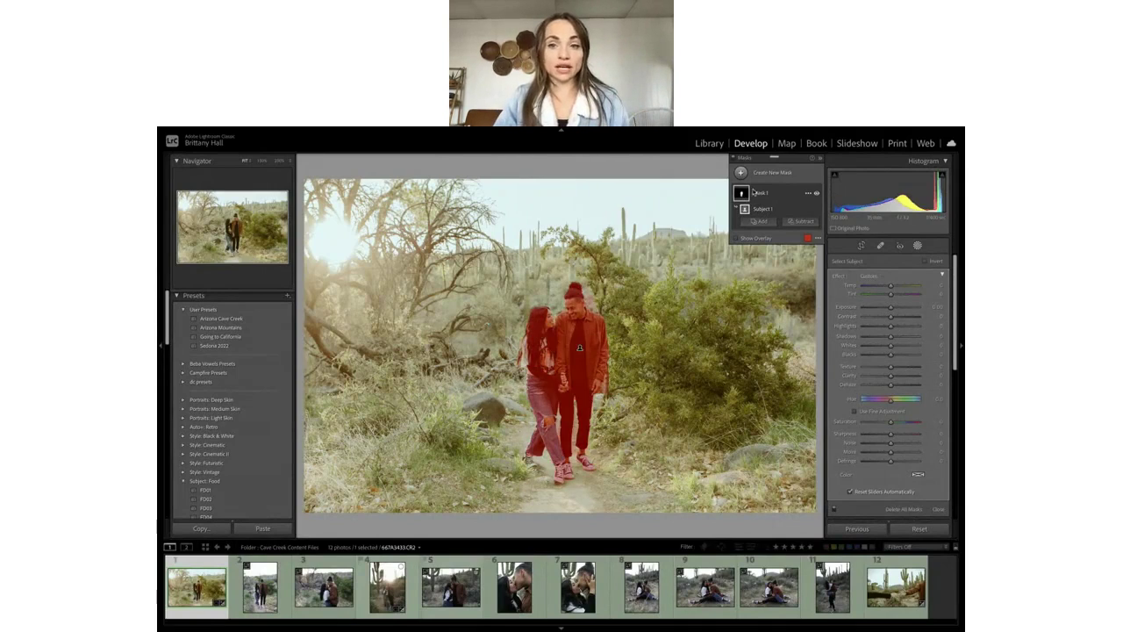
left_click(900, 338)
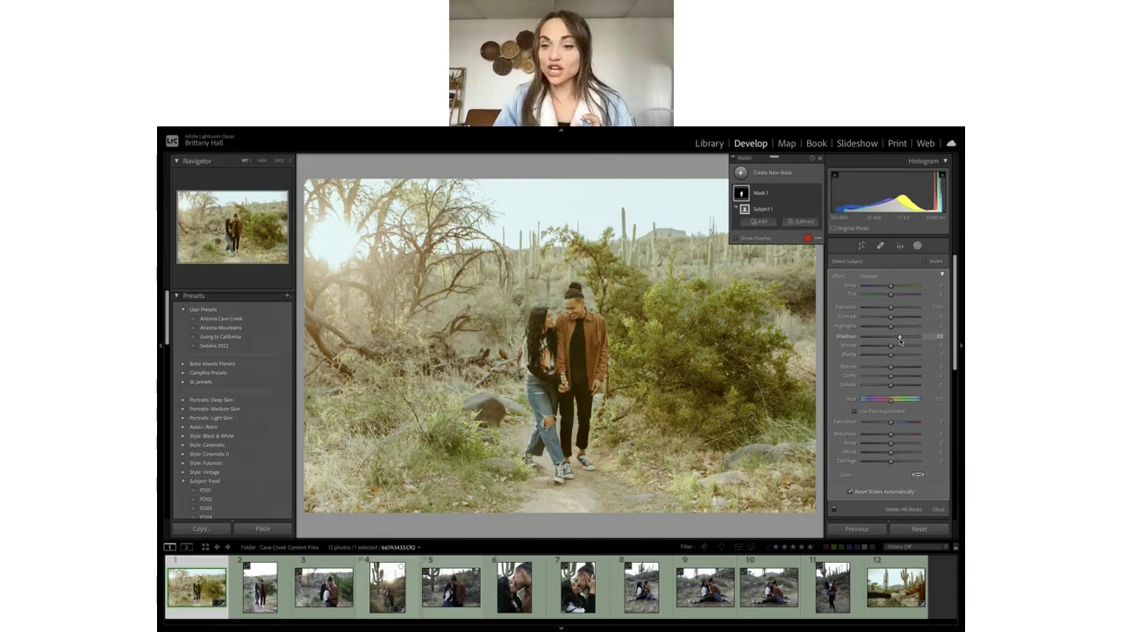
left_click_drag(899, 340, 896, 340)
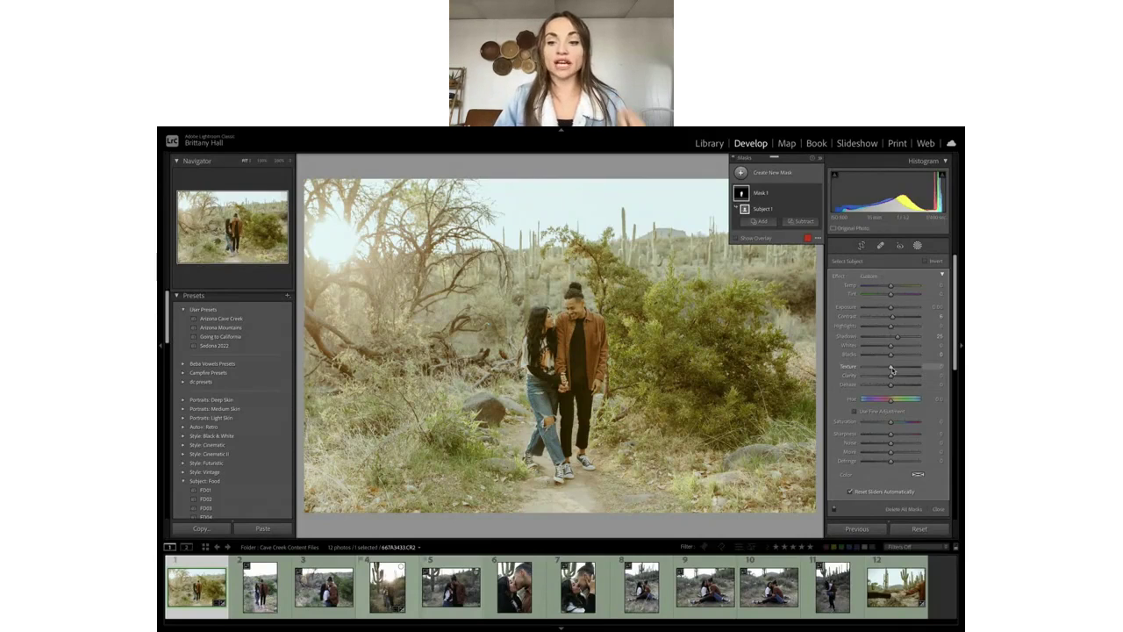
Raise Texture to about 25 and nudge Clarity up within the couple's mask.
left_click_drag(892, 371, 898, 369)
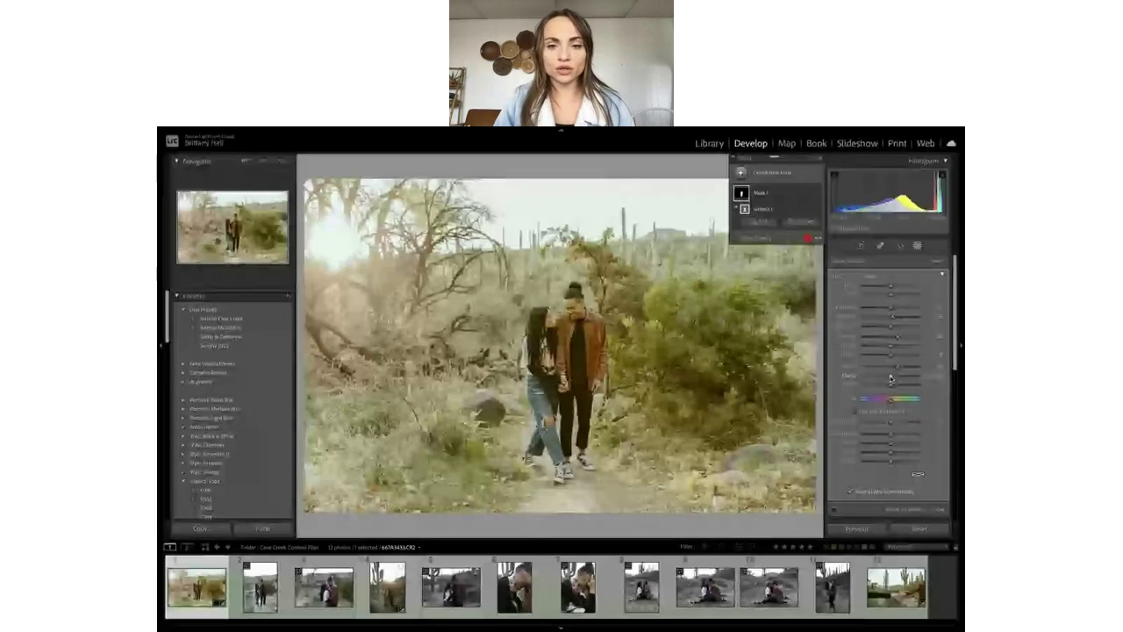
mouse_move(891, 378)
left_mouse_down()
mouse_move(913, 375)
mouse_move(892, 379)
left_mouse_up()
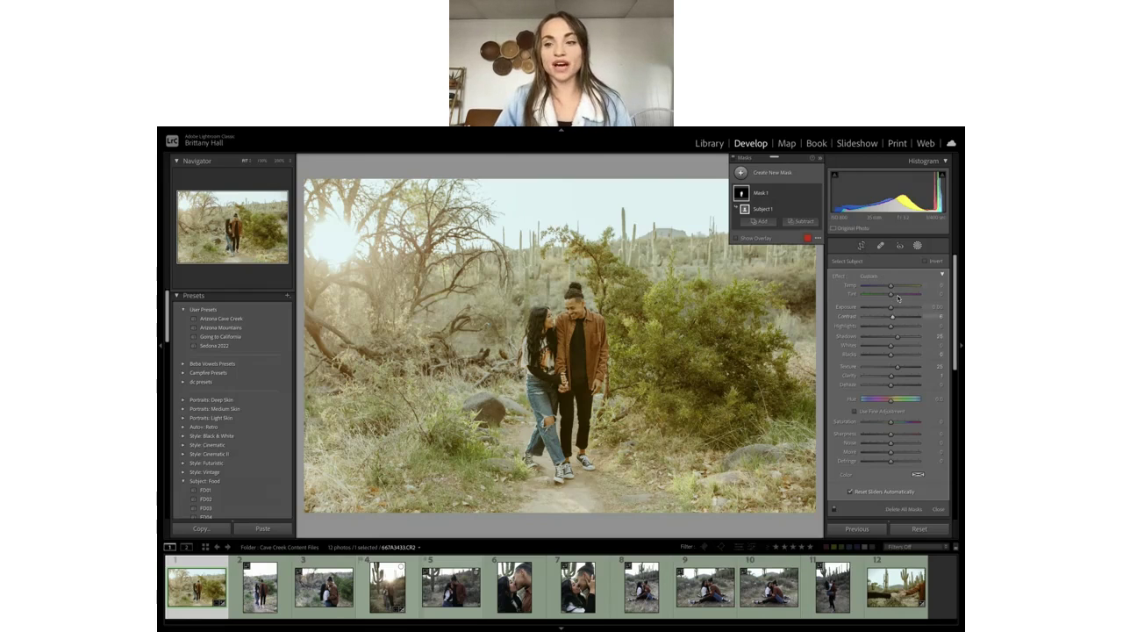
Close Masking and expand the HSL / Color panel in the right column.
left_click(918, 246)
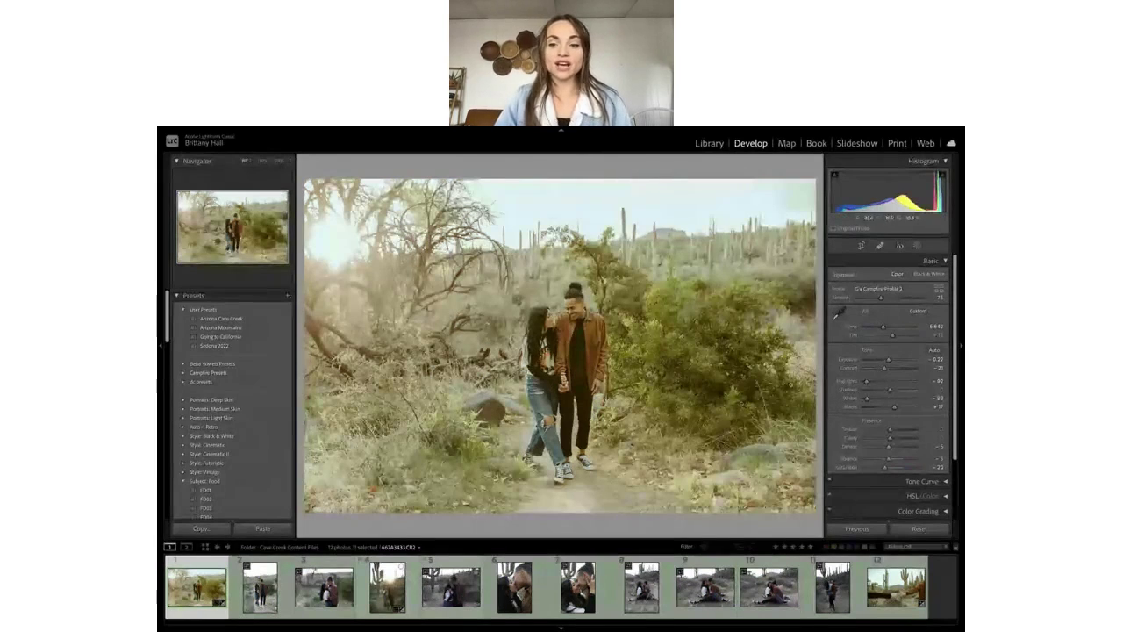
scroll(869, 411, "down", 1)
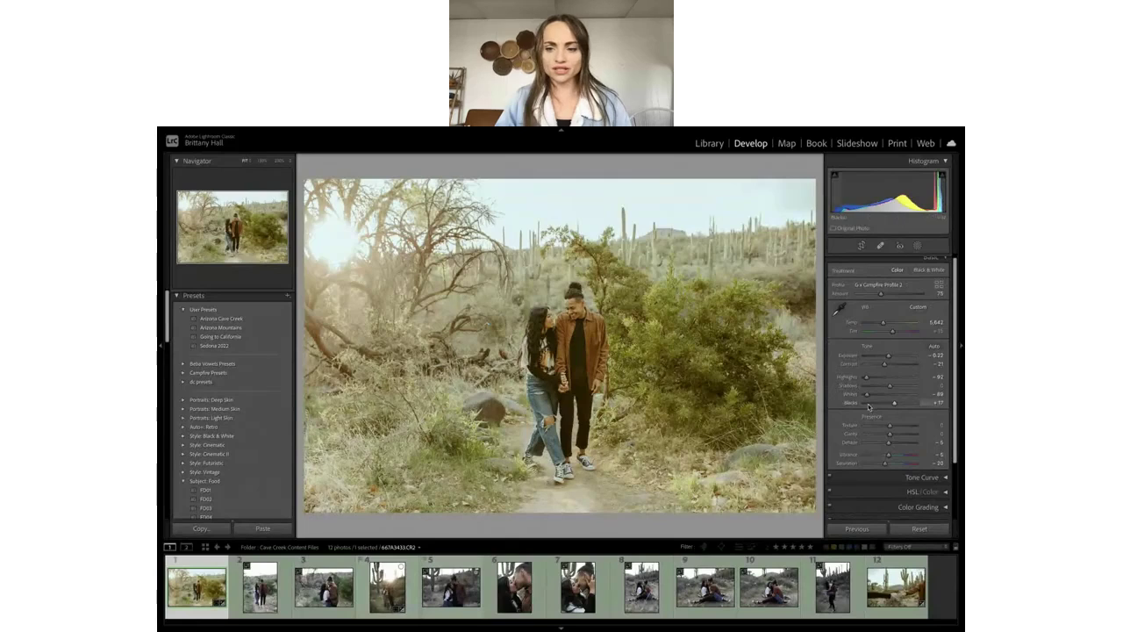
scroll(869, 409, "down", 3)
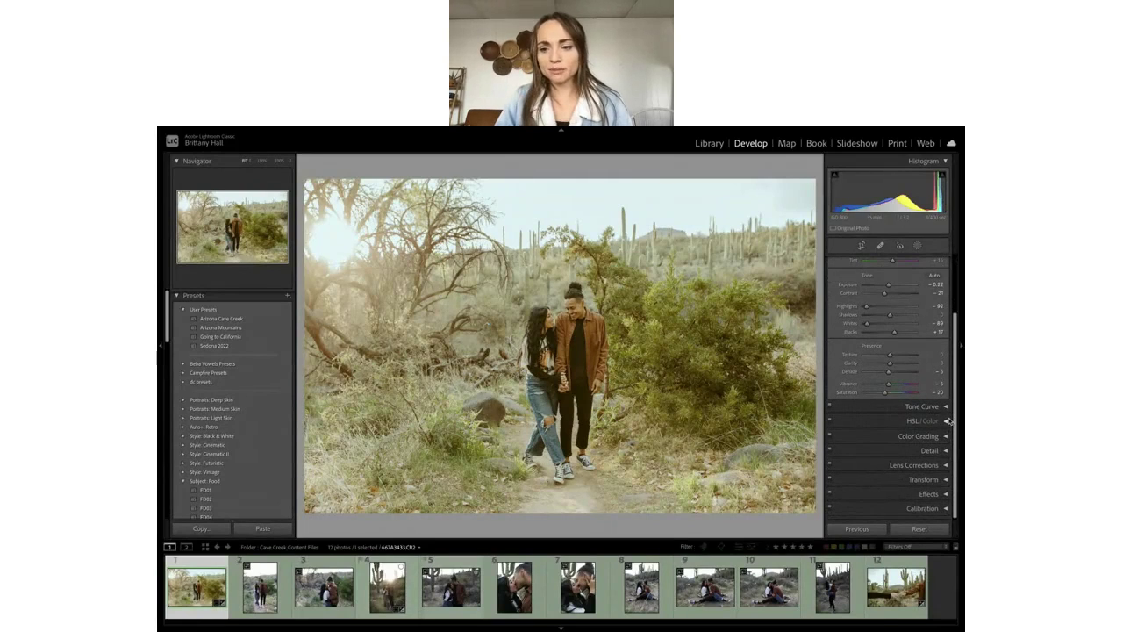
left_click(946, 423)
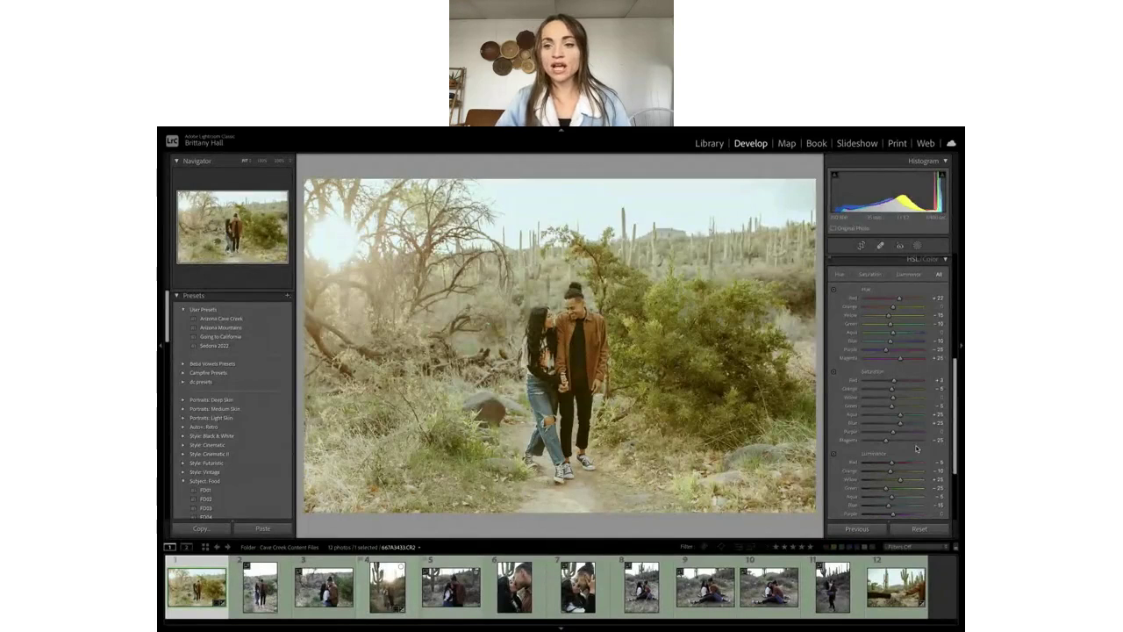
scroll(915, 270, "up", 1)
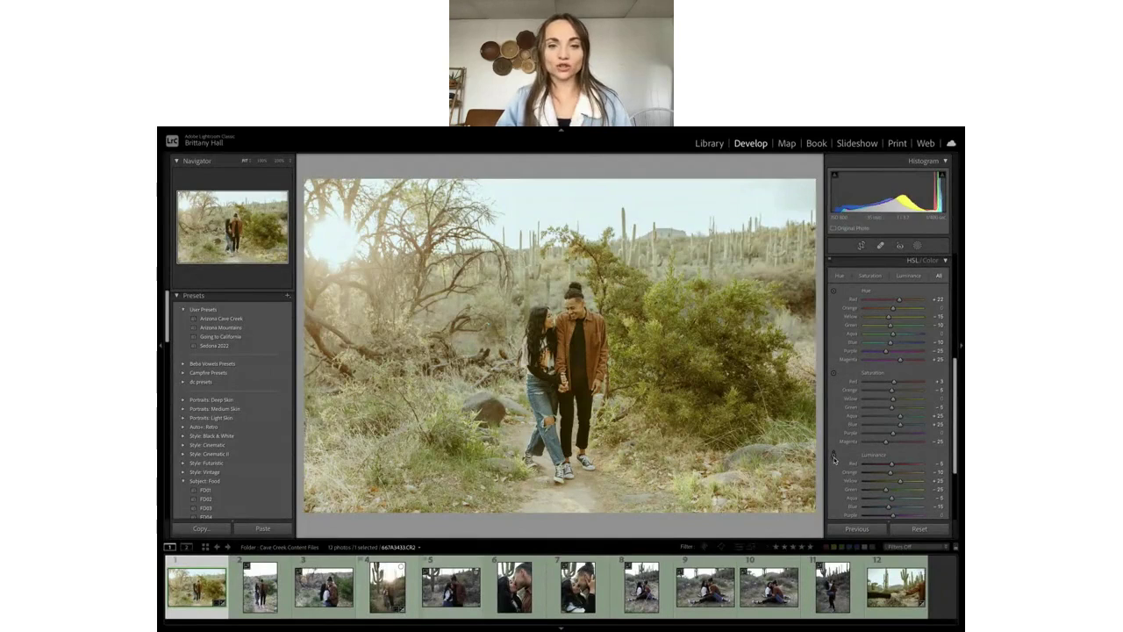
Pick the HSL Saturation targeted adjustment tool to sample the photo's colours.
left_click(834, 378)
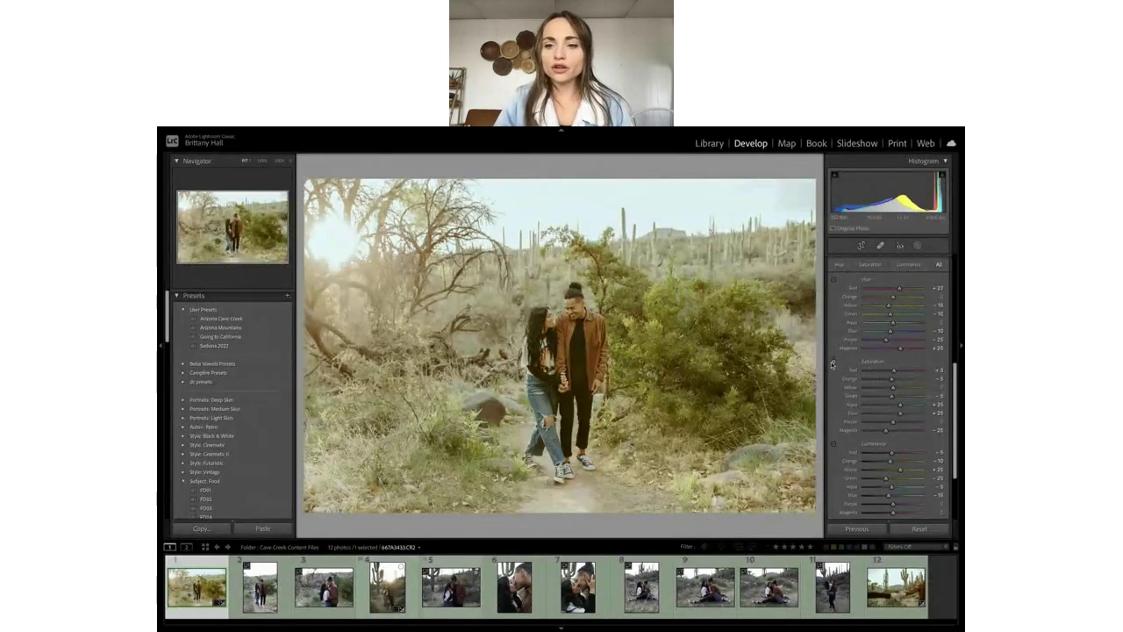
scroll(857, 267, "up", 1)
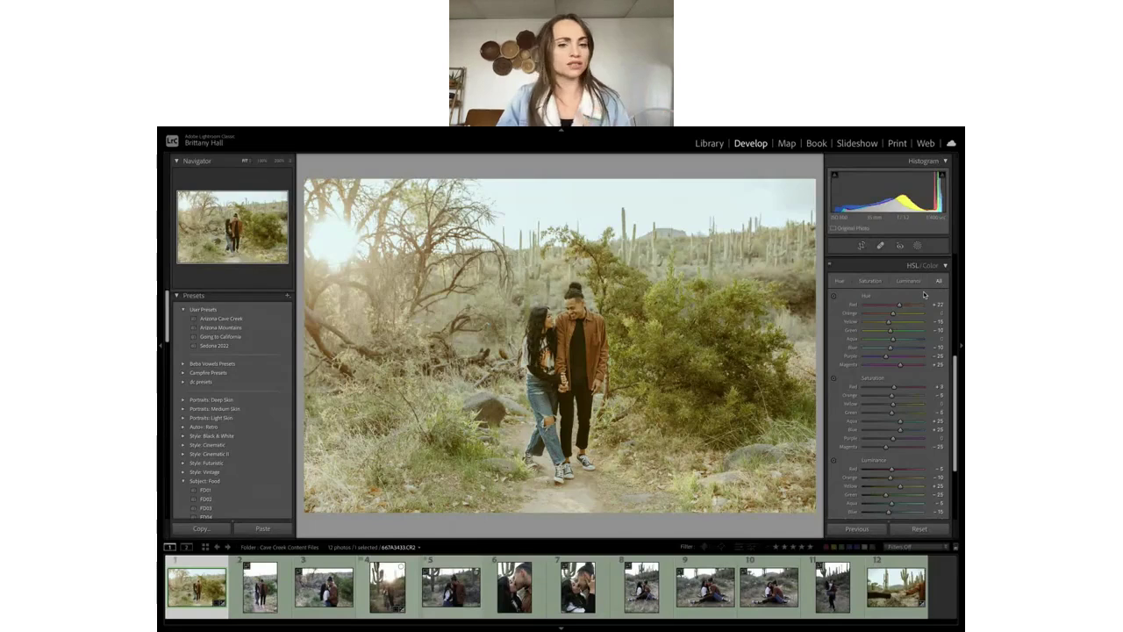
Drag on the desert foliage with the targeted tool to settle Yellow saturation near -25.
left_click(834, 379)
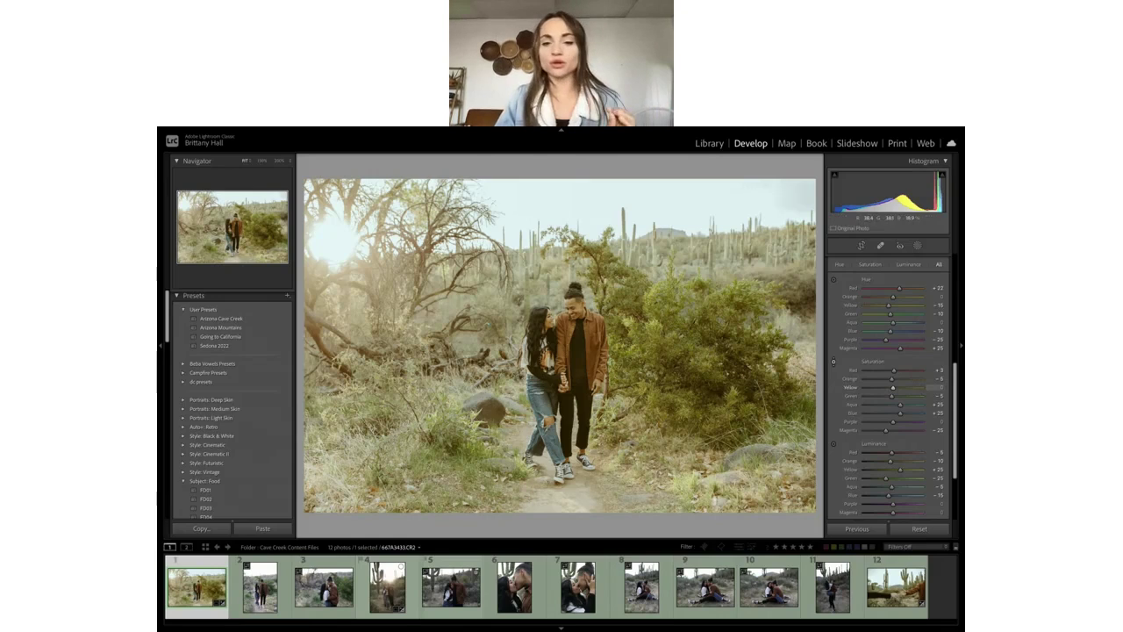
key("Down")
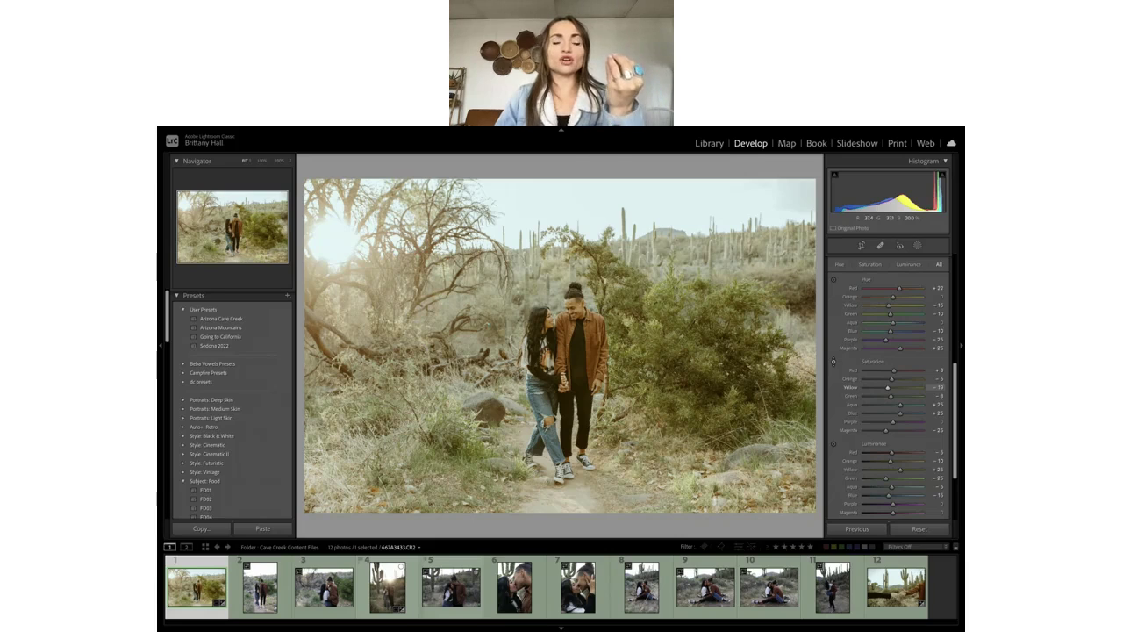
left_click_drag(667, 333, 667, 375)
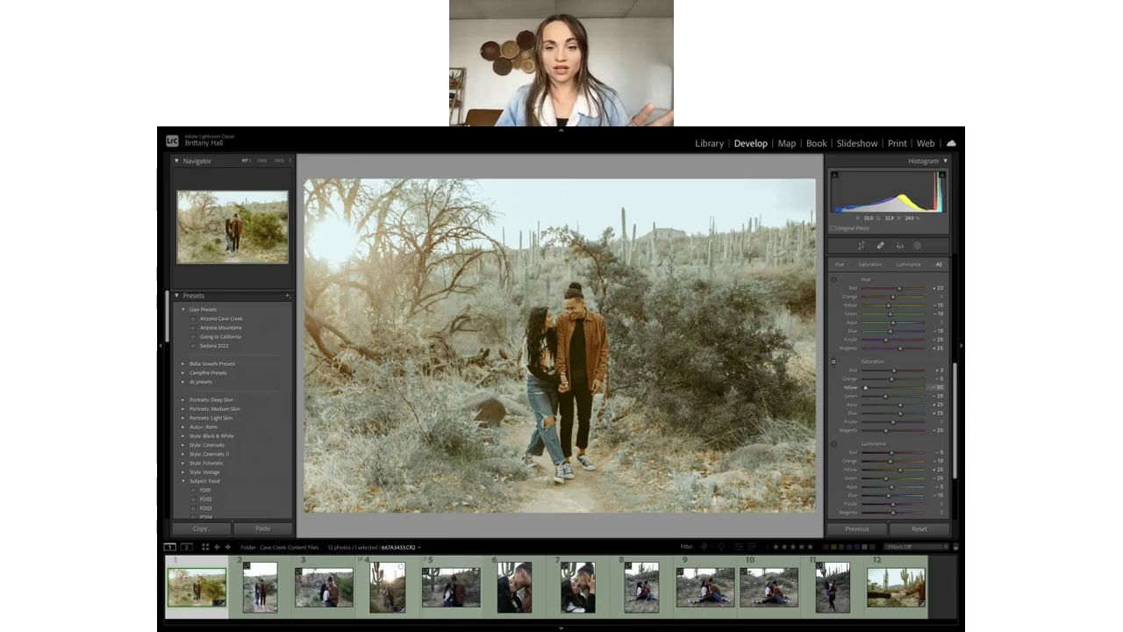
left_click_drag(869, 387, 882, 387)
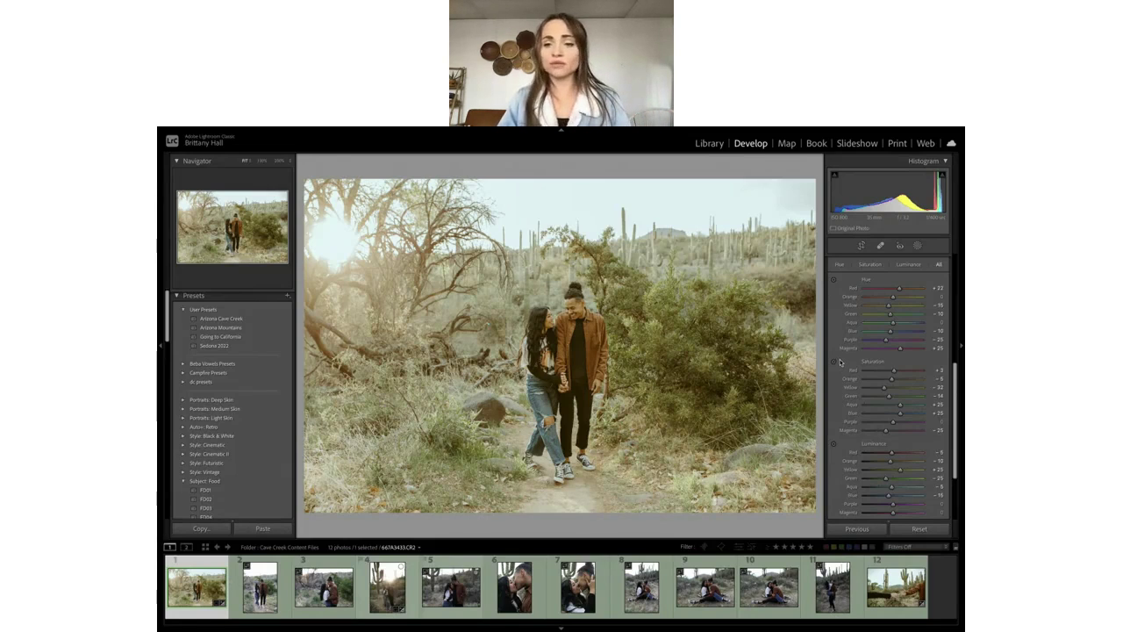
left_click(834, 360)
left_click_drag(733, 304, 724, 299)
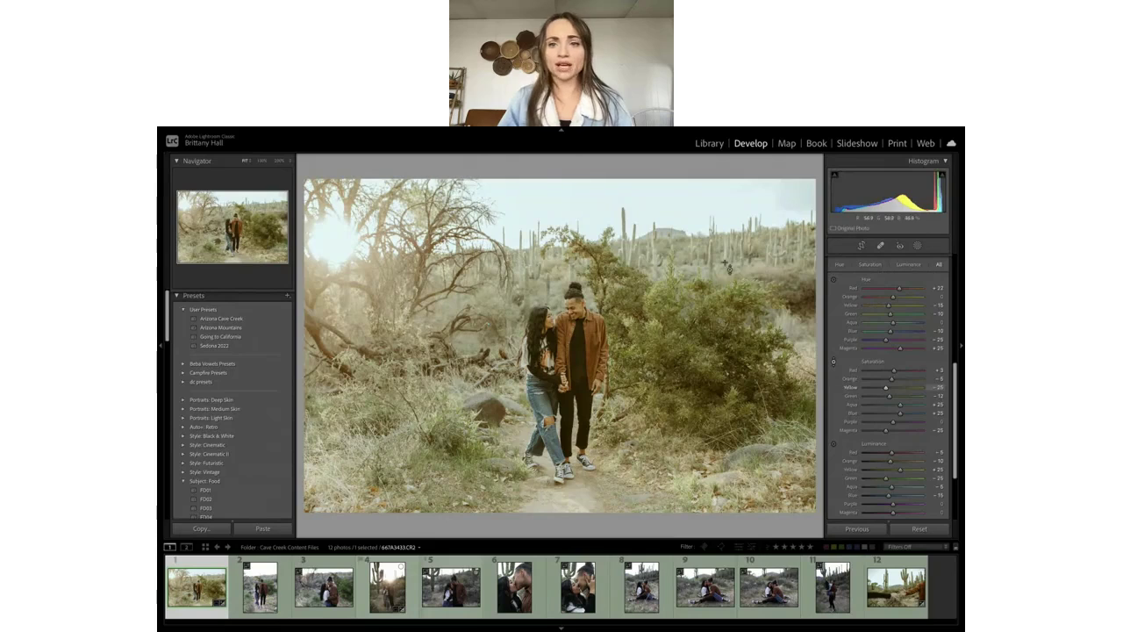
Scroll past Presets, then collapse and re-expand History so it sits at the top of the left panel.
scroll(232, 403, "down", 10)
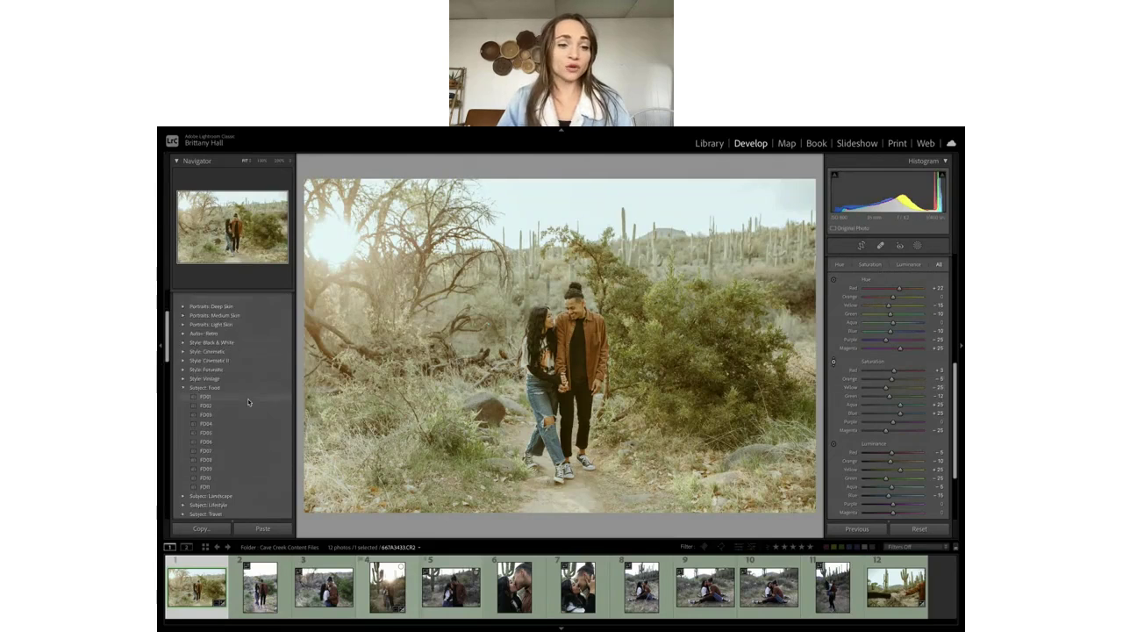
scroll(252, 410, "down", 5)
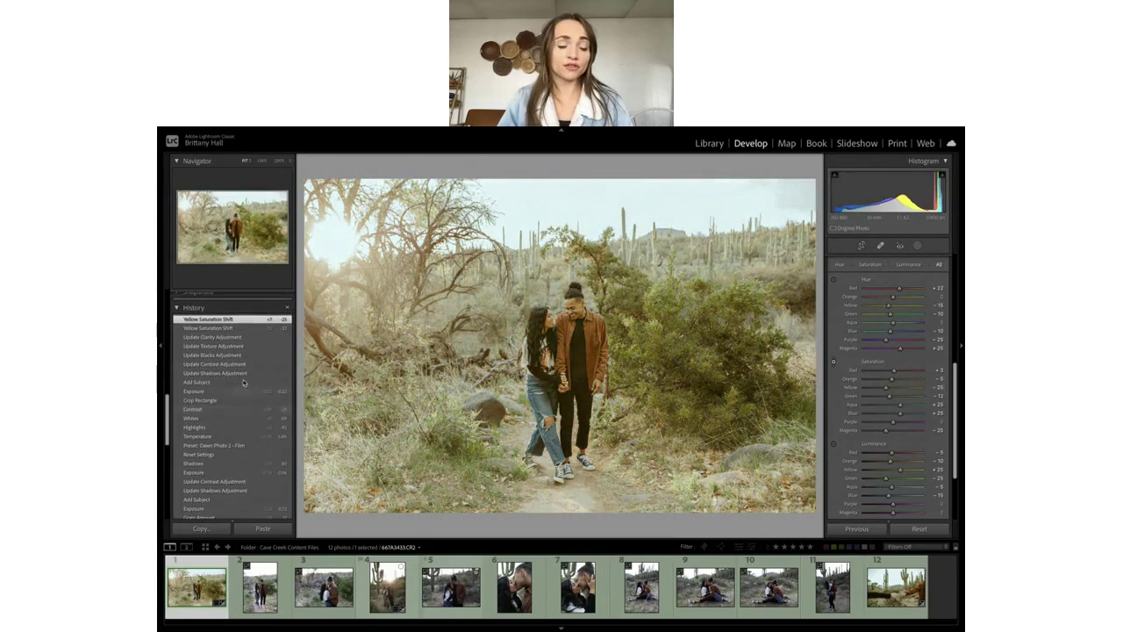
scroll(222, 383, "up", 3)
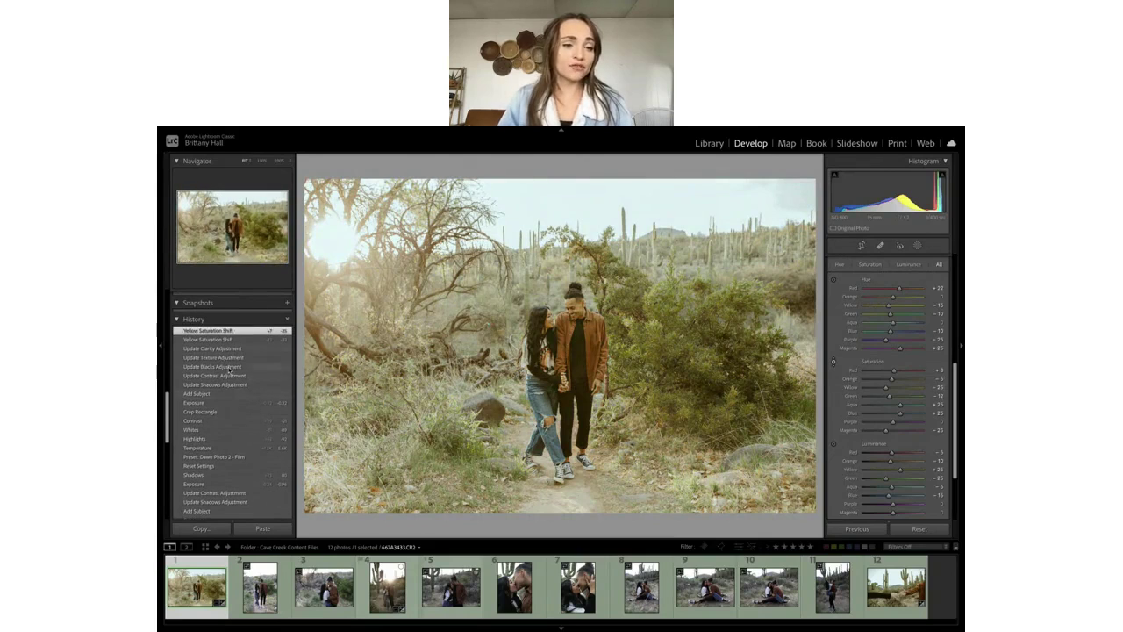
left_click(178, 320)
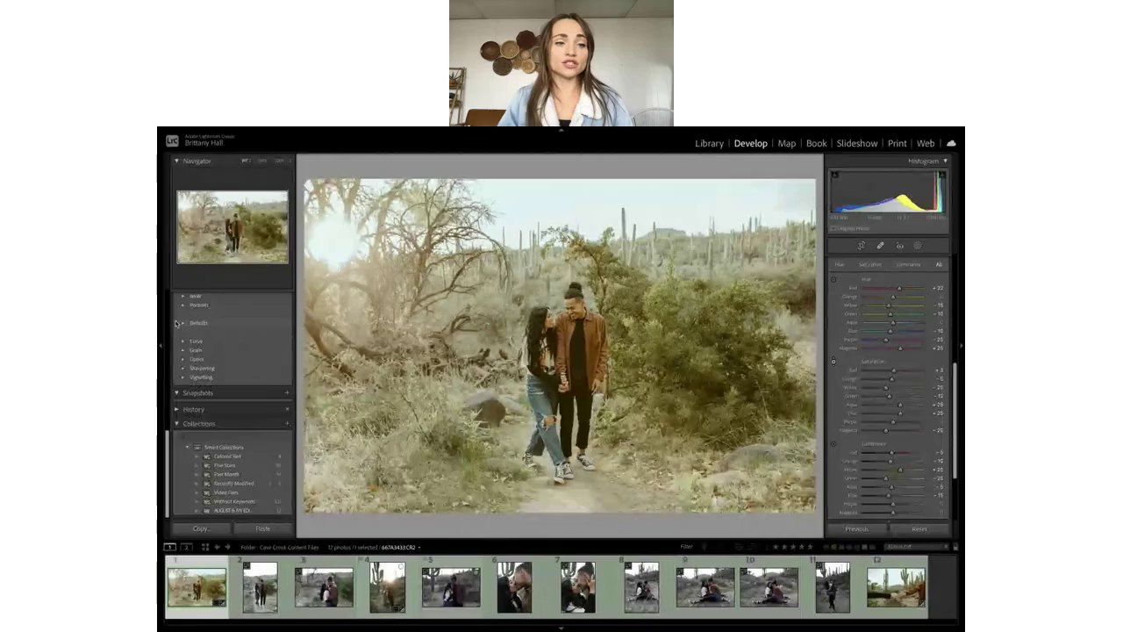
left_click(175, 410)
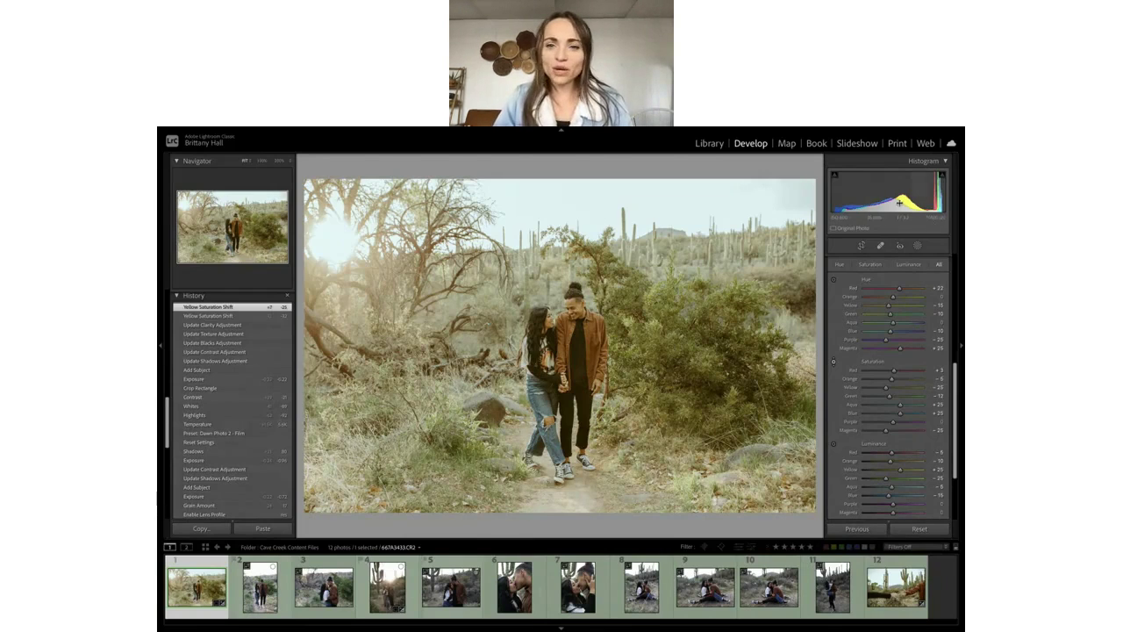
Lower Exposure slightly and add a new Select Sky mask.
left_click_drag(899, 188, 895, 189)
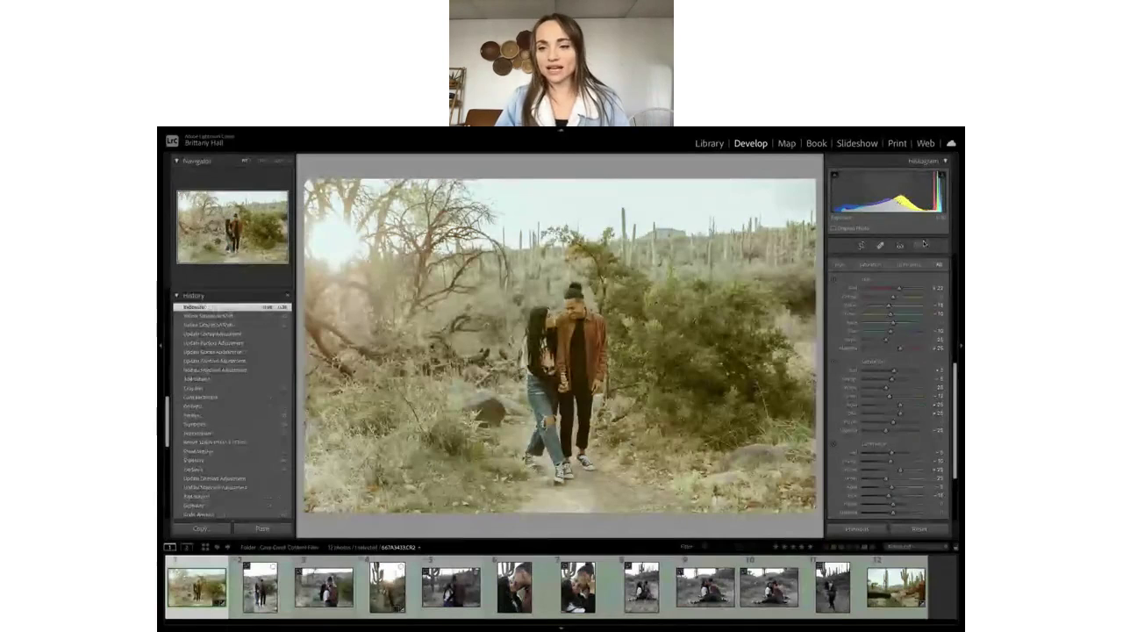
scroll(892, 364, "up", 3)
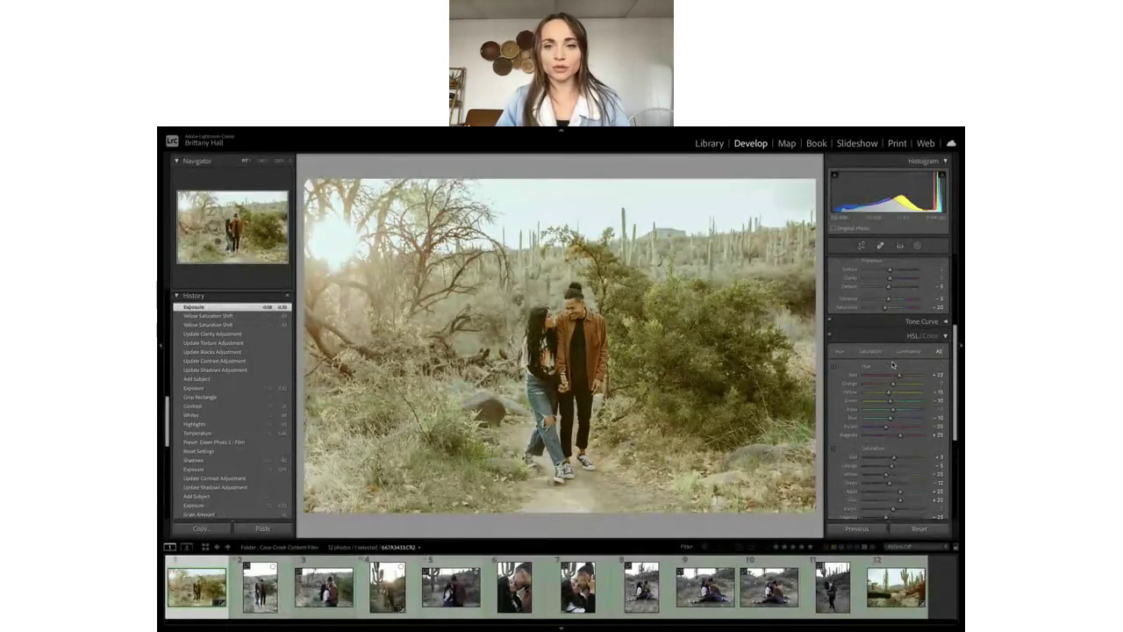
scroll(893, 365, "up", 2)
left_click(917, 245)
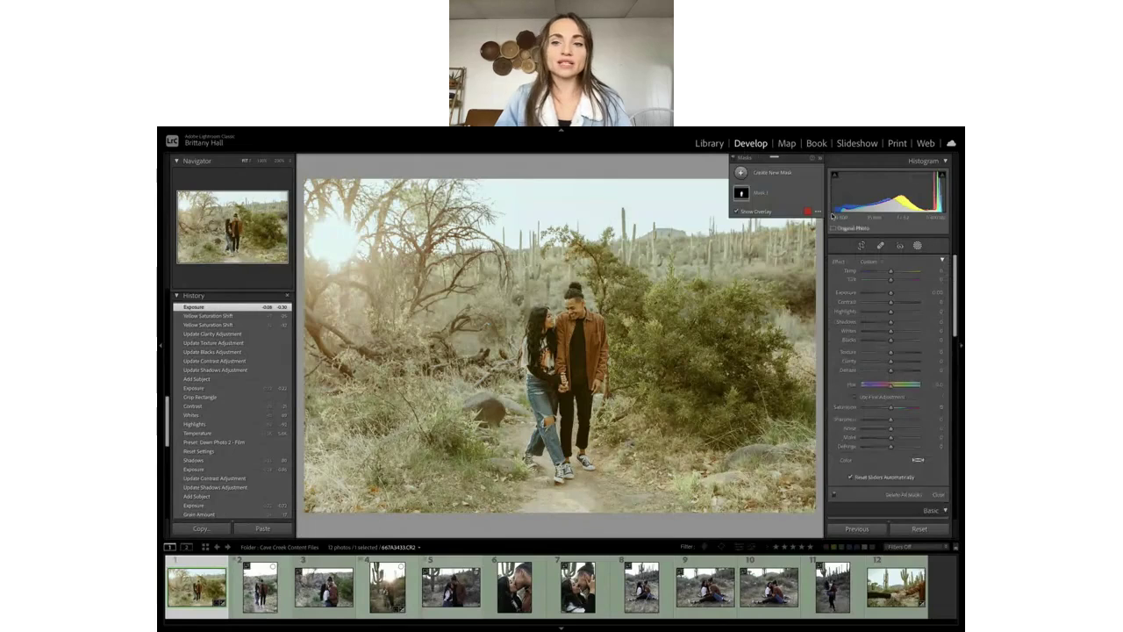
left_click(742, 174)
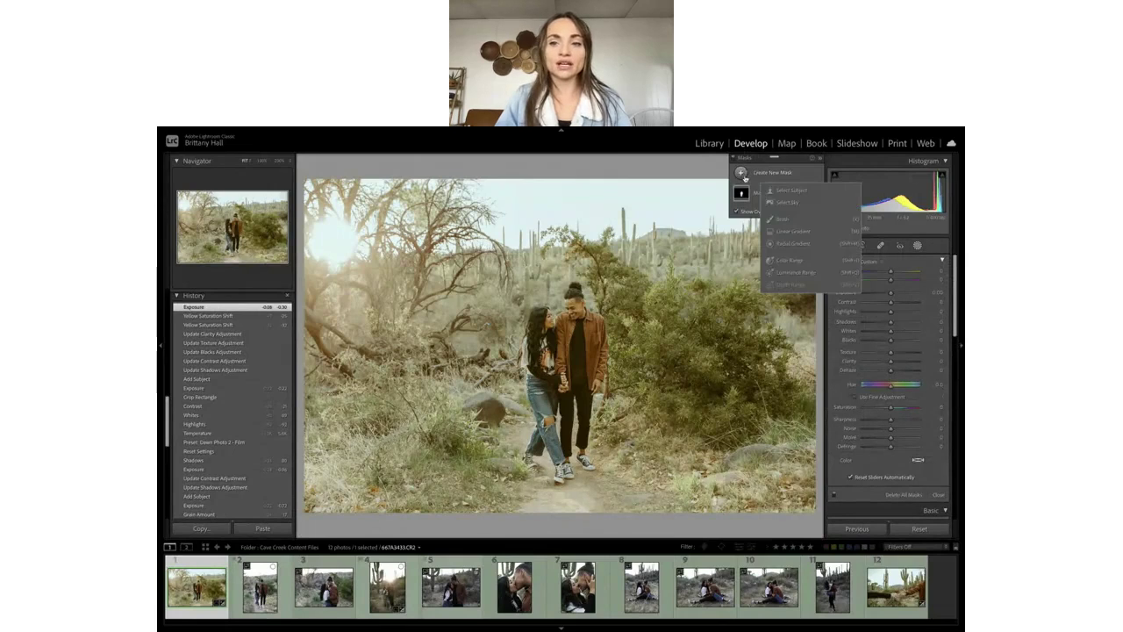
left_click(794, 204)
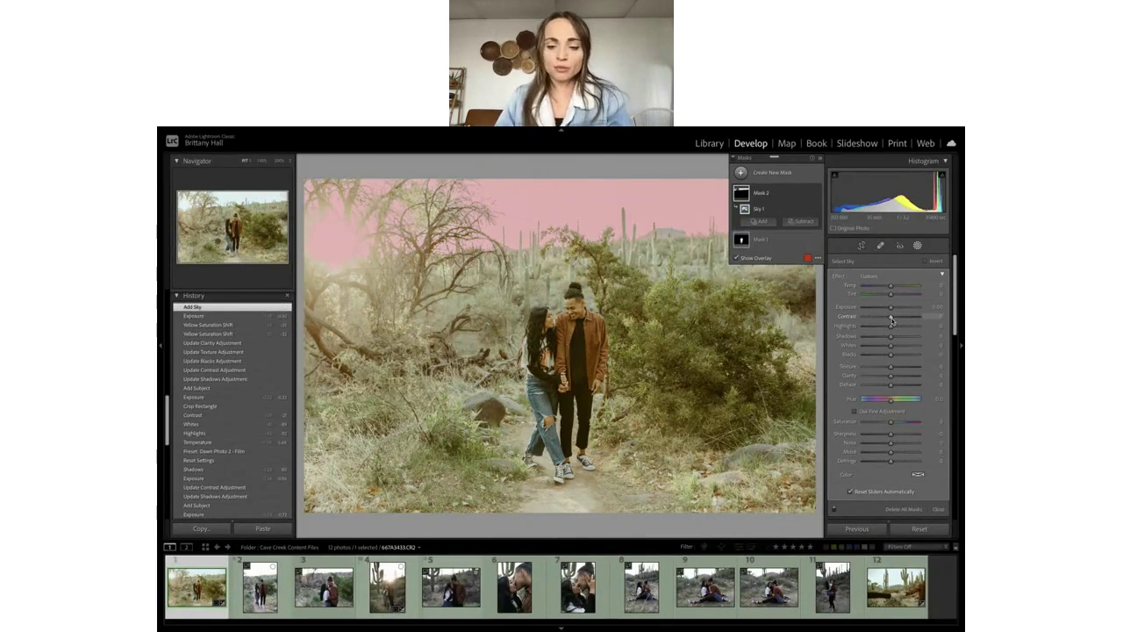
Hide the overlay and lower the sky mask's Highlights to about -79 and Whites to about -29.
key("o")
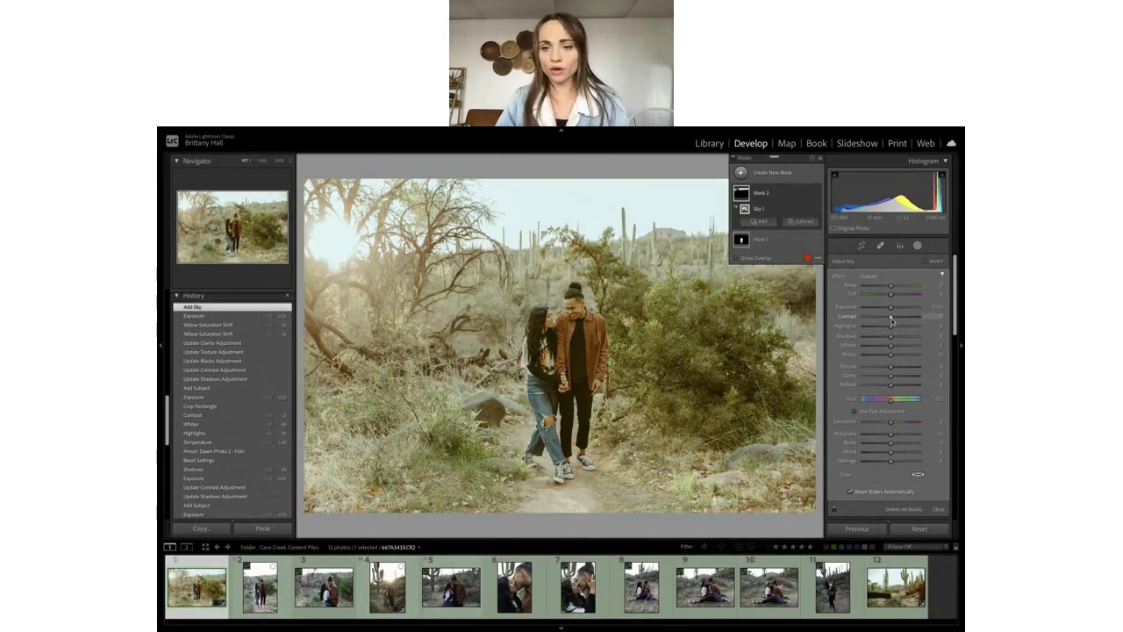
left_click(870, 326)
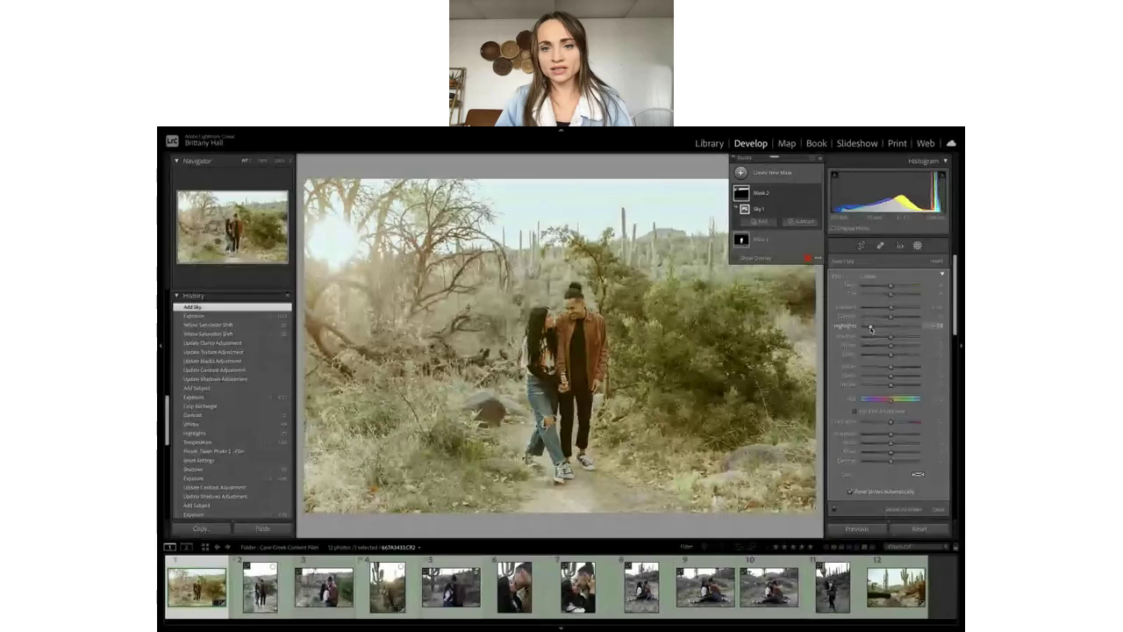
left_click_drag(870, 326, 871, 328)
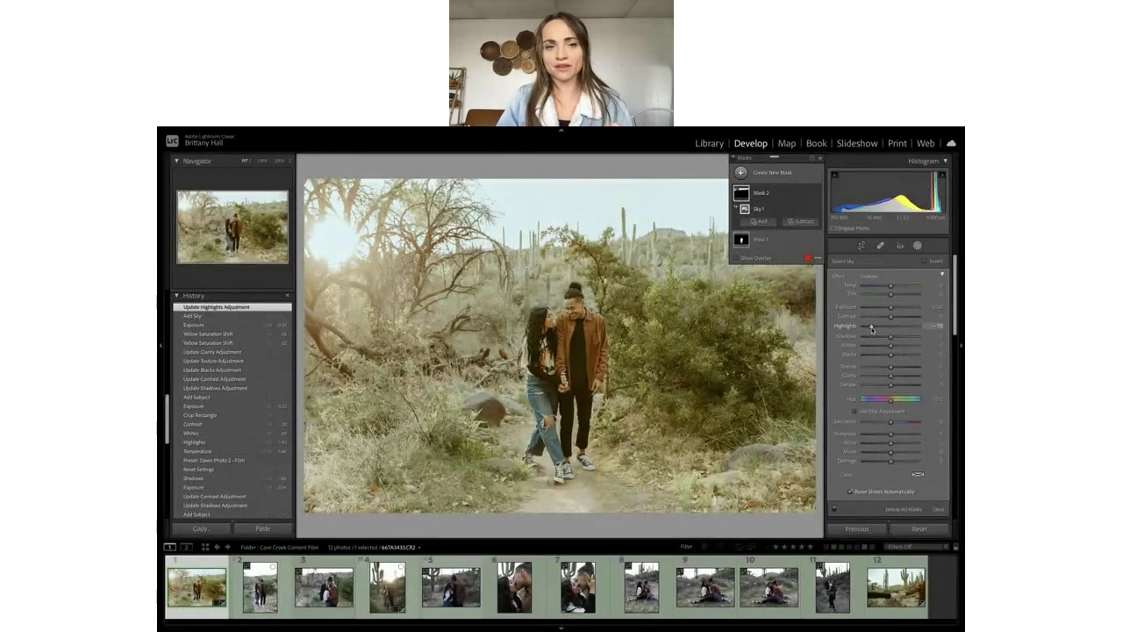
left_click(872, 348)
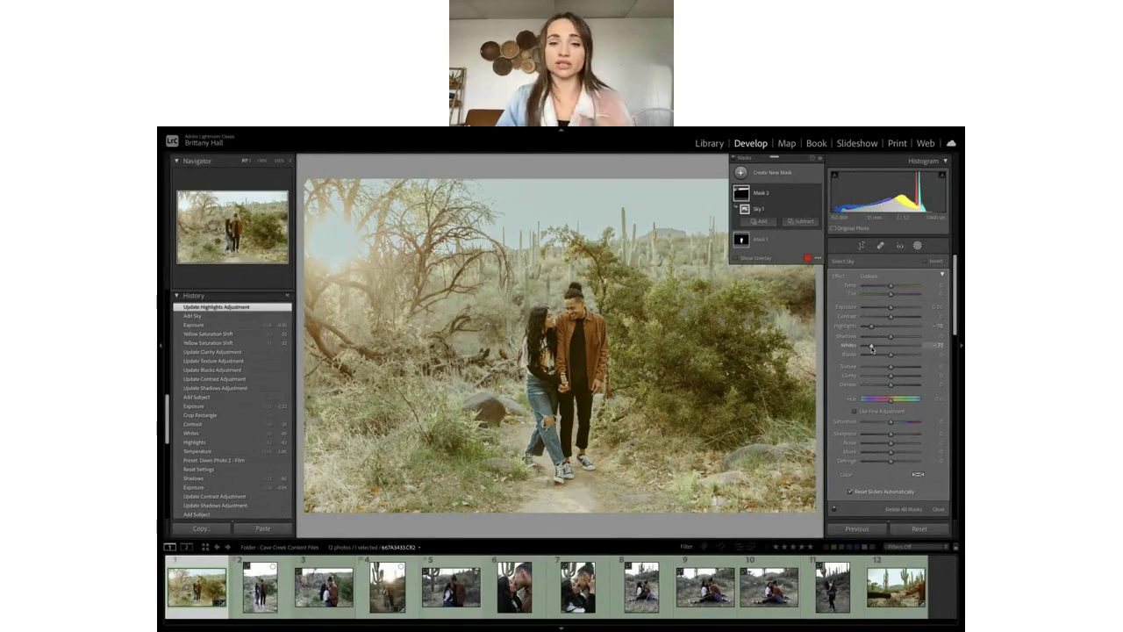
left_click_drag(872, 347, 887, 353)
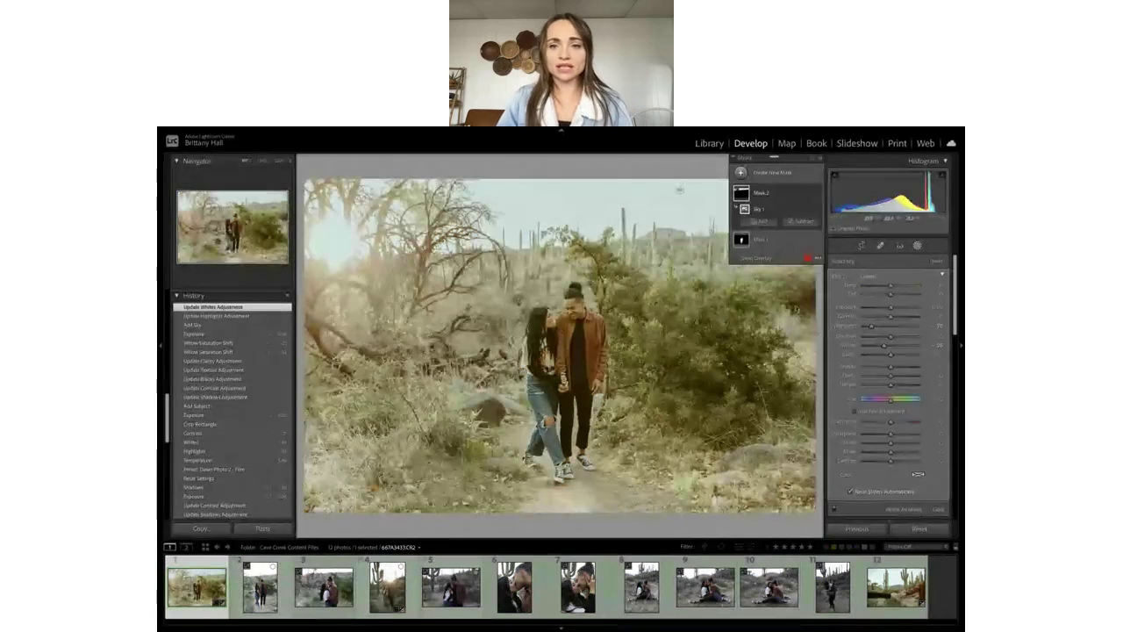
Close Masking and raise the photo's global Shadows to +28.
left_click(916, 248)
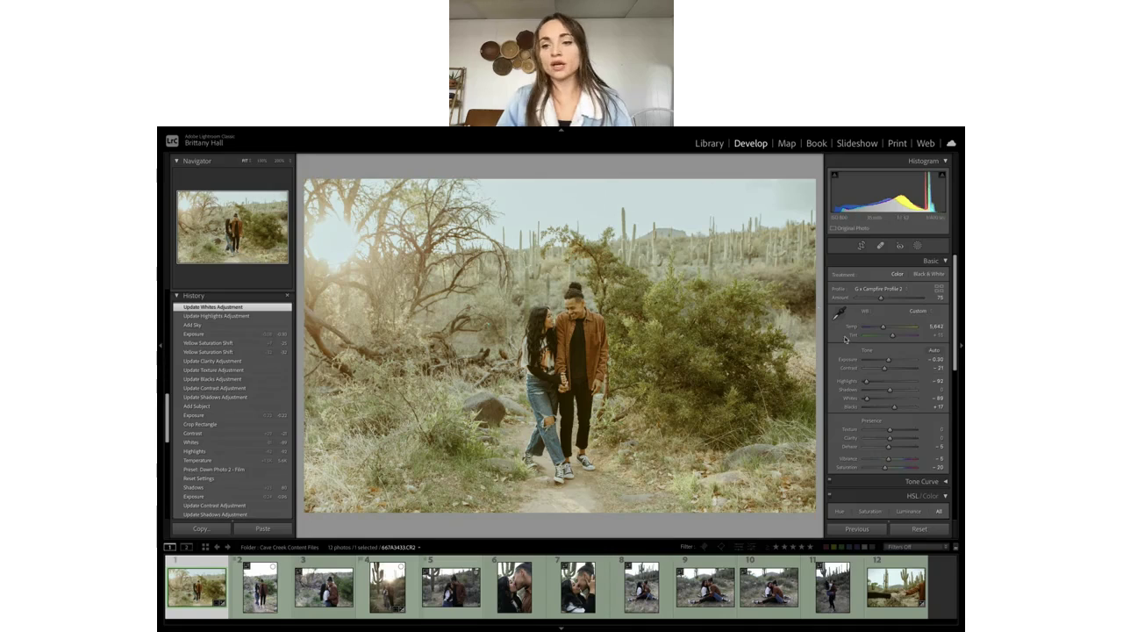
scroll(864, 369, "down", 1)
scroll(863, 368, "down", 1)
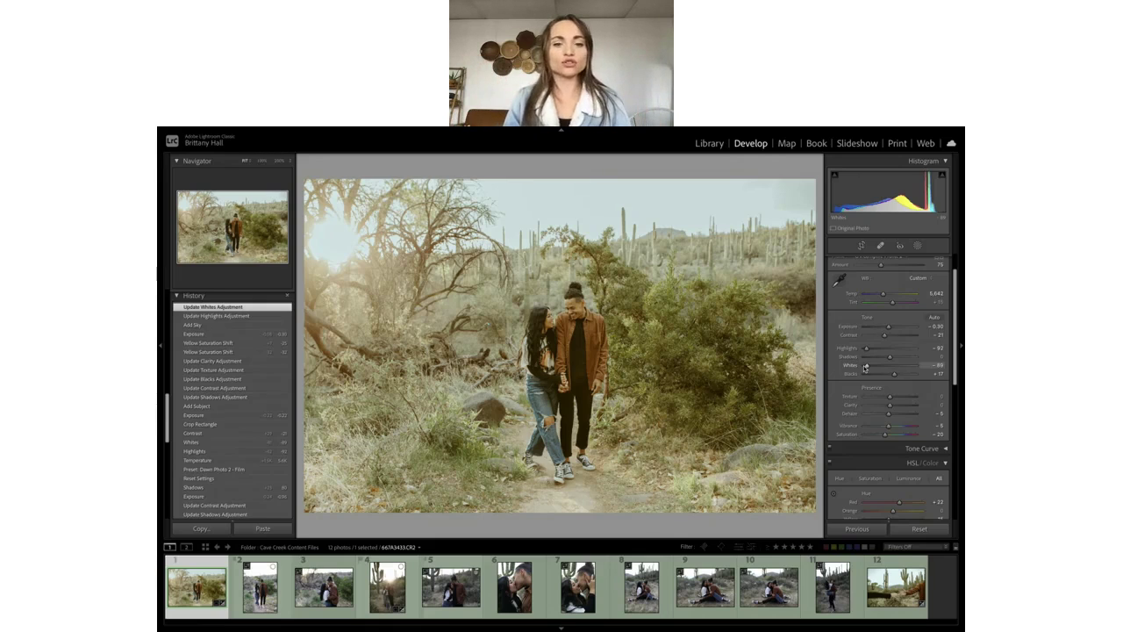
left_click_drag(890, 356, 897, 359)
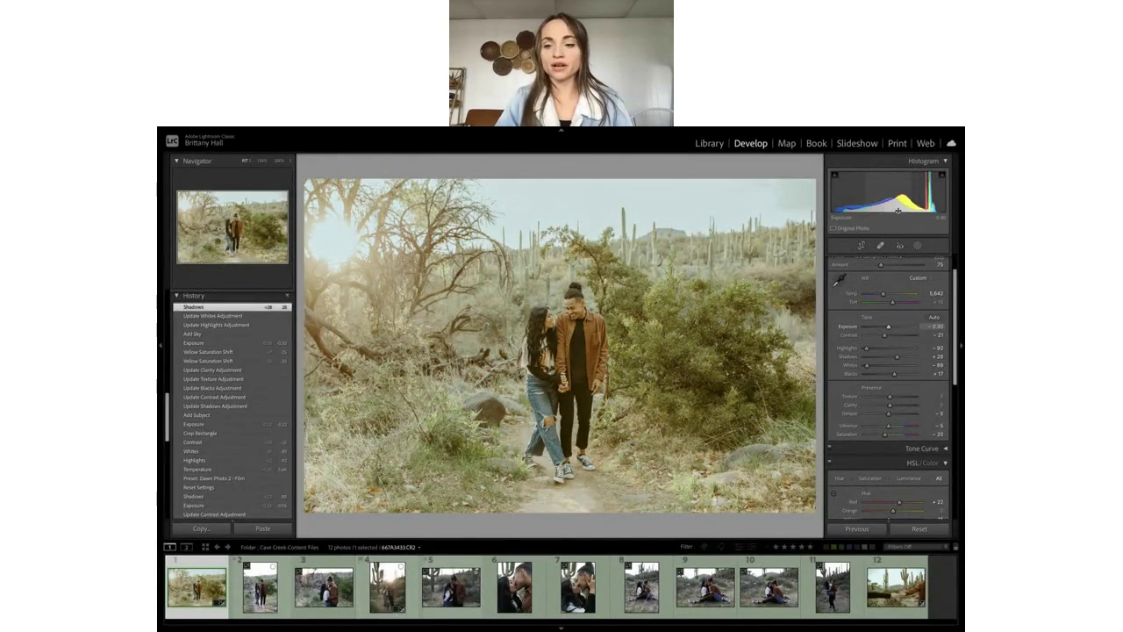
Collapse HSL/Color, open the Detail panel and set Sharpening Amount to 34.
scroll(895, 378, "down", 3)
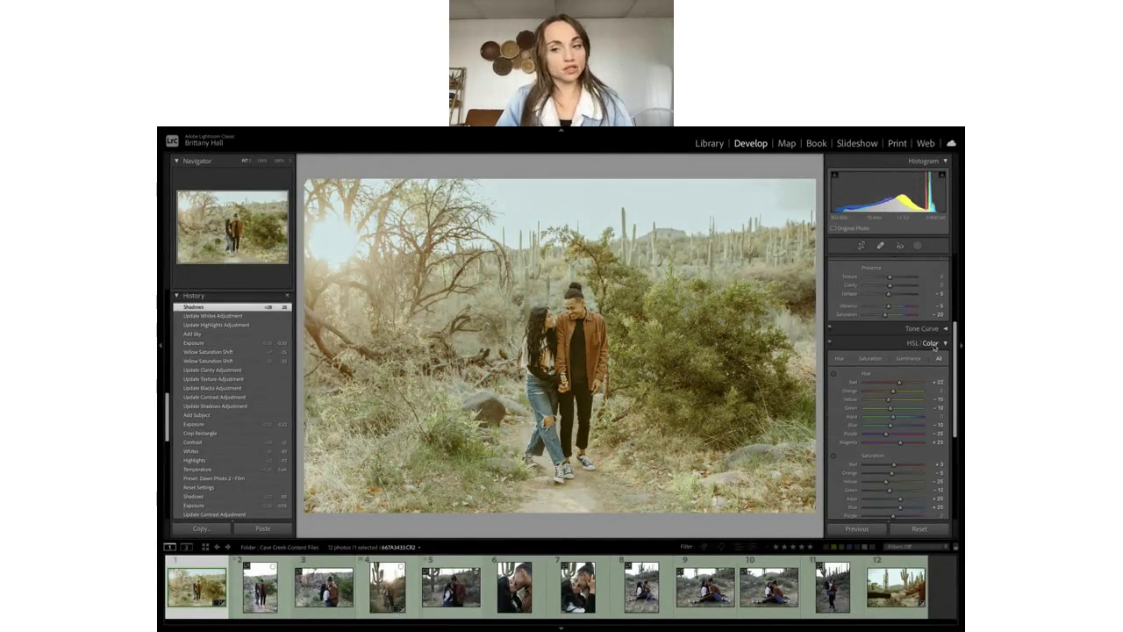
left_click(946, 347)
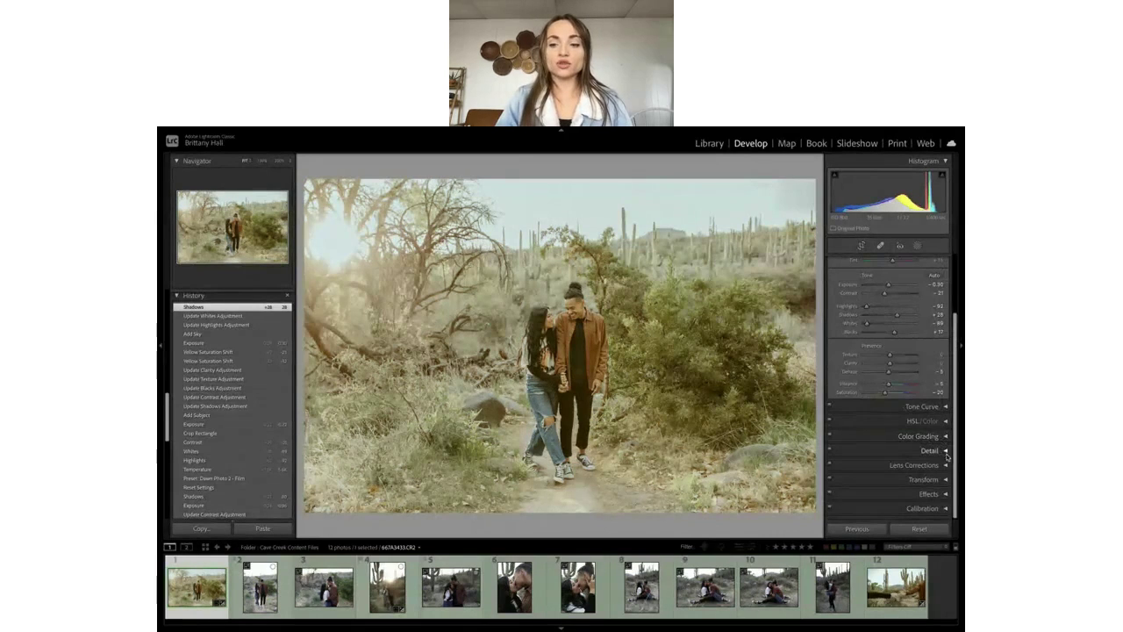
left_click(945, 450)
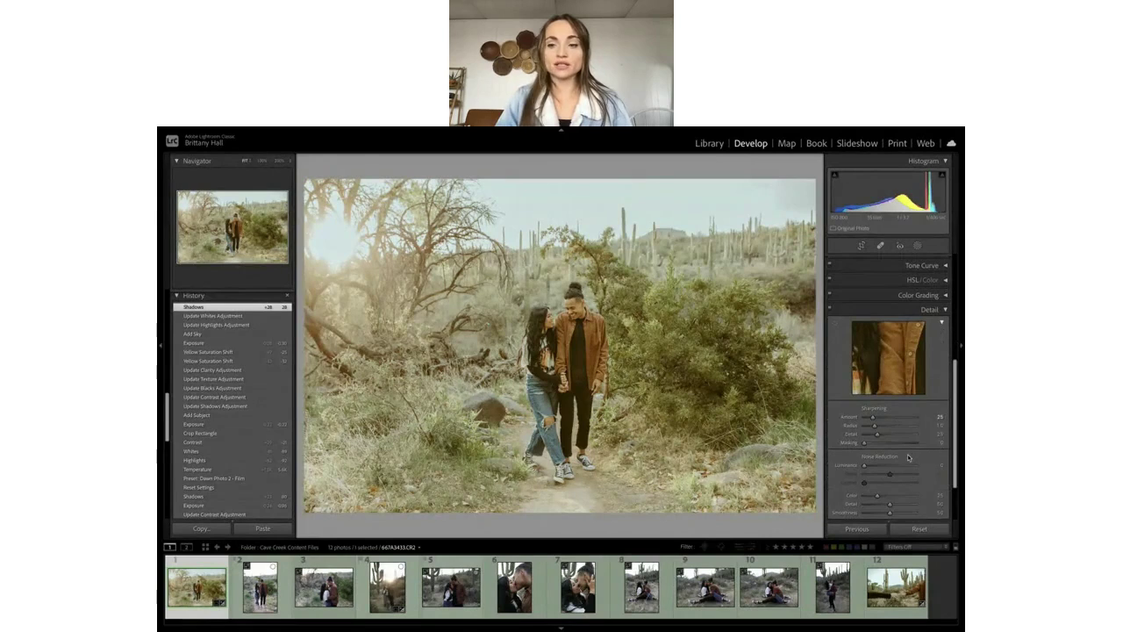
scroll(896, 423, "down", 1)
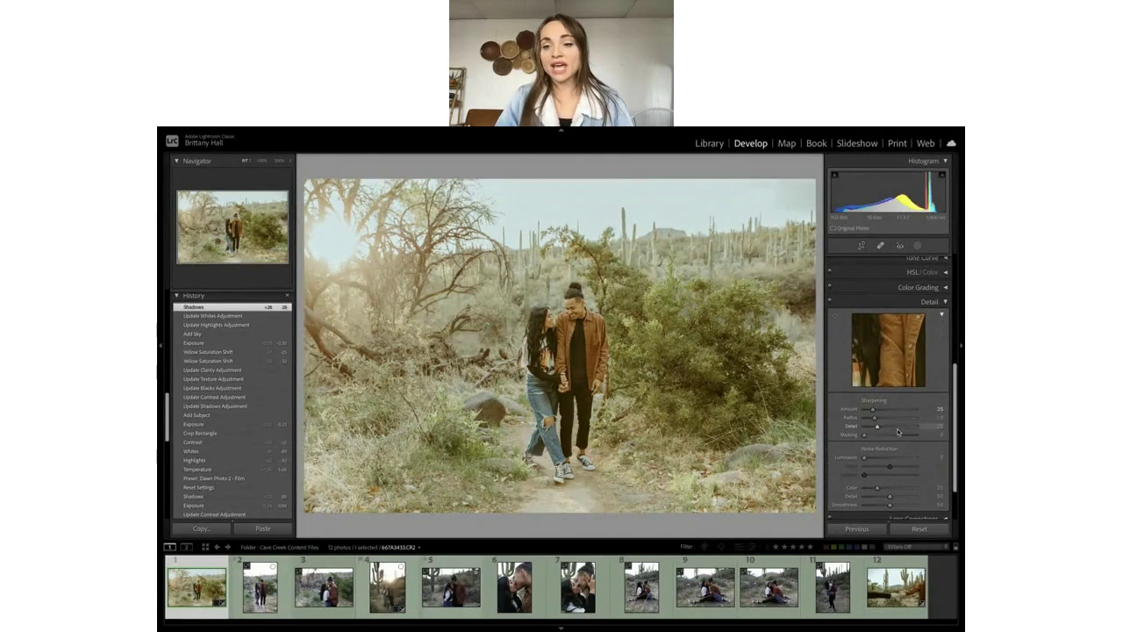
left_click_drag(873, 409, 875, 411)
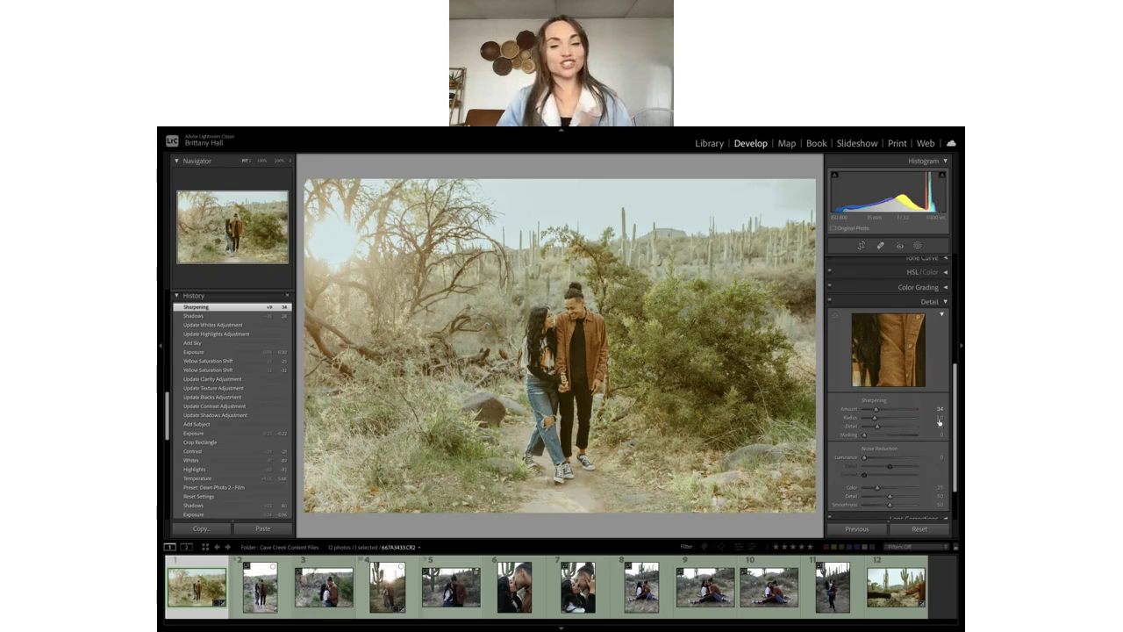
Set Noise Reduction Luminance to 33, Detail to 30 and Contrast to 5.
left_click(940, 457)
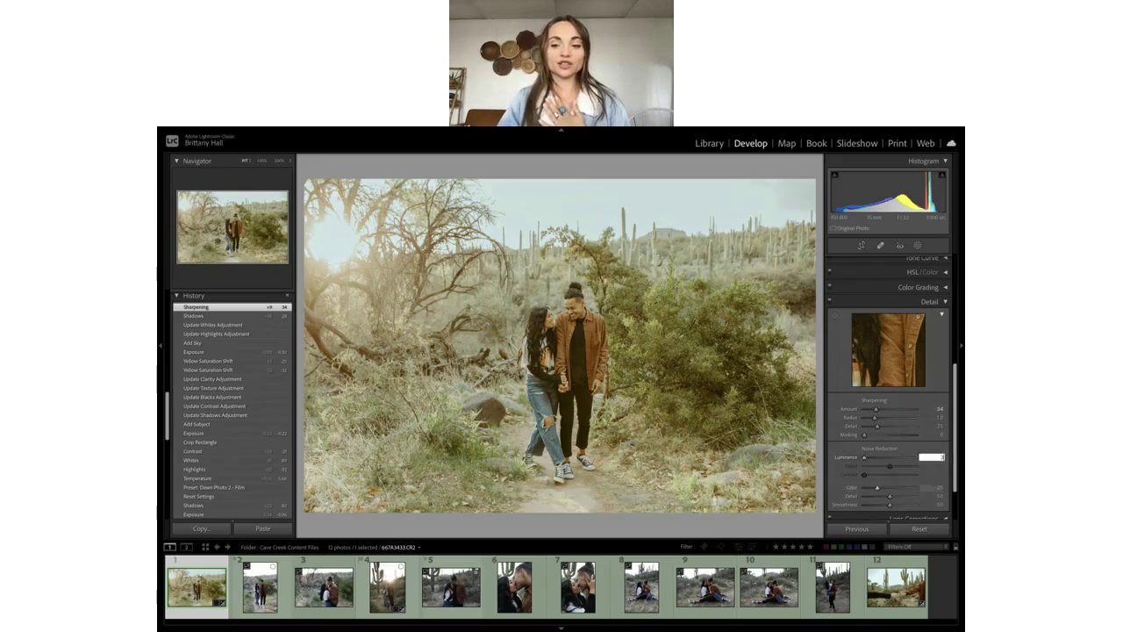
type("33")
key("Return")
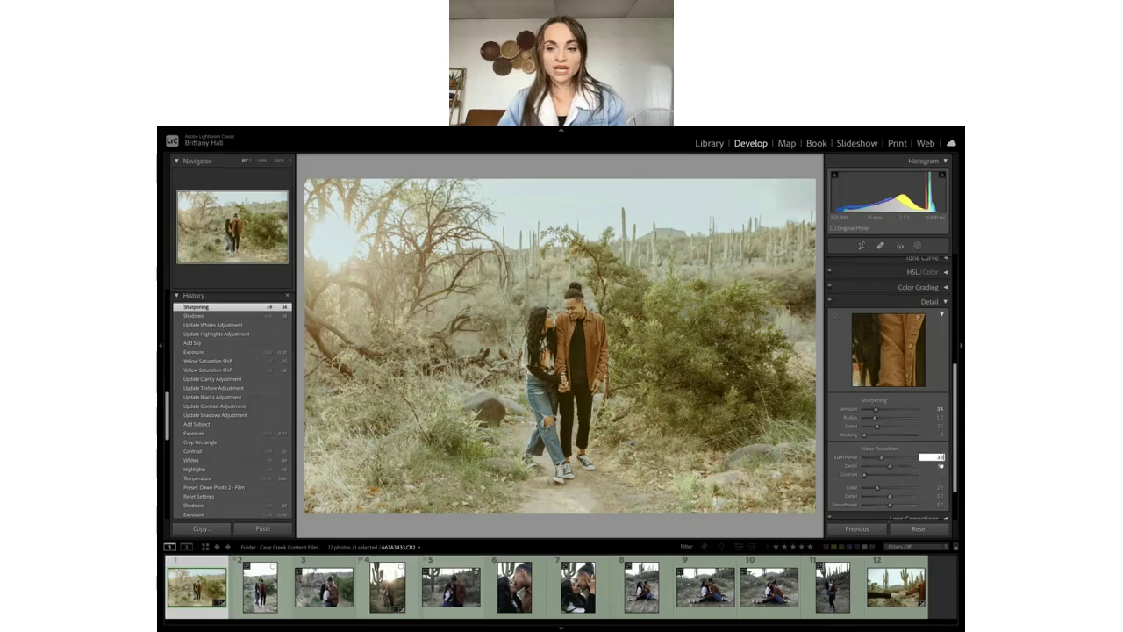
key("Tab")
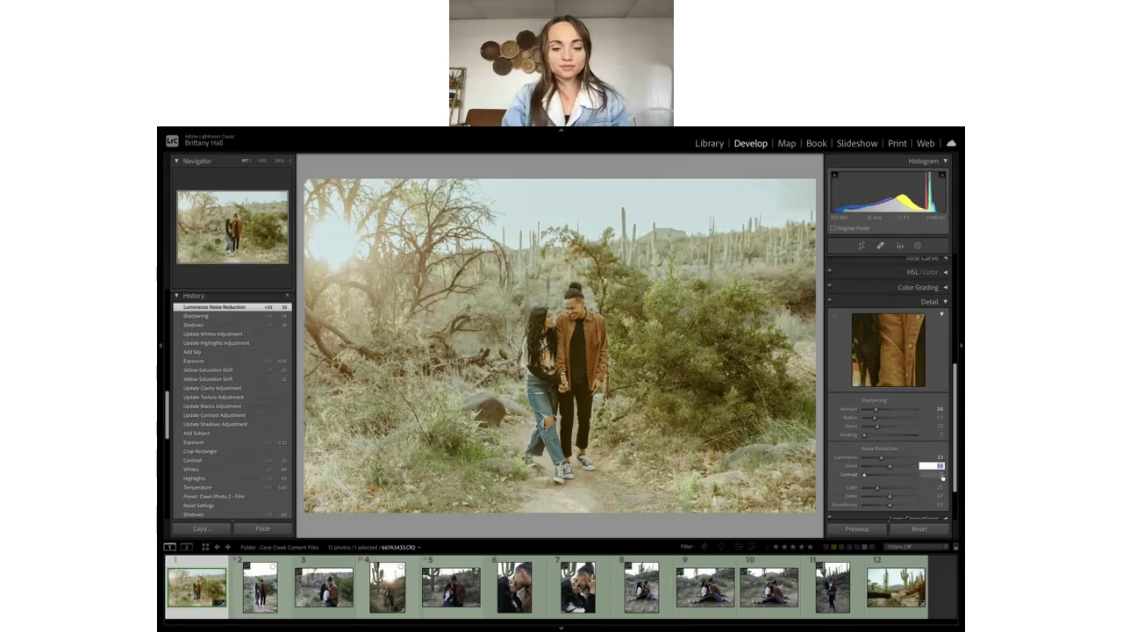
type("30")
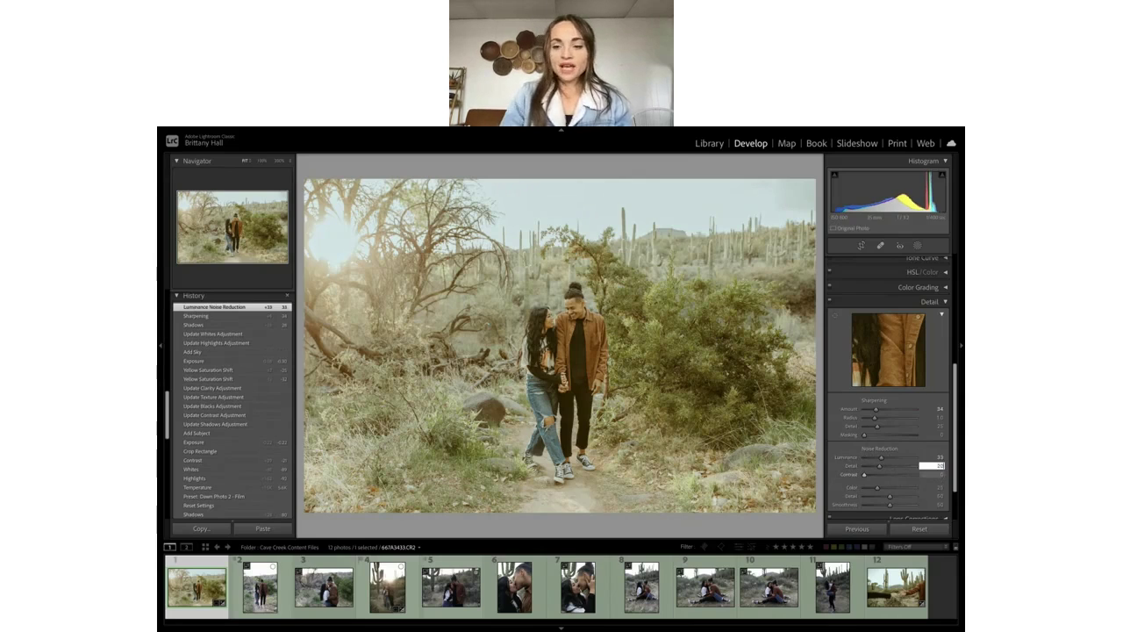
key("Tab")
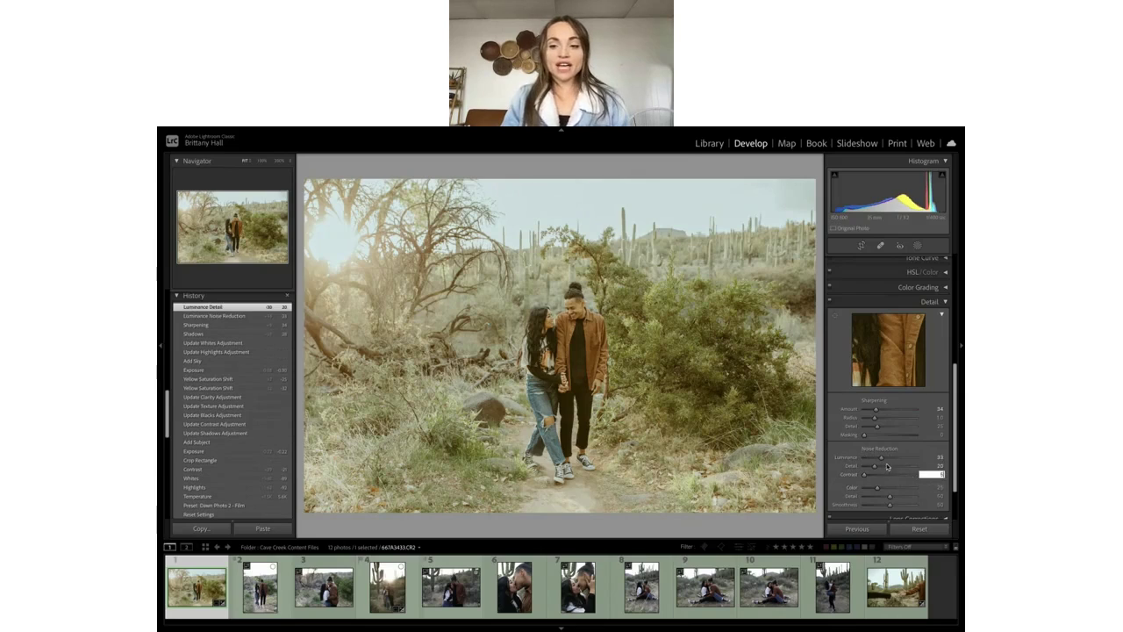
type("5")
key("Return")
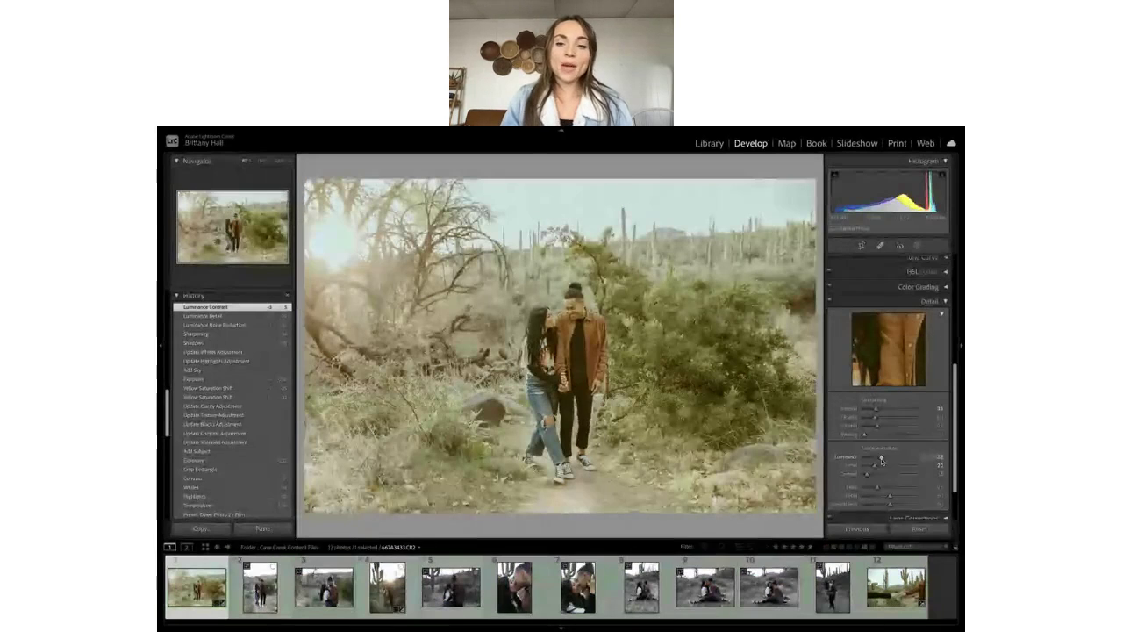
scroll(881, 460, "down", 1)
scroll(881, 458, "down", 1)
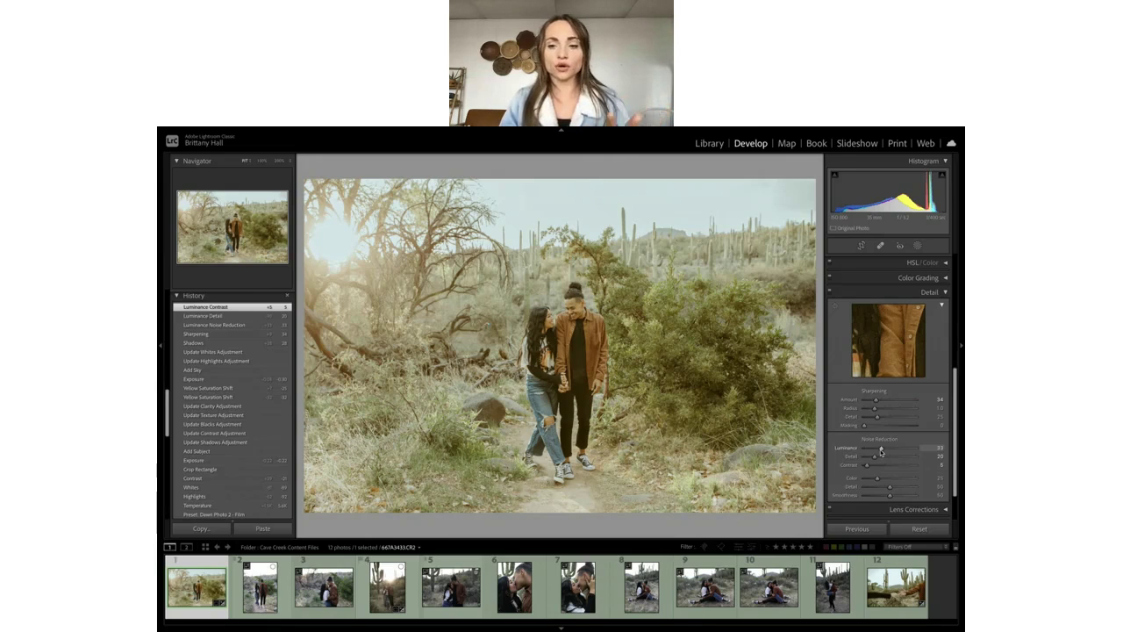
Zoom in on the couple, try Luminance noise reduction at 82, then set it to 33 and return to Fit.
key("z")
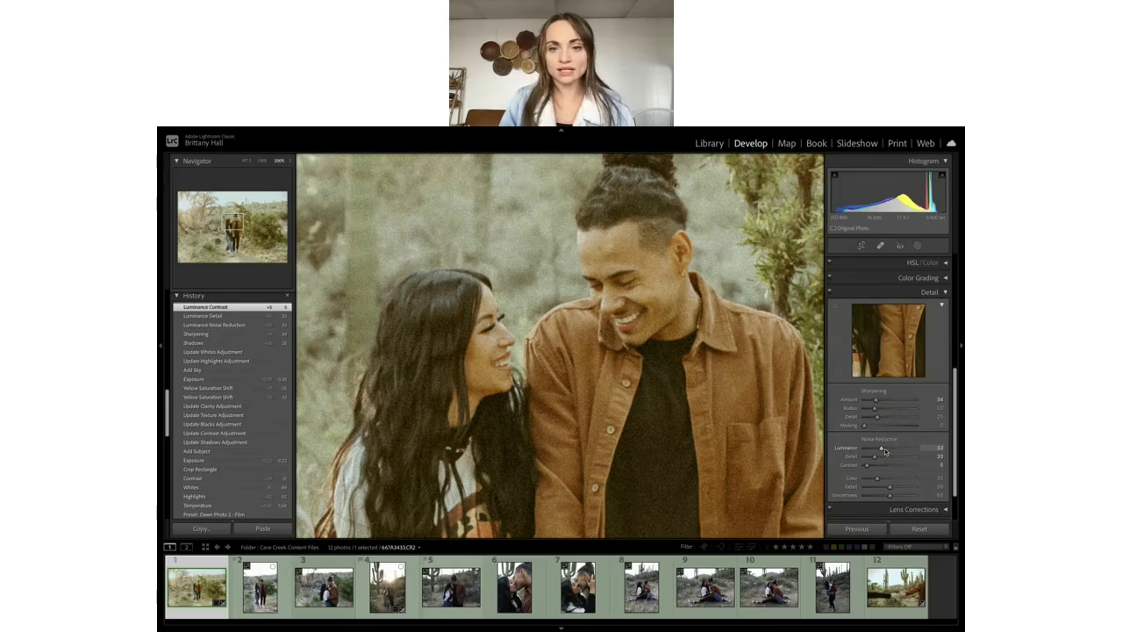
left_click_drag(882, 450, 849, 455)
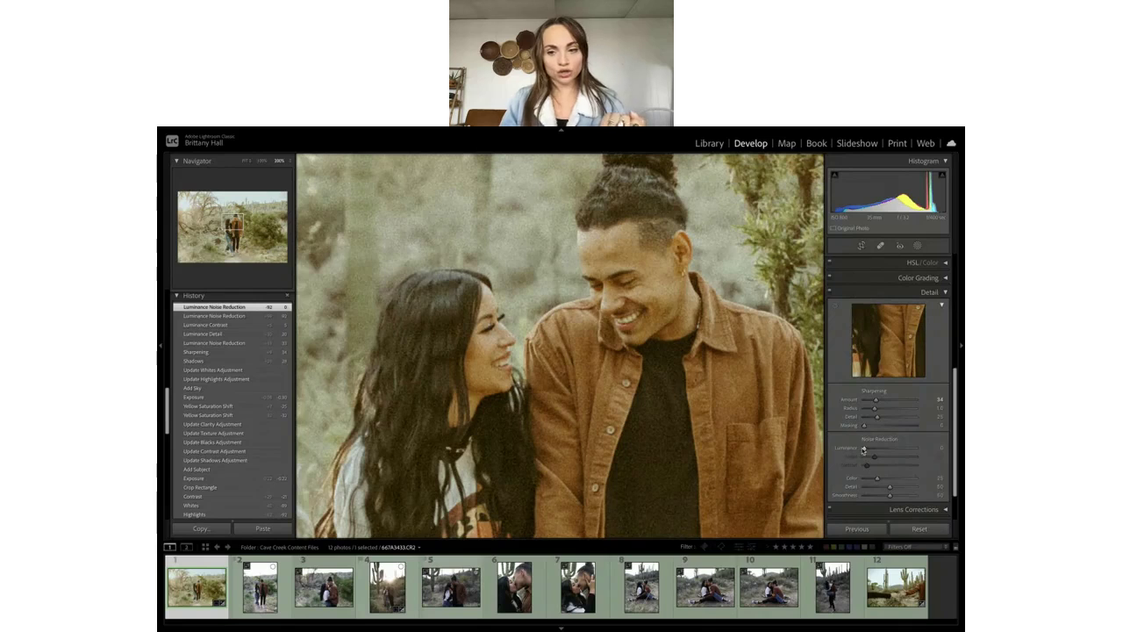
left_click(934, 448)
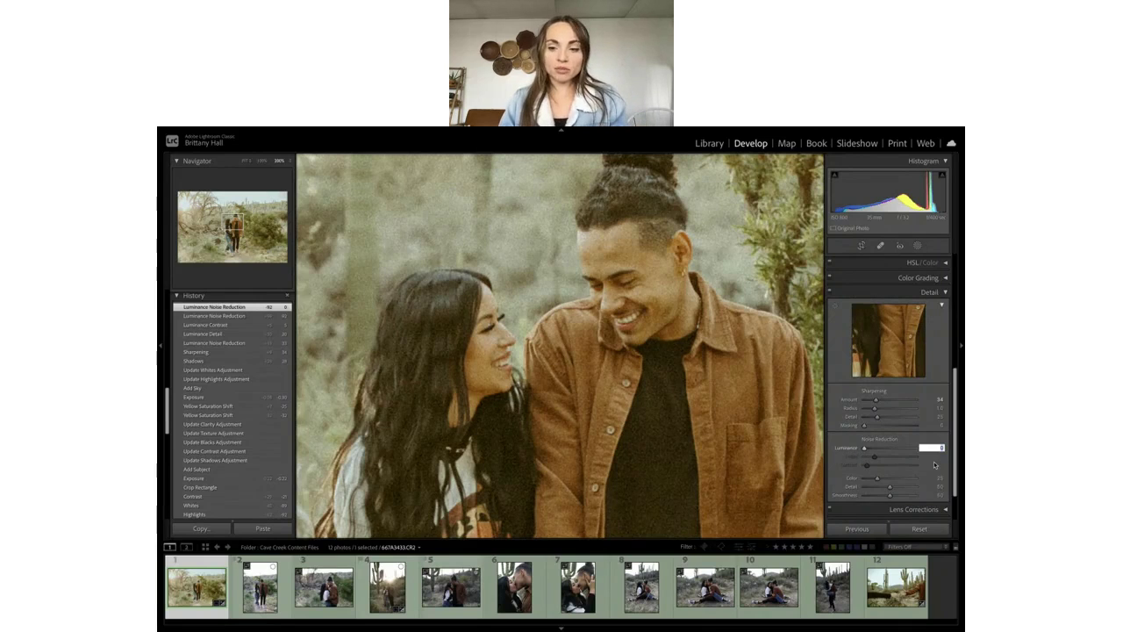
type("33")
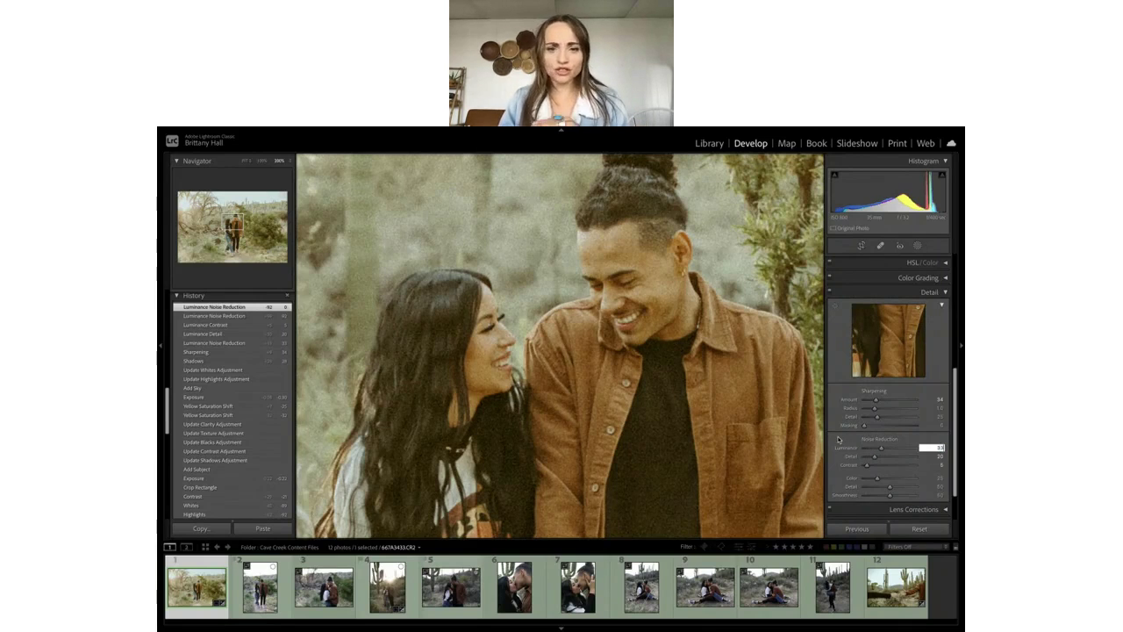
key("Return")
left_click(669, 390)
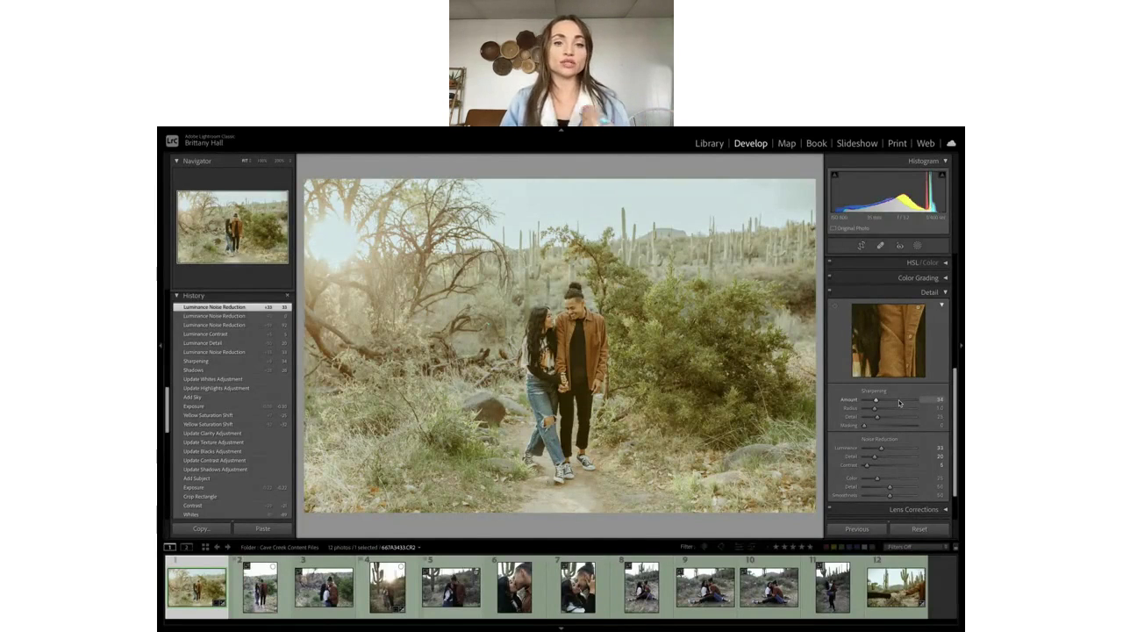
Enable lens profile corrections and chromatic aberration removal, then lower Exposure slightly.
scroll(900, 448, "down", 2)
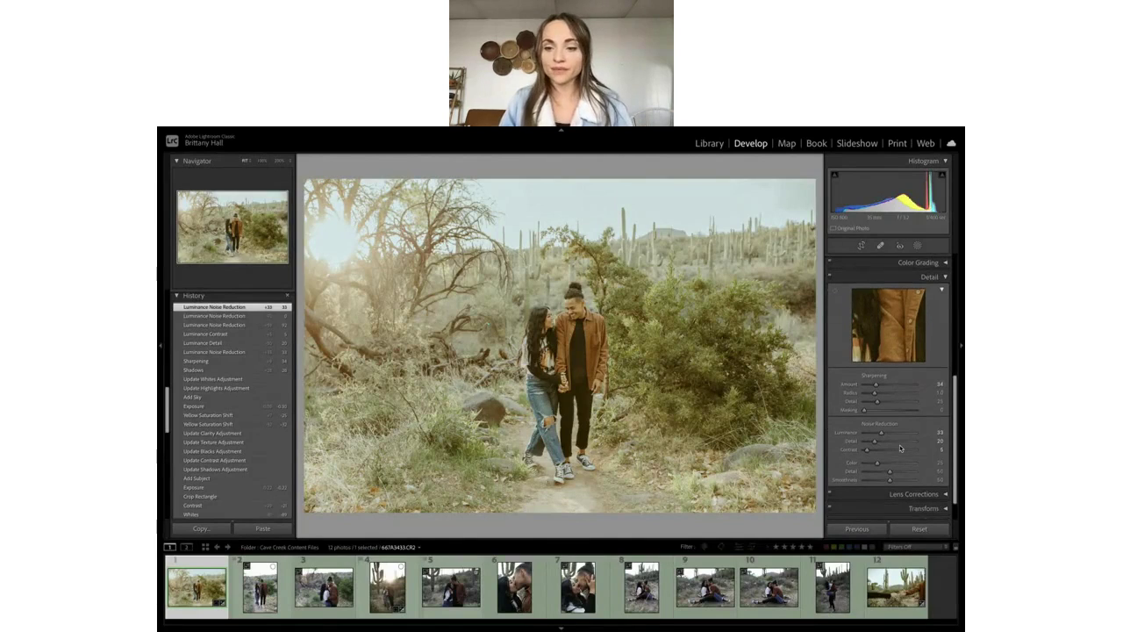
scroll(946, 338, "up", 3)
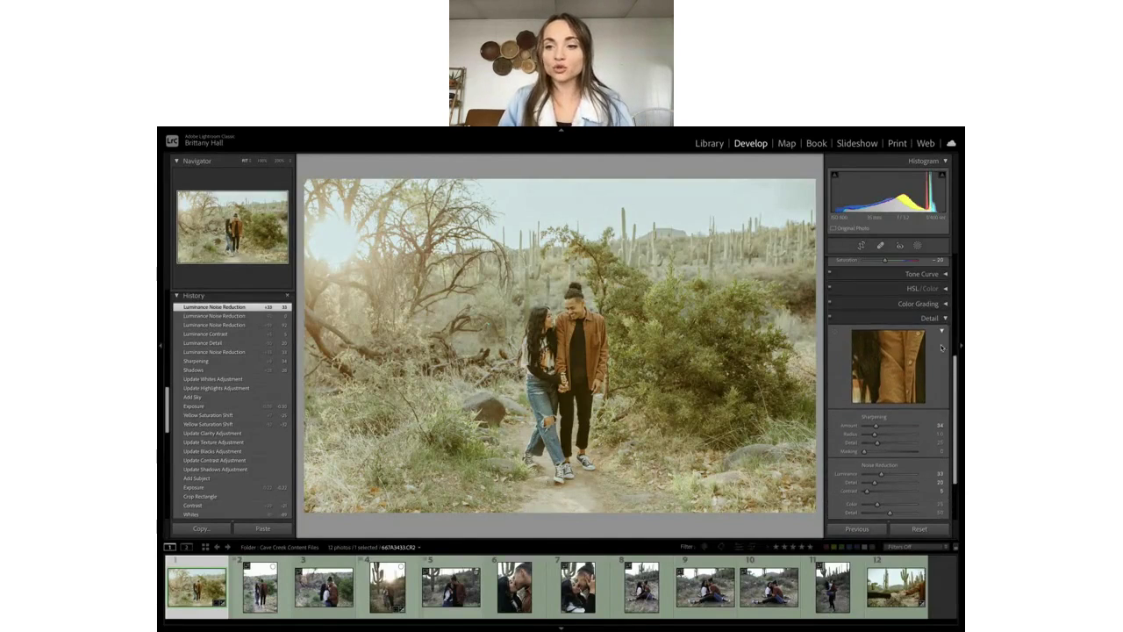
left_click(908, 466)
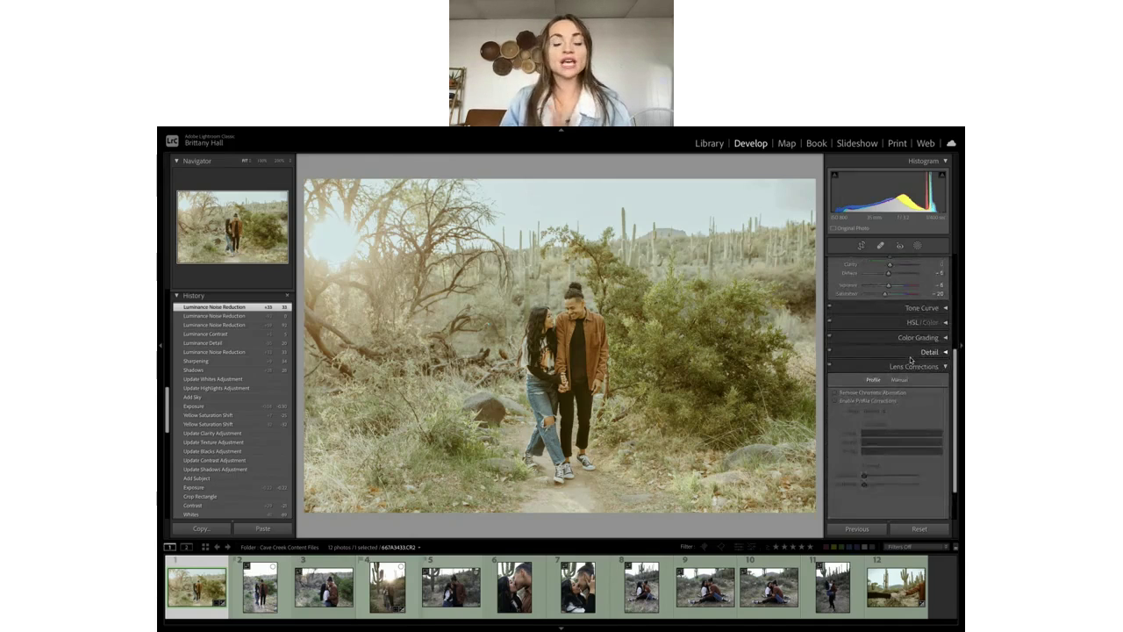
left_click(835, 405)
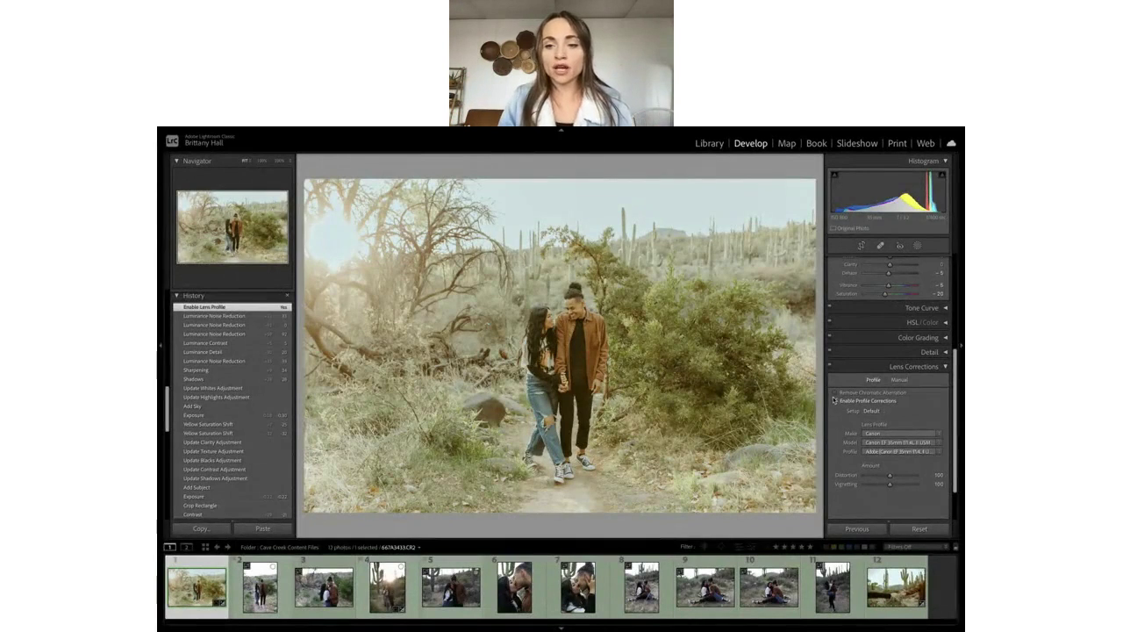
left_click(834, 394)
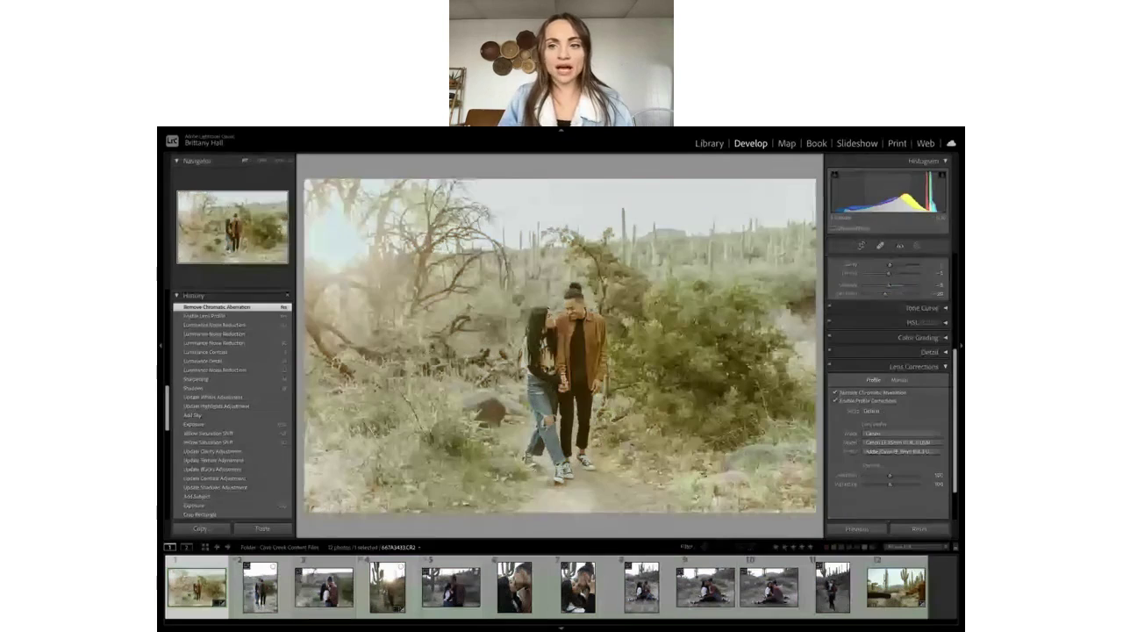
left_click_drag(887, 193, 873, 193)
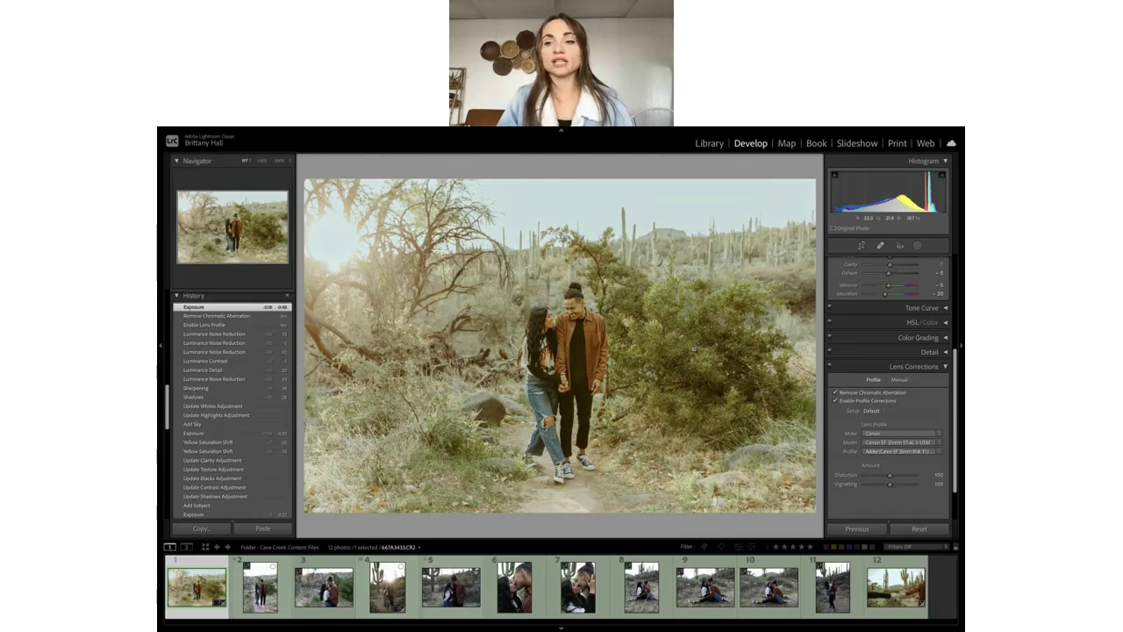
Drop Mask 1's Shadows on the couple from 40 to 35, then reopen the masks list.
left_click(918, 245)
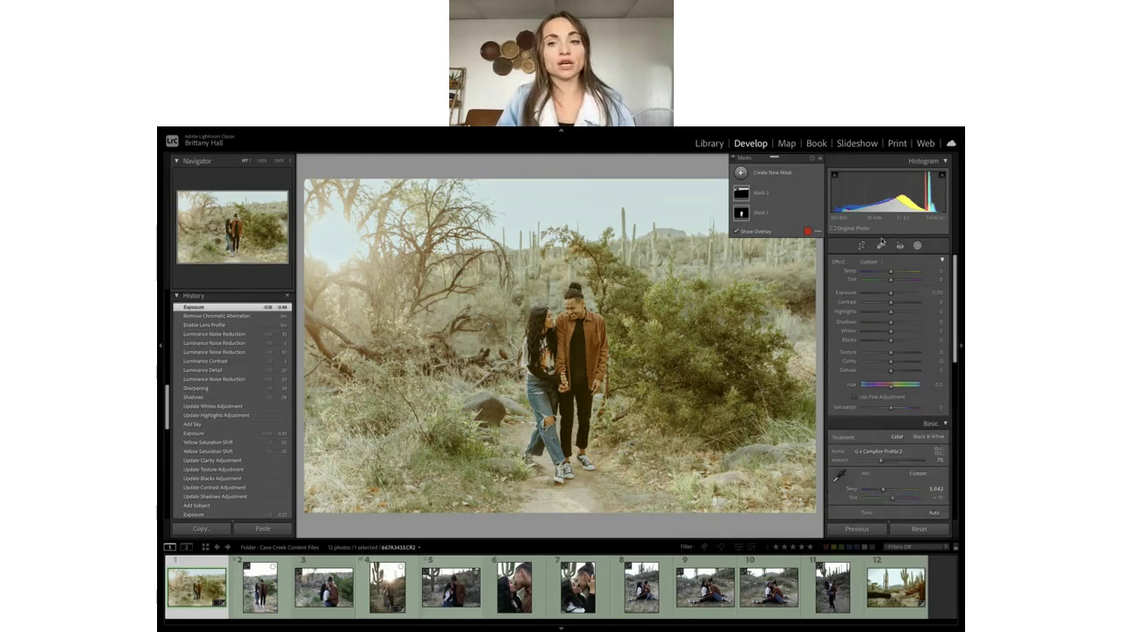
left_click(741, 213)
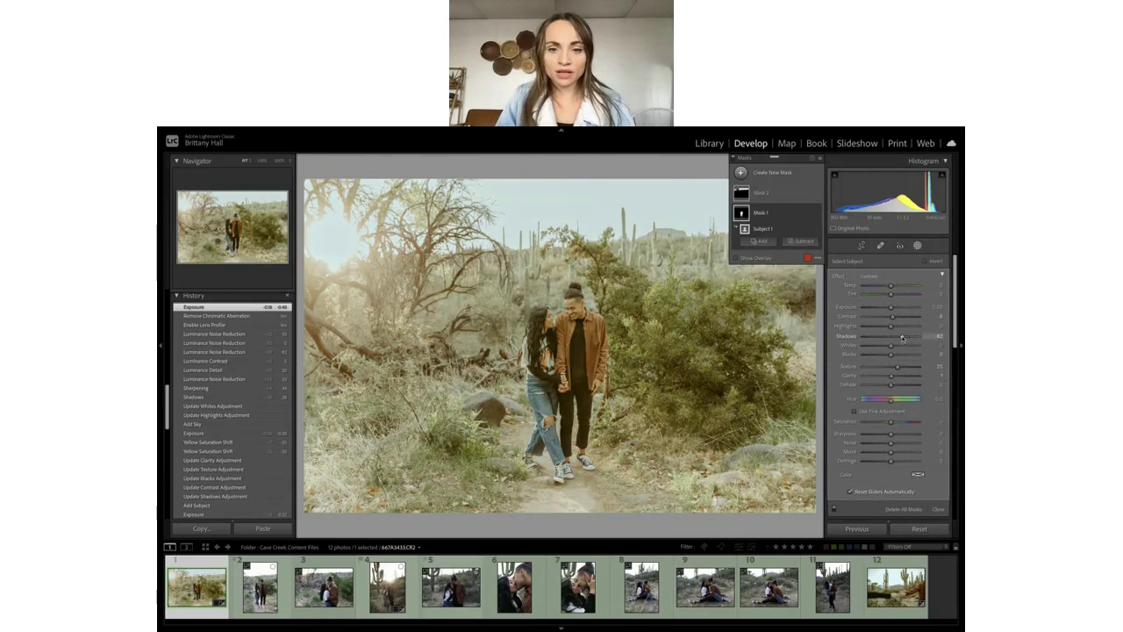
left_click_drag(902, 338, 901, 338)
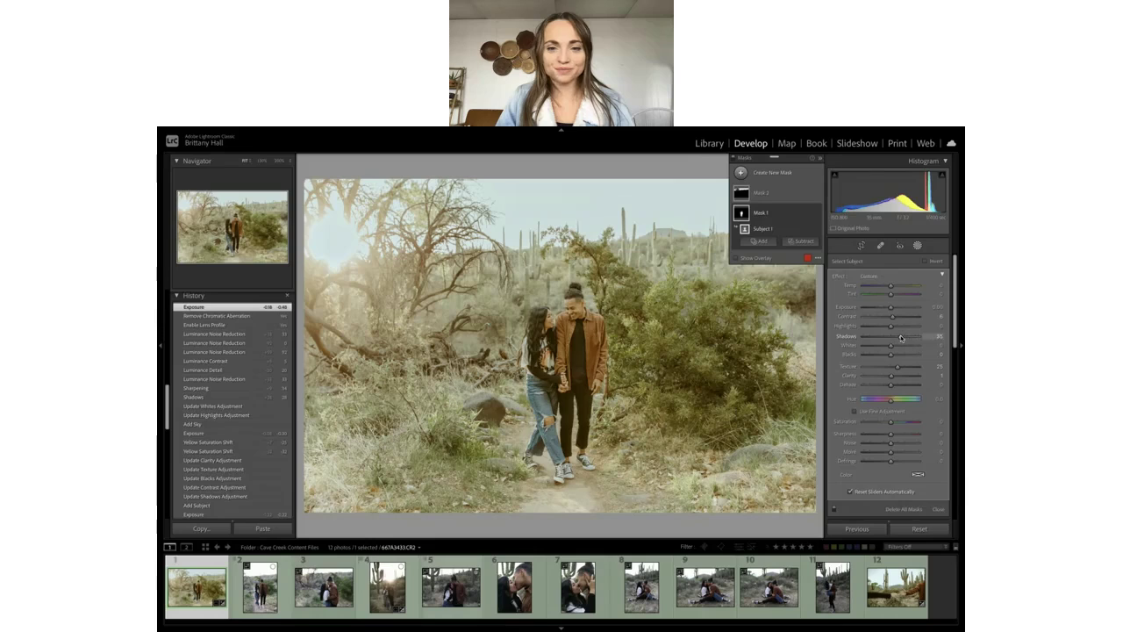
left_click(918, 246)
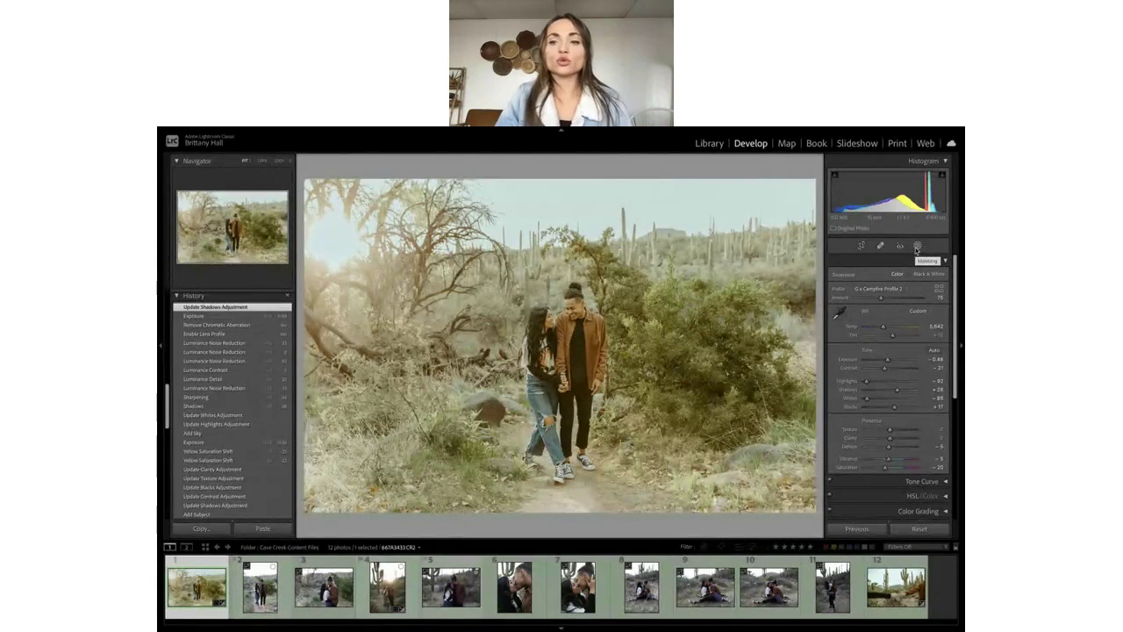
left_click(918, 246)
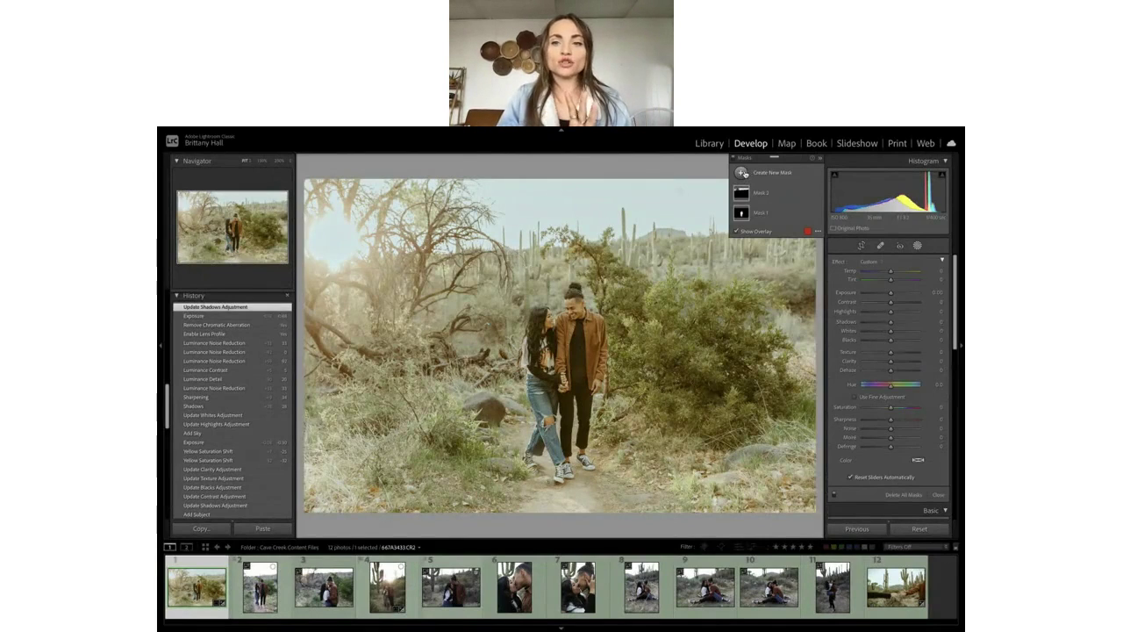
Add a Burn (Darken) brush mask, drag its Exposure down to about -2.4, and close Masking.
left_click(742, 173)
left_click(797, 219)
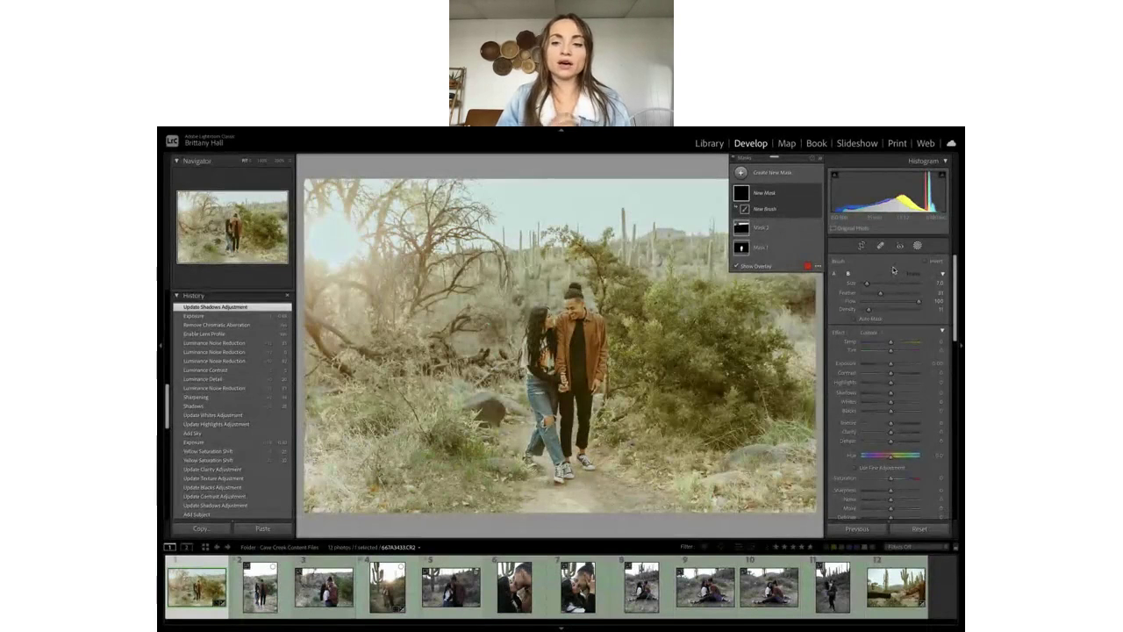
left_click(876, 334)
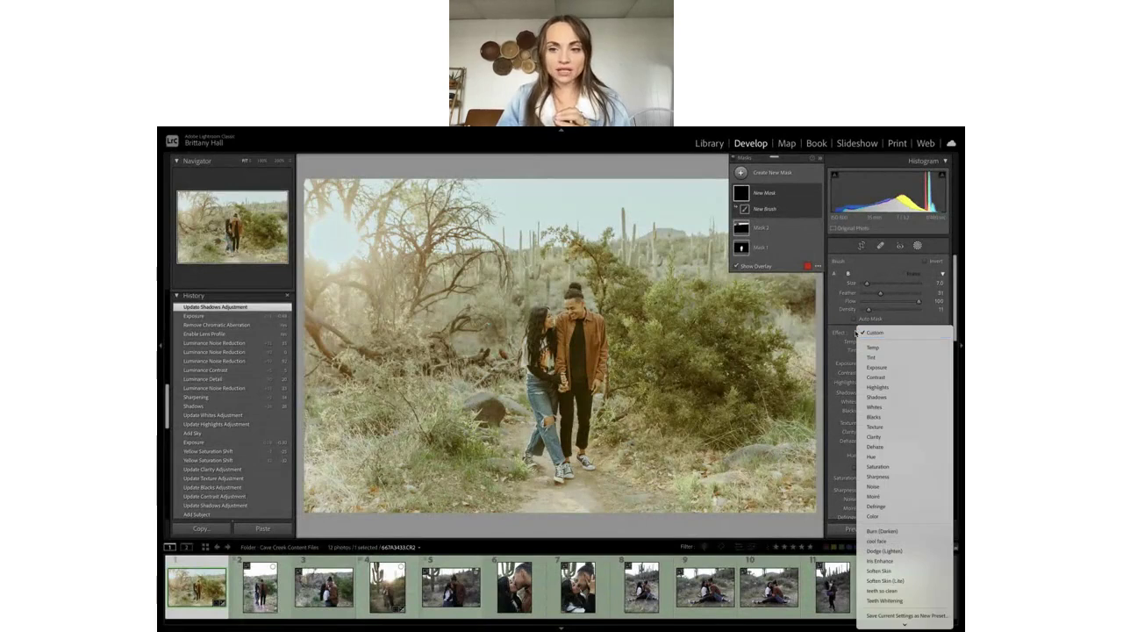
left_click(856, 332)
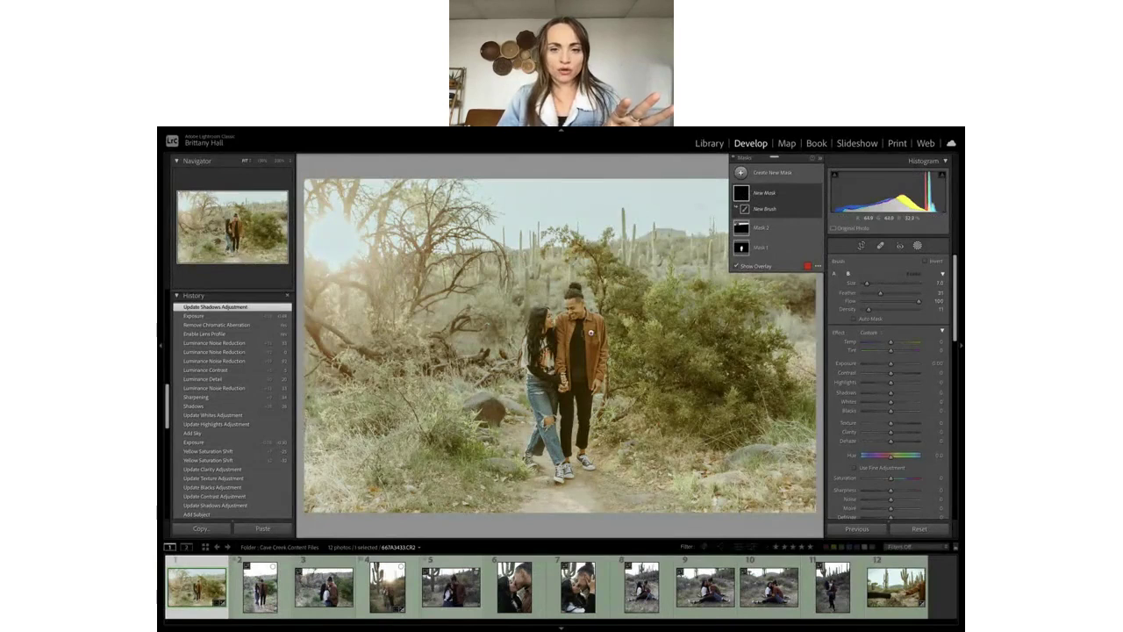
left_click(871, 332)
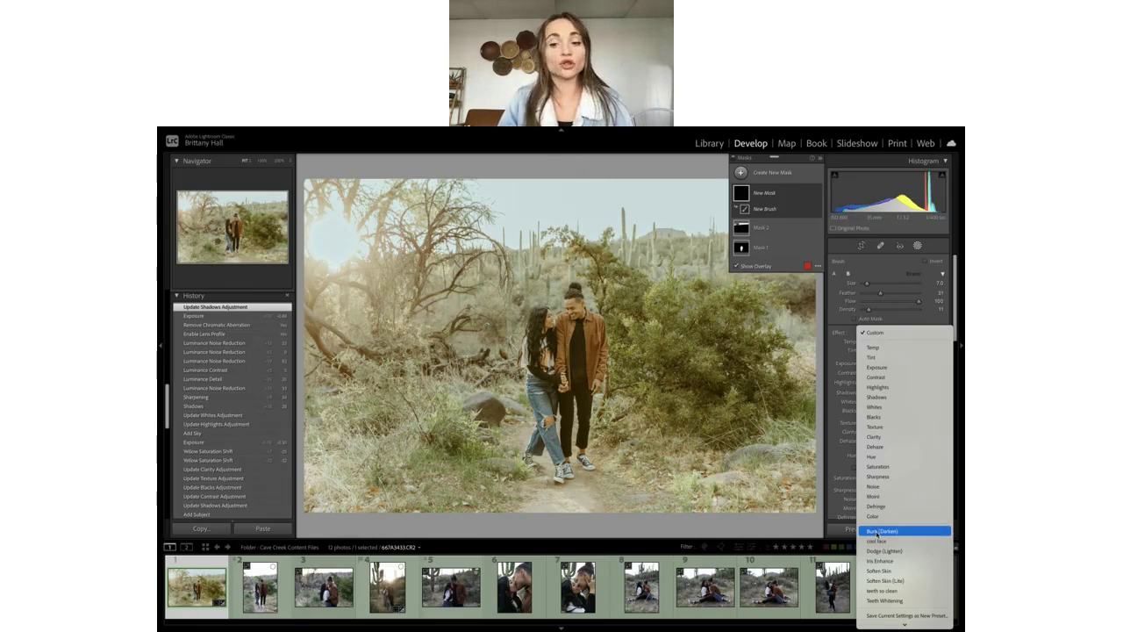
left_click(877, 532)
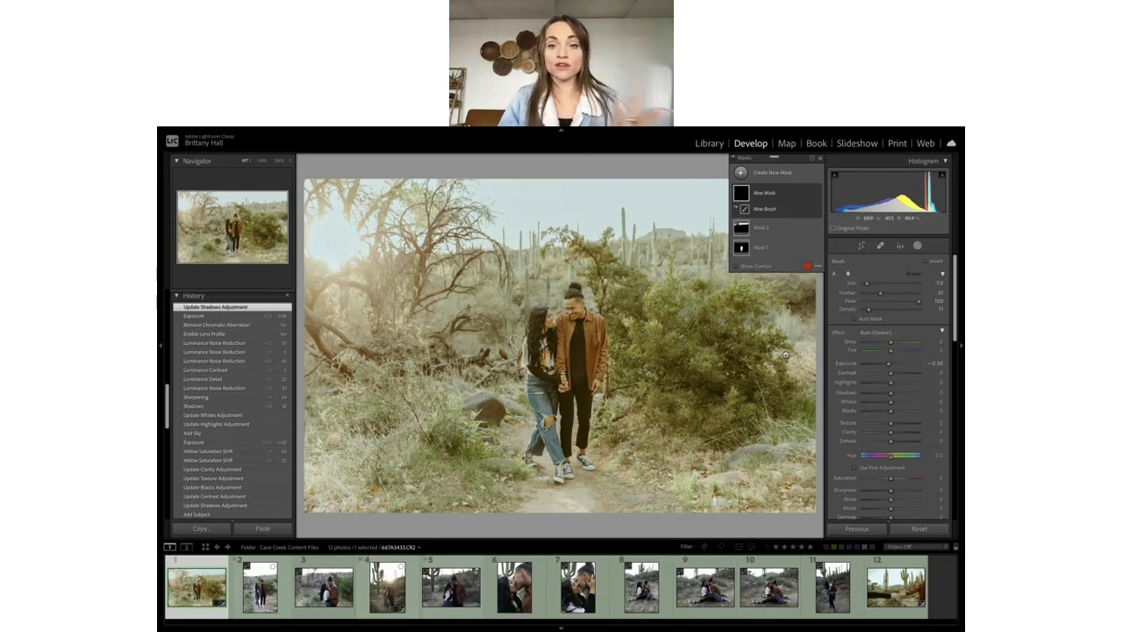
left_click_drag(889, 363, 887, 366)
scroll(654, 260, "up", 3)
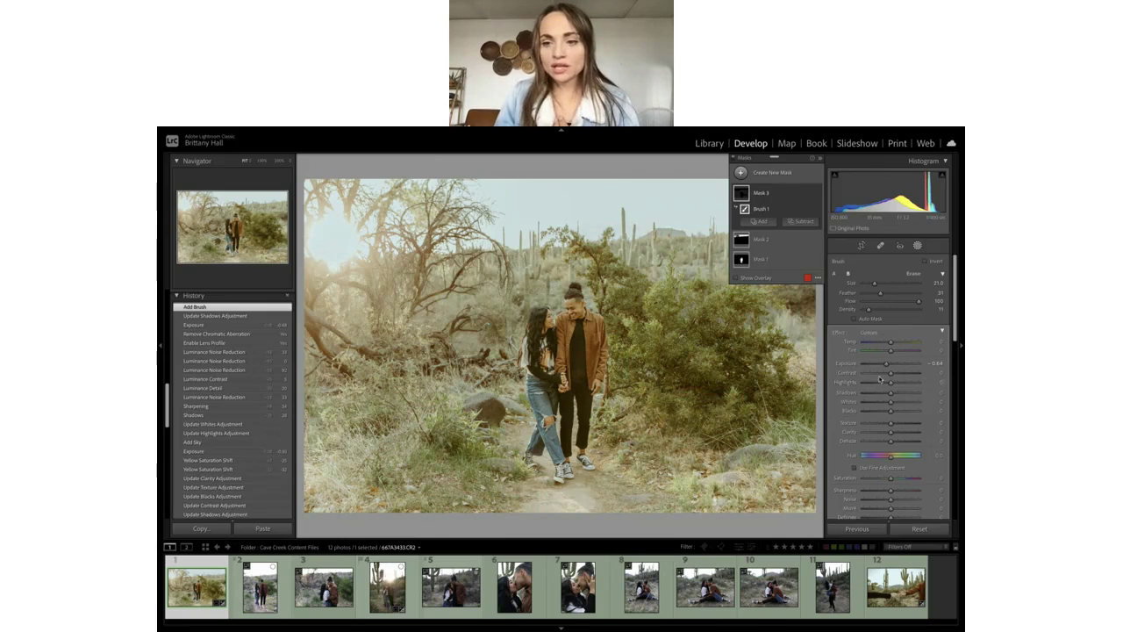
mouse_move(886, 364)
left_mouse_down()
mouse_move(867, 367)
mouse_move(896, 367)
mouse_move(871, 369)
left_mouse_up()
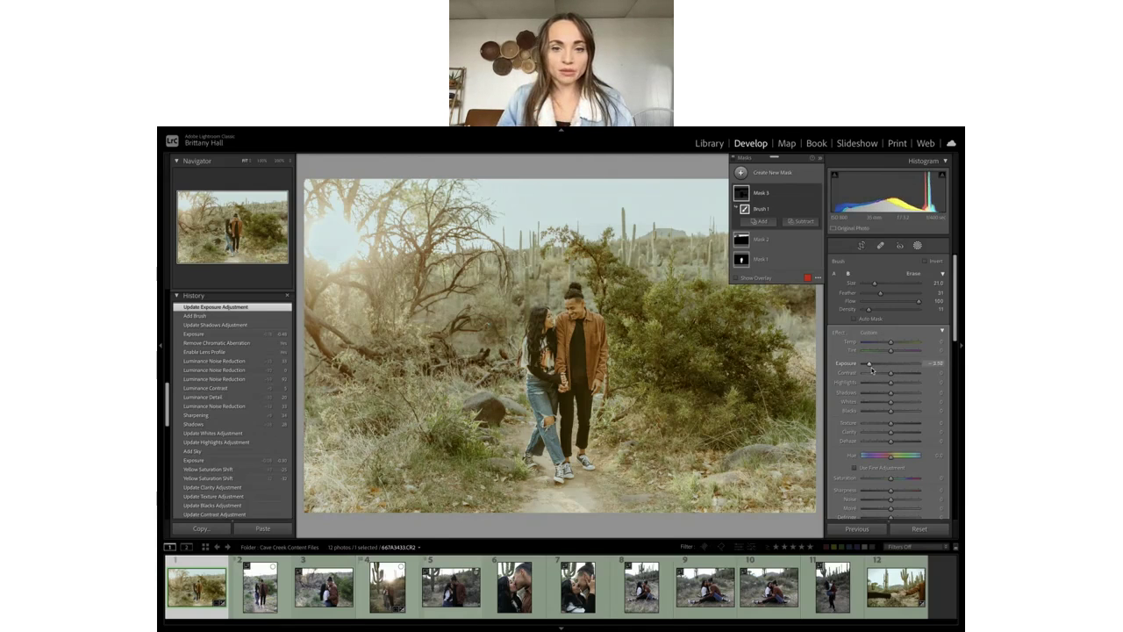
left_click(919, 247)
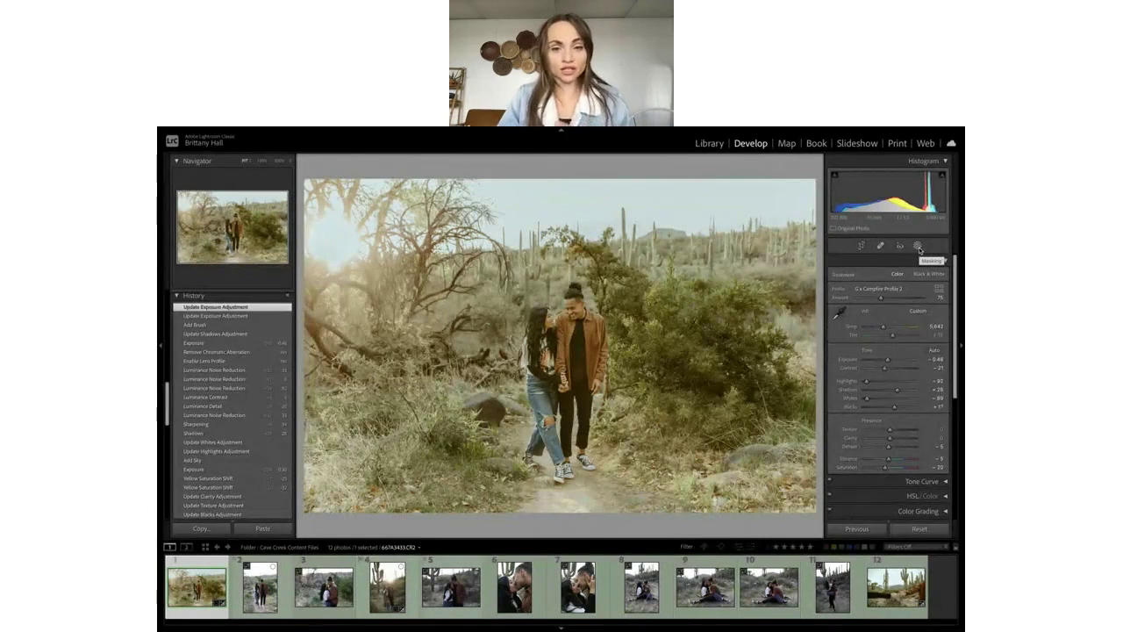
Raise global Shadows to +46, ease Contrast to -15, and collapse Lens Corrections.
left_click(906, 392)
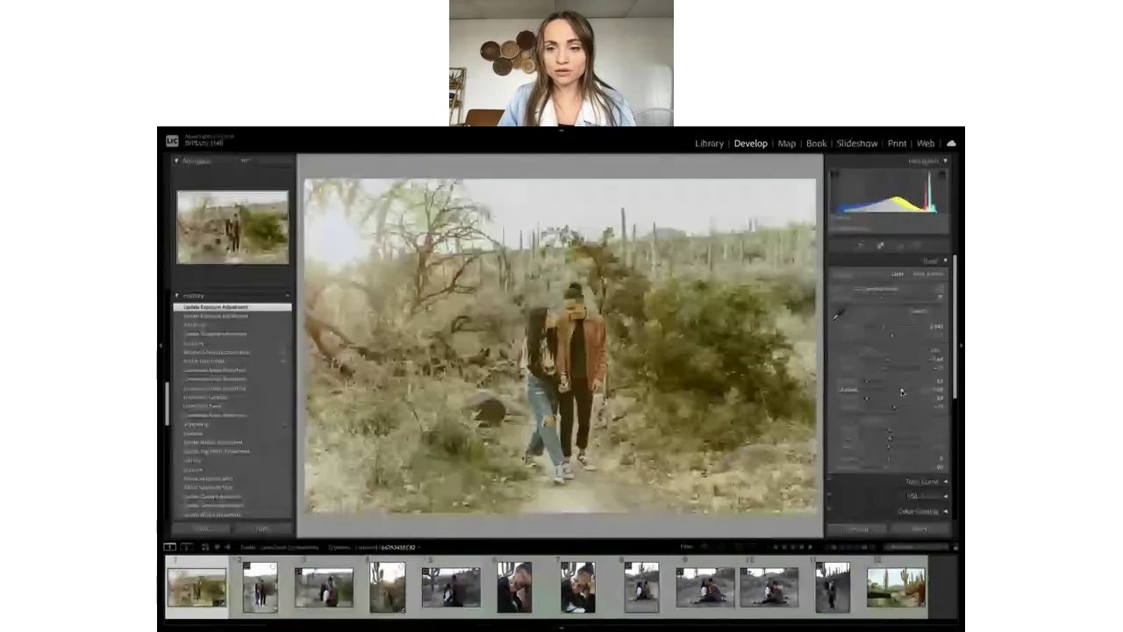
left_click_drag(893, 368, 885, 368)
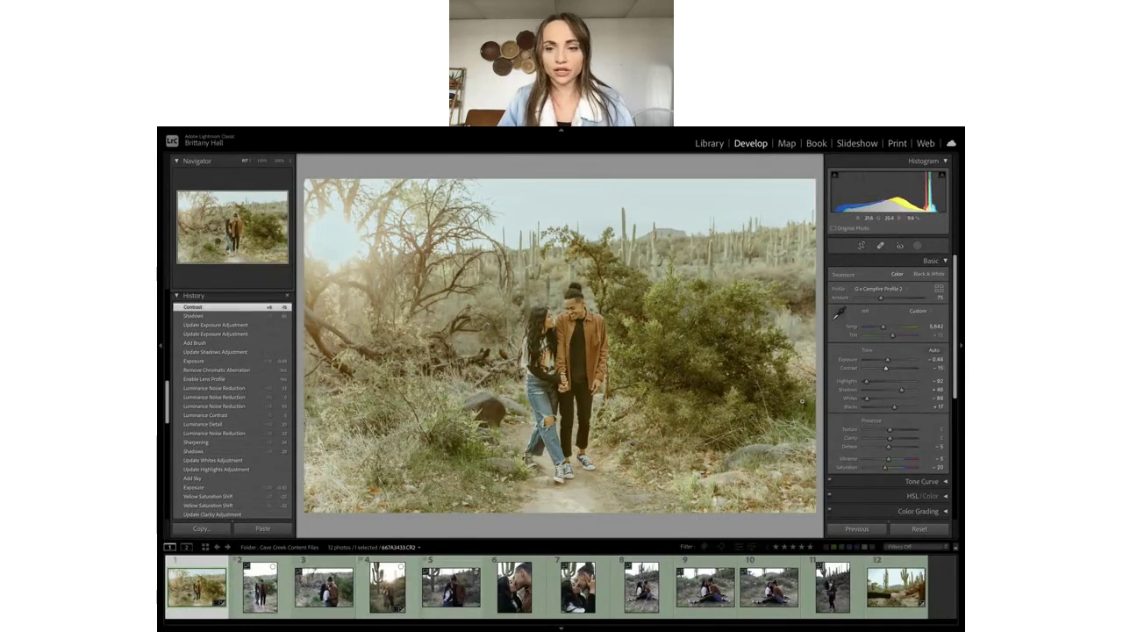
scroll(886, 438, "down", 4)
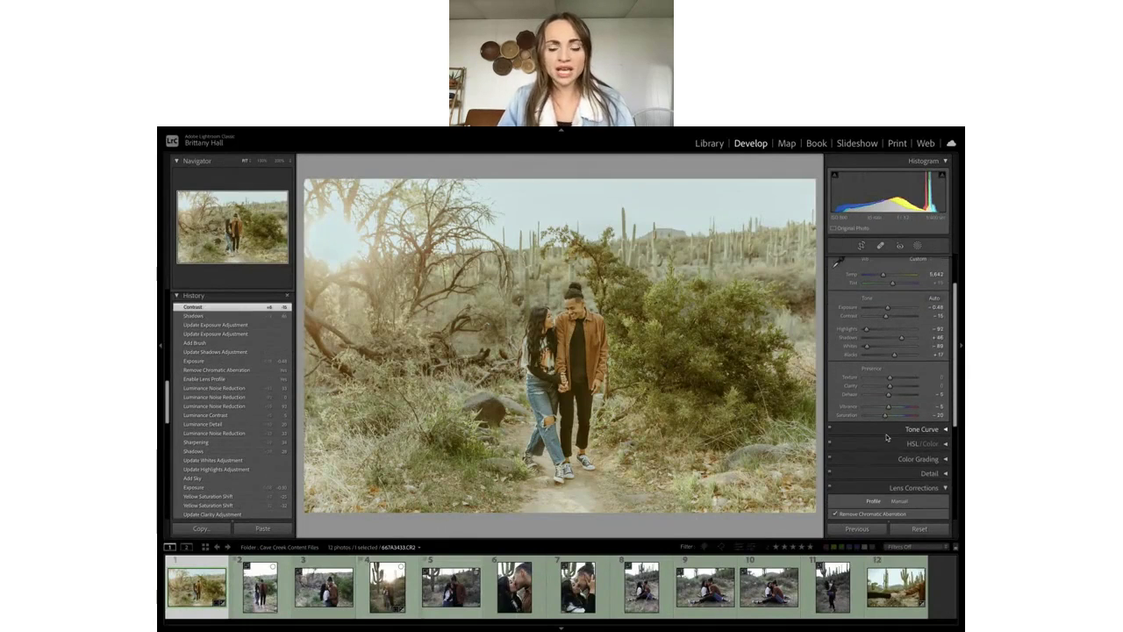
scroll(887, 437, "down", 5)
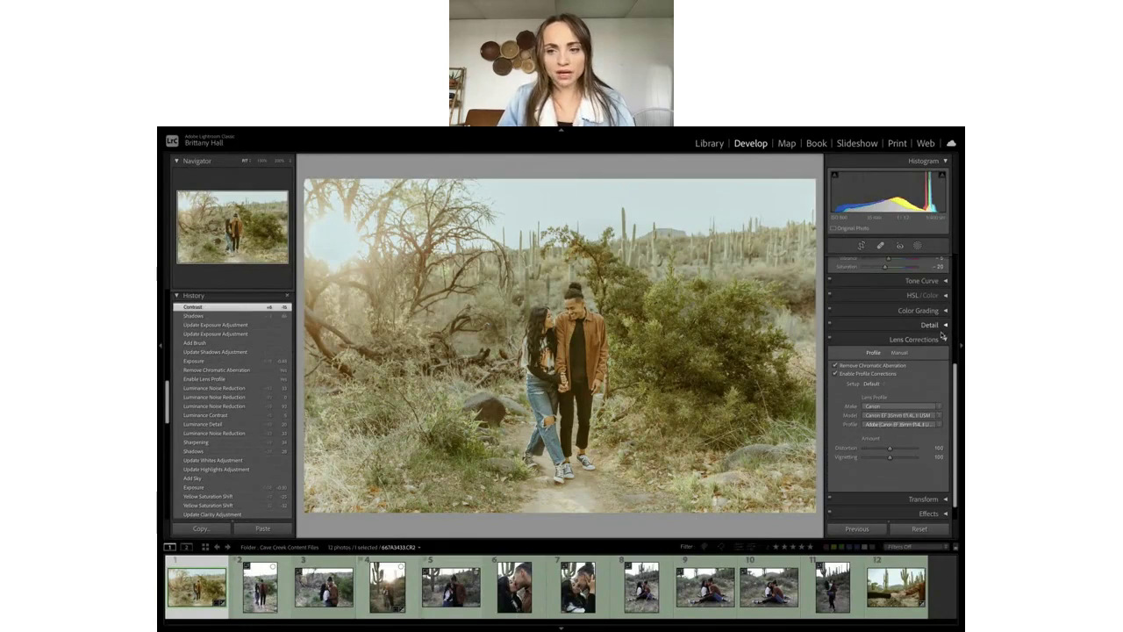
left_click(943, 338)
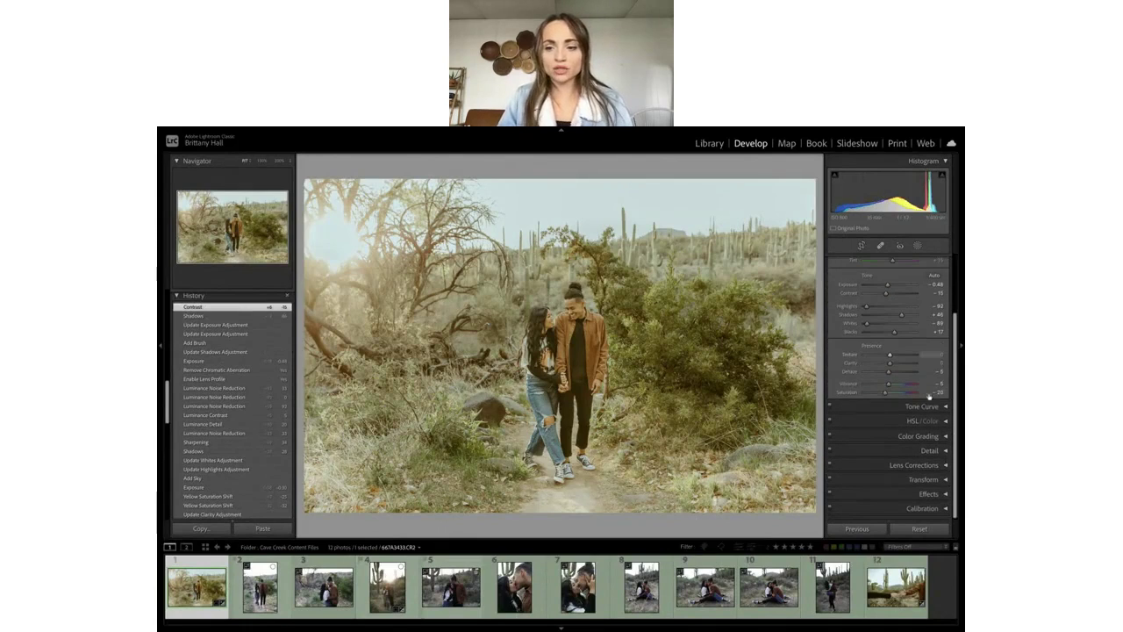
left_click(940, 481)
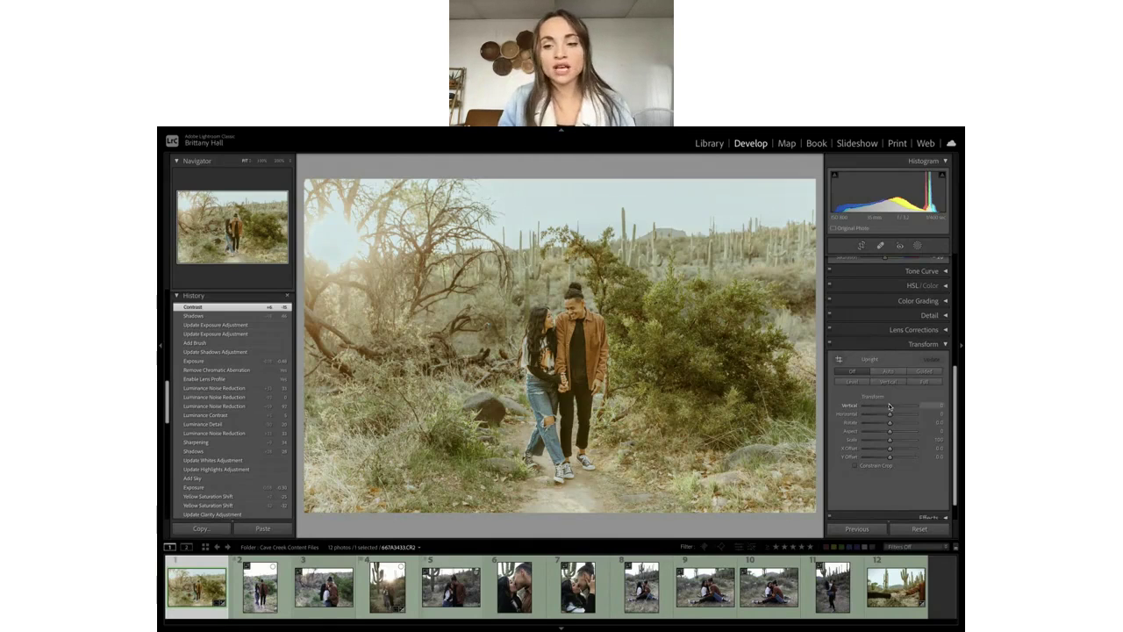
left_click_drag(889, 405, 894, 407)
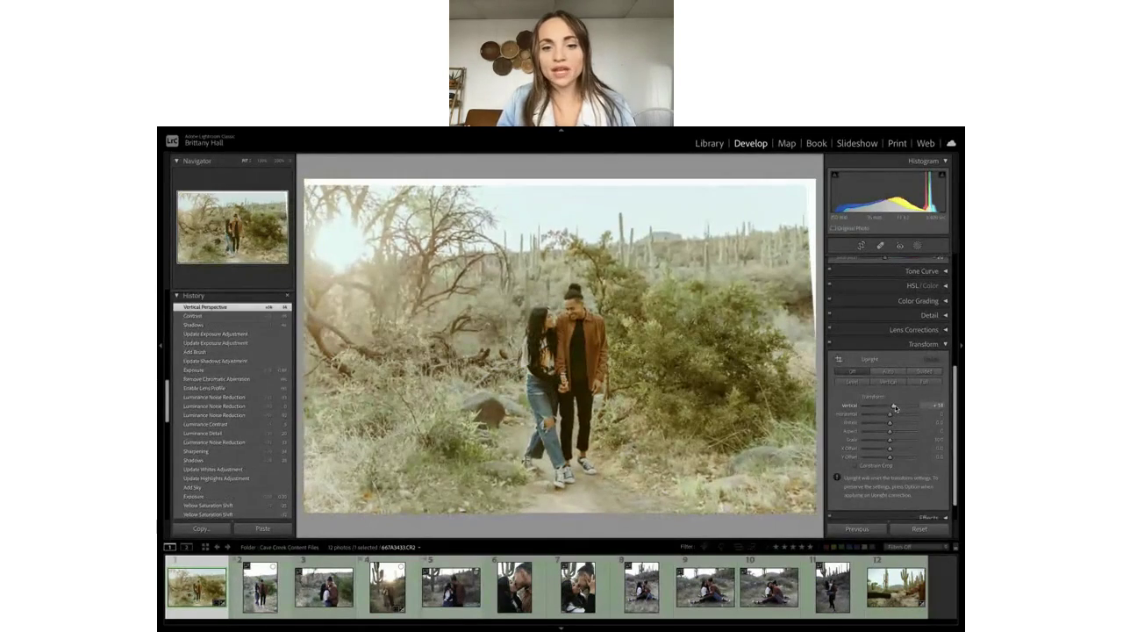
key("ctrl+z")
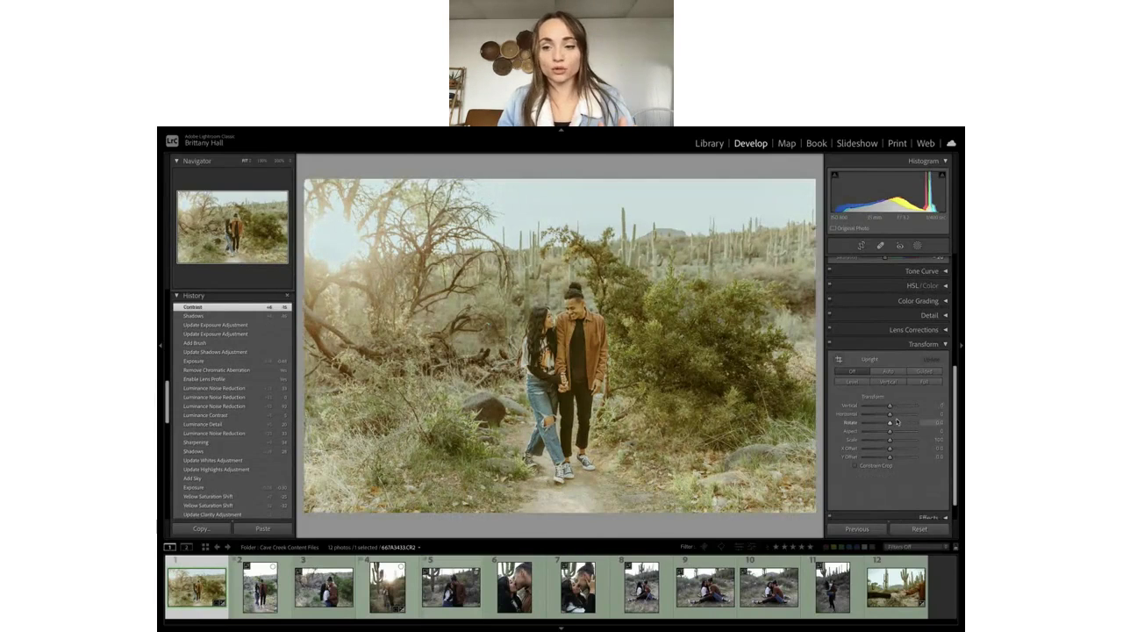
left_click_drag(890, 414, 889, 414)
key("ctrl+z")
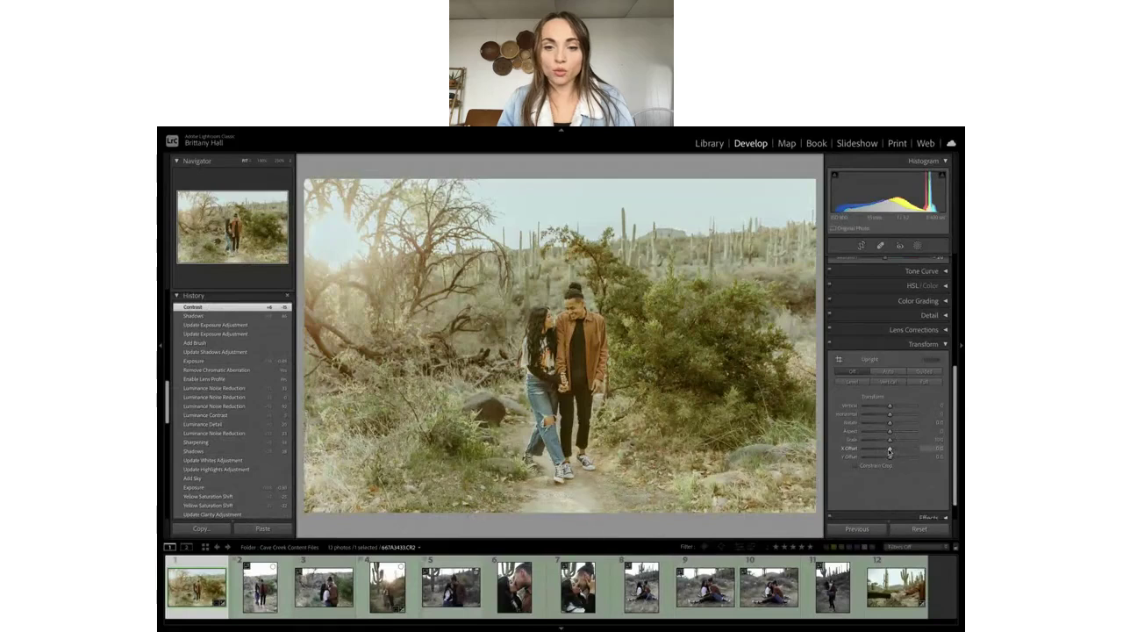
left_click_drag(889, 451, 889, 449)
key("ctrl+z")
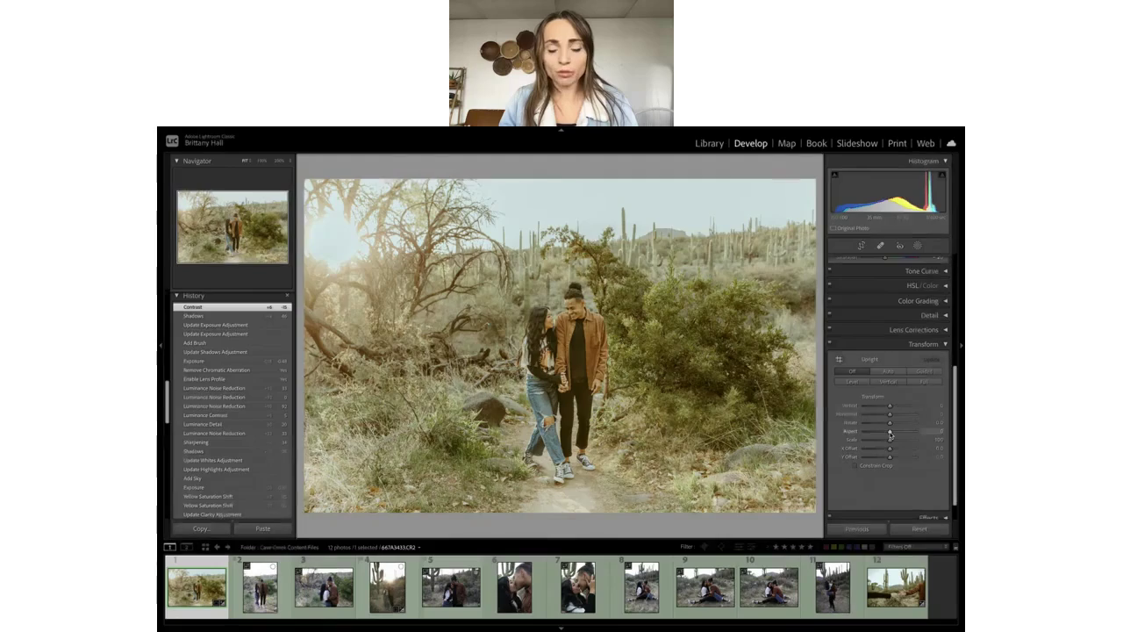
left_click_drag(890, 433, 888, 434)
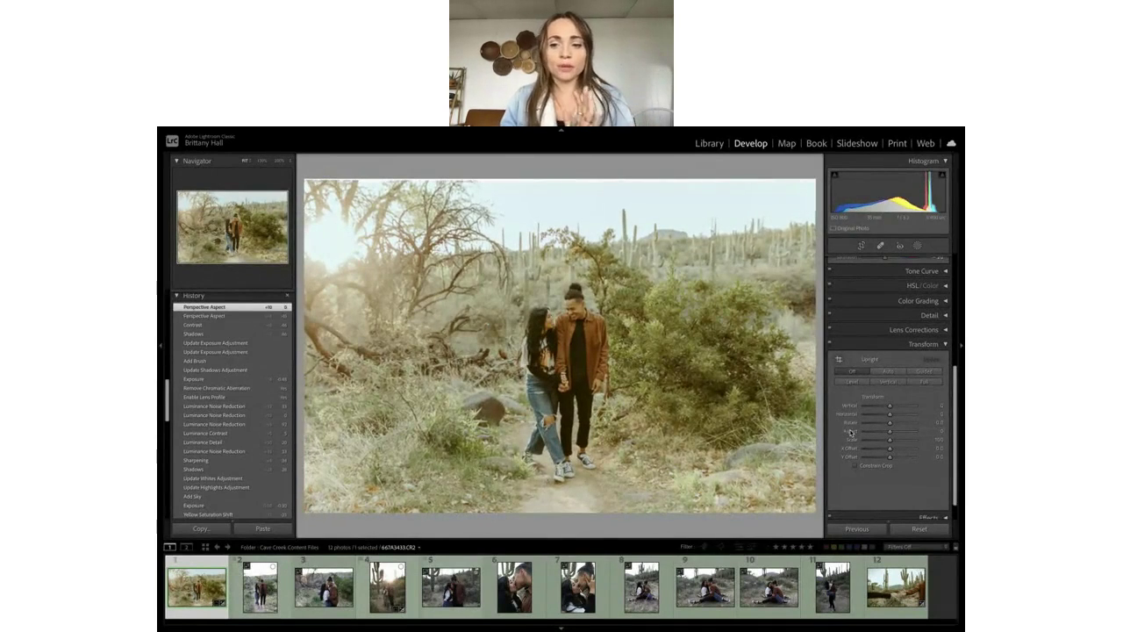
double_click(850, 430)
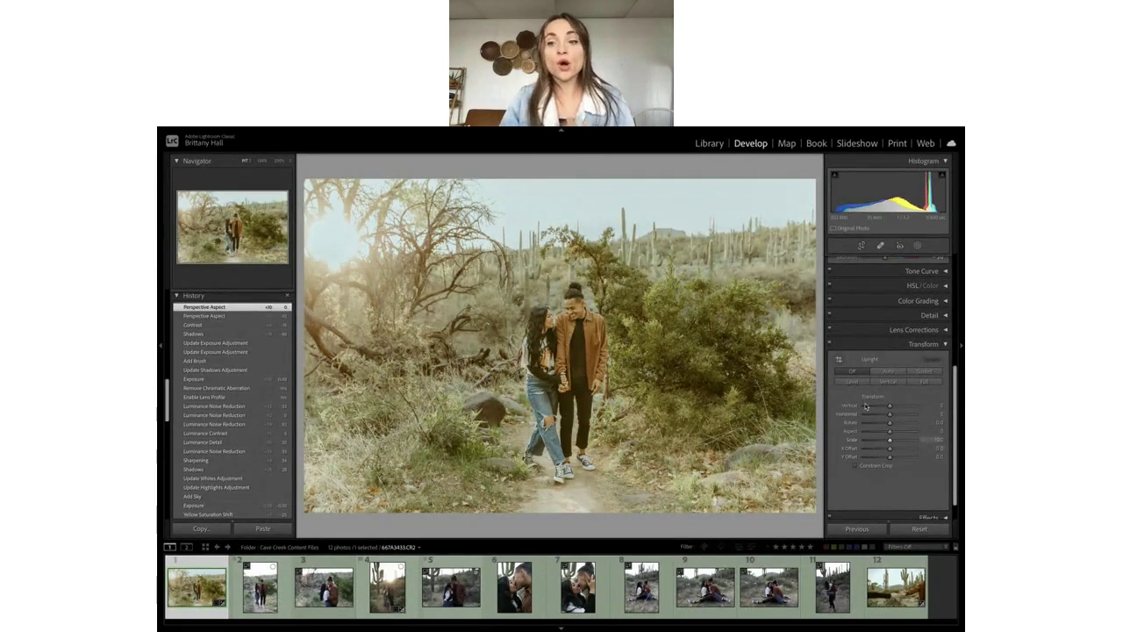
left_click(945, 345)
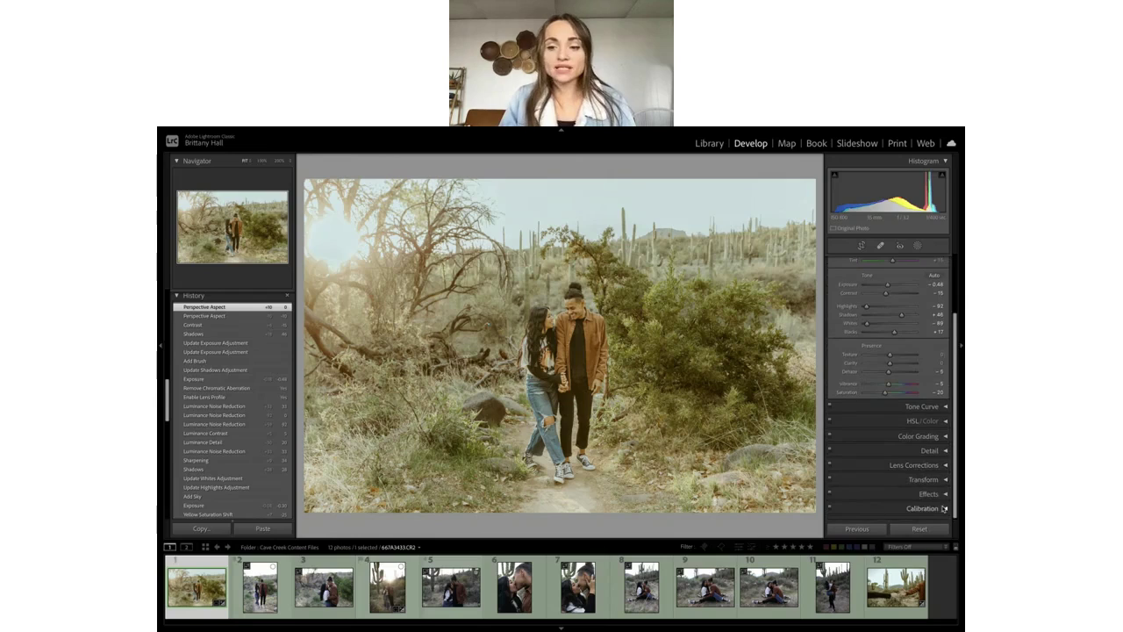
Switch the trail photo into crop and straighten mode with the Crop Overlay tool.
scroll(887, 369, "up", 3)
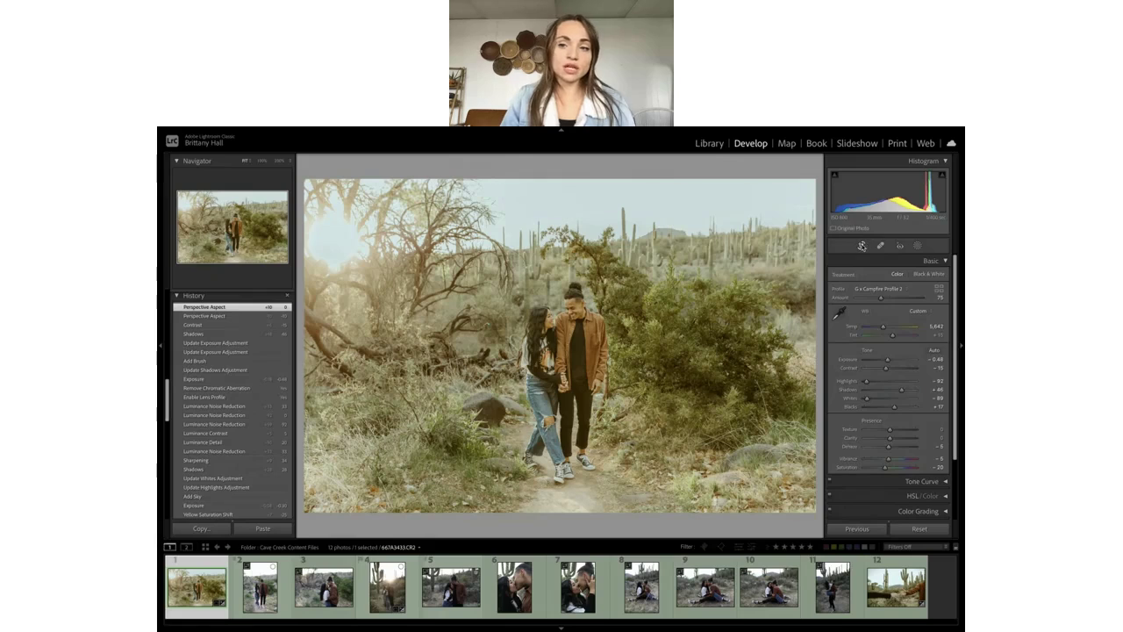
left_click(862, 246)
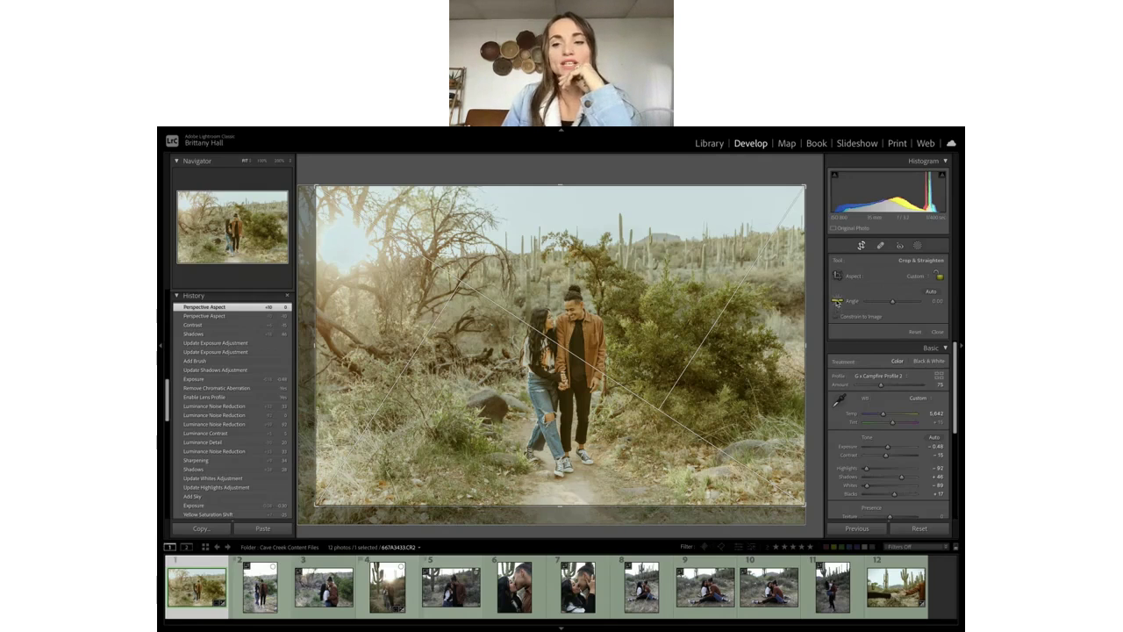
Straighten the photo 4.27° along a drawn level line, commit, then undo the rotation.
left_click(837, 304)
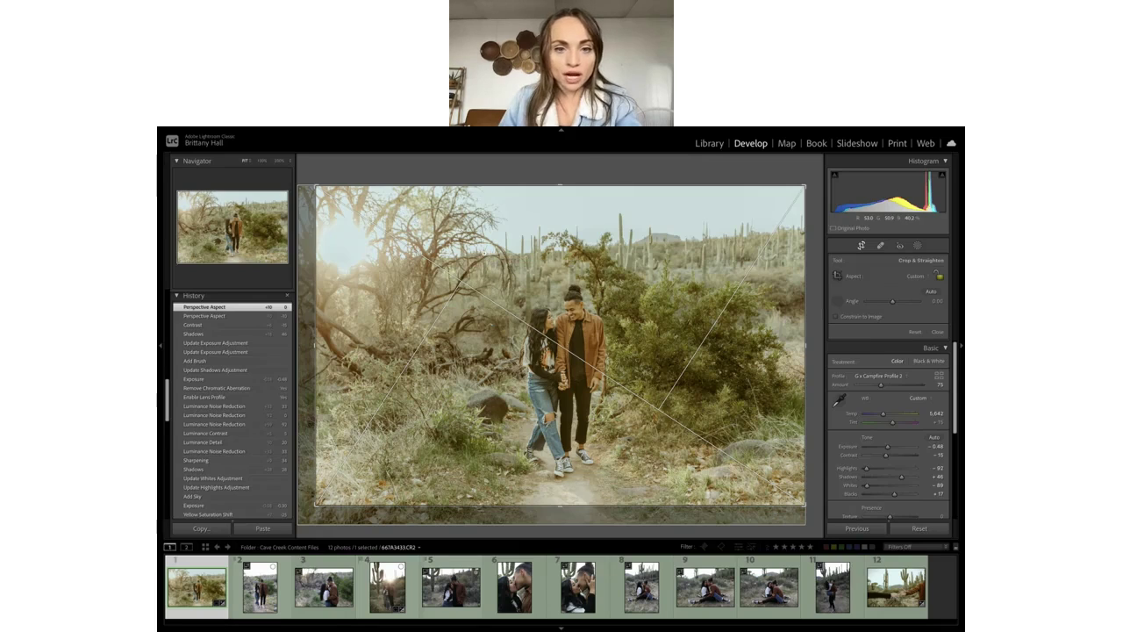
left_click_drag(485, 256, 803, 231)
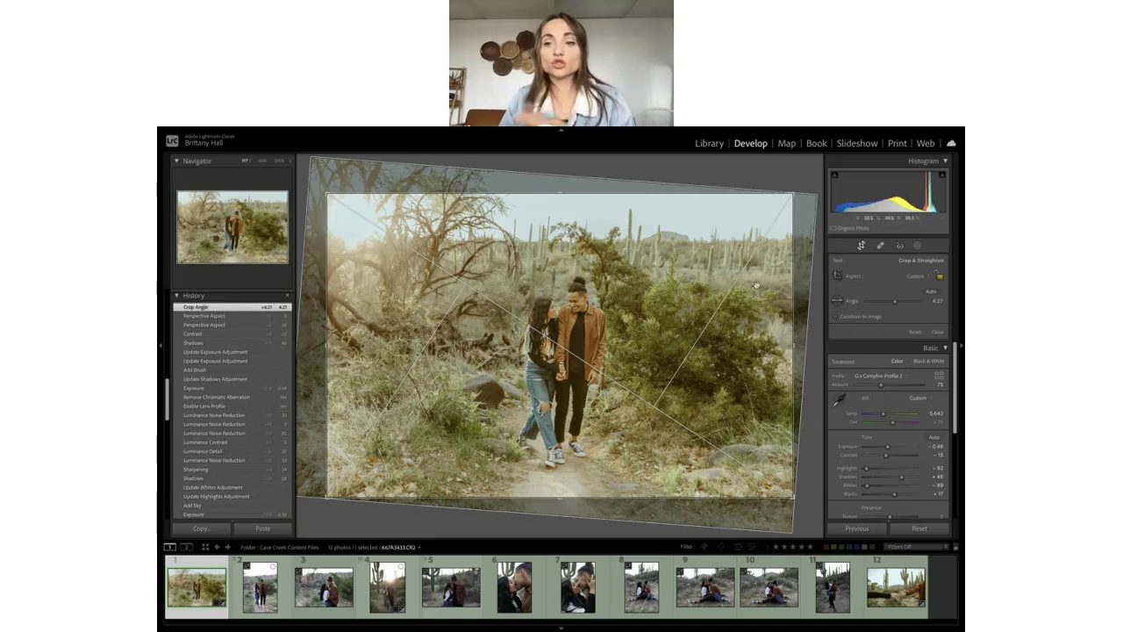
left_click(864, 247)
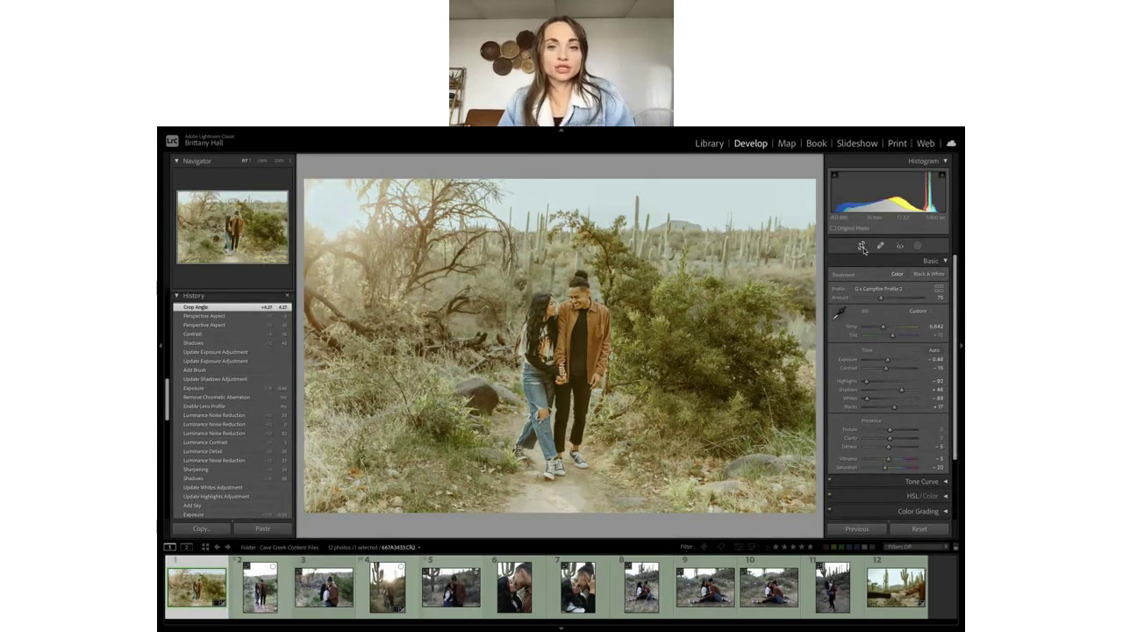
key("ctrl+z")
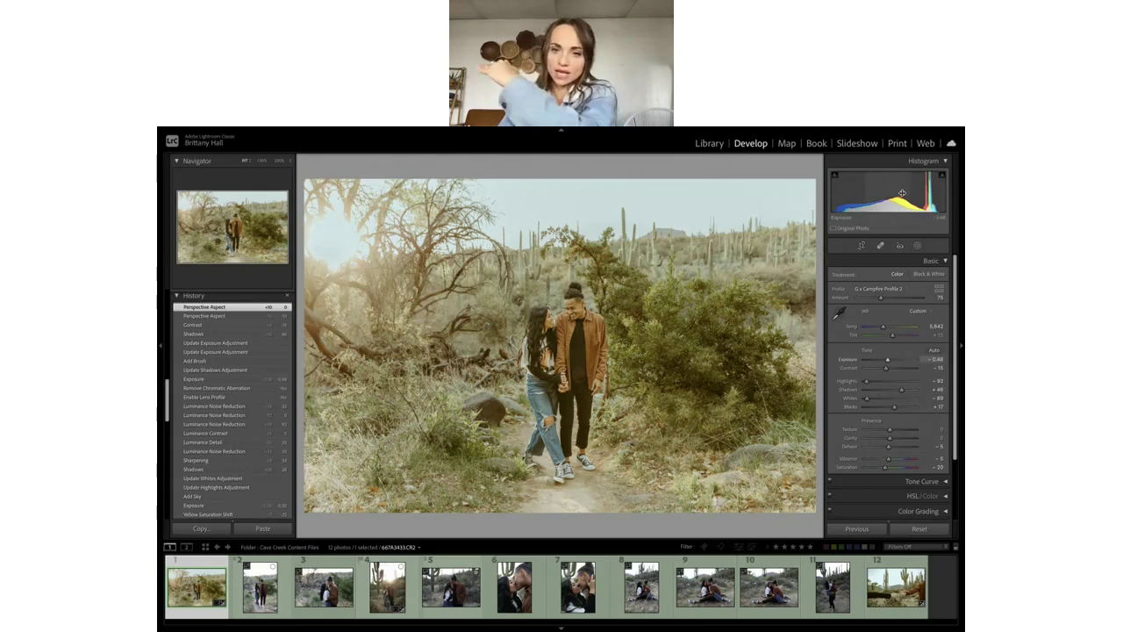
Set Exposure to -0.58, toggle the crop view on and off, and bring Lightroom's window forward.
left_click_drag(900, 195, 894, 195)
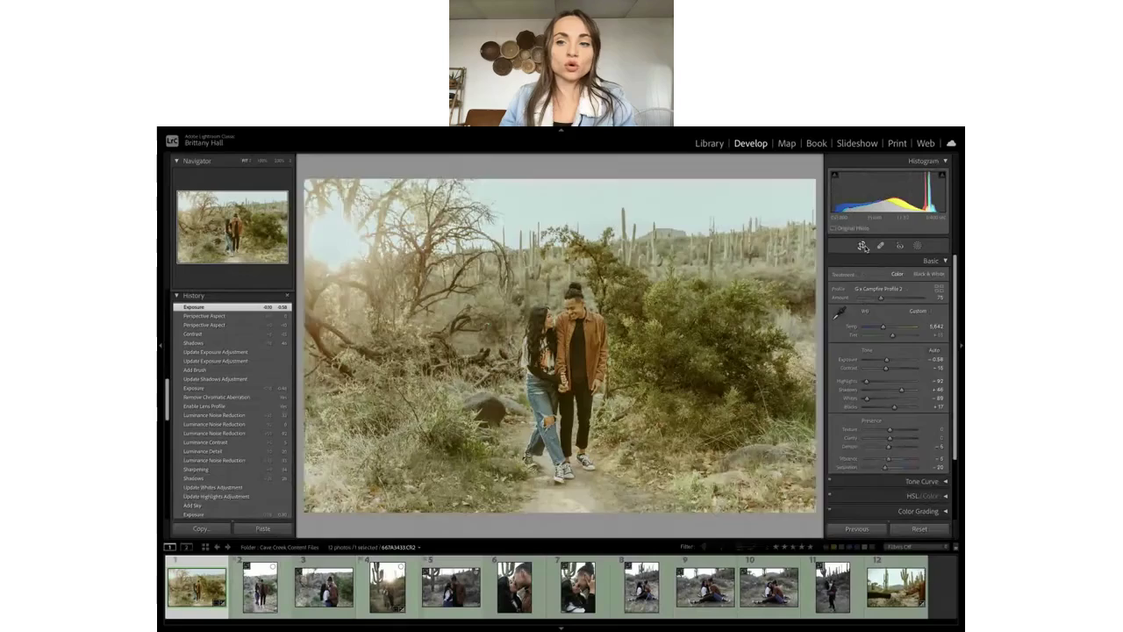
left_click(862, 246)
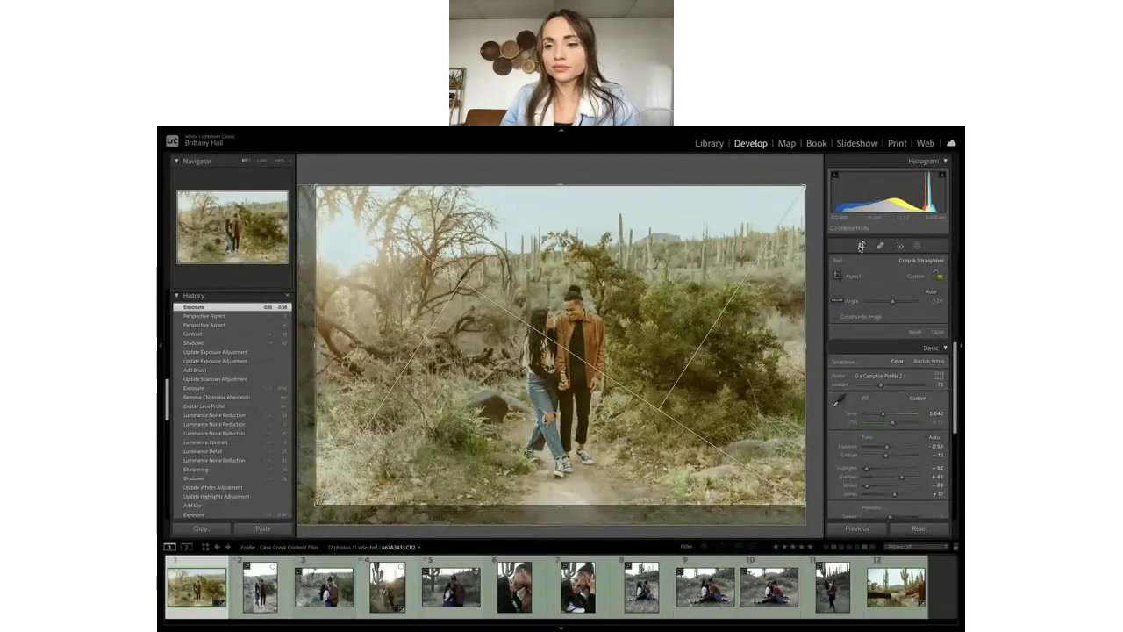
left_click(860, 246)
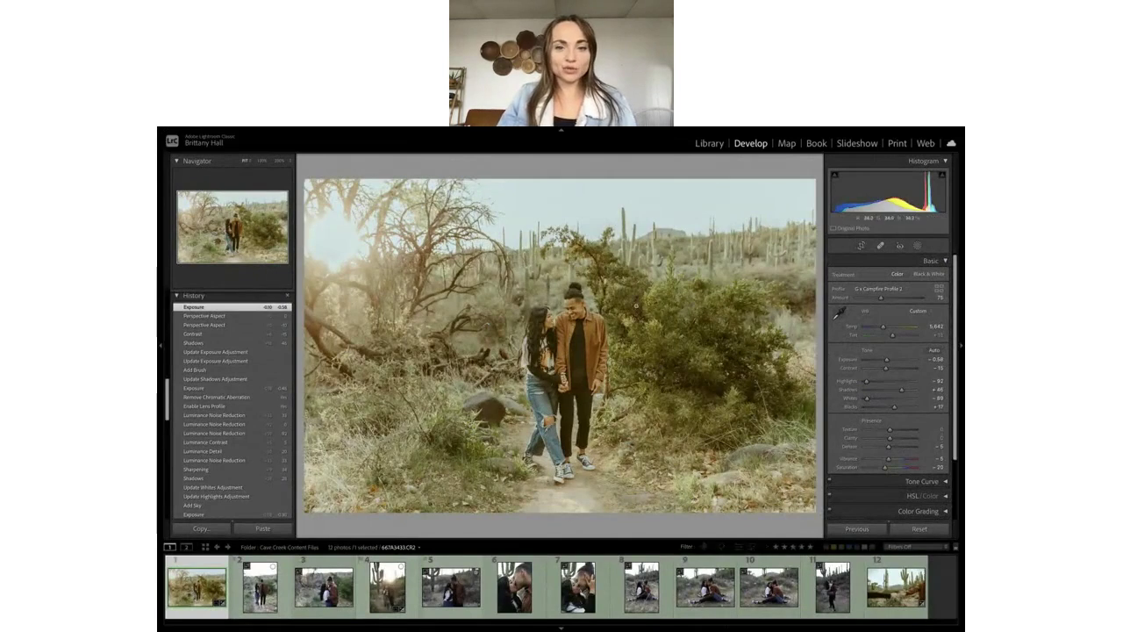
mouse_move(256, 129)
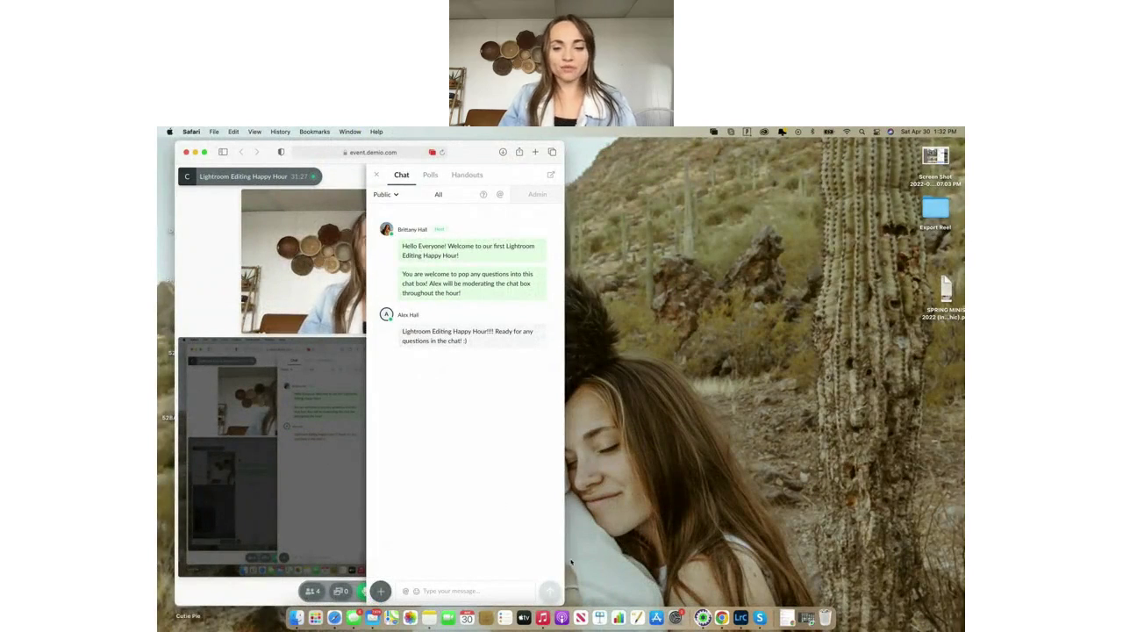
left_click(741, 618)
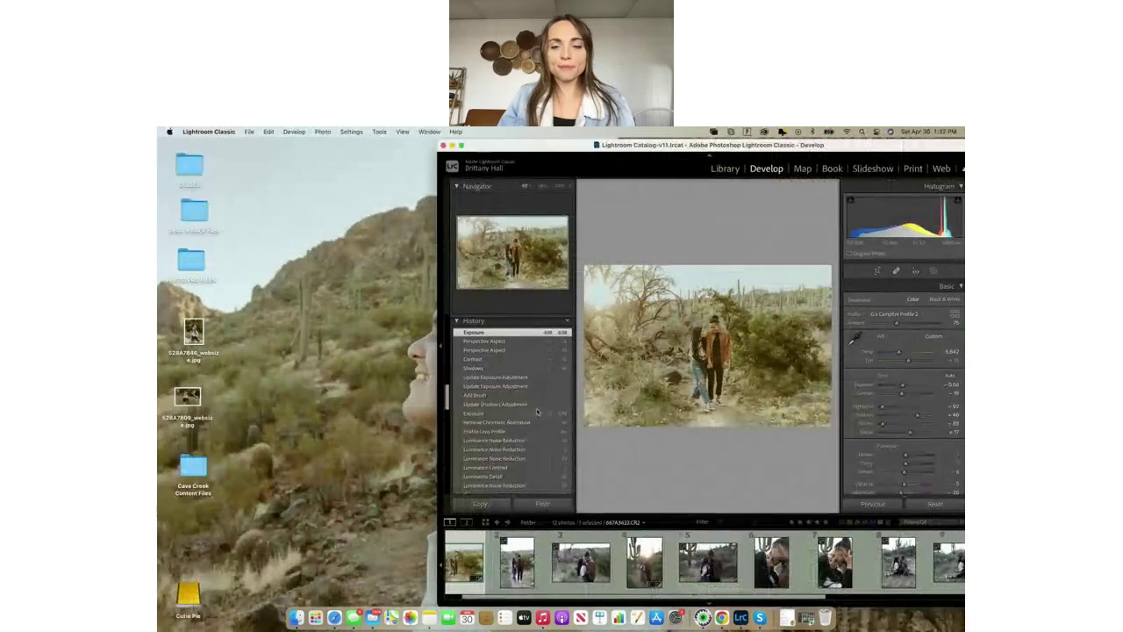
Make Lightroom full screen, then show Mission Control's overview of all spaces.
left_click(462, 145)
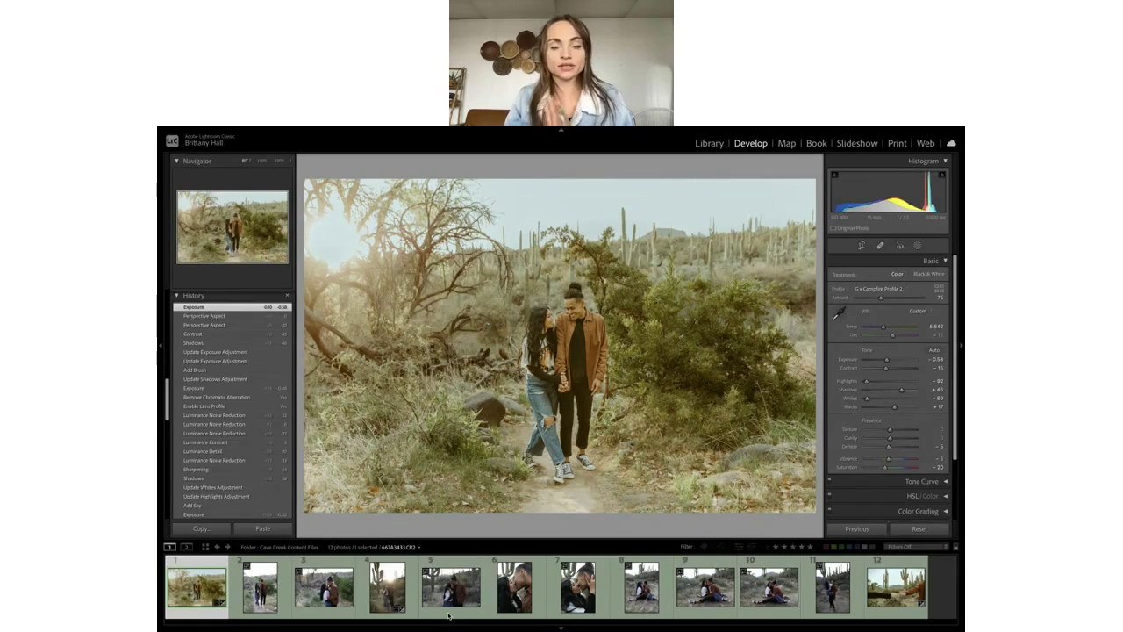
key("ctrl+Up")
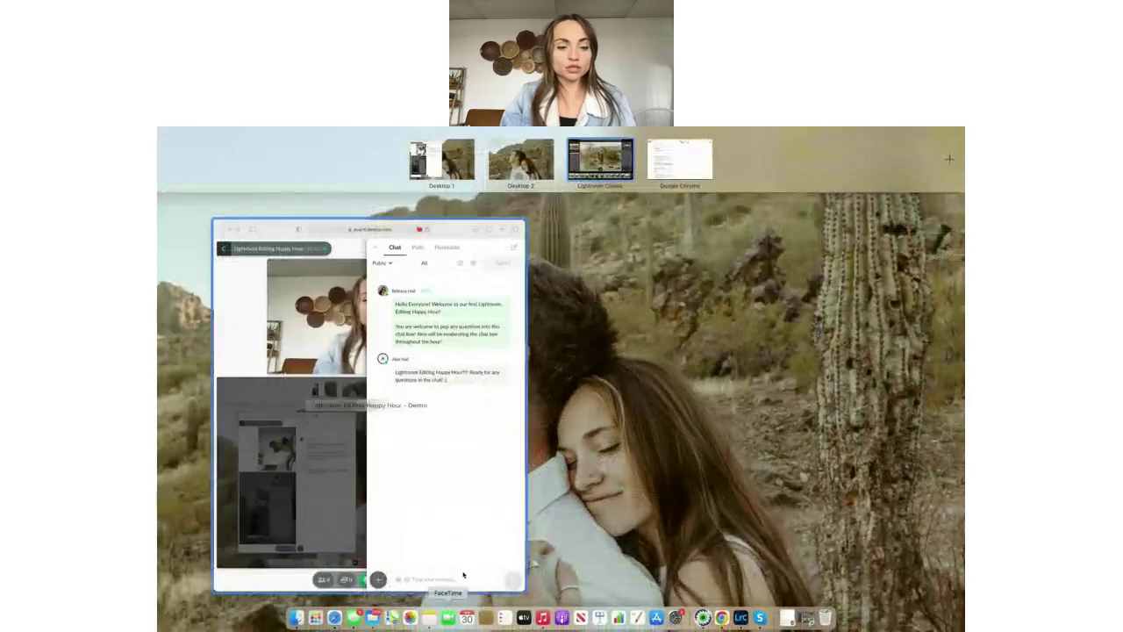
Close the Messages window, check the Demio webinar chat in Safari, then return to Lightroom Classic.
left_click(315, 617)
left_click(378, 269)
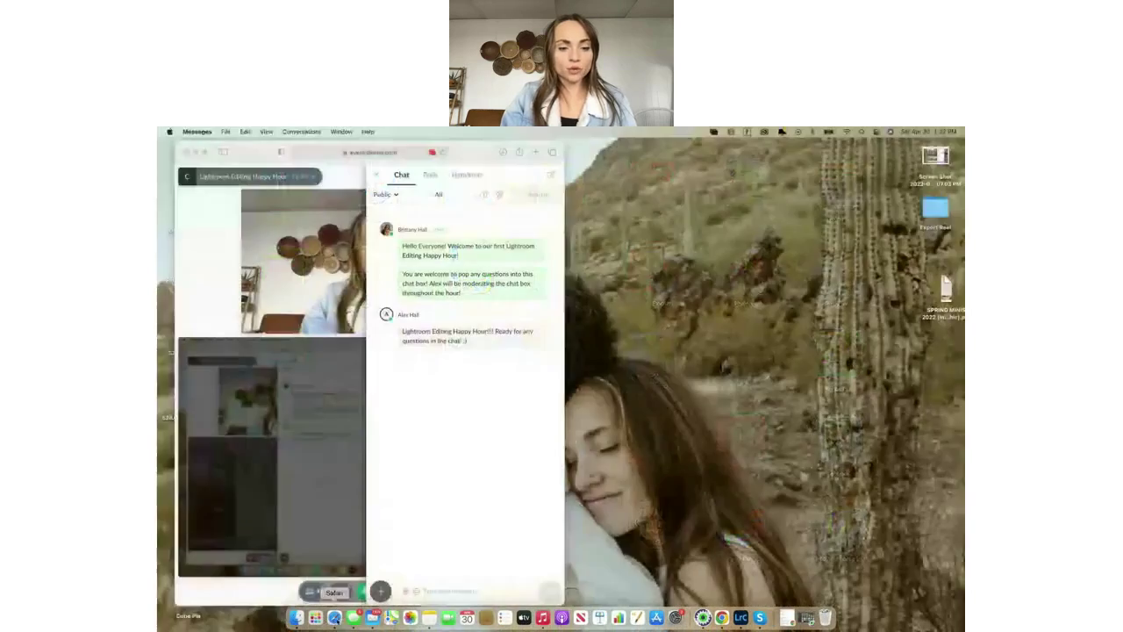
left_click(615, 166)
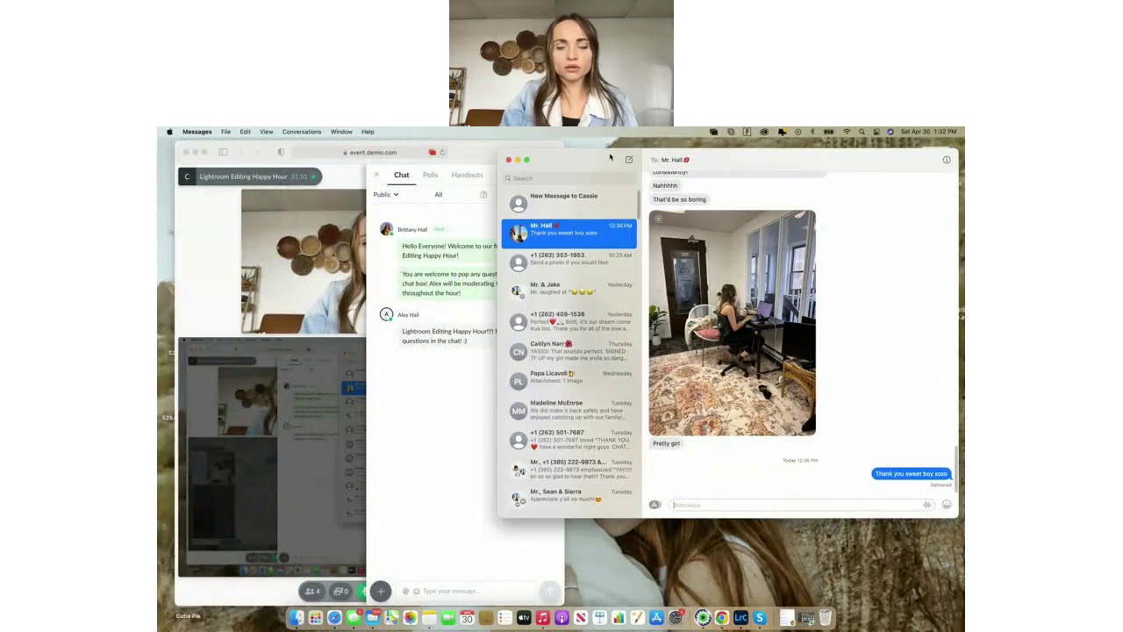
left_click(516, 160)
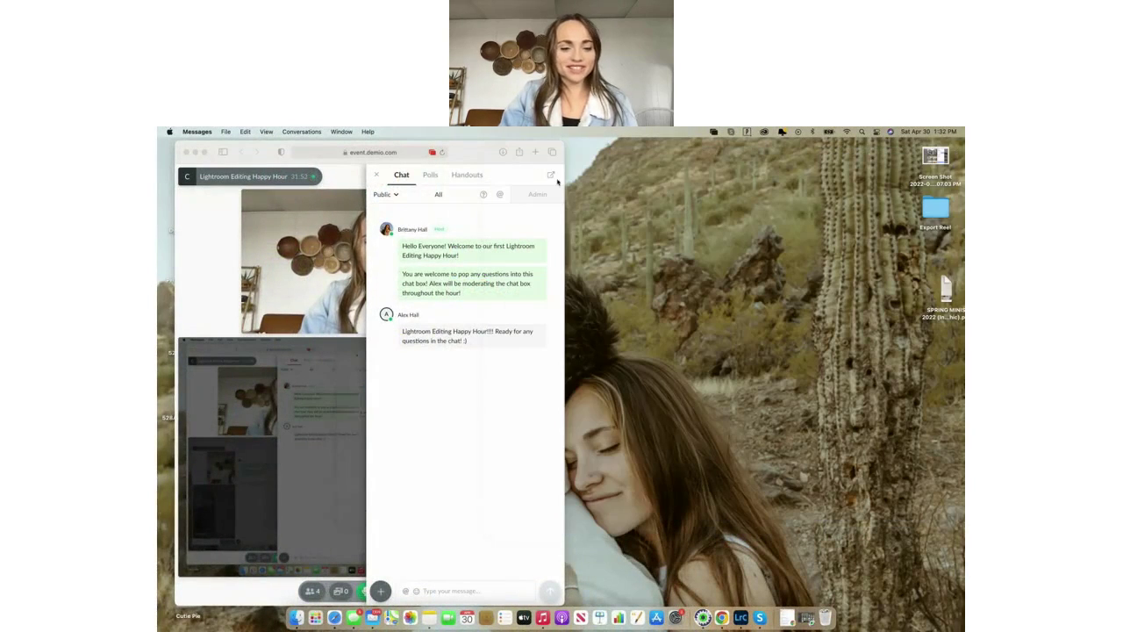
left_click(334, 618)
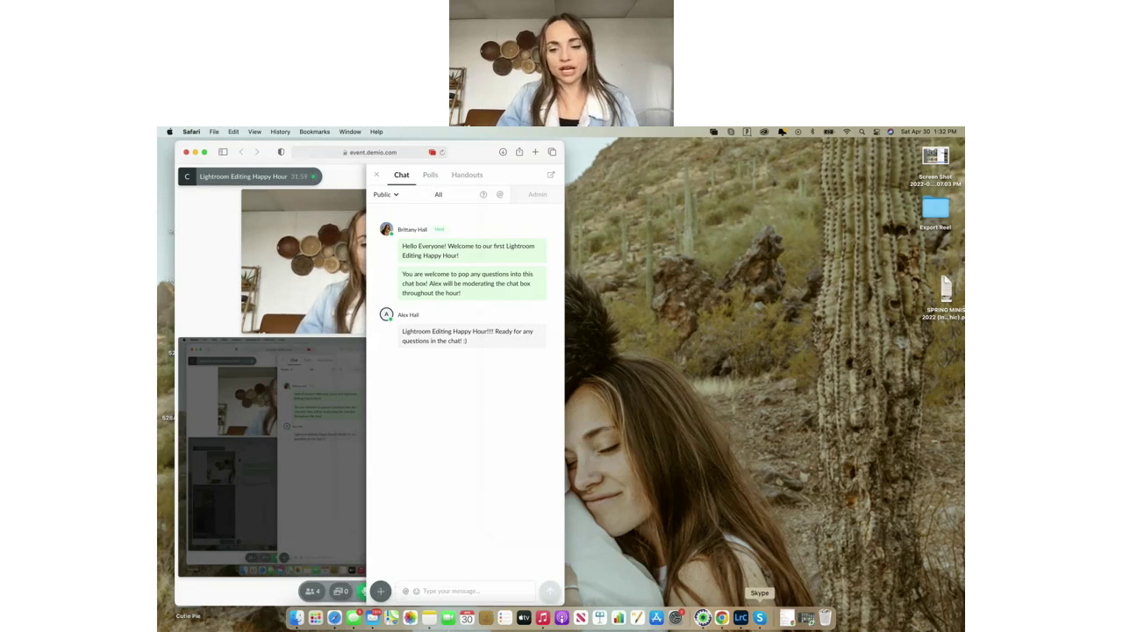
left_click(740, 618)
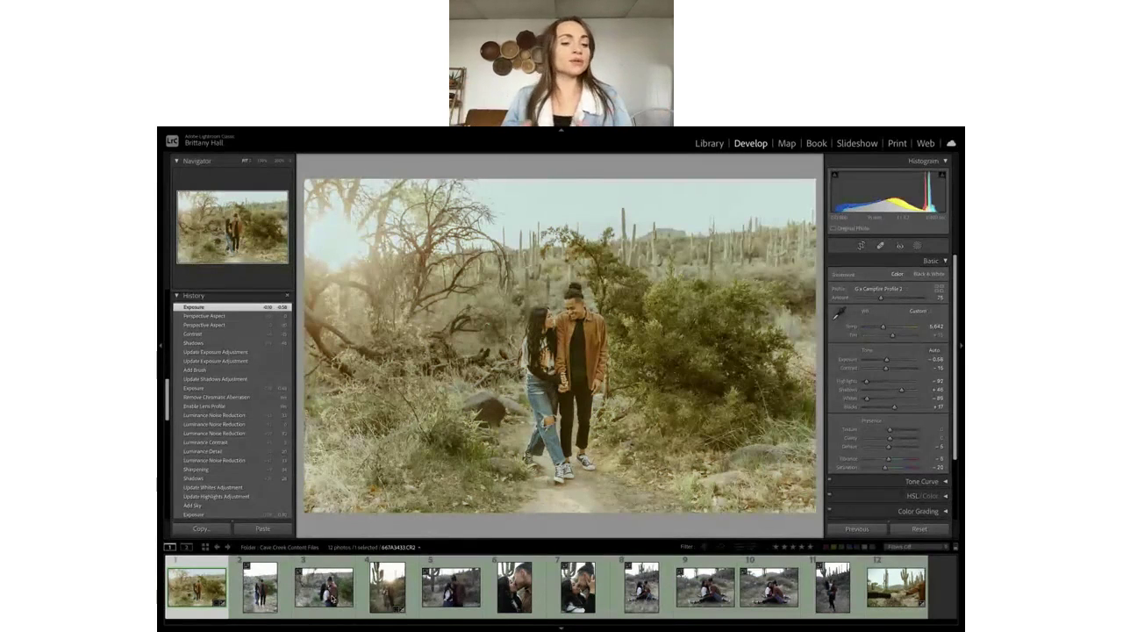
Add photo 3 to the selection alongside the edited first photo.
left_click(321, 592, "ctrl")
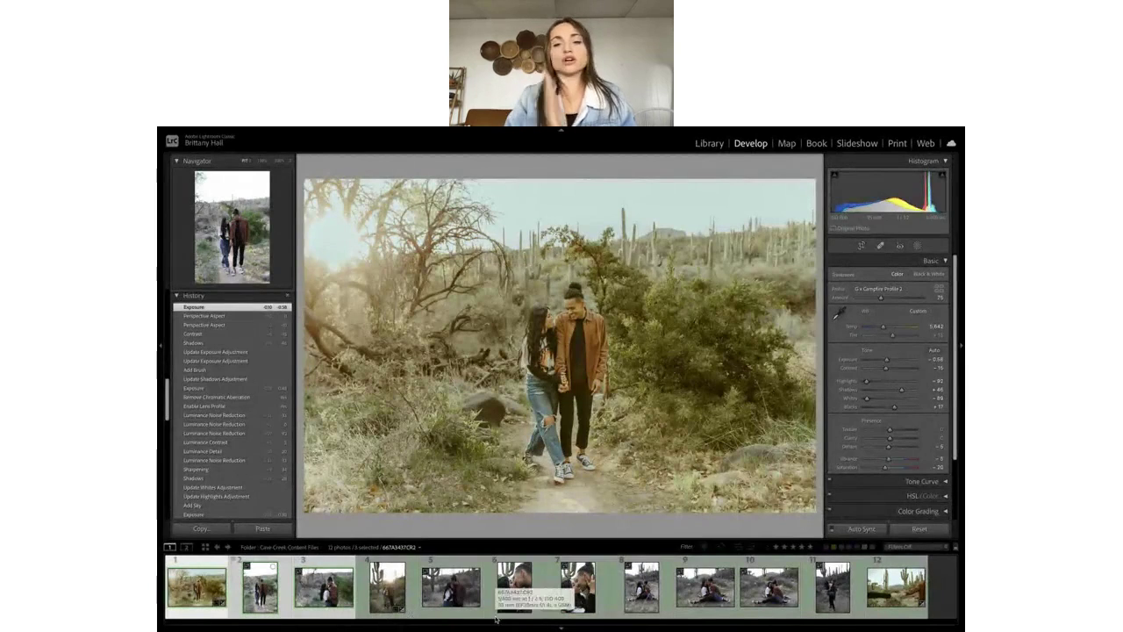
Sync photo 1's settings to photos 2 and 3, excluding Masking, Crop and Spot Removal.
left_click(861, 529)
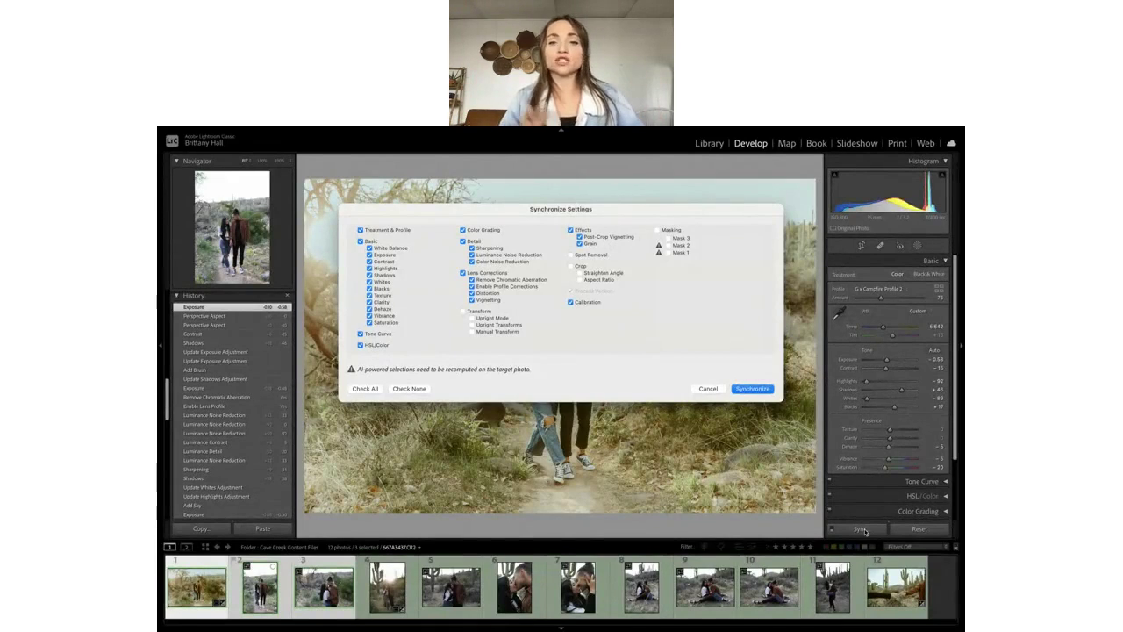
left_click(753, 390)
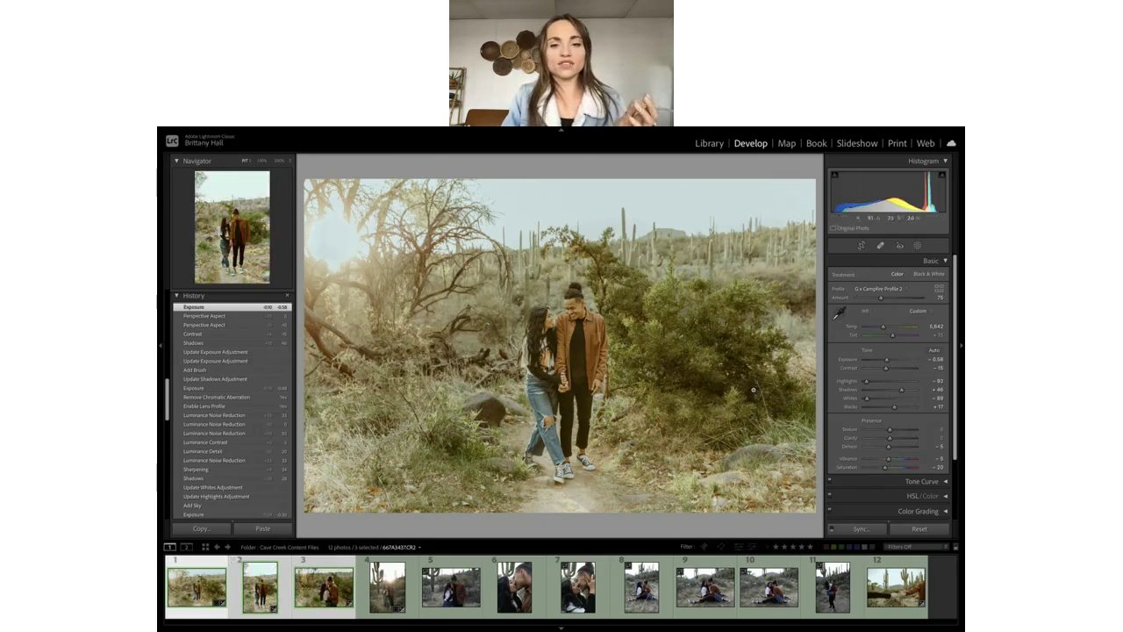
key("Right")
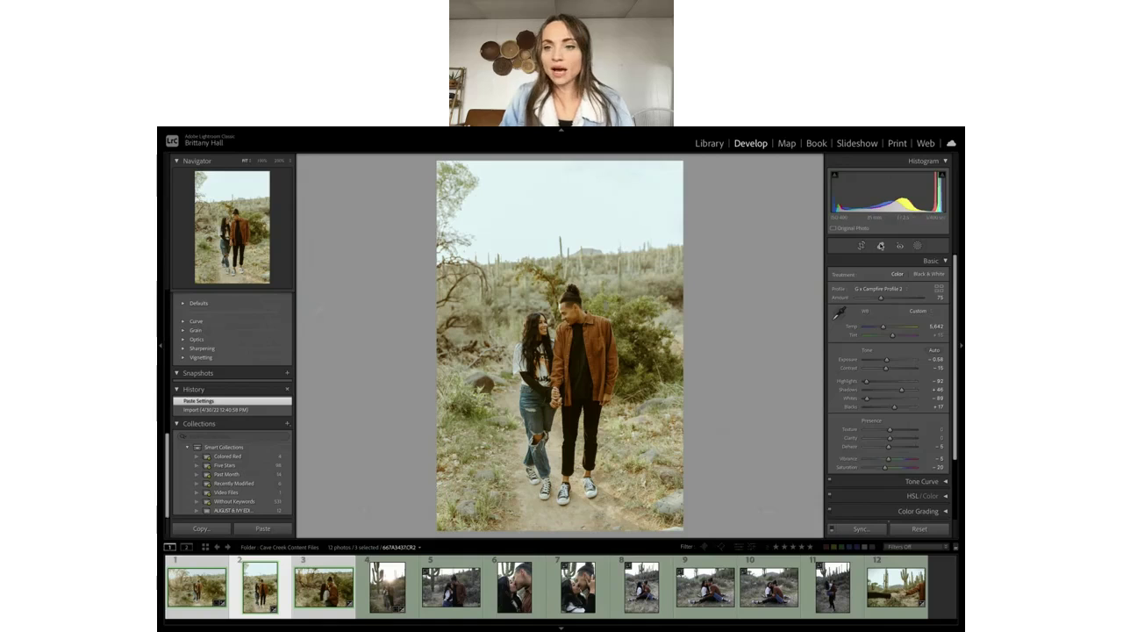
Add a Select Subject mask on the couple with Shadows 20, Saturation -8, then set Exposure -0.62.
left_click(918, 247)
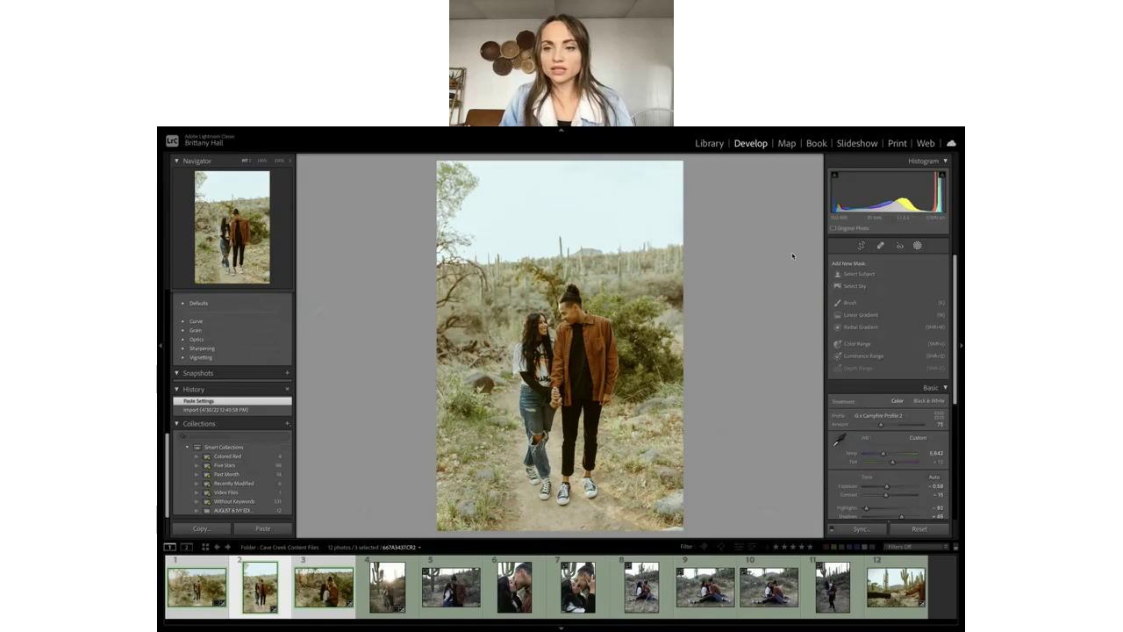
left_click(865, 278)
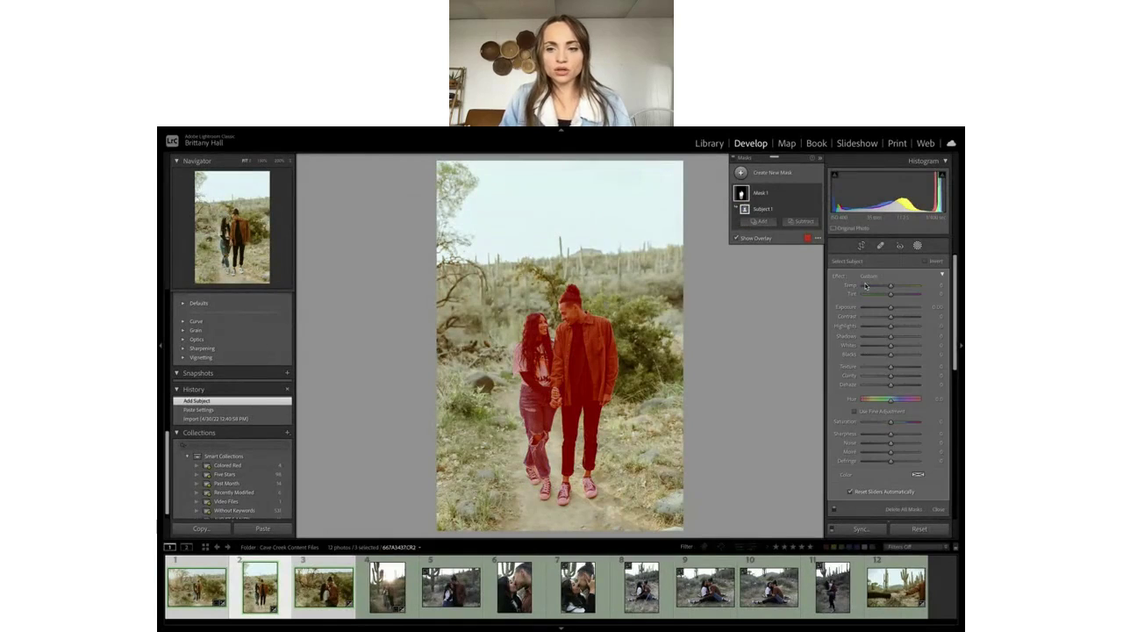
key("o")
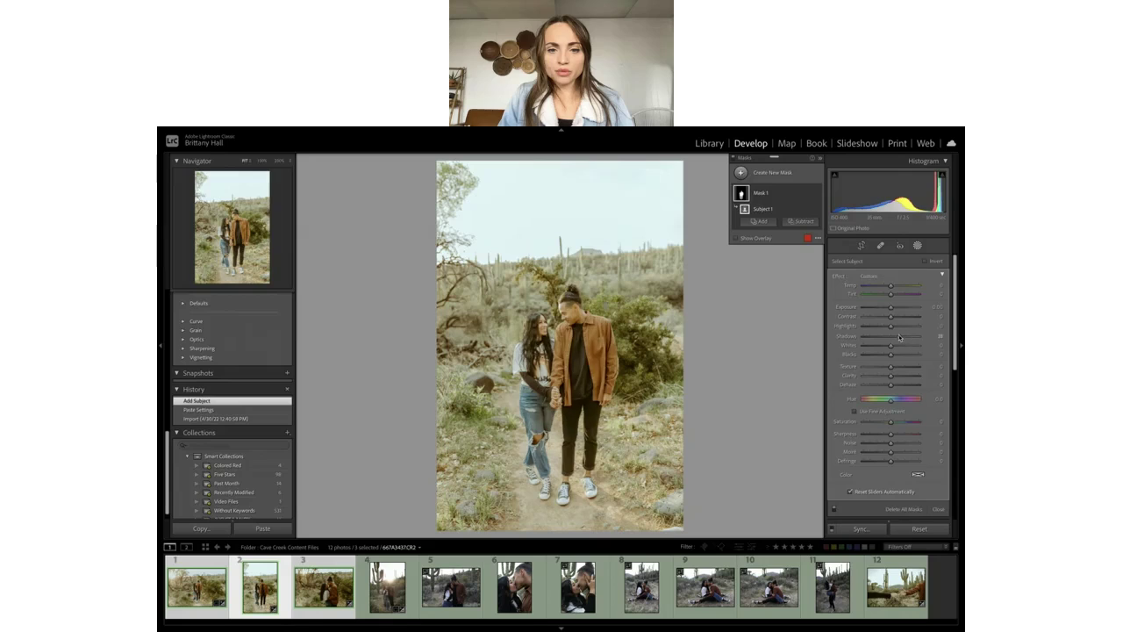
left_click_drag(899, 337, 894, 320)
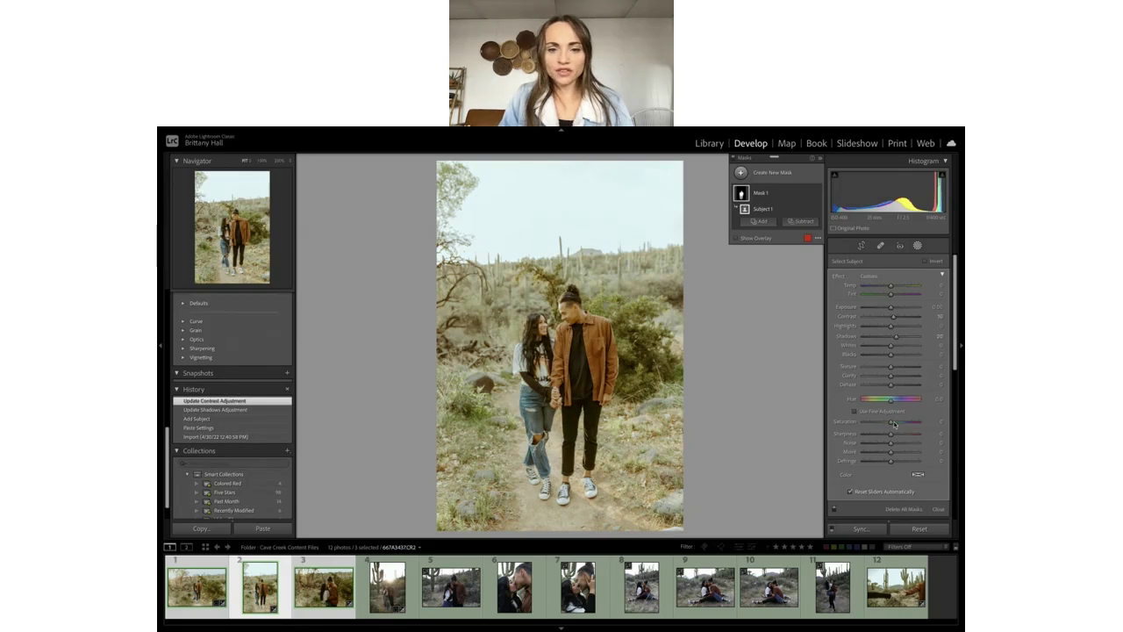
left_click_drag(892, 425, 888, 425)
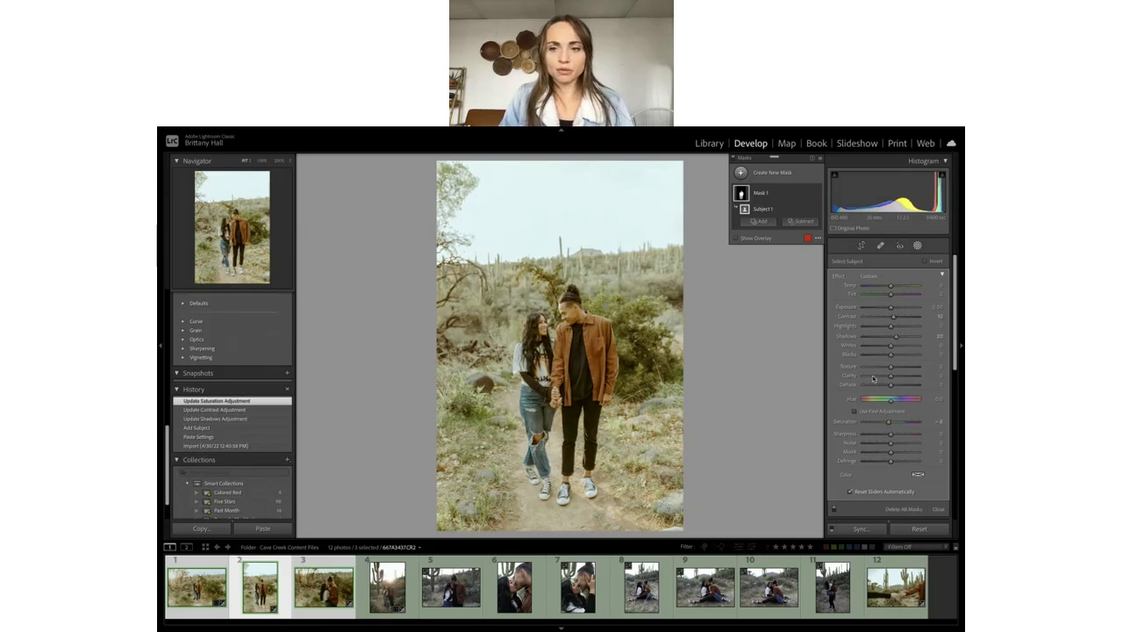
left_click(917, 247)
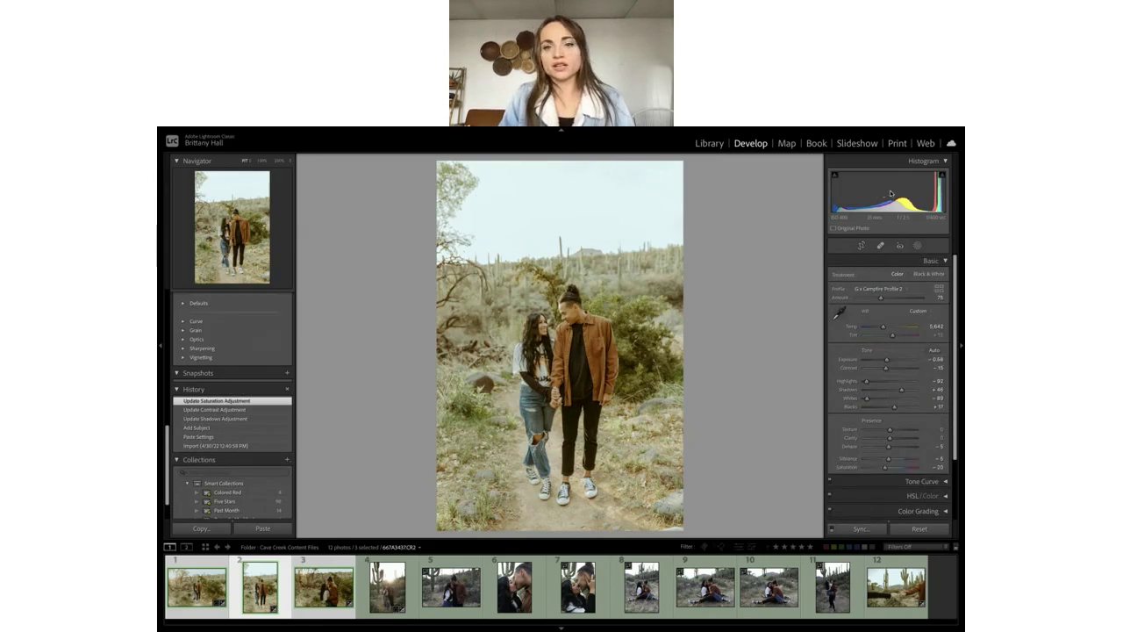
left_click_drag(891, 194, 887, 193)
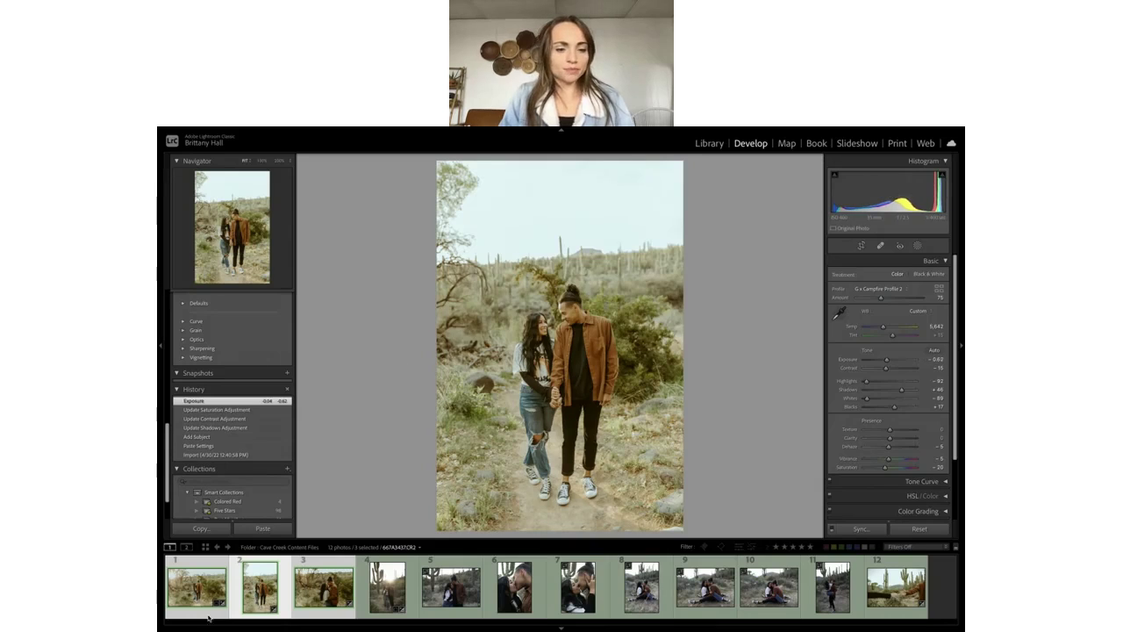
Set photo 2's Temp to 6,105, then compare it with photo 1 in Survey view.
left_click(277, 590)
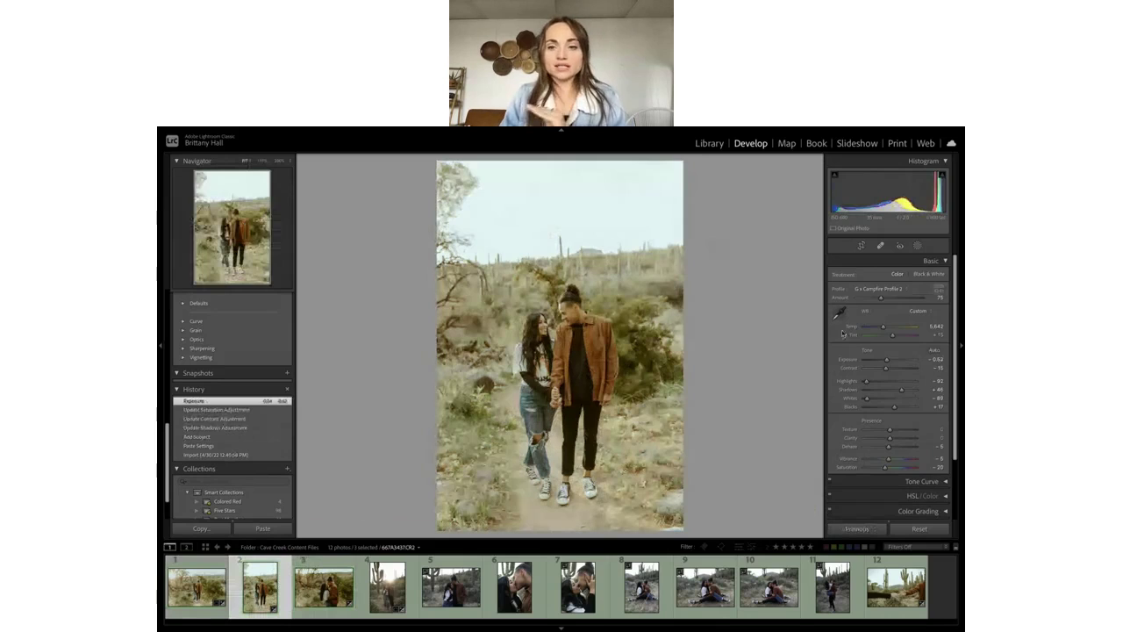
left_click_drag(885, 334, 887, 329)
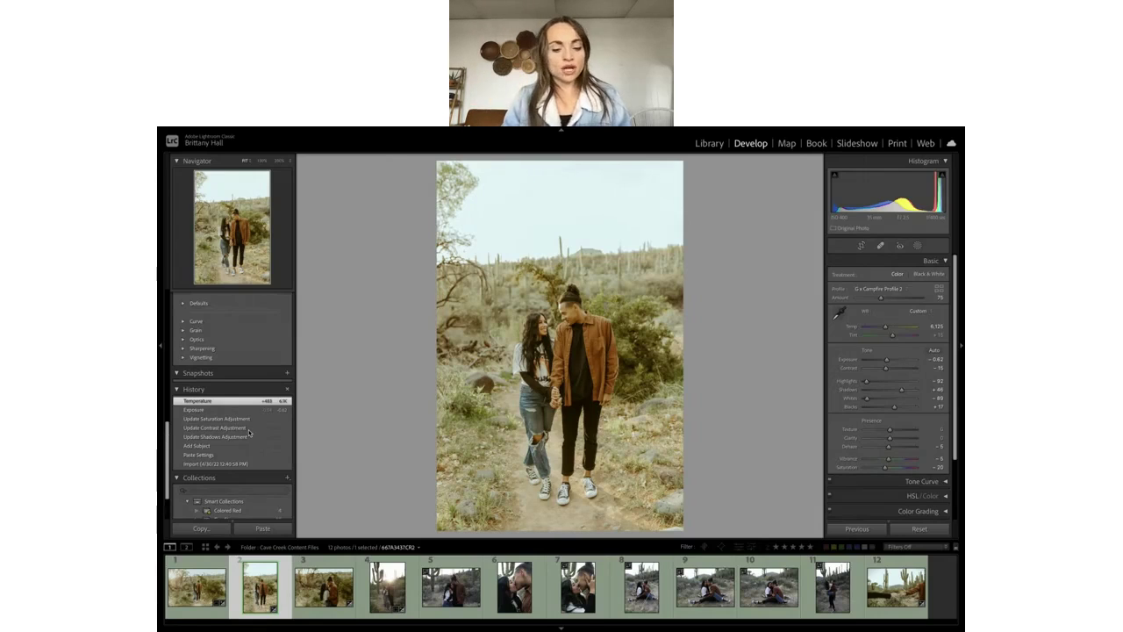
left_click(211, 588, "ctrl")
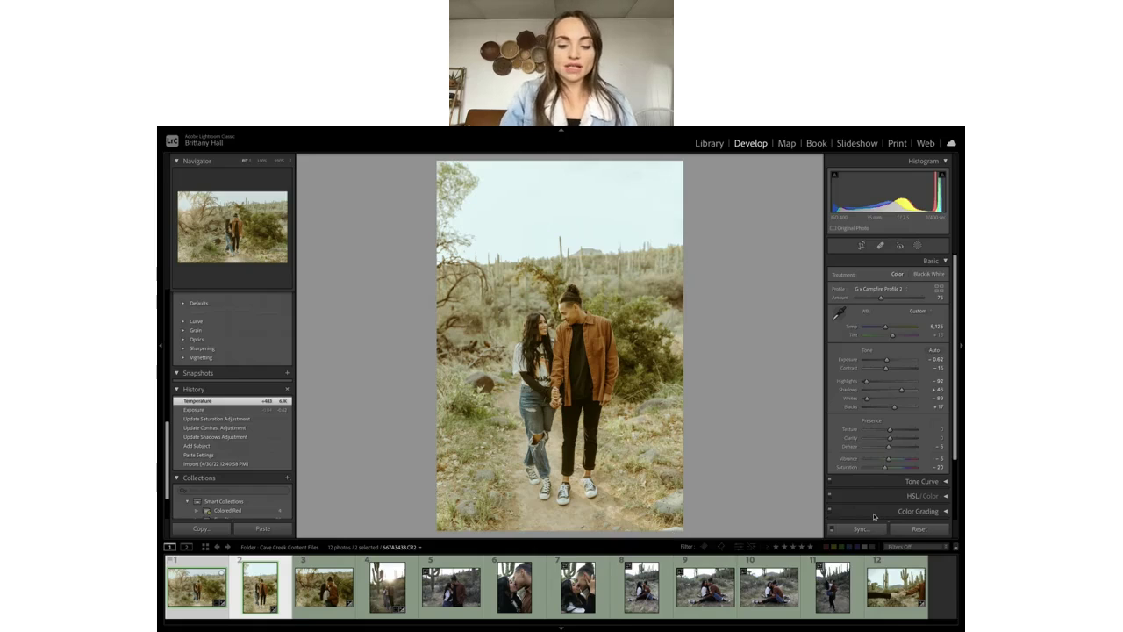
key("n")
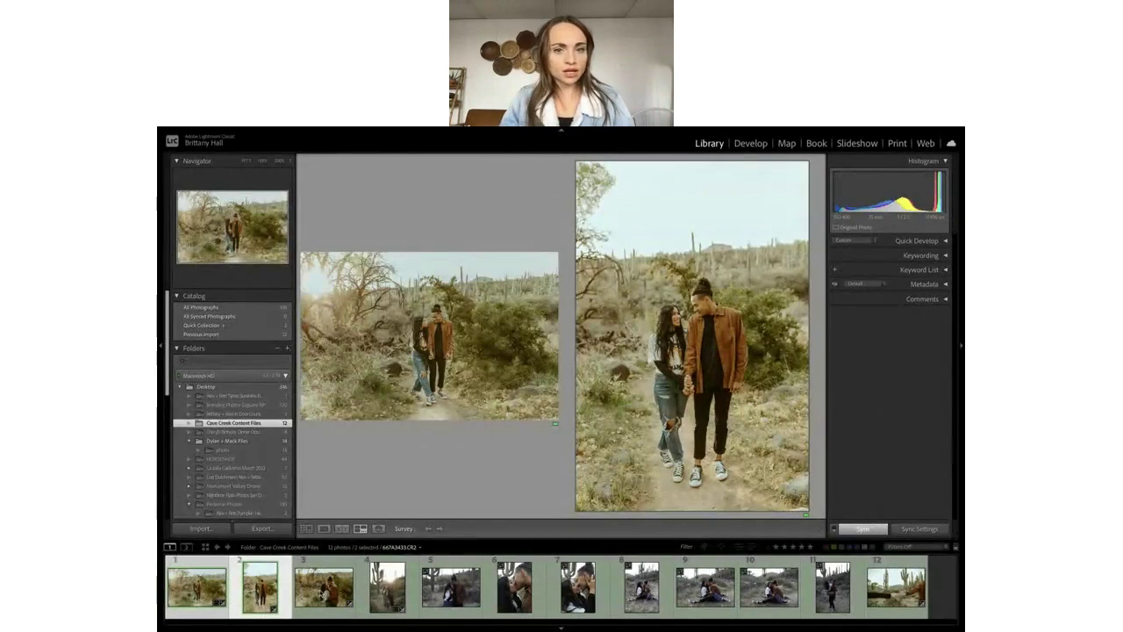
Select photo 3, the kissing couple, on its own in the filmstrip.
left_click(323, 590)
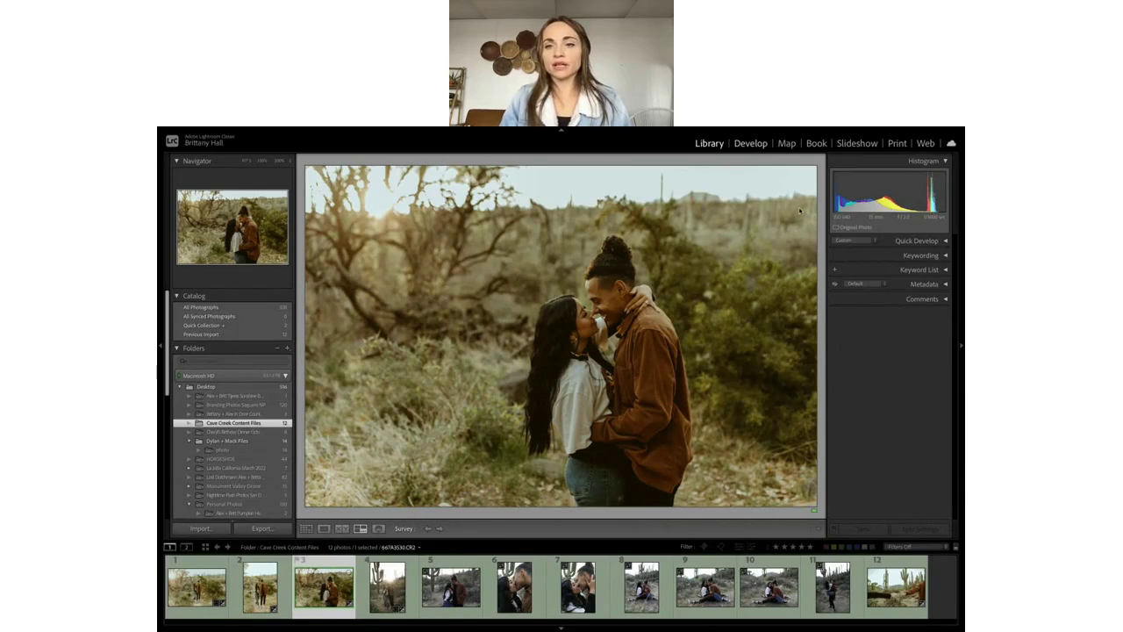
In Develop, set photo 3's Exposure to -0.22 and Shadows to +72, then return to photo 1.
key("d")
left_click_drag(882, 195, 895, 194)
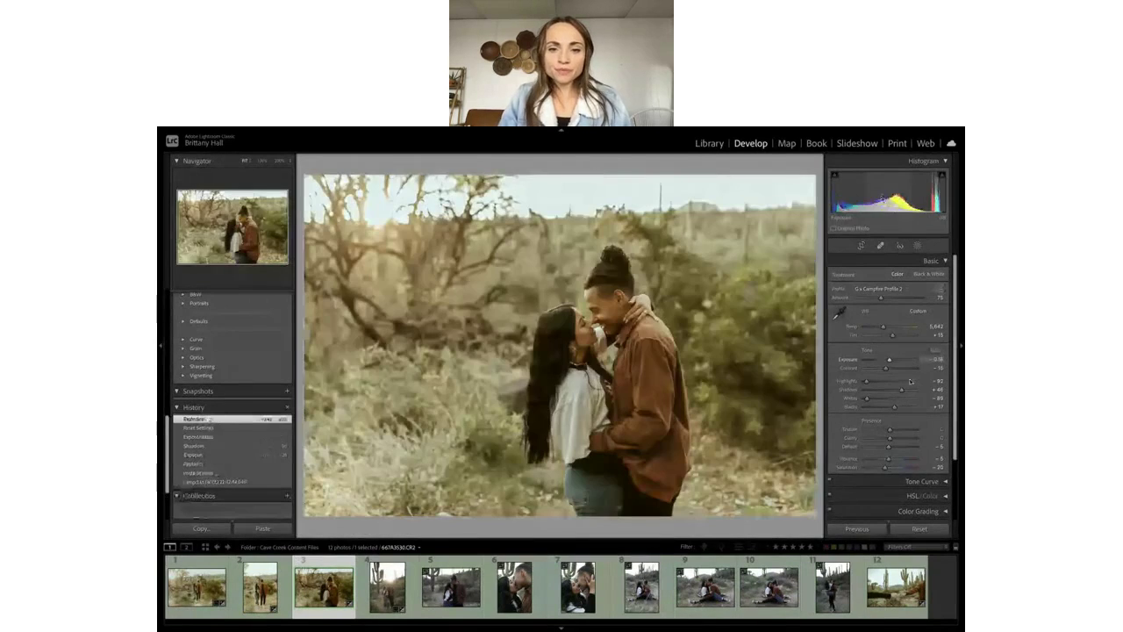
left_click_drag(907, 390, 908, 391)
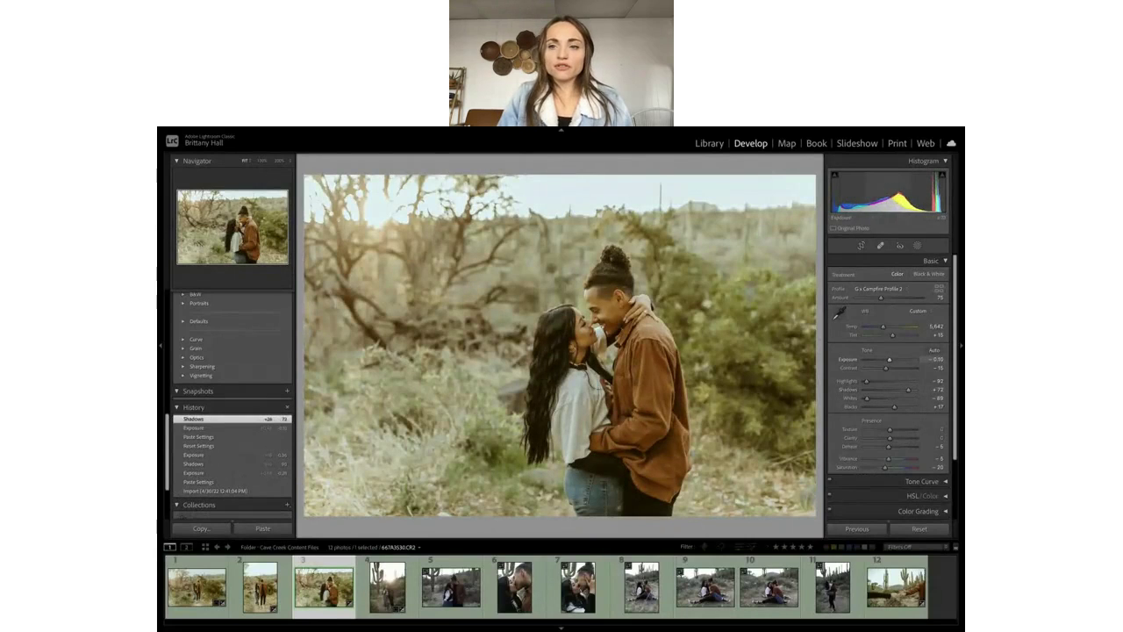
left_click_drag(890, 188, 891, 188)
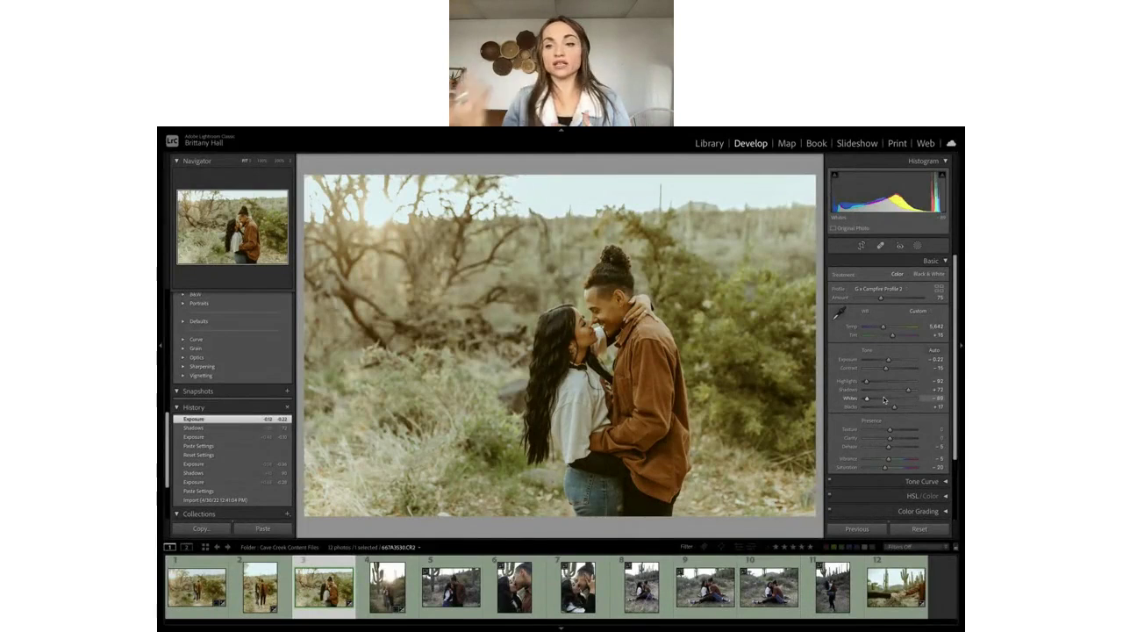
scroll(886, 386, "down", 2)
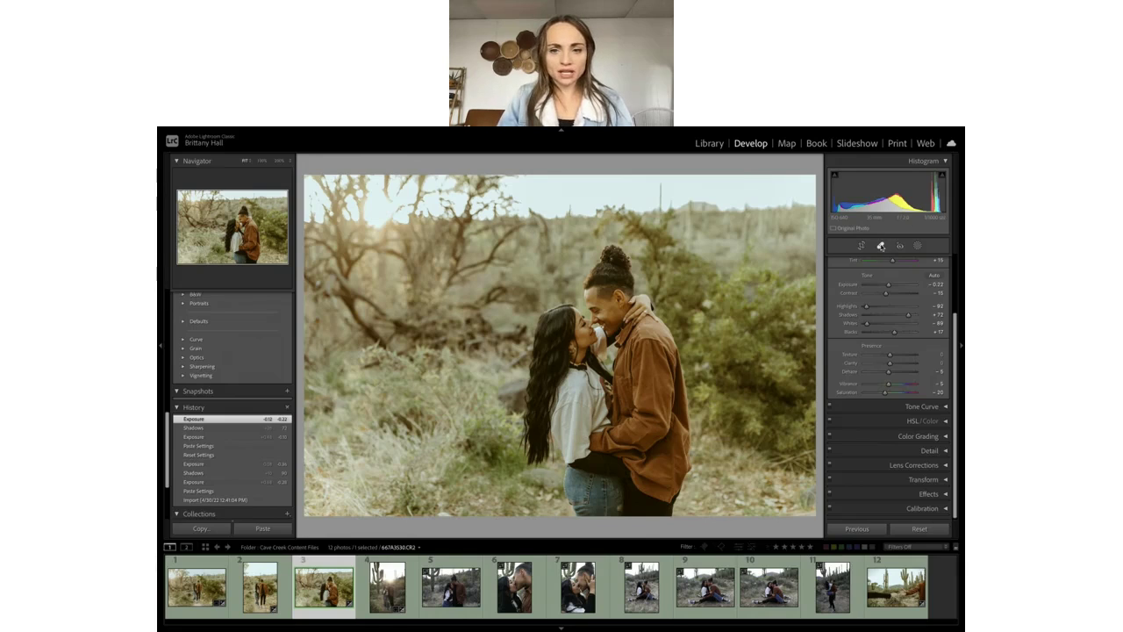
key("Left")
key("Left")
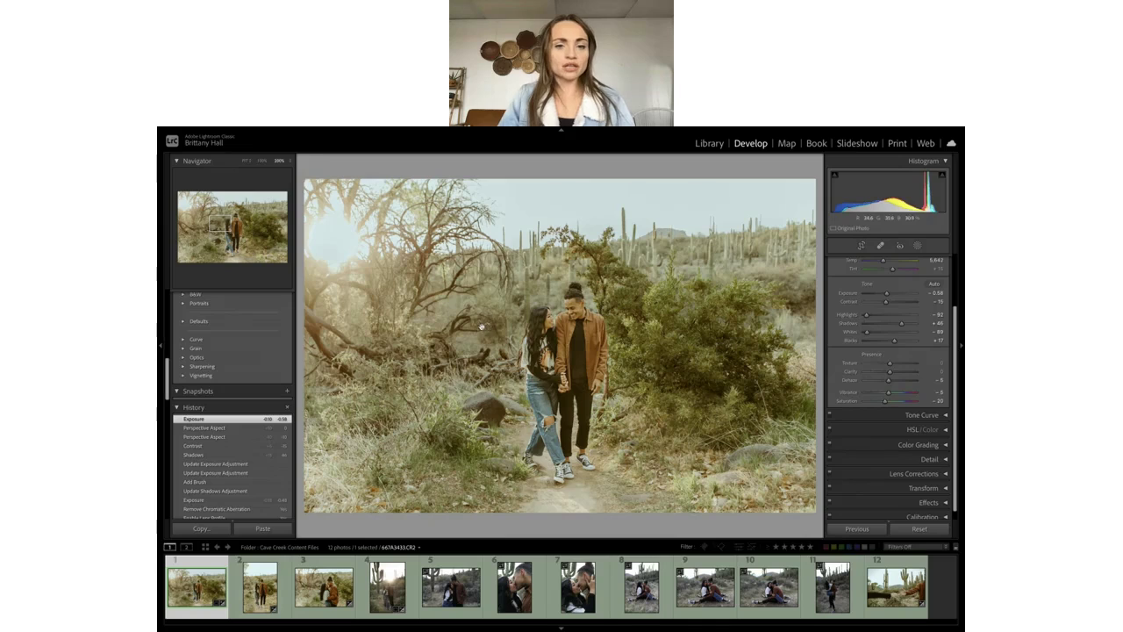
Heal the coloured speck in photo 1's branches with Spot Removal at 1:1, then go to photo 3.
left_click(485, 327)
key("q")
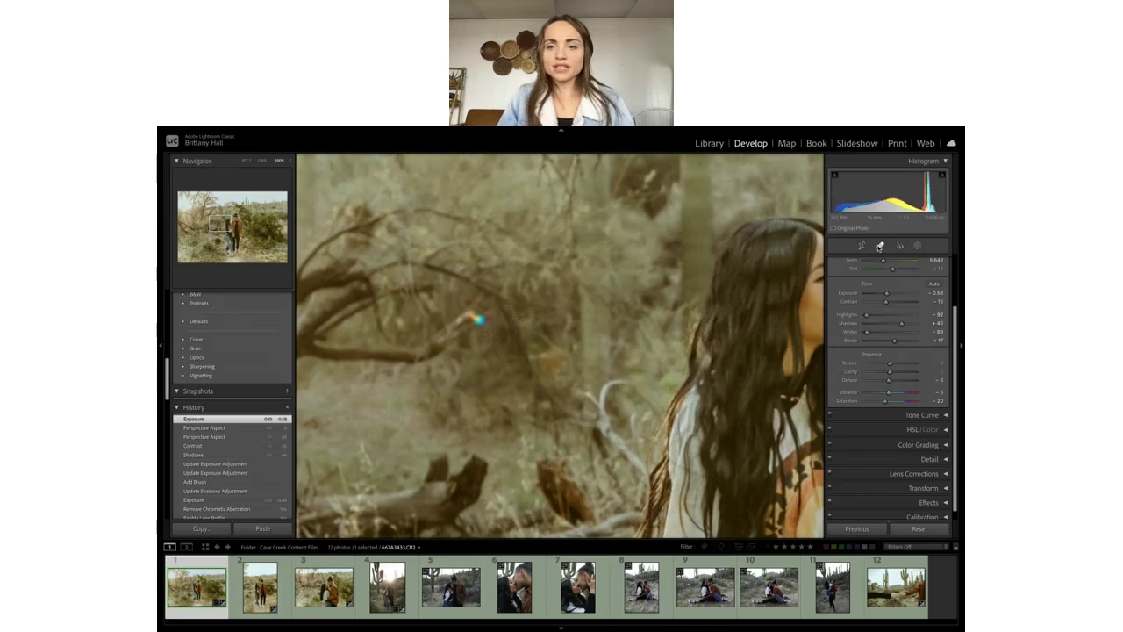
left_click_drag(474, 319, 479, 316)
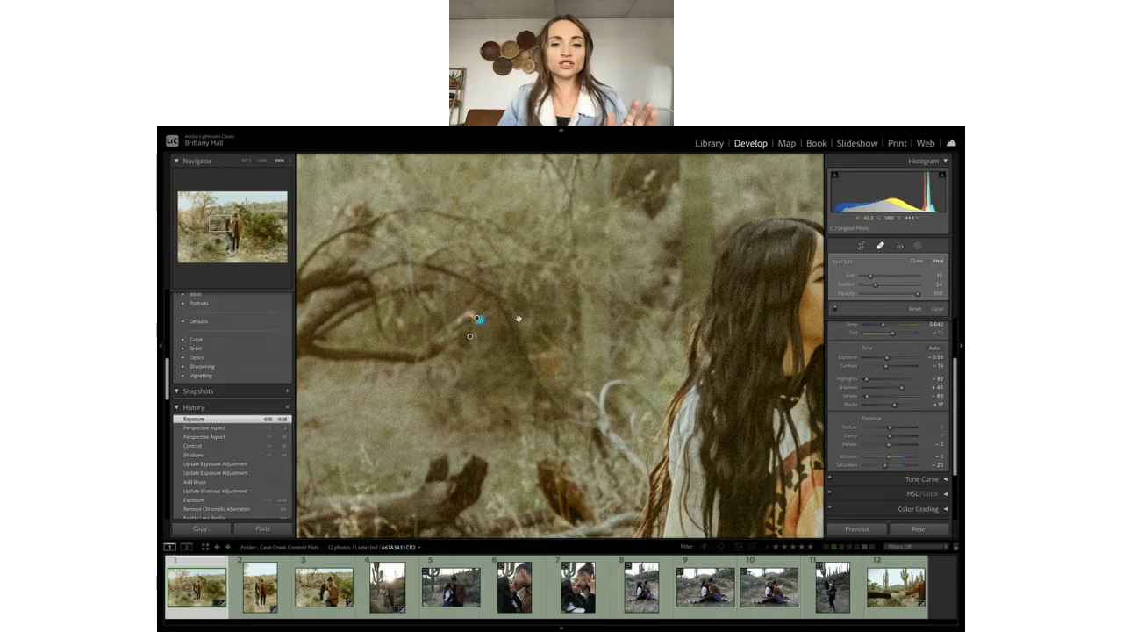
scroll(527, 316, "down", 3)
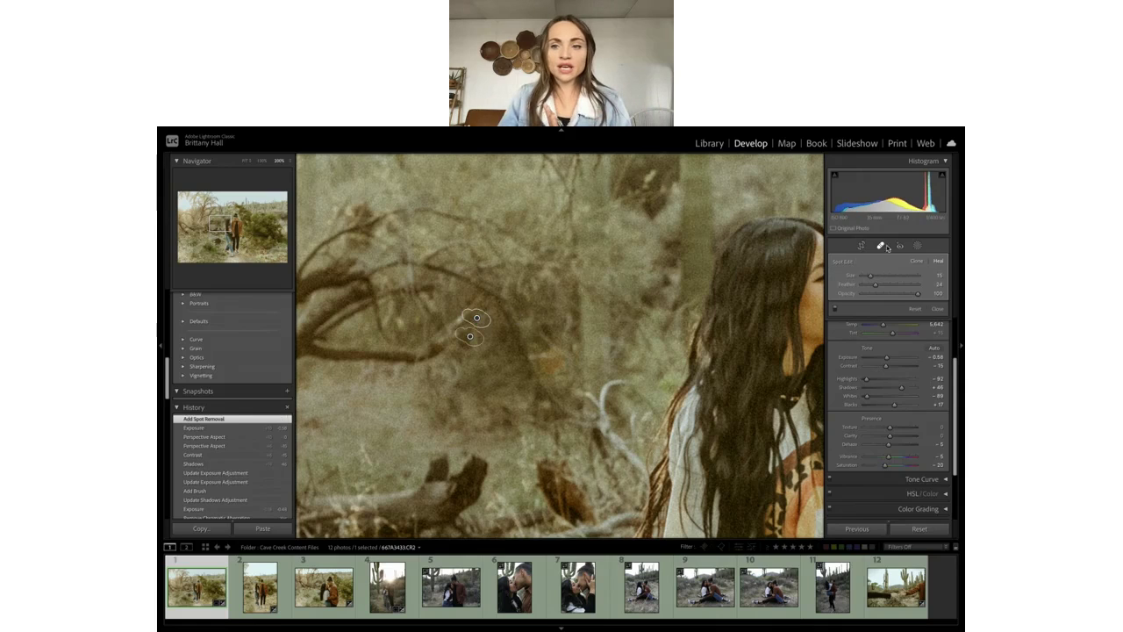
key("q")
left_click(512, 295)
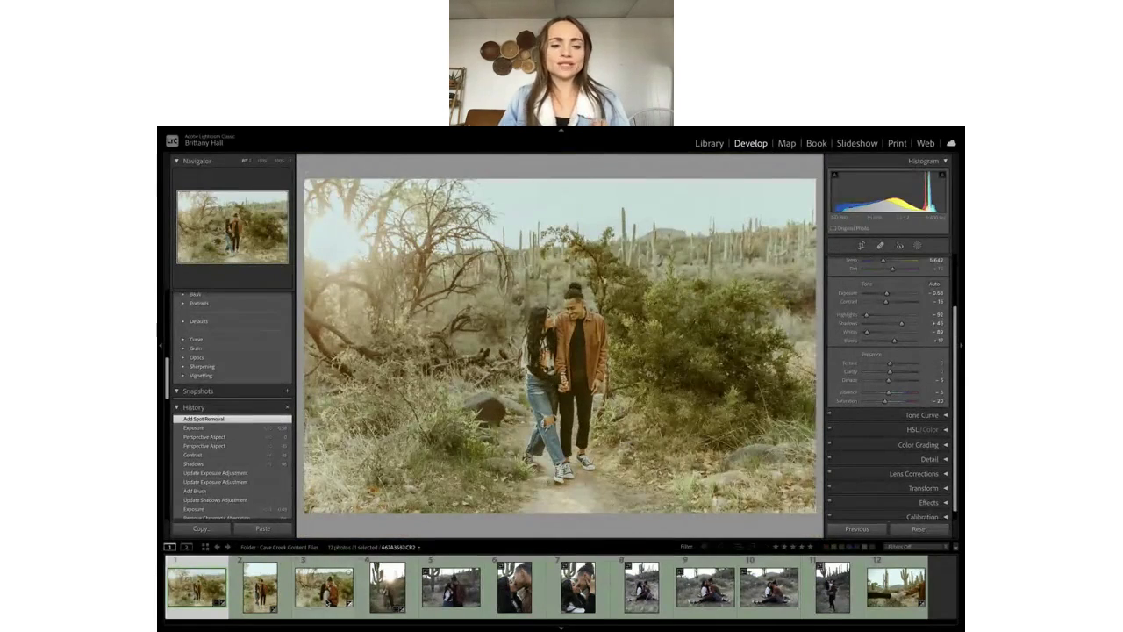
left_click(348, 603)
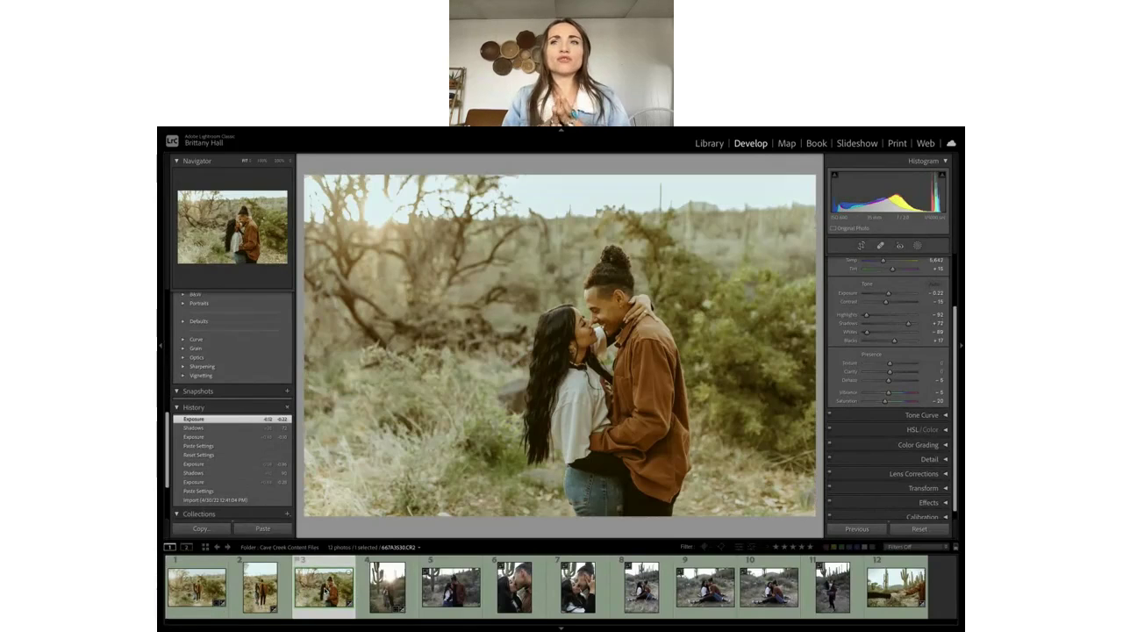
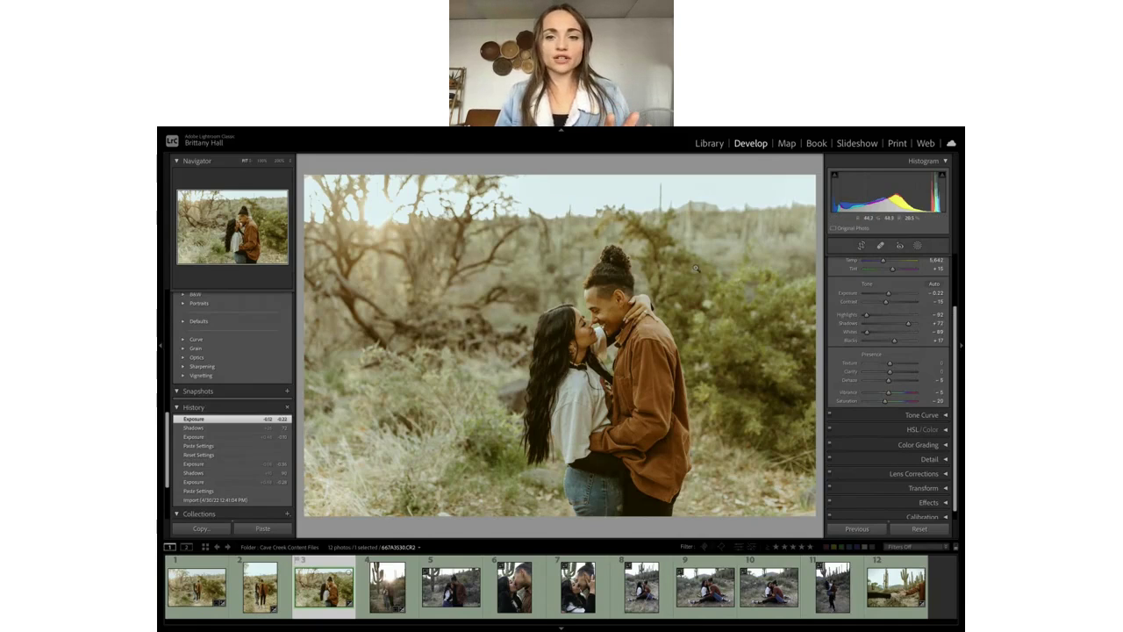
Mask the couple with Select Subject, lift their shadows, and keep contrast and dehaze near zero.
left_click(919, 247)
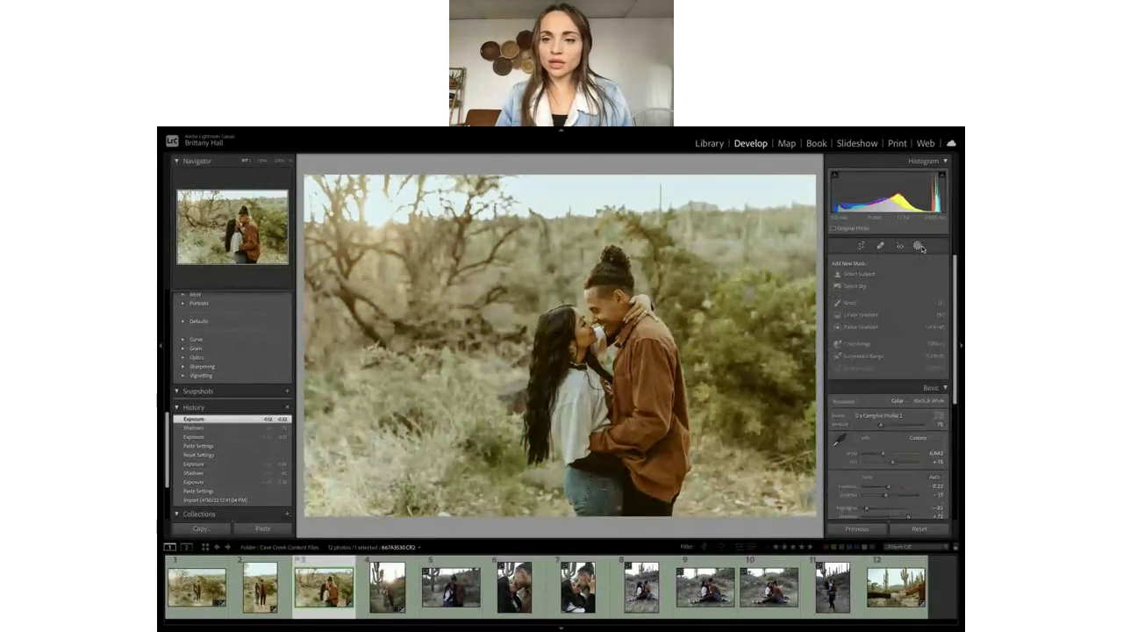
left_click(865, 275)
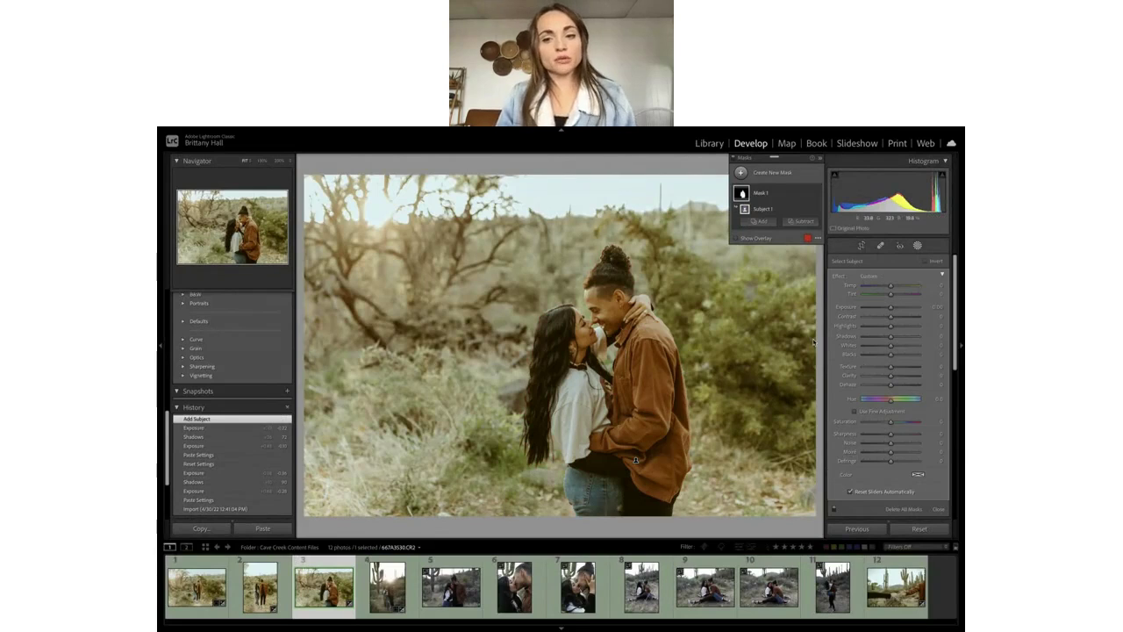
left_click(904, 337)
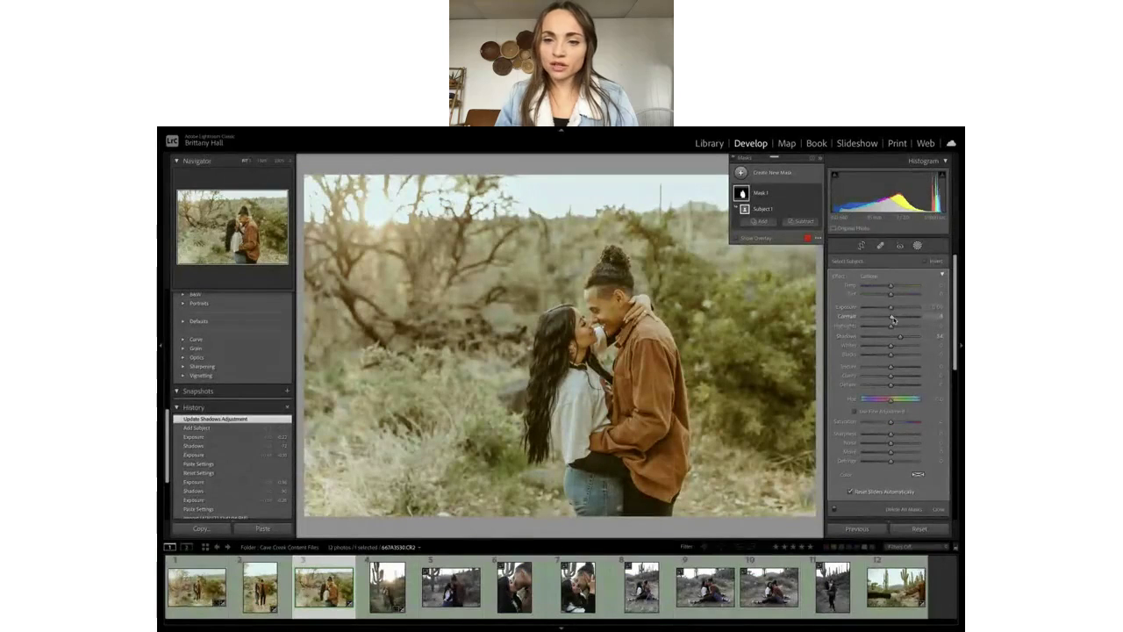
left_click(894, 319)
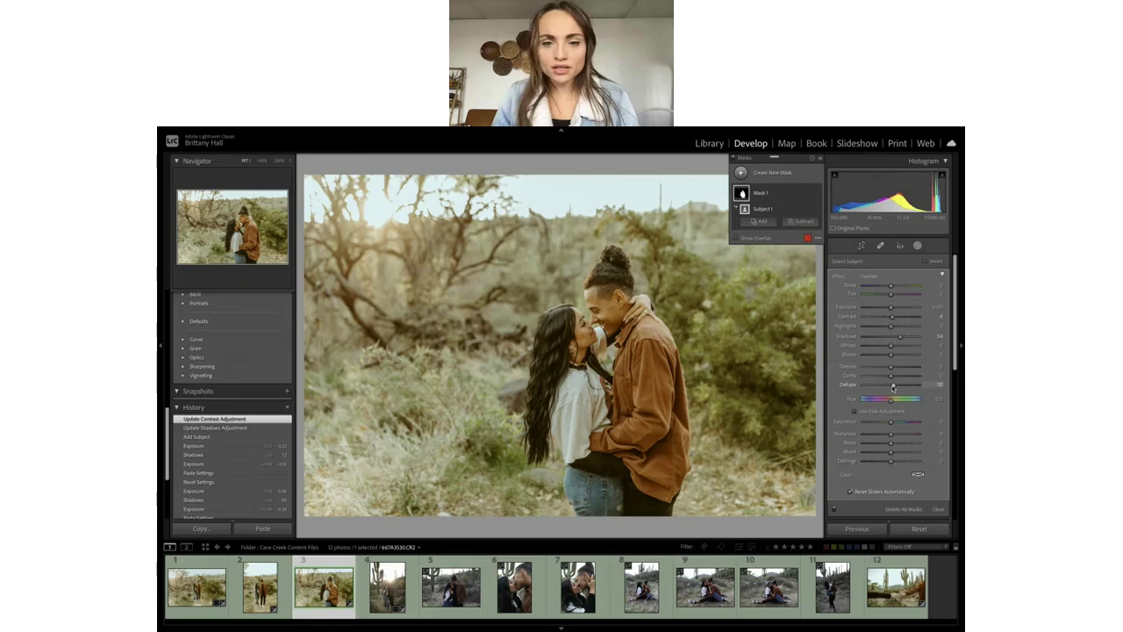
mouse_move(893, 386)
left_mouse_down()
mouse_move(873, 386)
mouse_move(891, 387)
left_mouse_up()
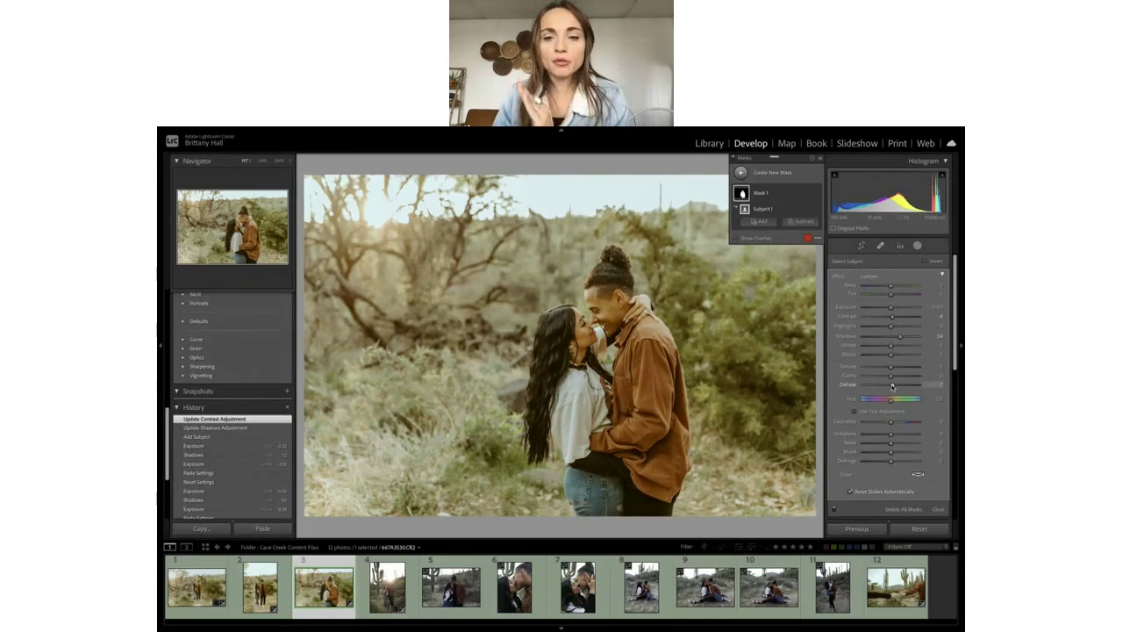
mouse_move(892, 386)
left_mouse_down()
mouse_move(881, 386)
mouse_move(891, 386)
left_mouse_up()
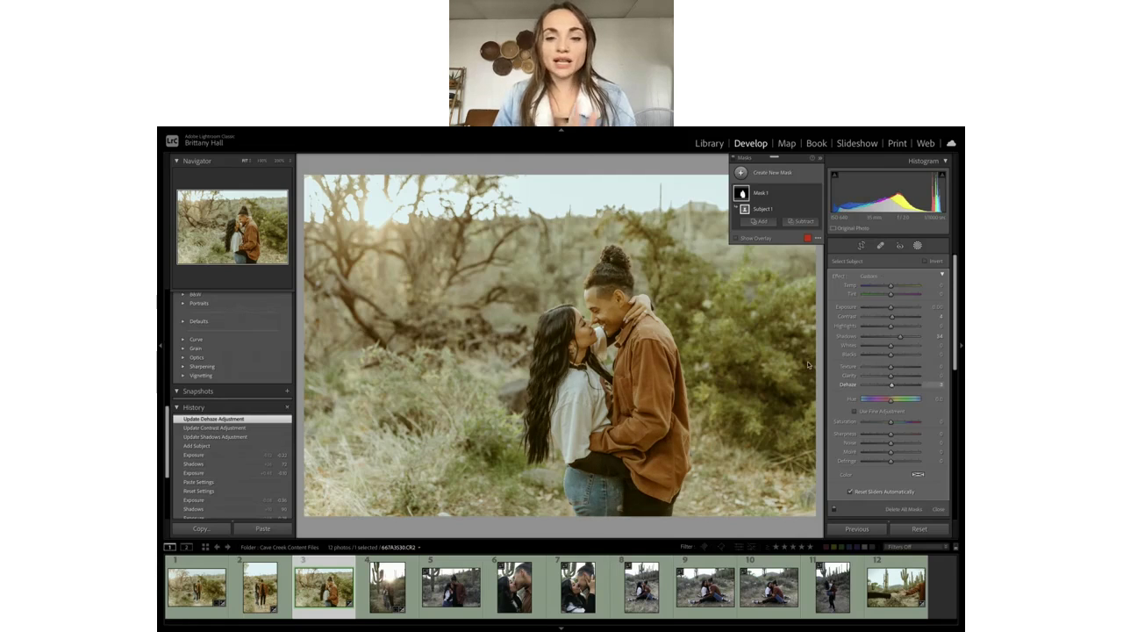
left_click_drag(911, 338, 909, 339)
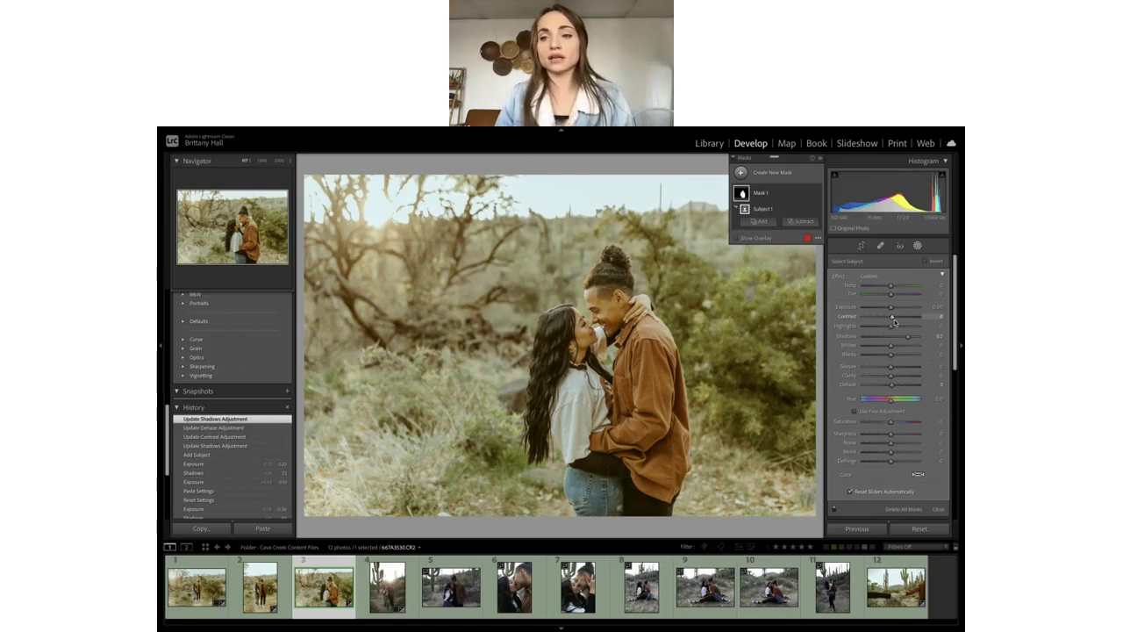
left_click(918, 246)
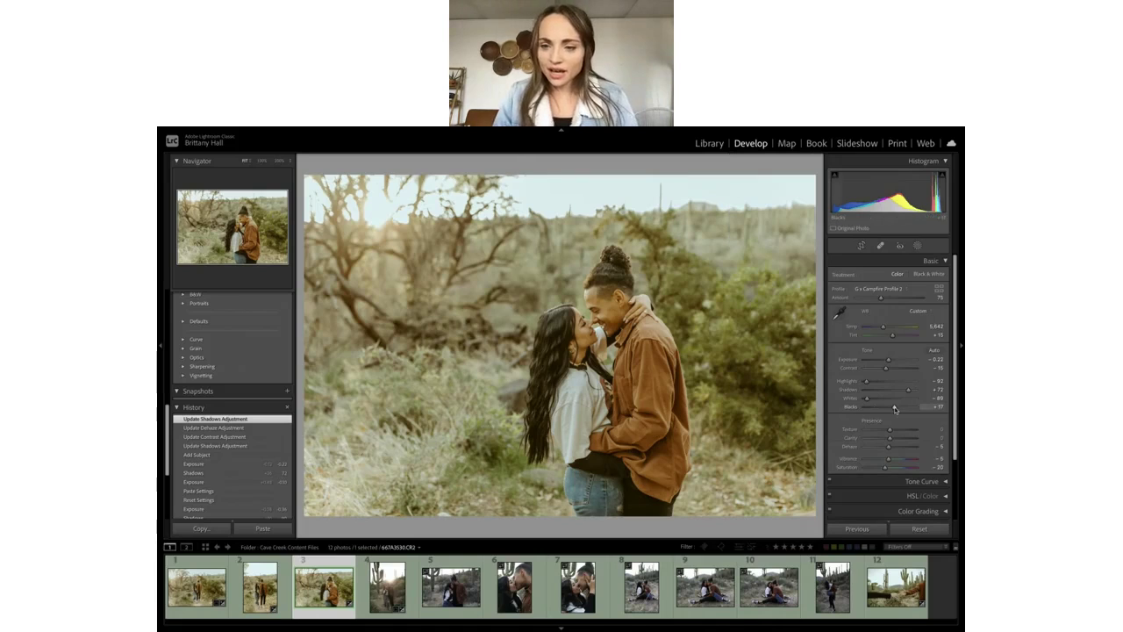
Set the photo's exposure to -0.16 and drop the Effects Grain Amount to 4.
left_click_drag(899, 196, 906, 198)
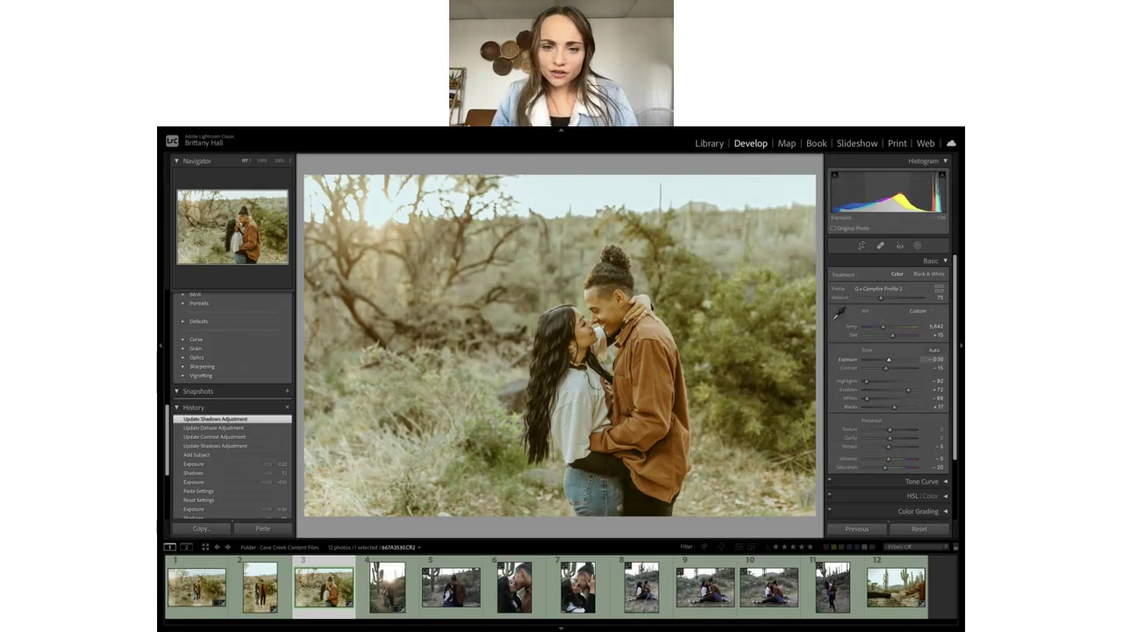
scroll(889, 424, "down", 3)
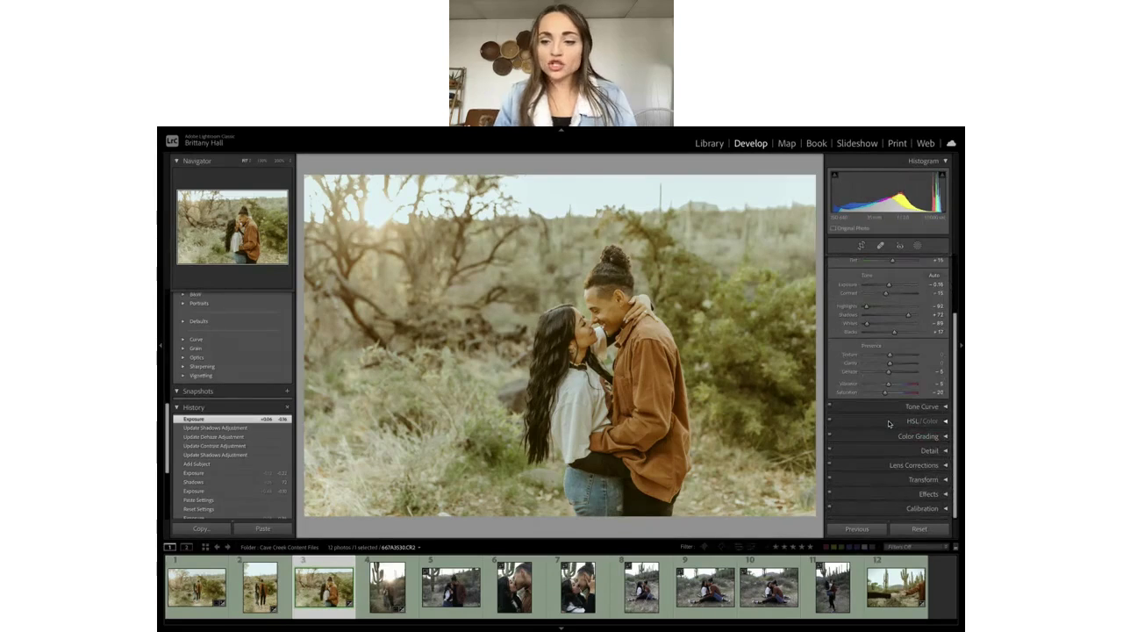
left_click(945, 494)
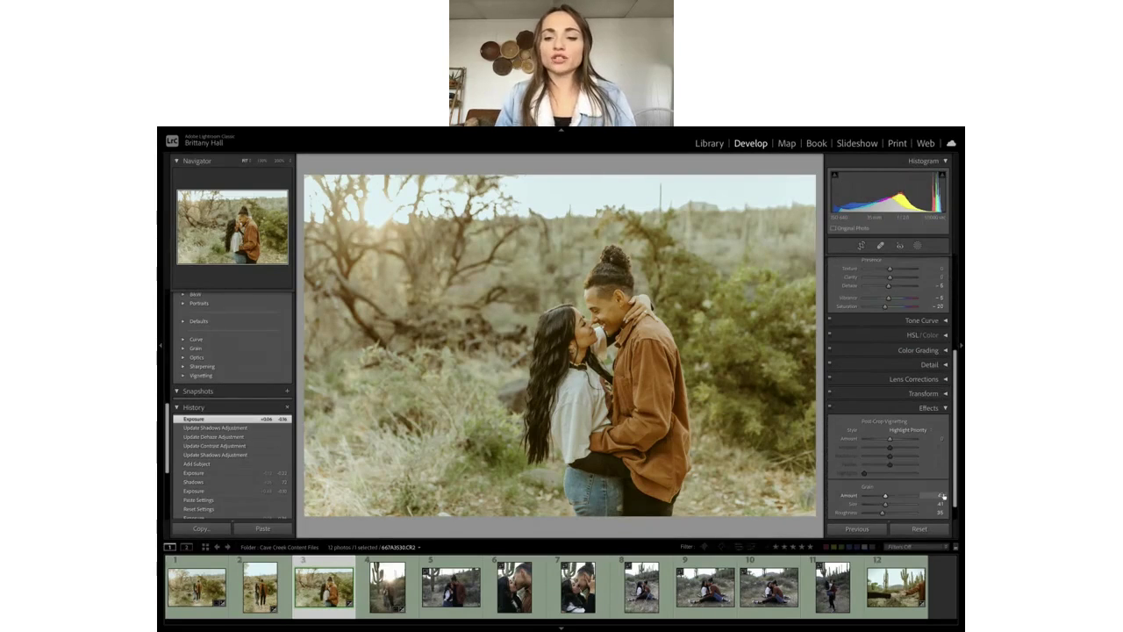
scroll(932, 487, "down", 1)
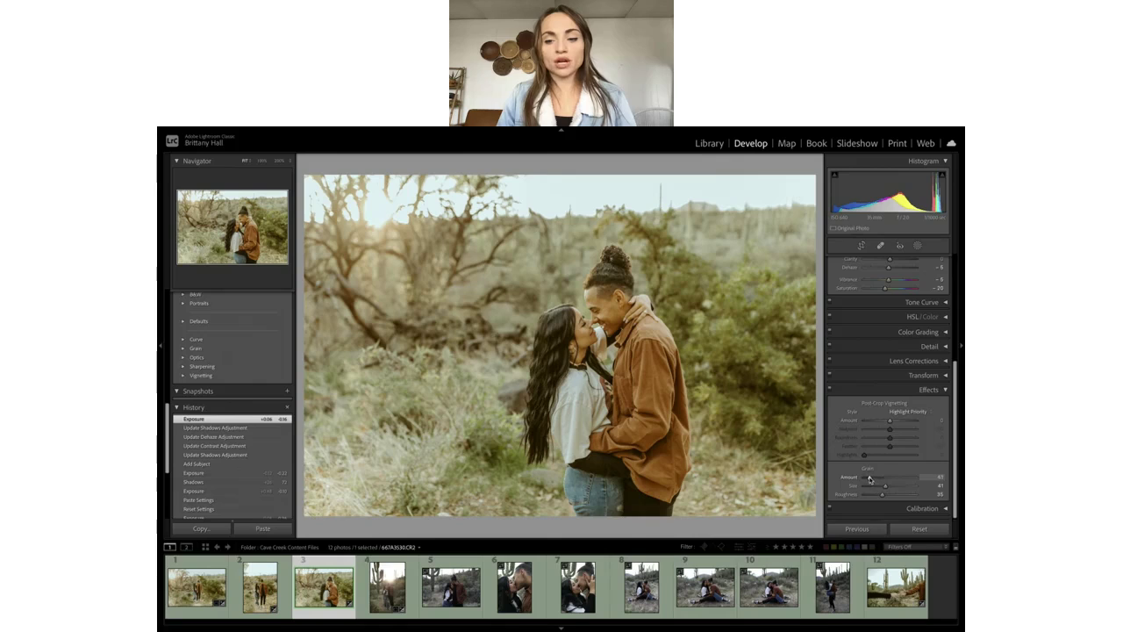
left_click_drag(870, 478, 866, 478)
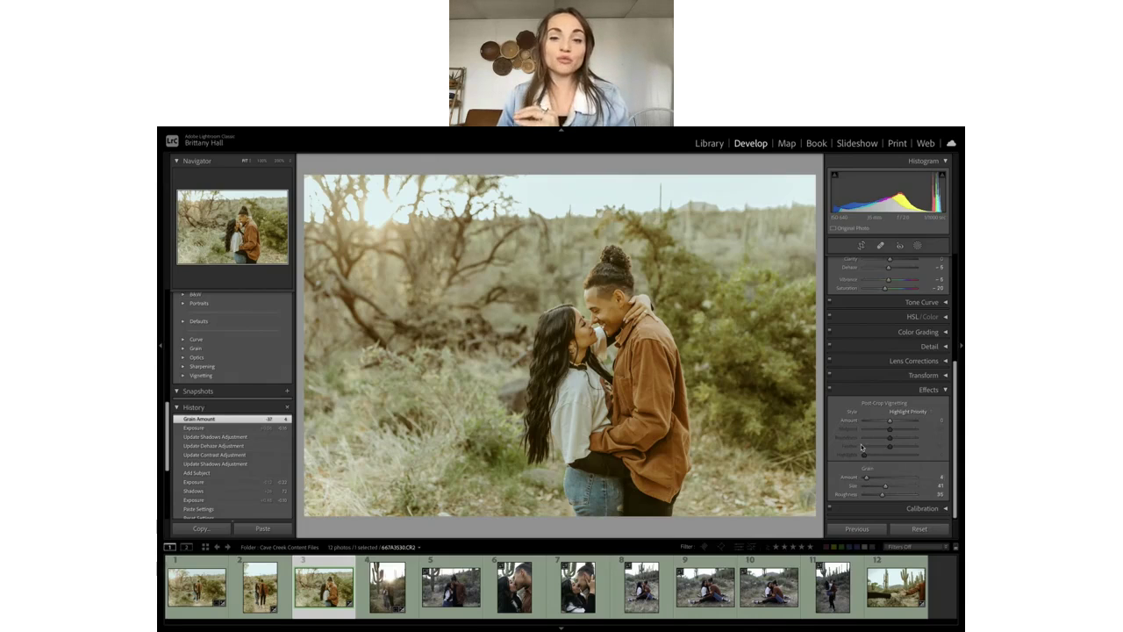
Zoom to 200% on both faces, try Grain Amount 36, then settle it around 9.
left_click(628, 301)
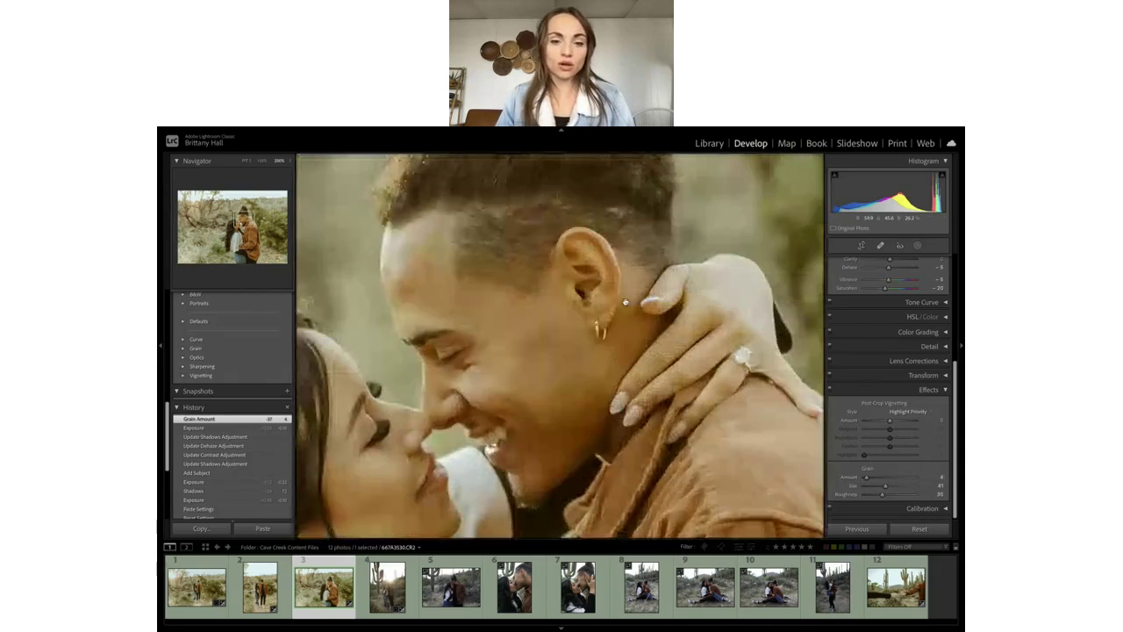
left_click_drag(589, 263, 700, 272)
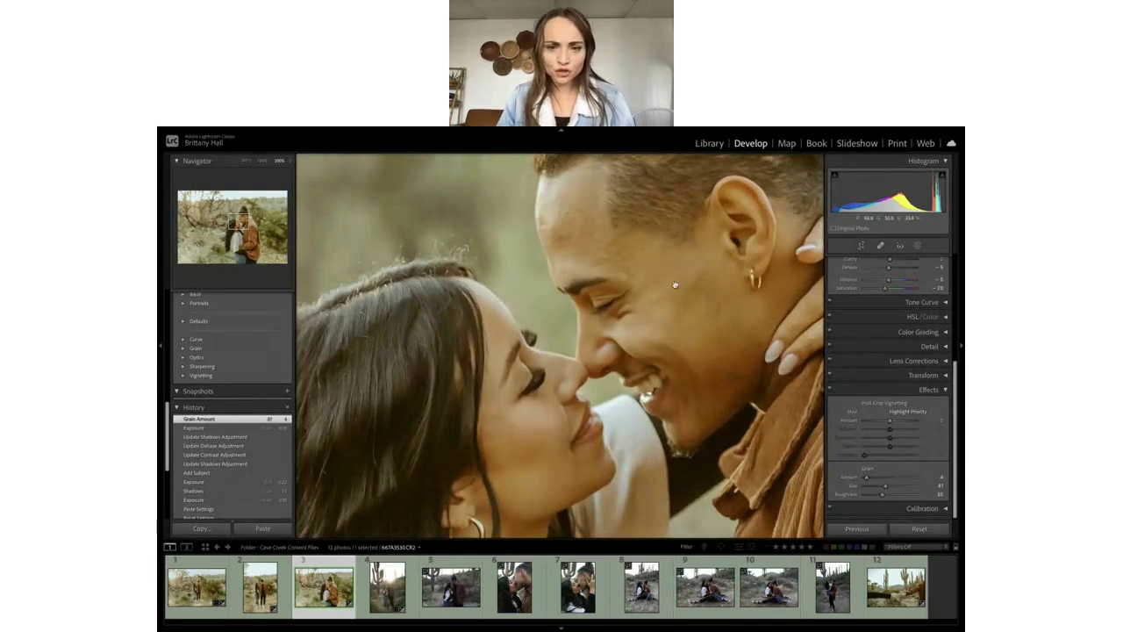
mouse_move(866, 476)
left_mouse_down()
mouse_move(884, 478)
mouse_move(870, 478)
left_mouse_up()
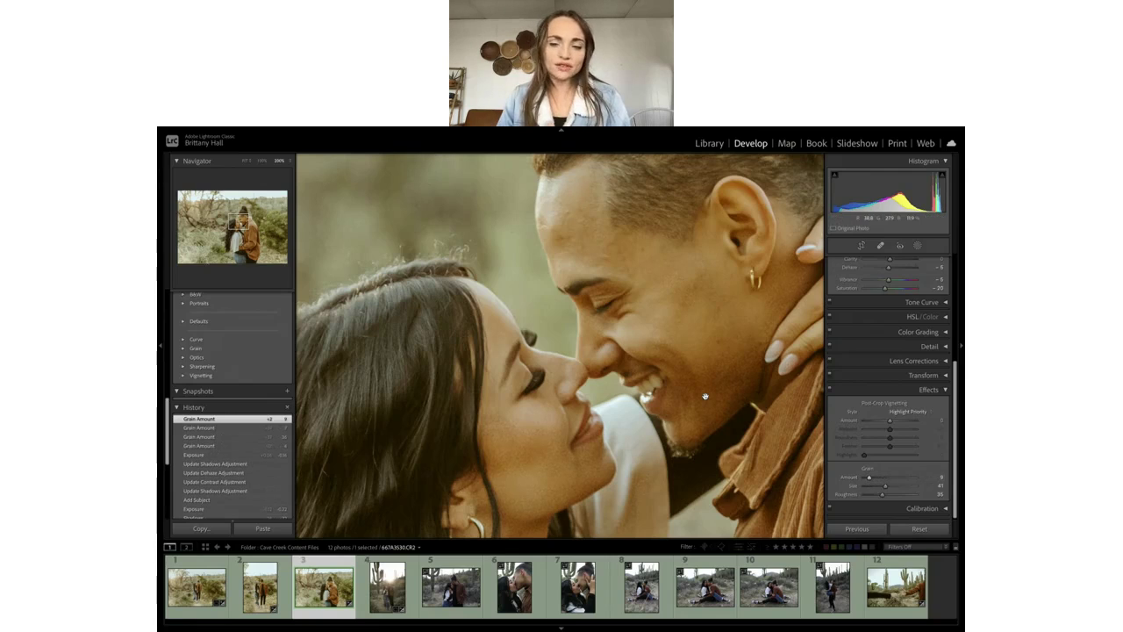
left_click(594, 351)
left_click(597, 323)
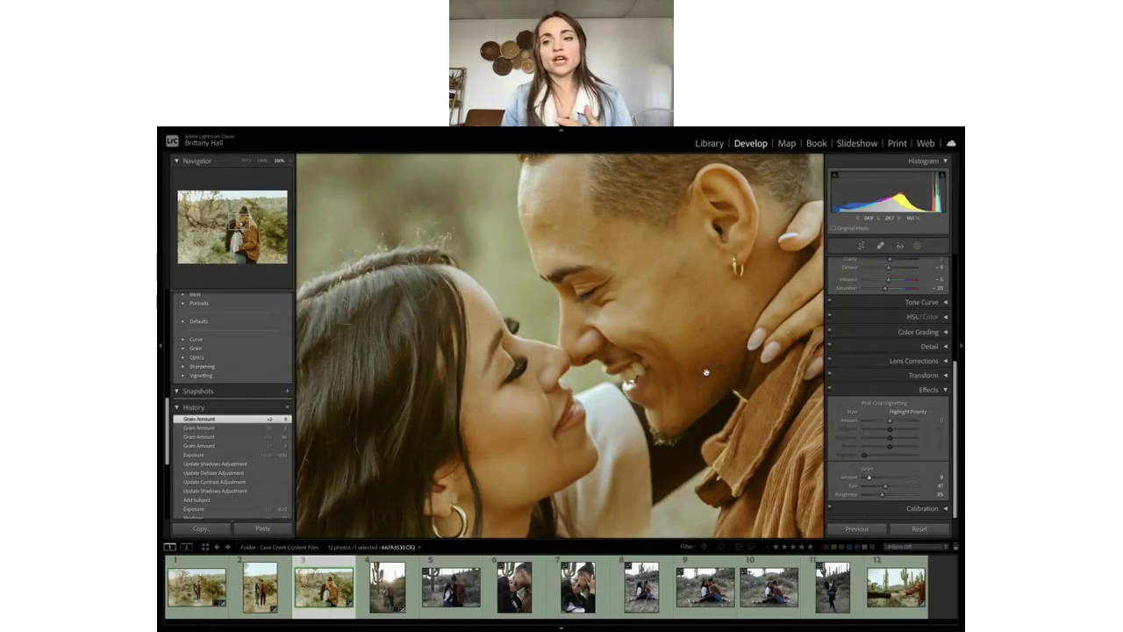
Paint a new brush mask over the man's face and neck with Shadows 0 and extra contrast.
left_click(919, 247)
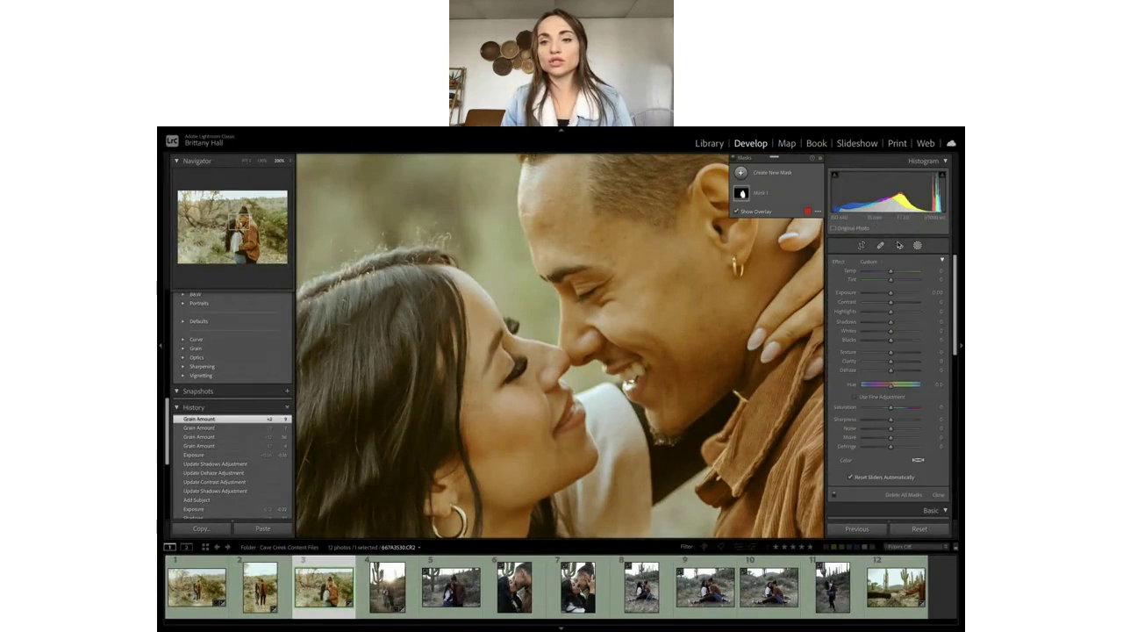
left_click(740, 175)
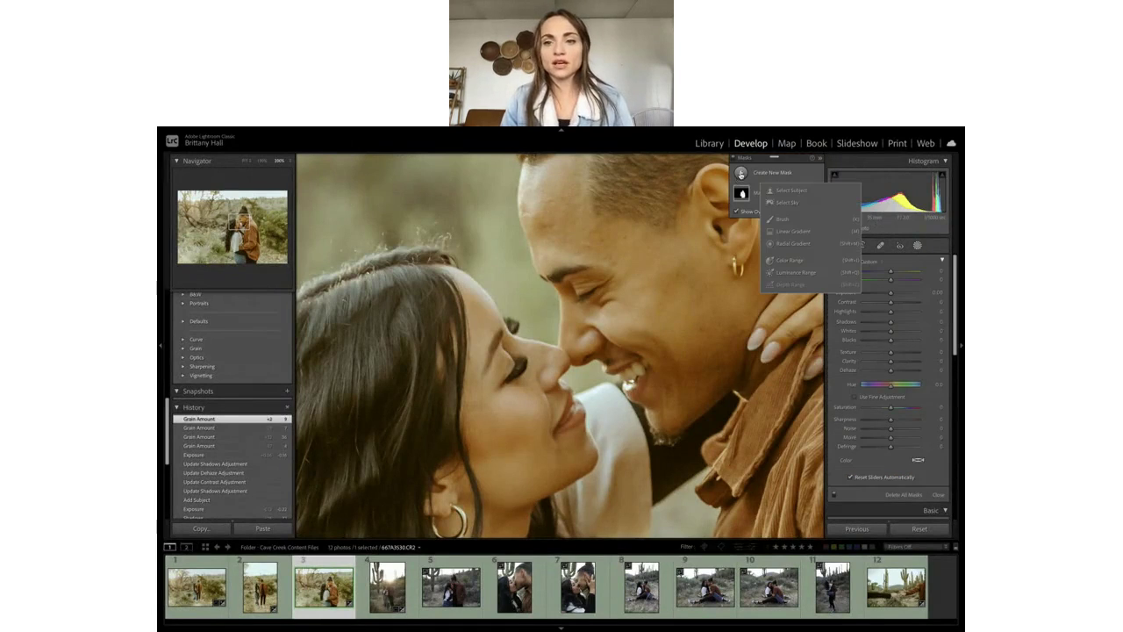
left_click(780, 220)
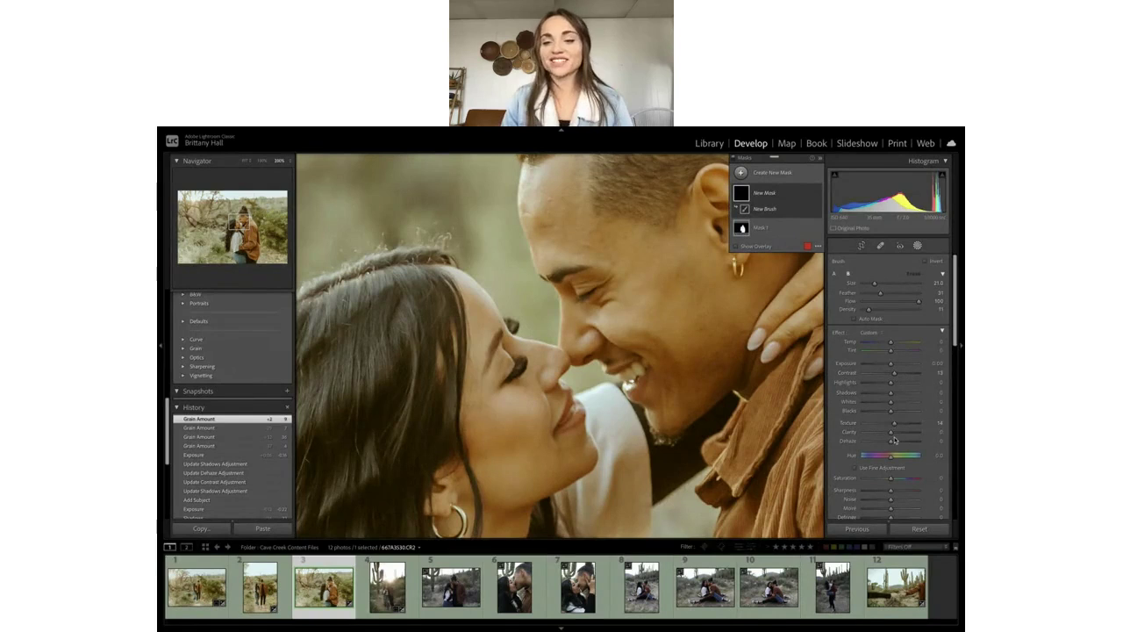
scroll(601, 318, "up", 2)
mouse_move(601, 318)
left_mouse_down()
mouse_move(692, 412)
mouse_move(688, 378)
mouse_move(602, 342)
left_mouse_up()
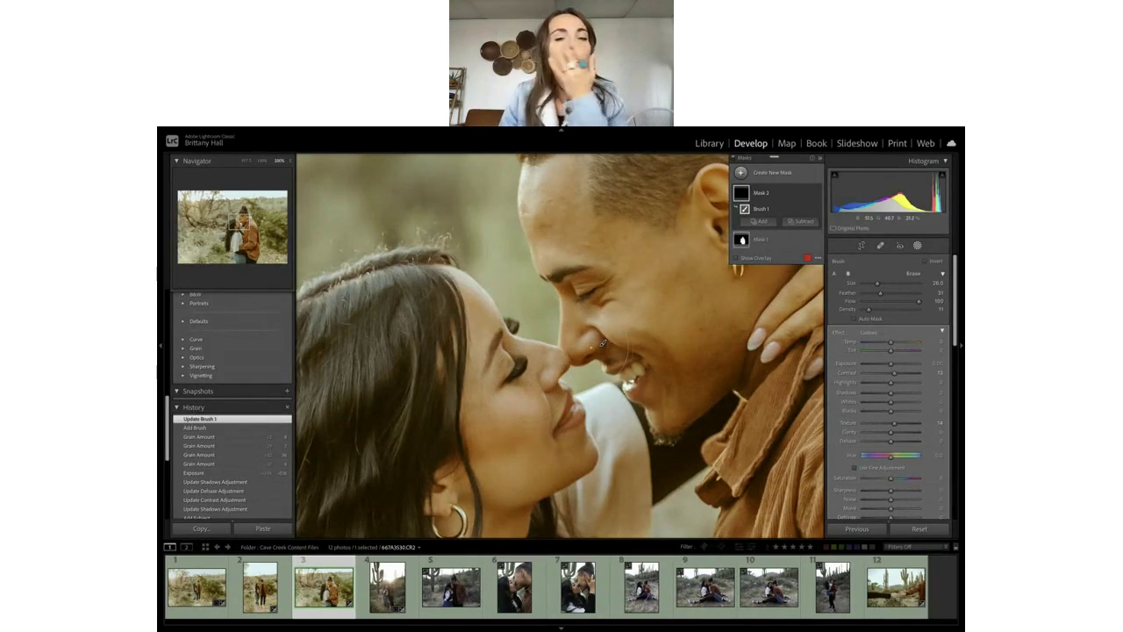
scroll(602, 342, "down", 3)
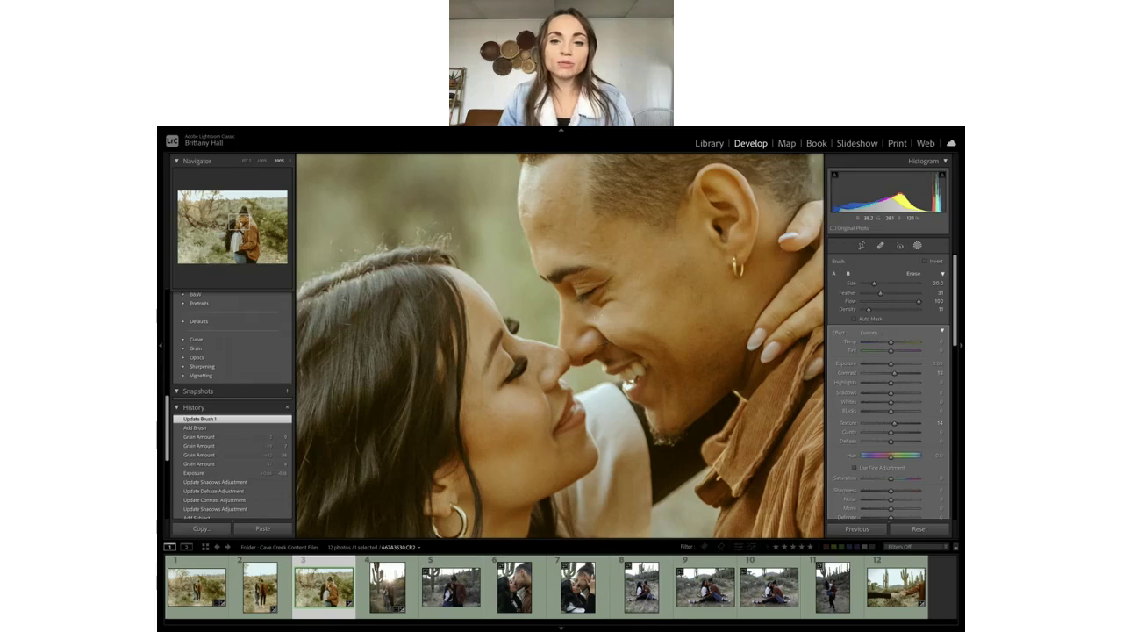
left_click(602, 339)
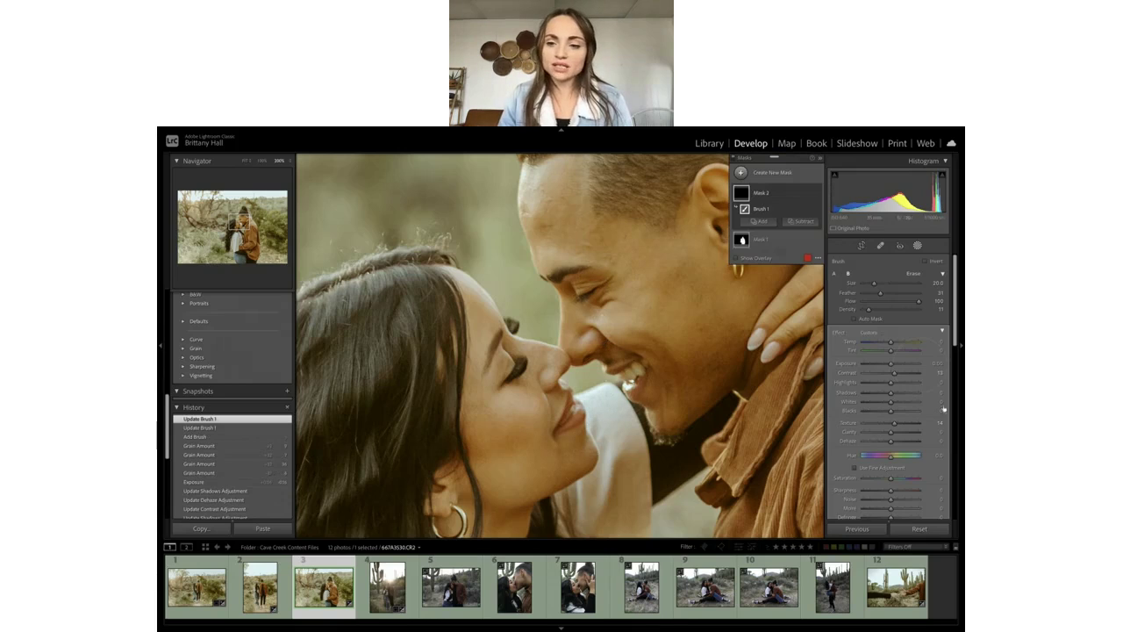
left_click_drag(896, 395, 895, 377)
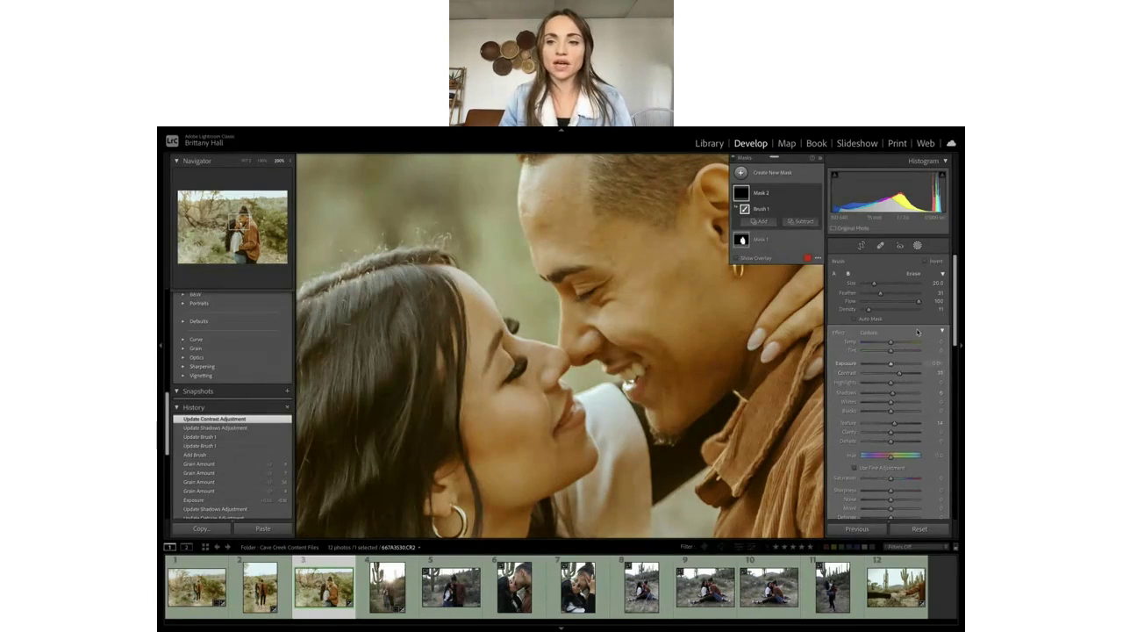
left_click(918, 246)
key("z")
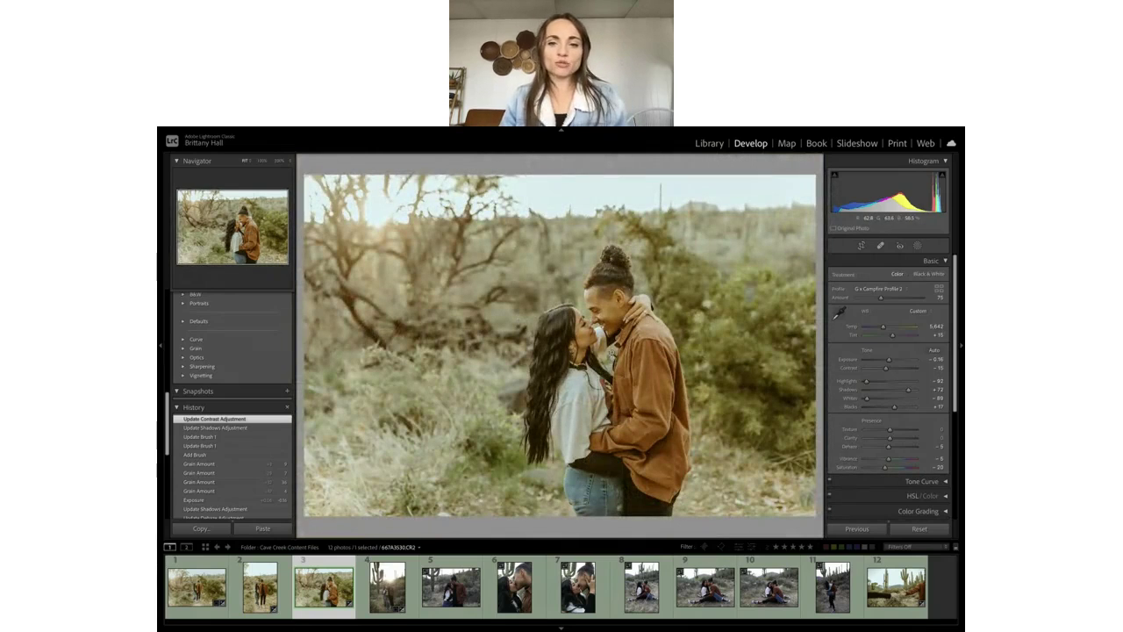
Check the faces up close and darken the photo's exposure to -0.20.
left_click(602, 308)
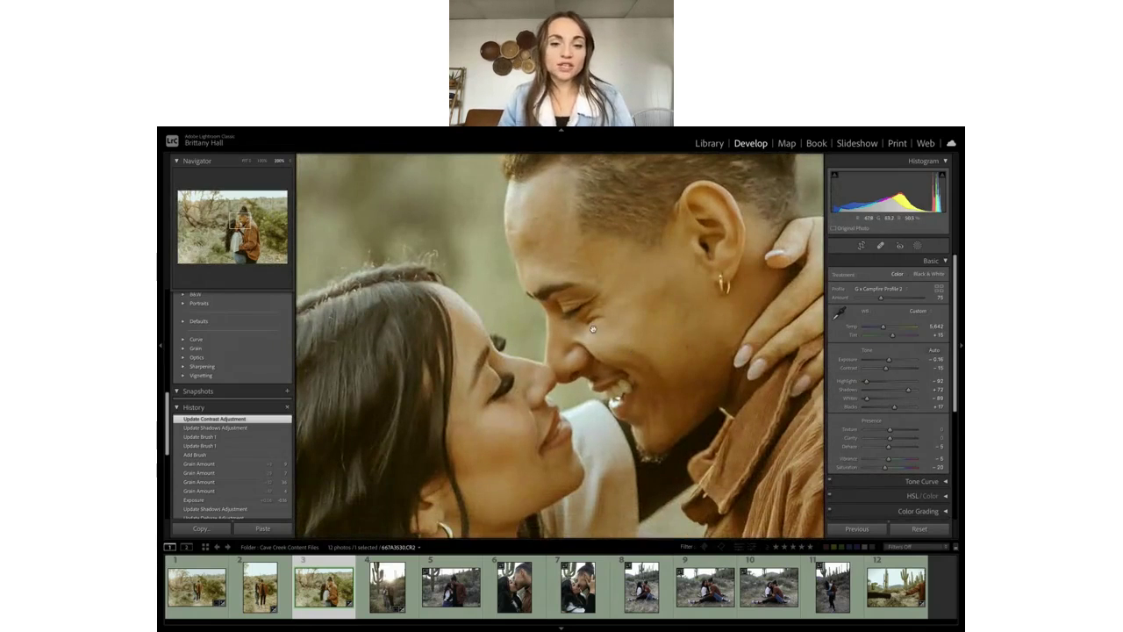
left_click(595, 328)
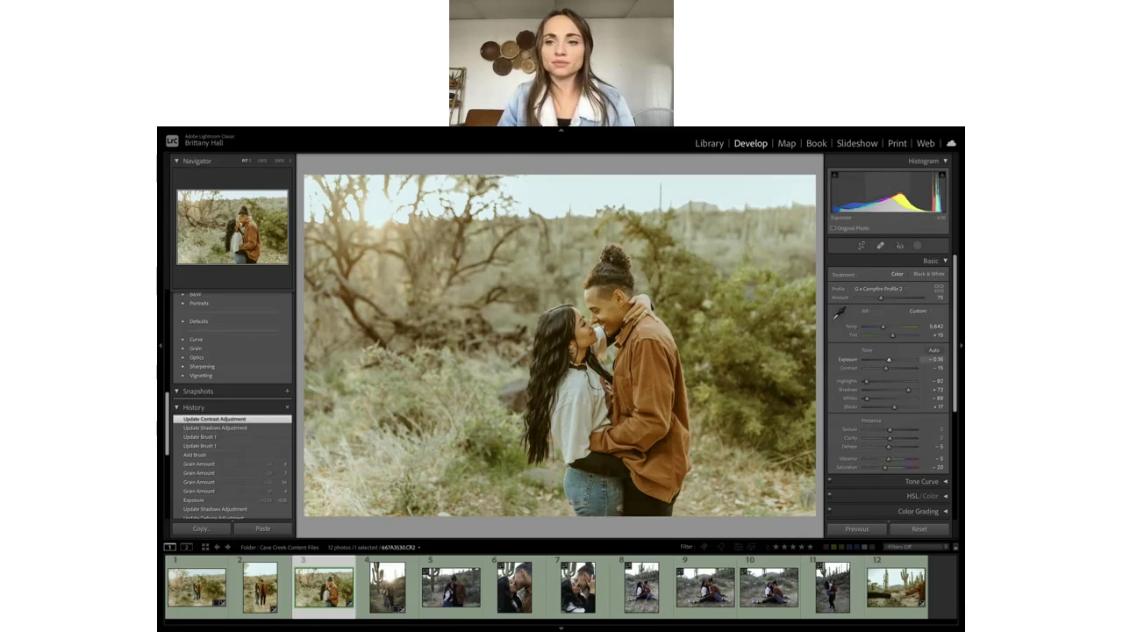
left_click_drag(908, 201, 892, 201)
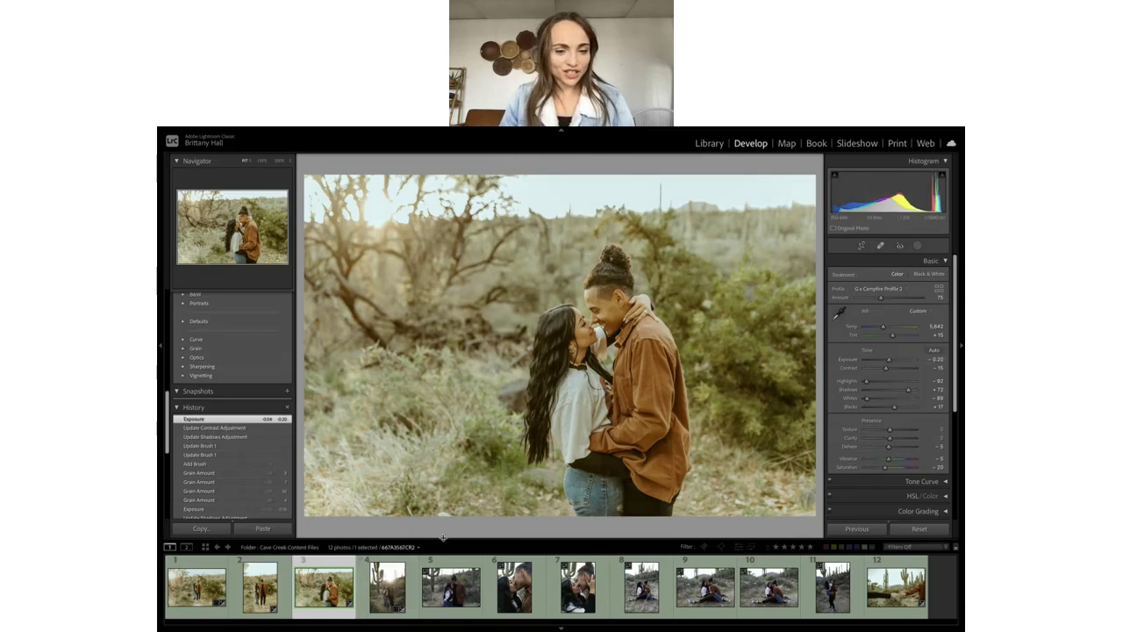
Sync the landscape kissing photo's warm edit onto the cactus couple portrait.
left_click(389, 600)
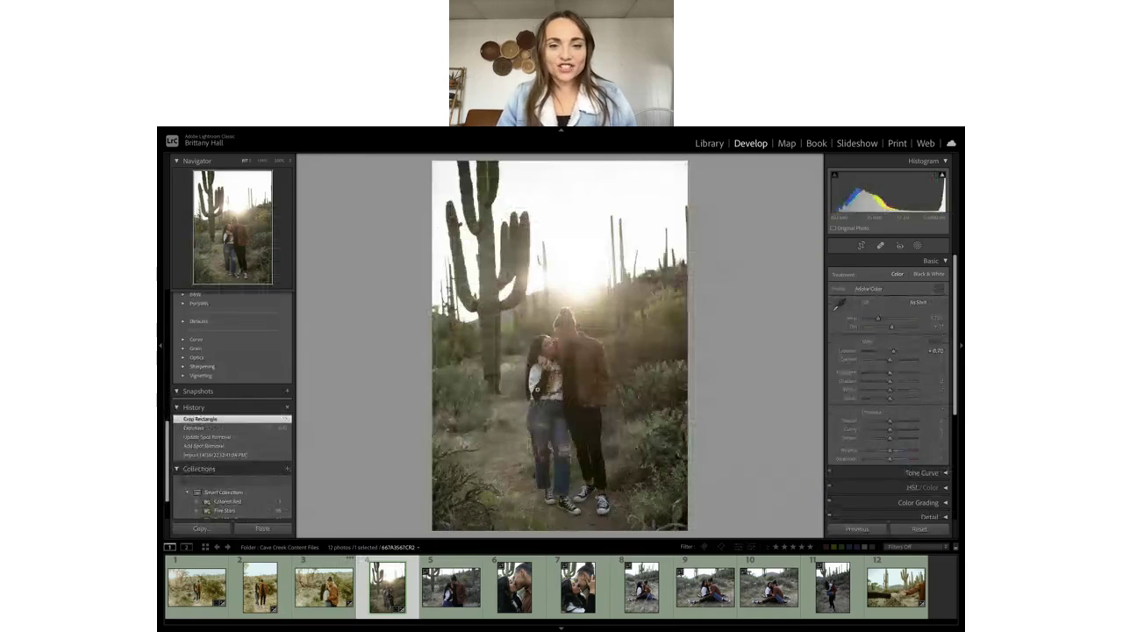
left_click(564, 334)
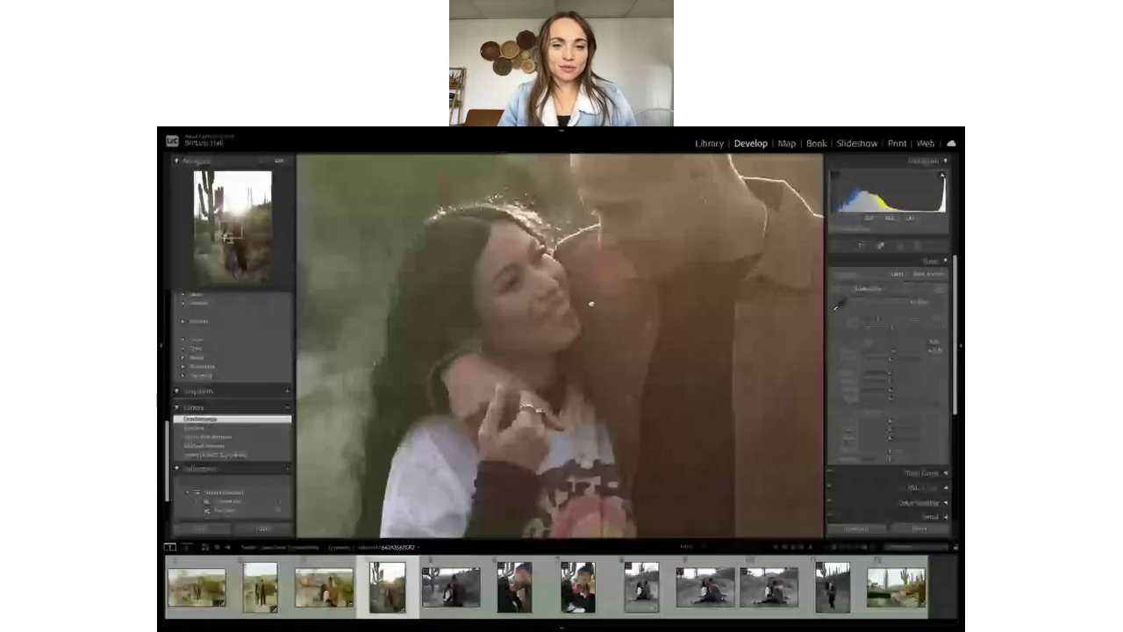
left_click(591, 304)
left_click(351, 590)
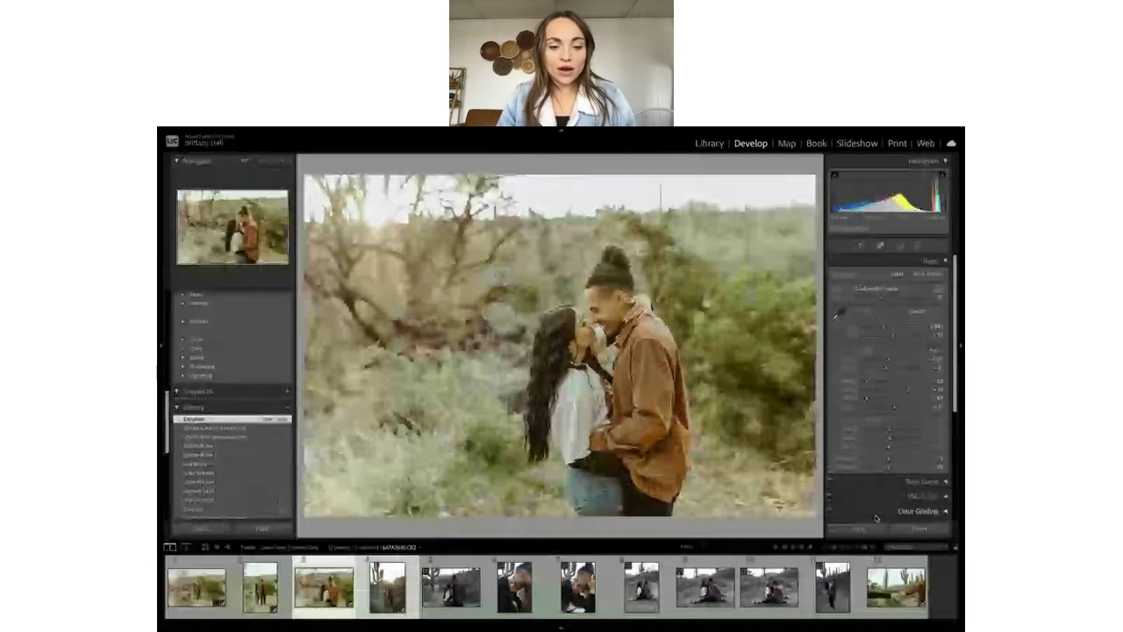
left_click(865, 529)
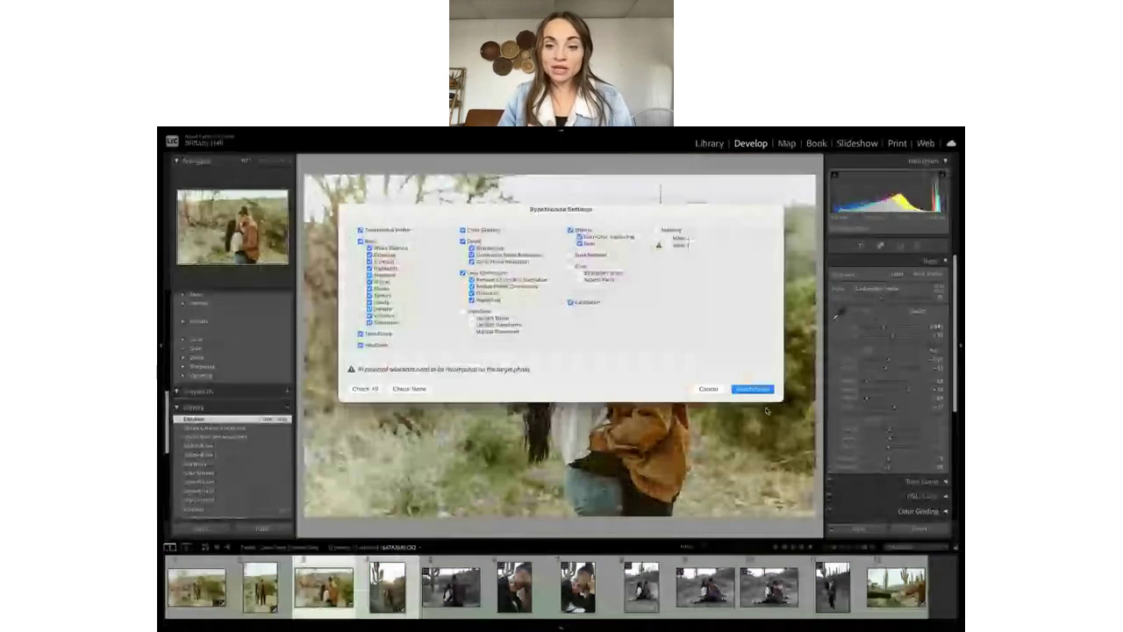
left_click(753, 389)
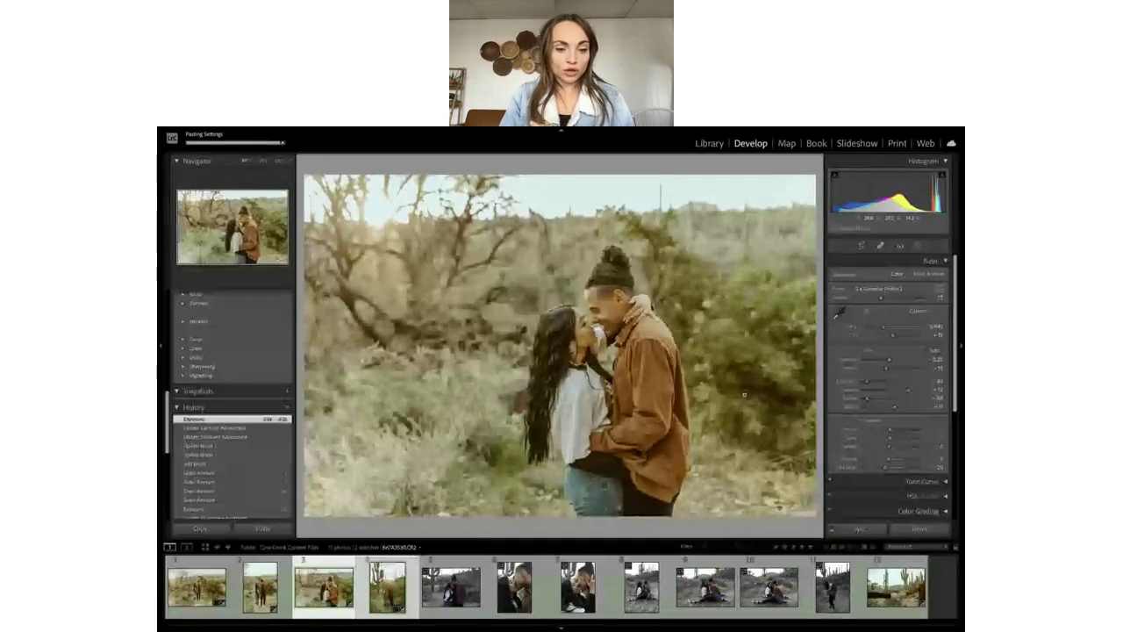
key("Right")
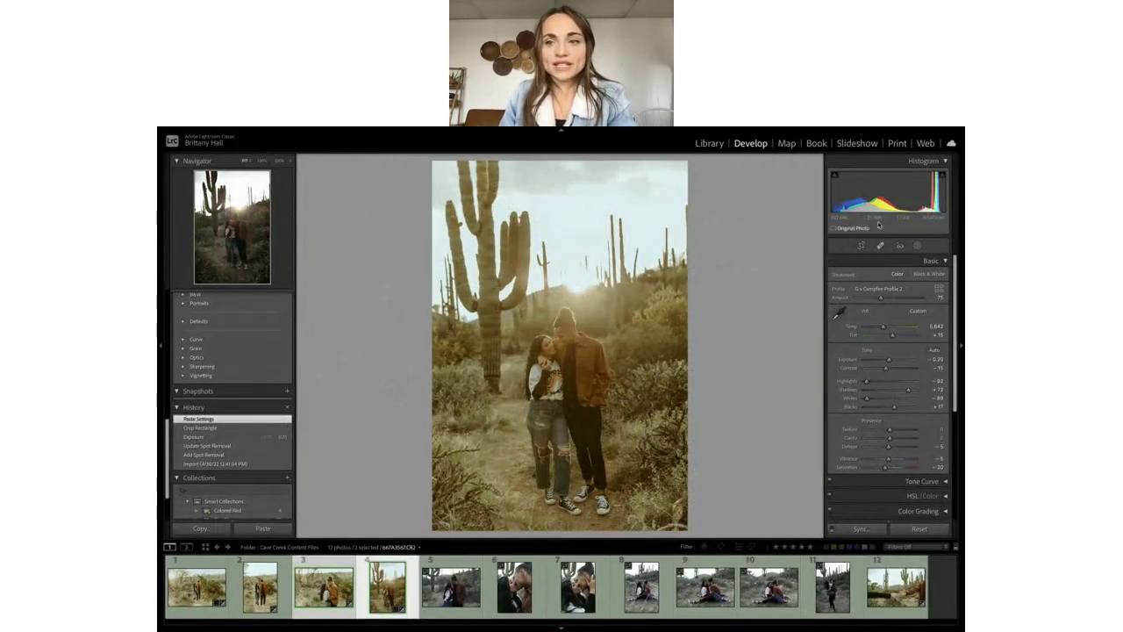
Raise the cactus portrait's exposure to +0.12, inspecting the woman's face and jeans up close.
left_click_drag(879, 202, 897, 203)
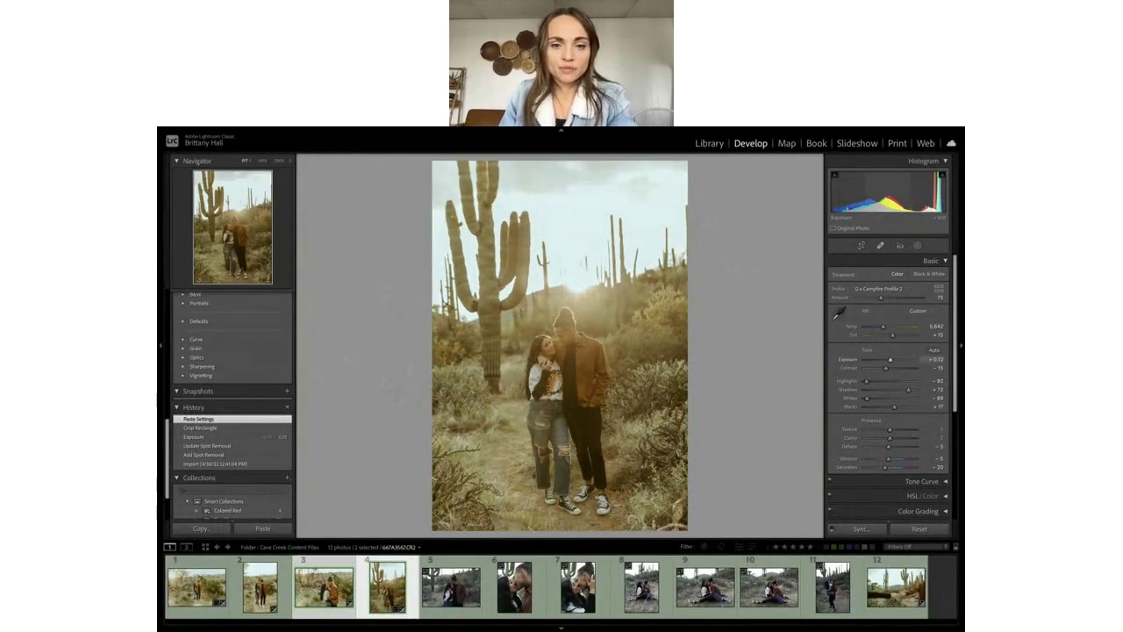
left_click(557, 342)
left_click_drag(509, 479, 598, 337)
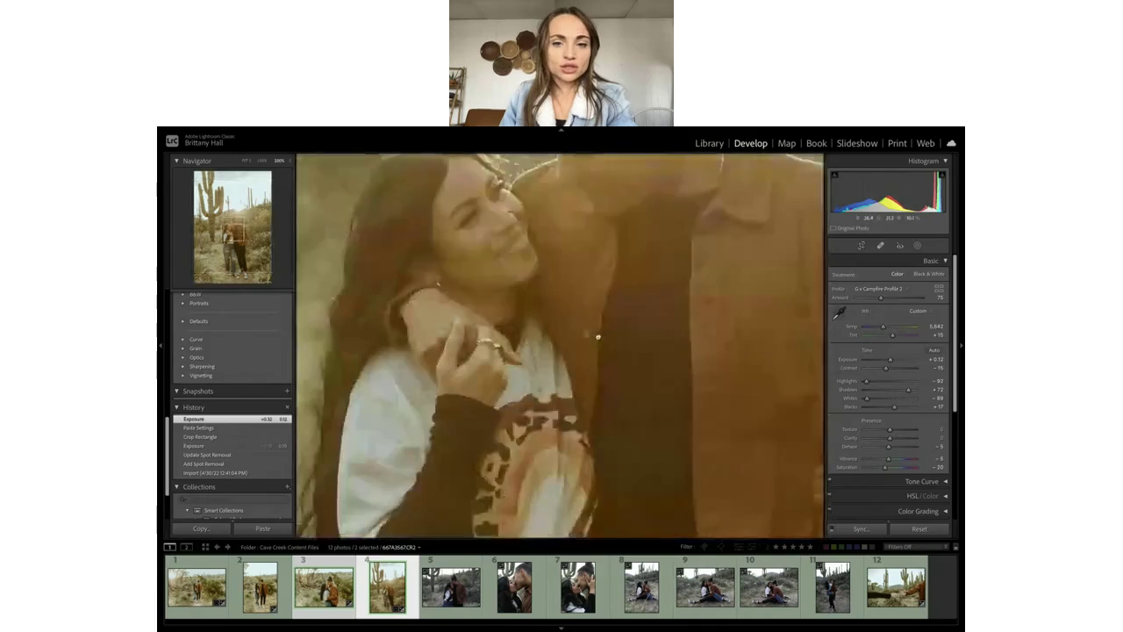
scroll(598, 337, "down", 2)
key("ctrl+minus")
key("ctrl+minus")
key("ctrl+minus")
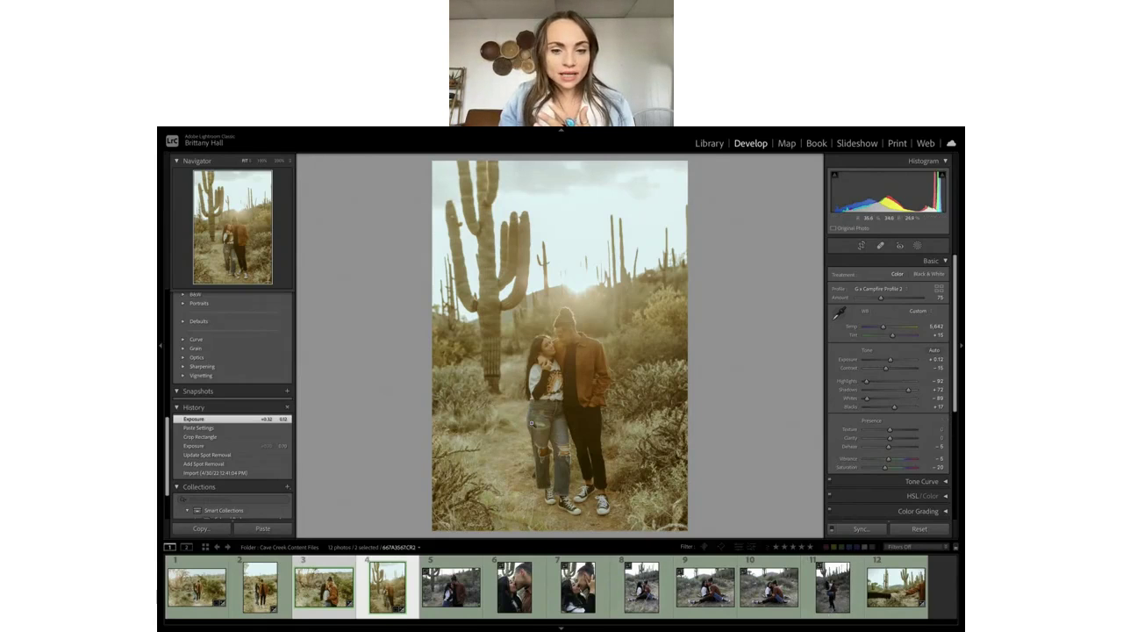
left_click(533, 426)
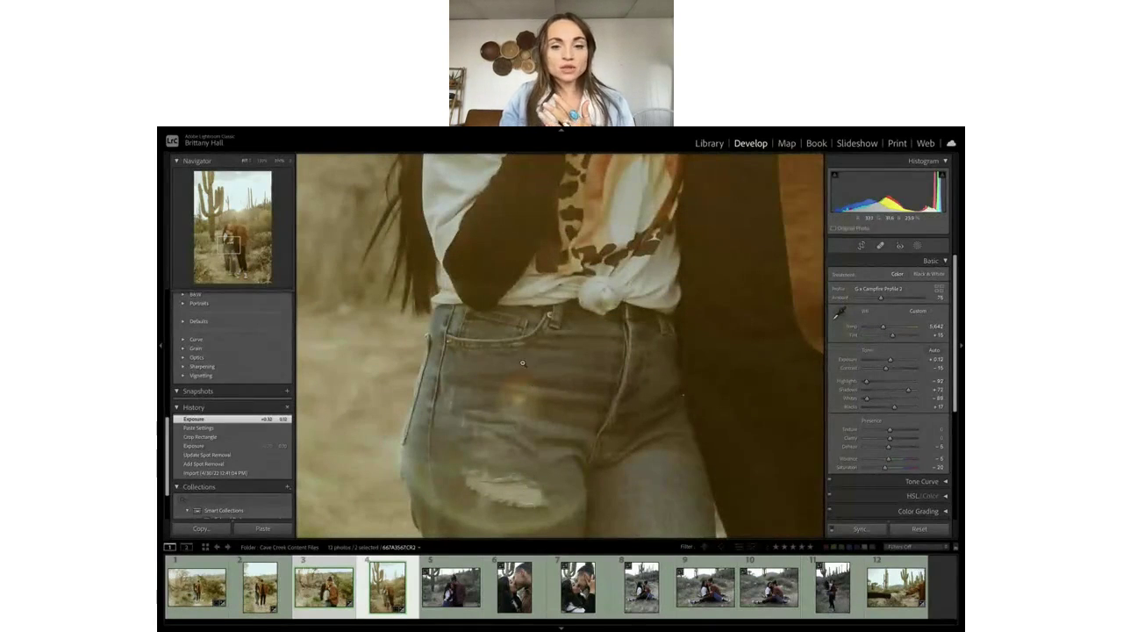
left_click(500, 382)
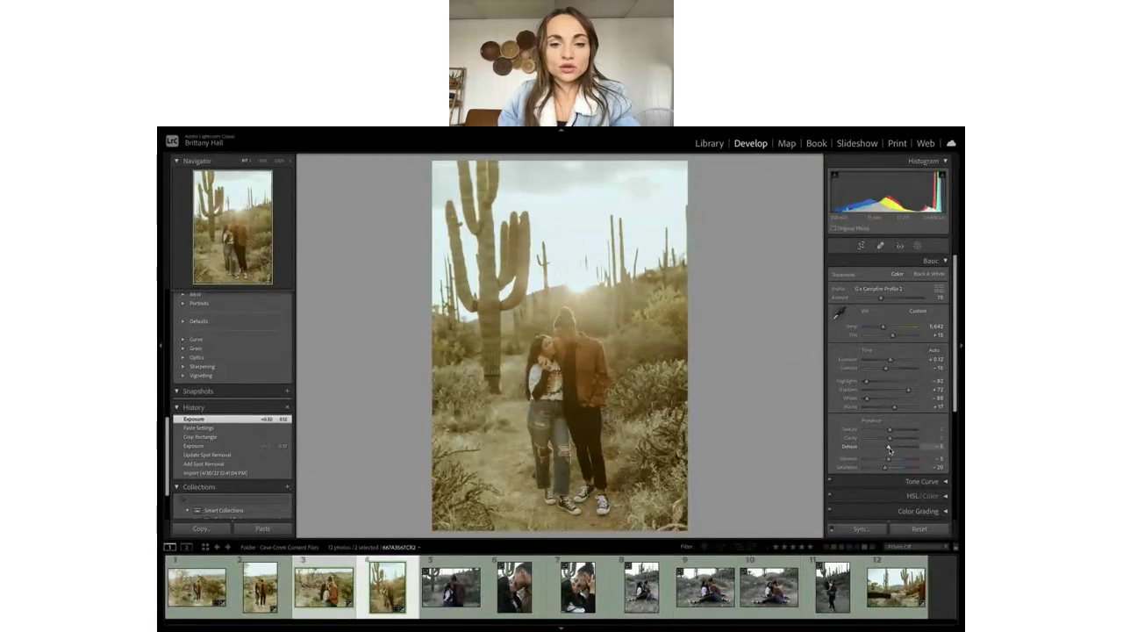
left_click_drag(889, 448, 889, 449)
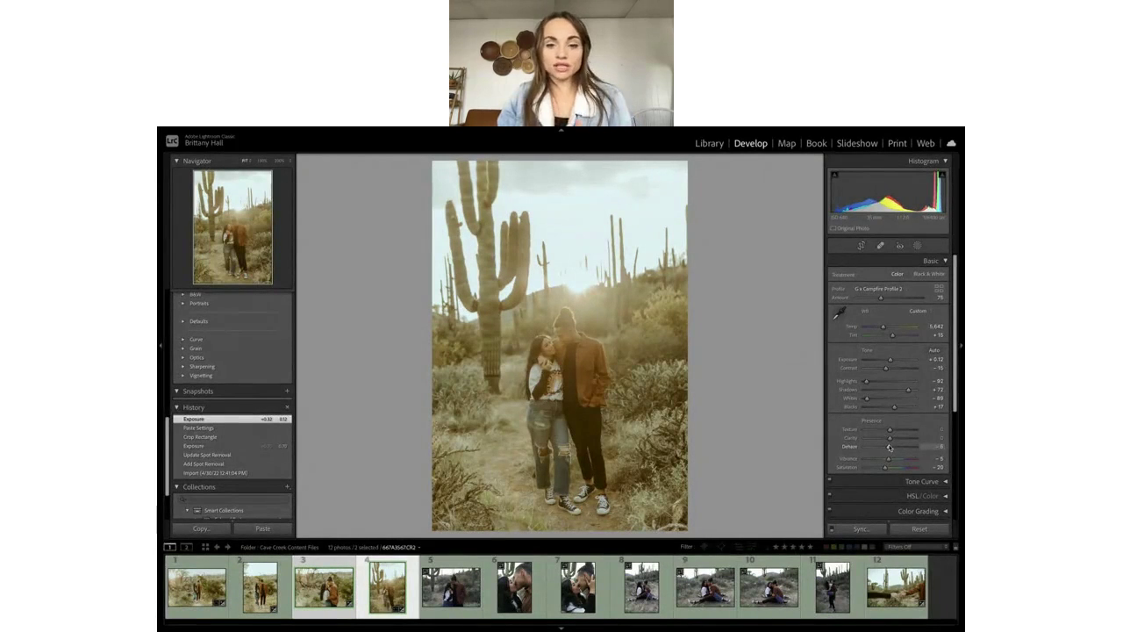
Mask the couple via Select Subject with overlay hidden, lifting shadows to about 22 plus slight dehaze.
left_click(917, 246)
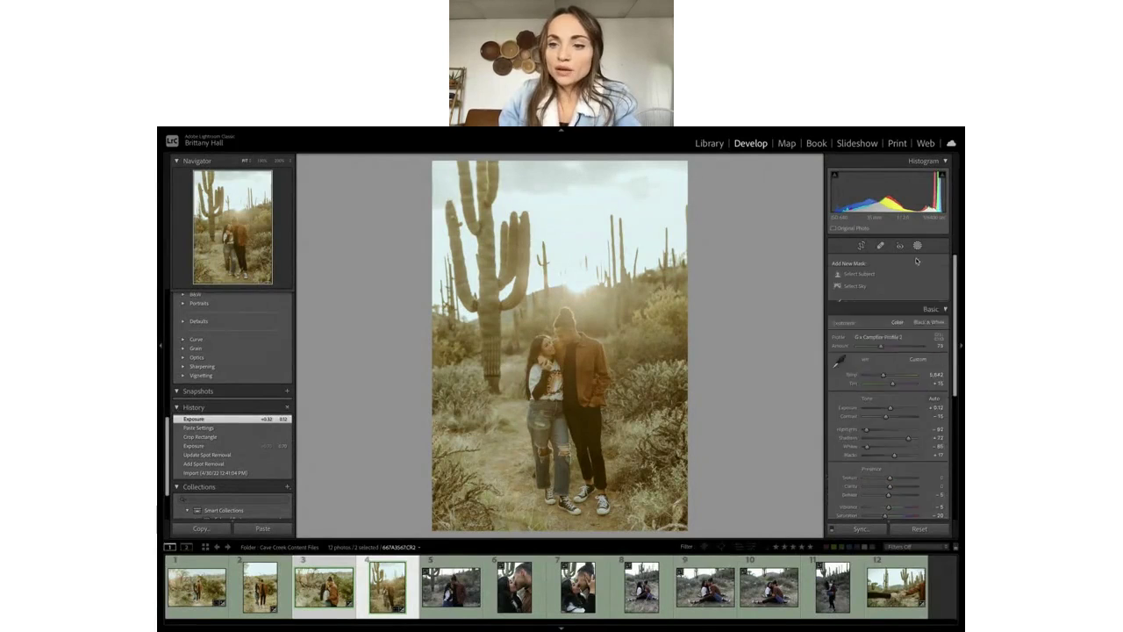
left_click(850, 275)
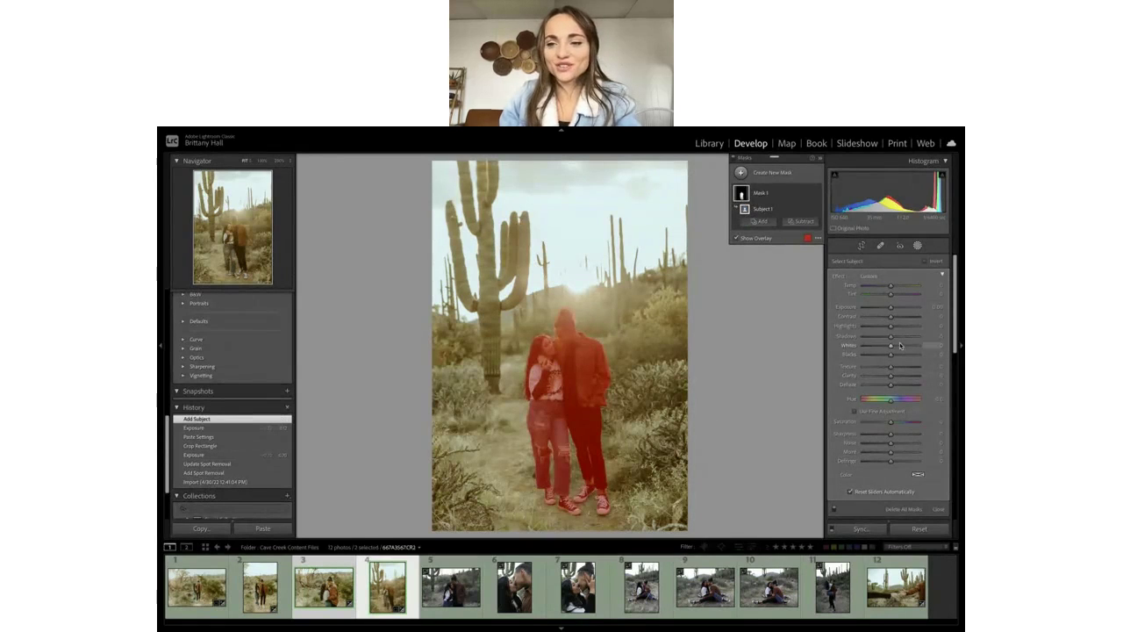
key("o")
left_click_drag(895, 337, 896, 317)
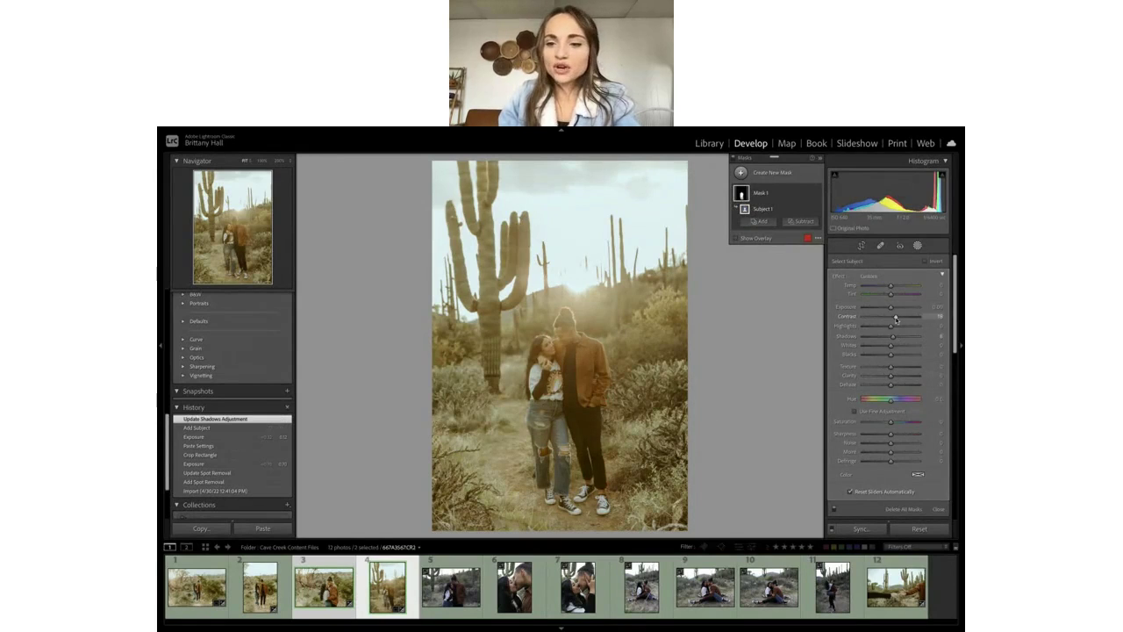
left_click_drag(897, 380, 899, 383)
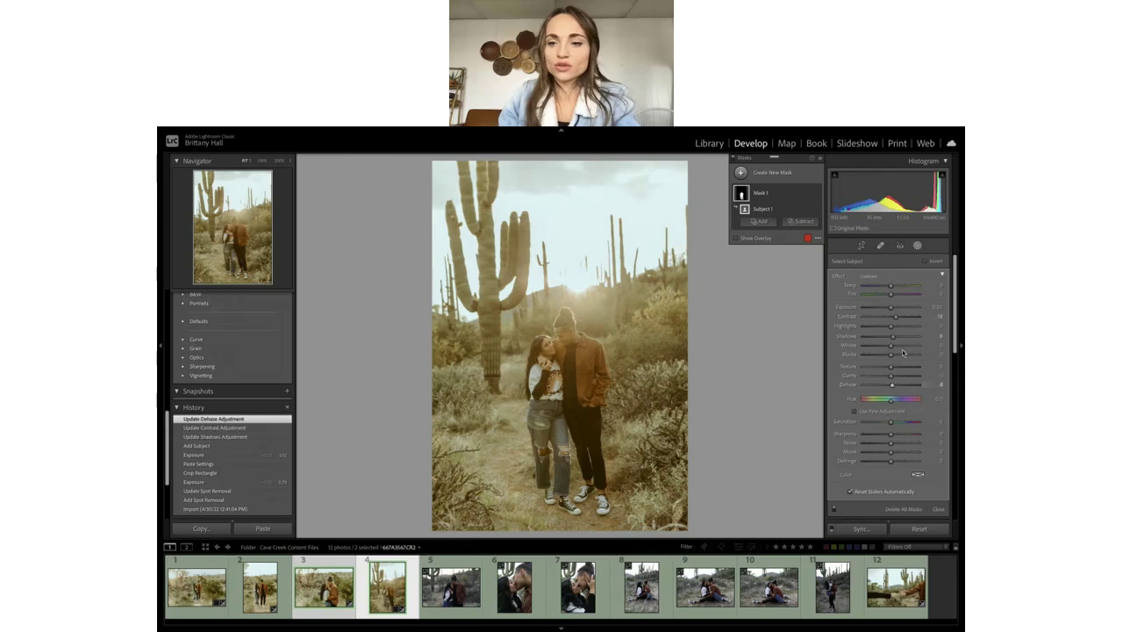
left_click_drag(900, 342, 898, 338)
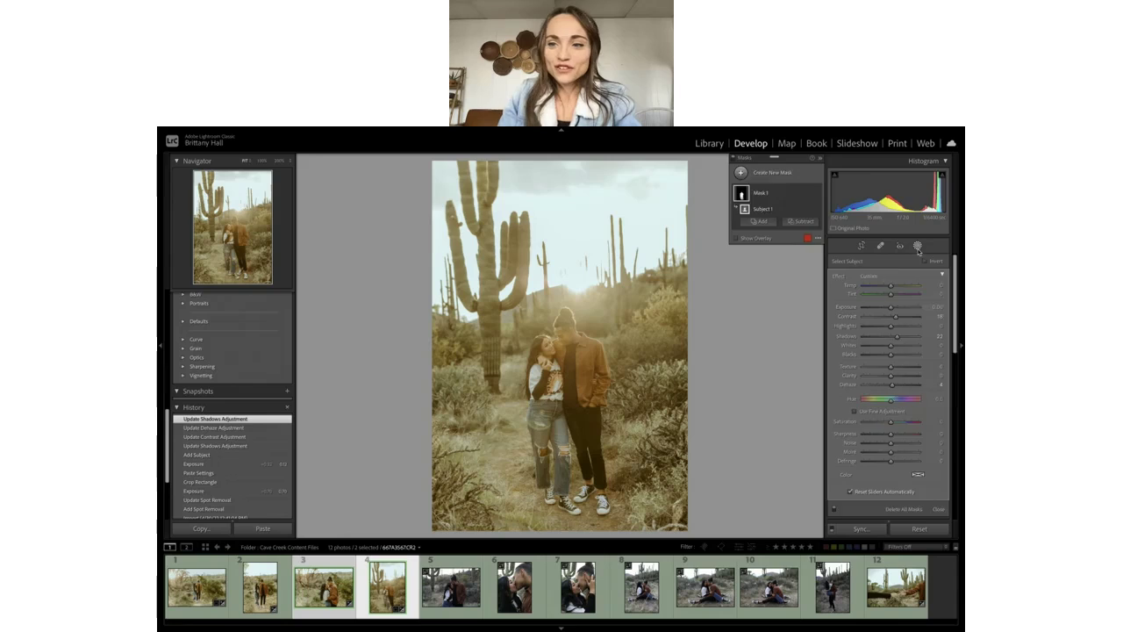
left_click(918, 246)
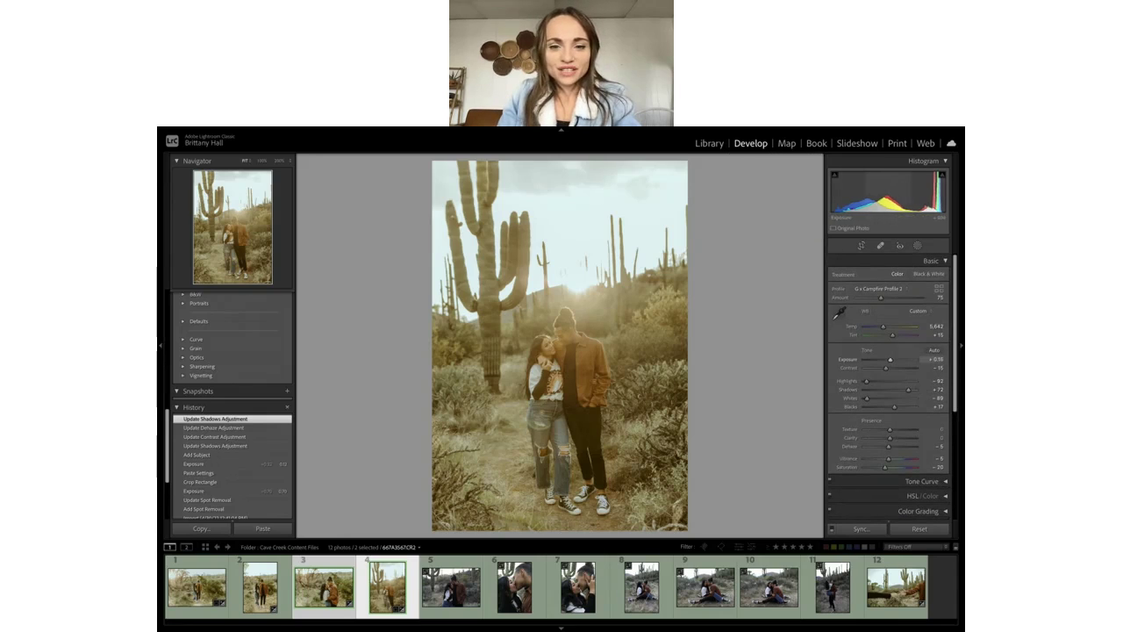
Set exposure to +0.12, compare photos 1–4 in Survey view, then open photo 5 in Develop.
left_click_drag(935, 359, 938, 359)
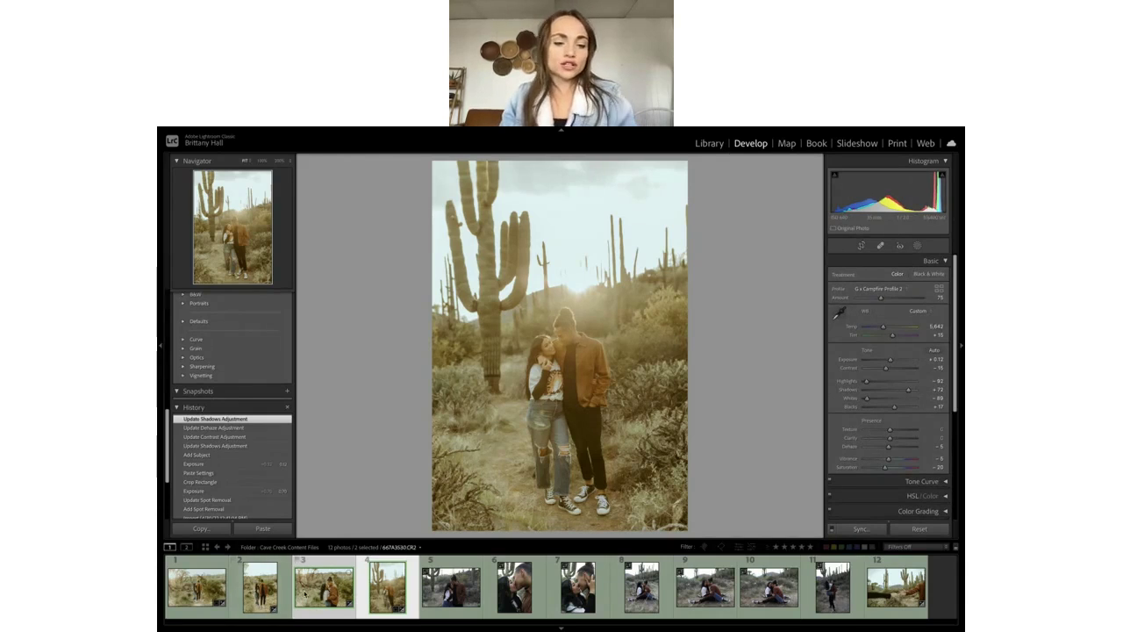
left_click(197, 589, "shift")
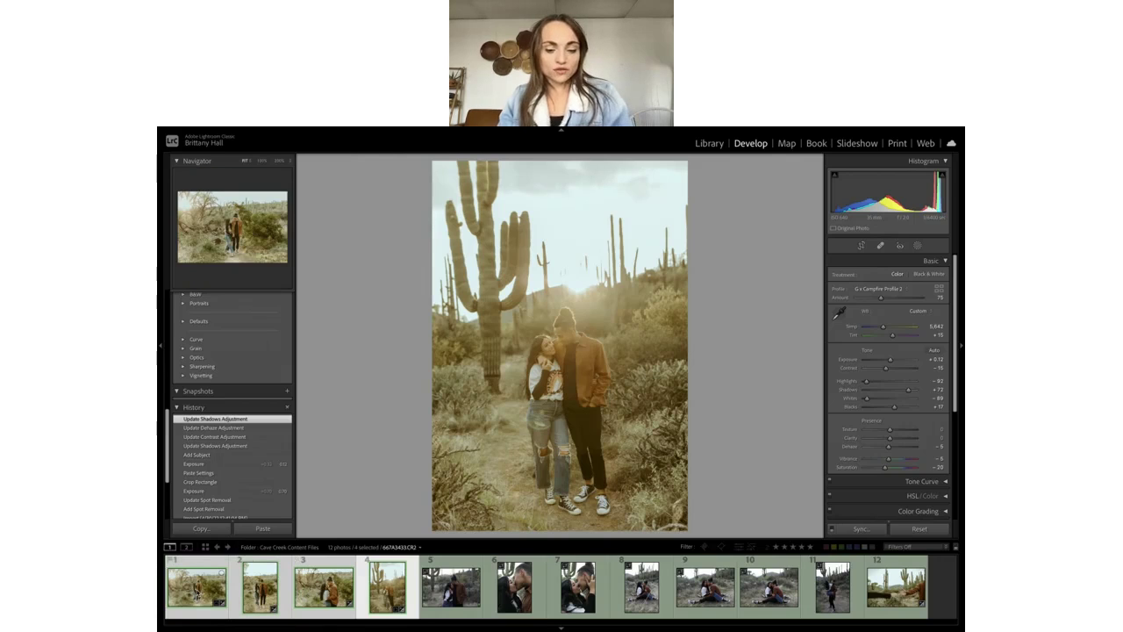
key("n")
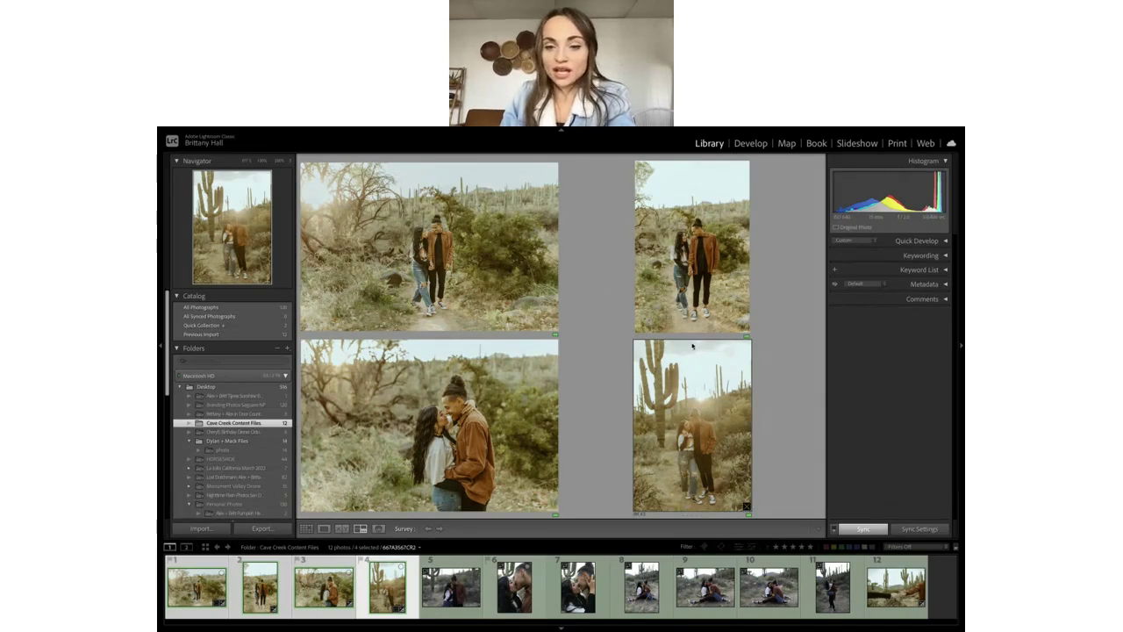
left_click(751, 143)
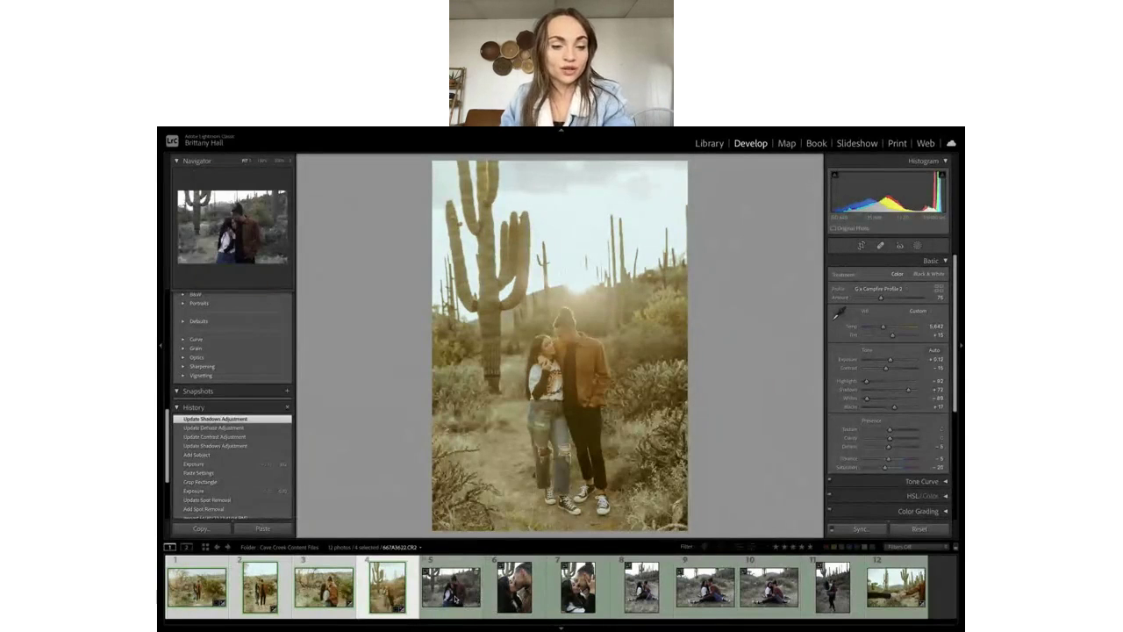
left_click(451, 592)
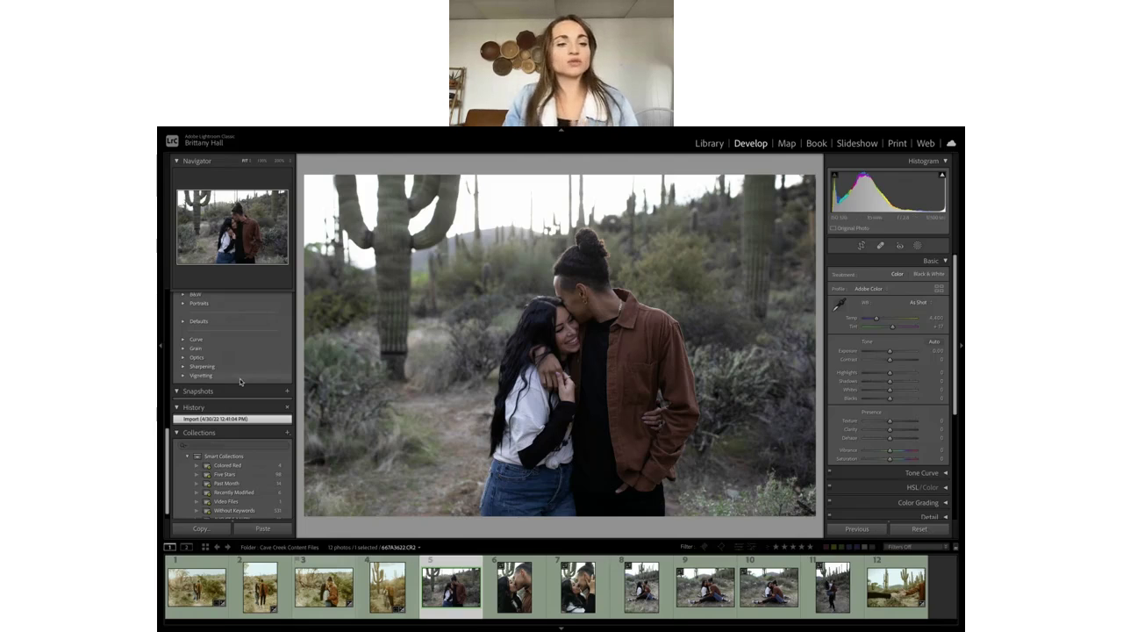
Apply the bw 2.1 black-and-white preset from the dc presets folder, after trying dc 2.4.
scroll(250, 388, "up", 3)
scroll(250, 388, "up", 3)
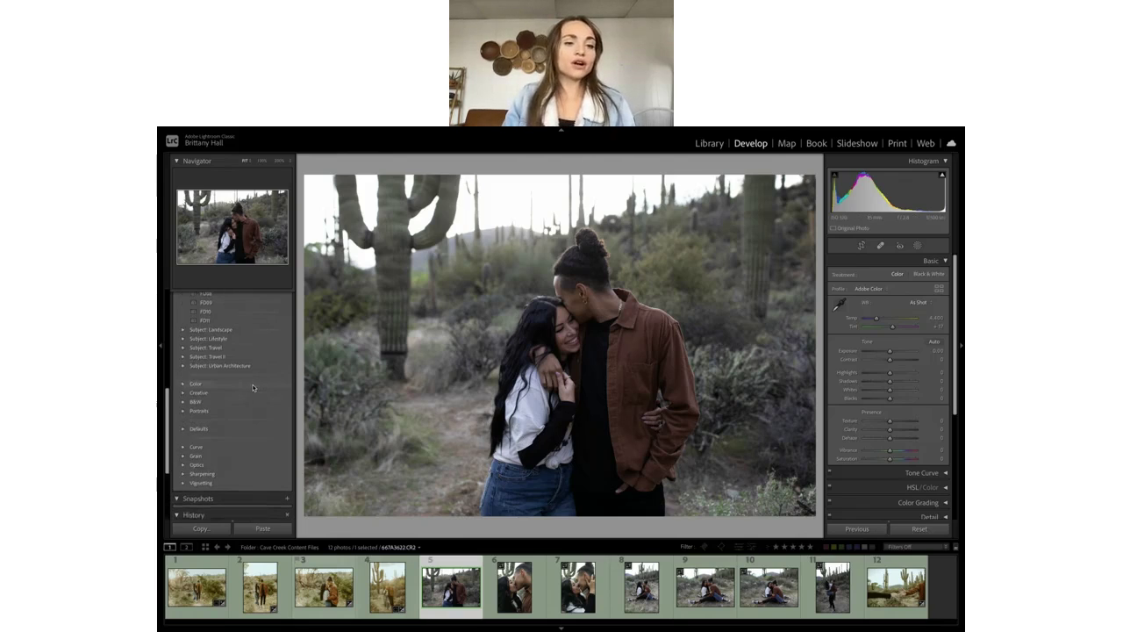
left_click(183, 409)
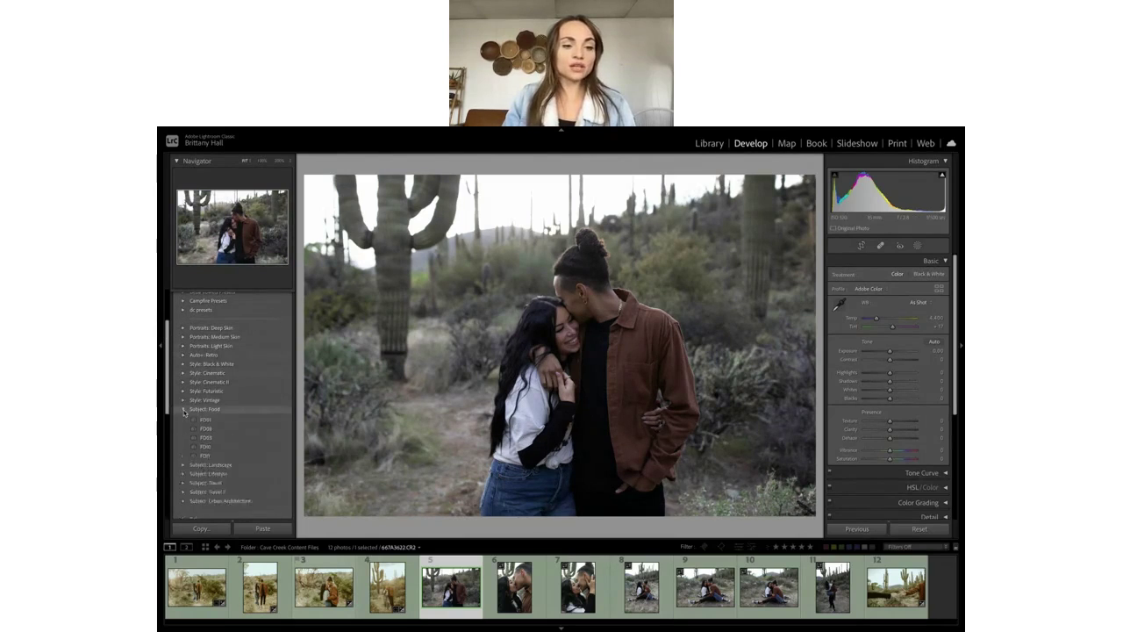
left_click(185, 410)
scroll(210, 394, "up", 3)
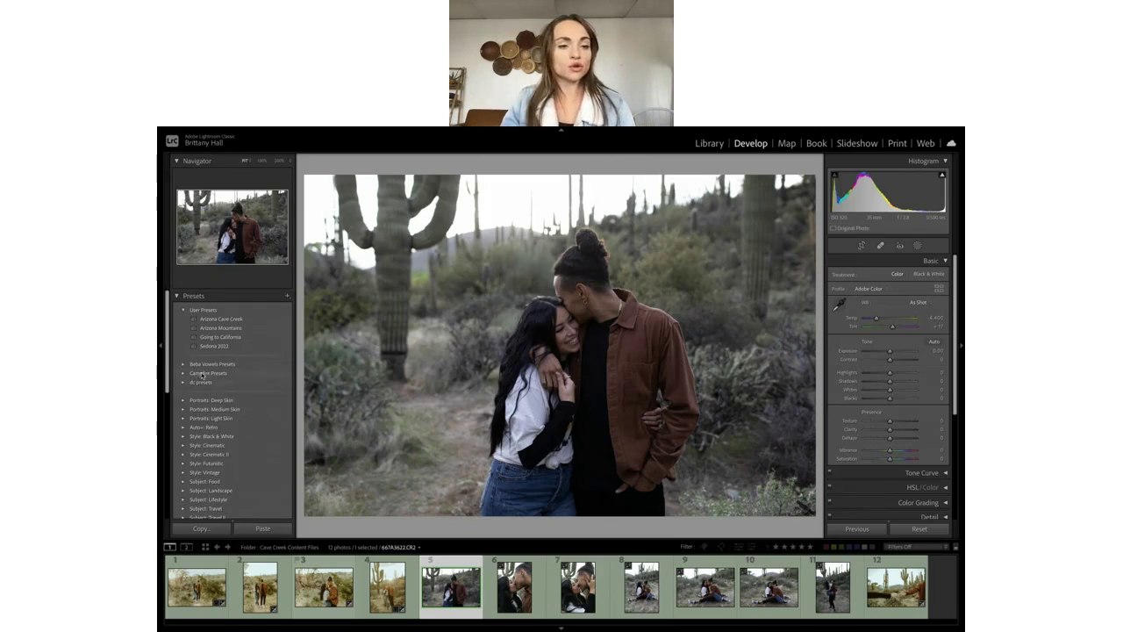
left_click(184, 383)
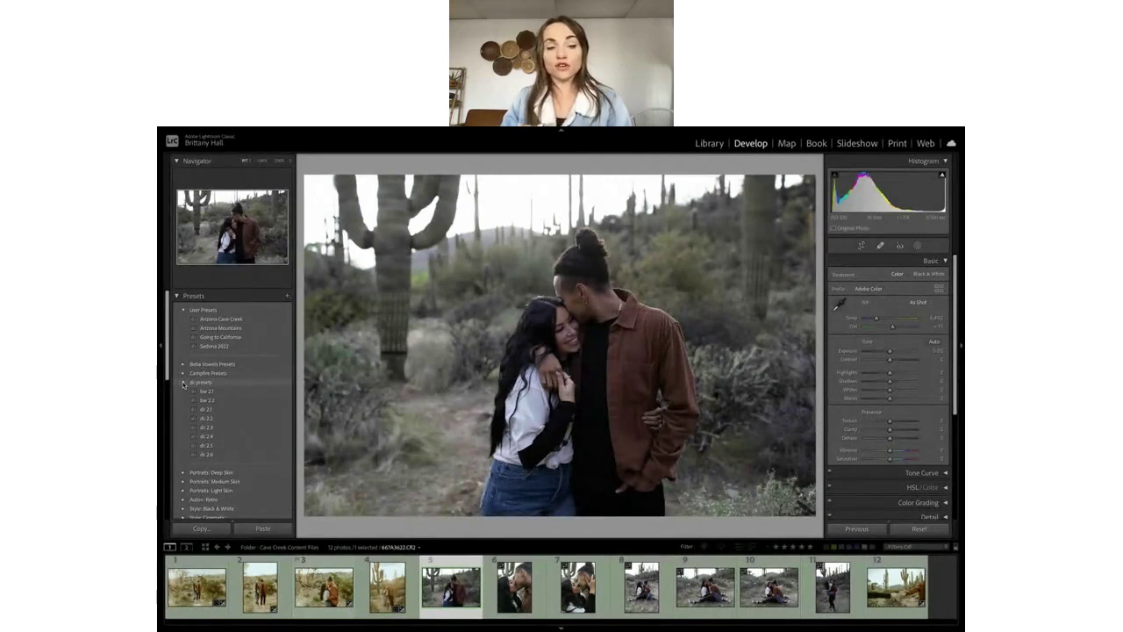
left_click(207, 436)
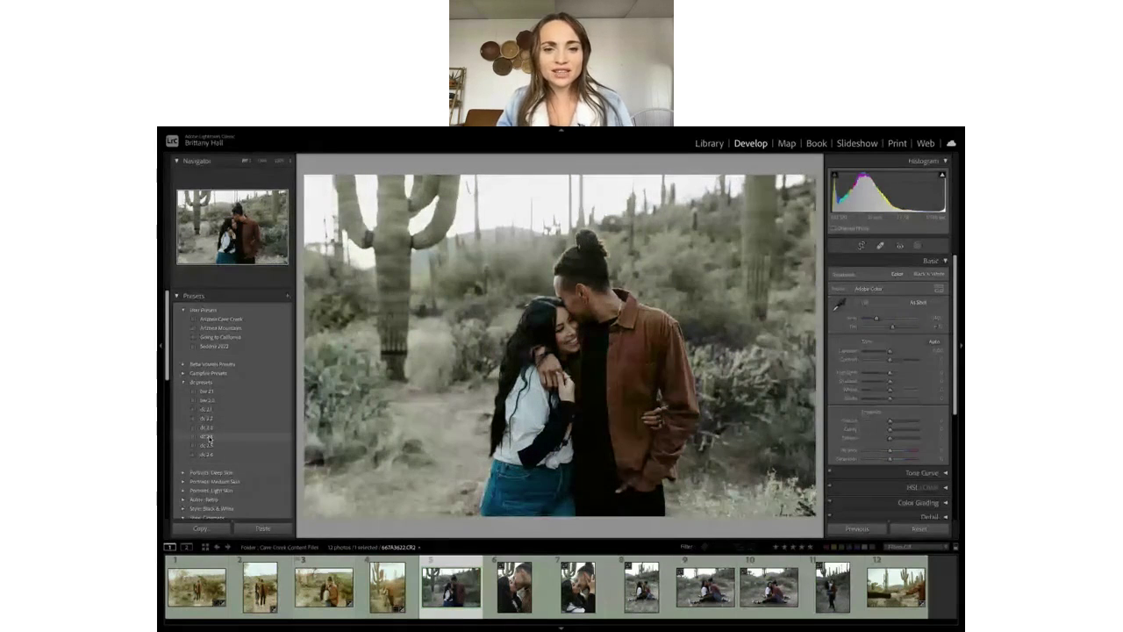
left_click(184, 381)
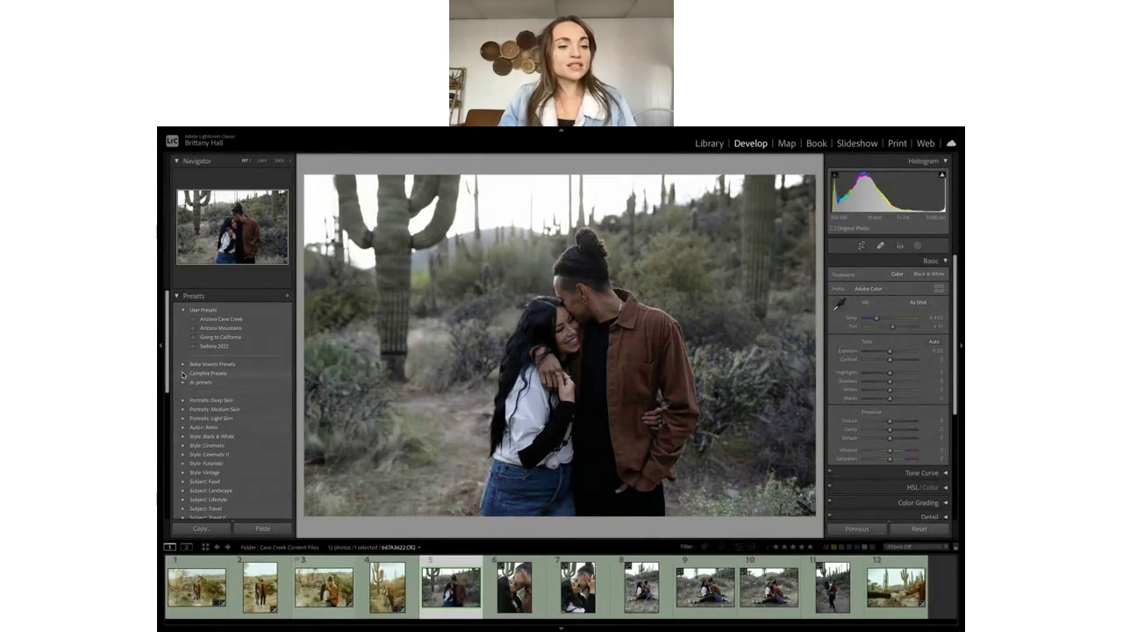
left_click(184, 381)
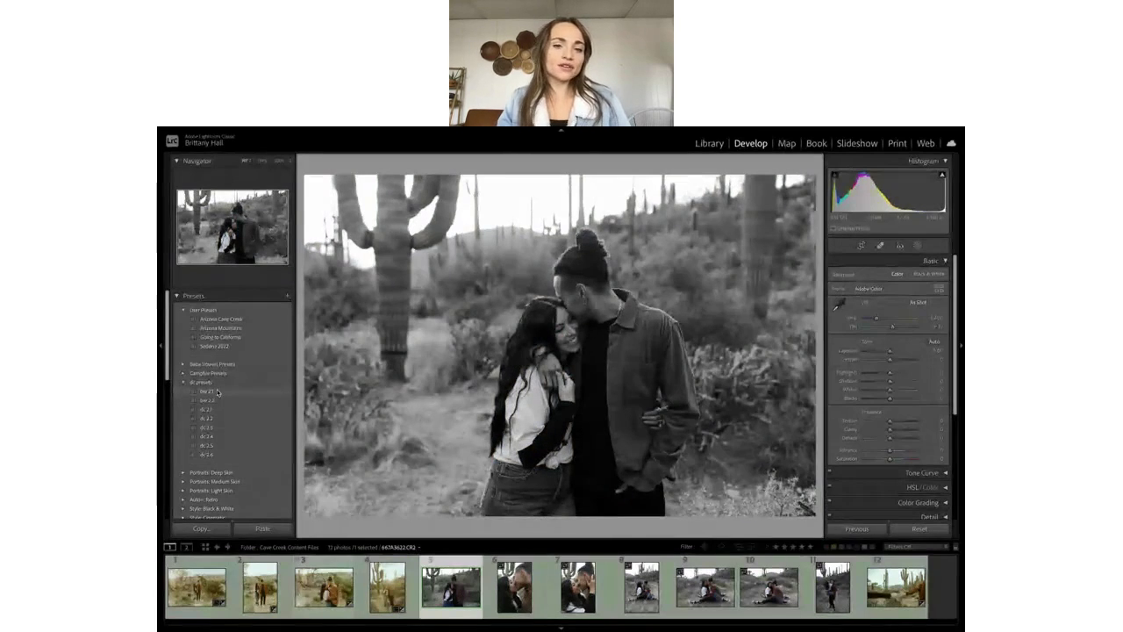
left_click(217, 392)
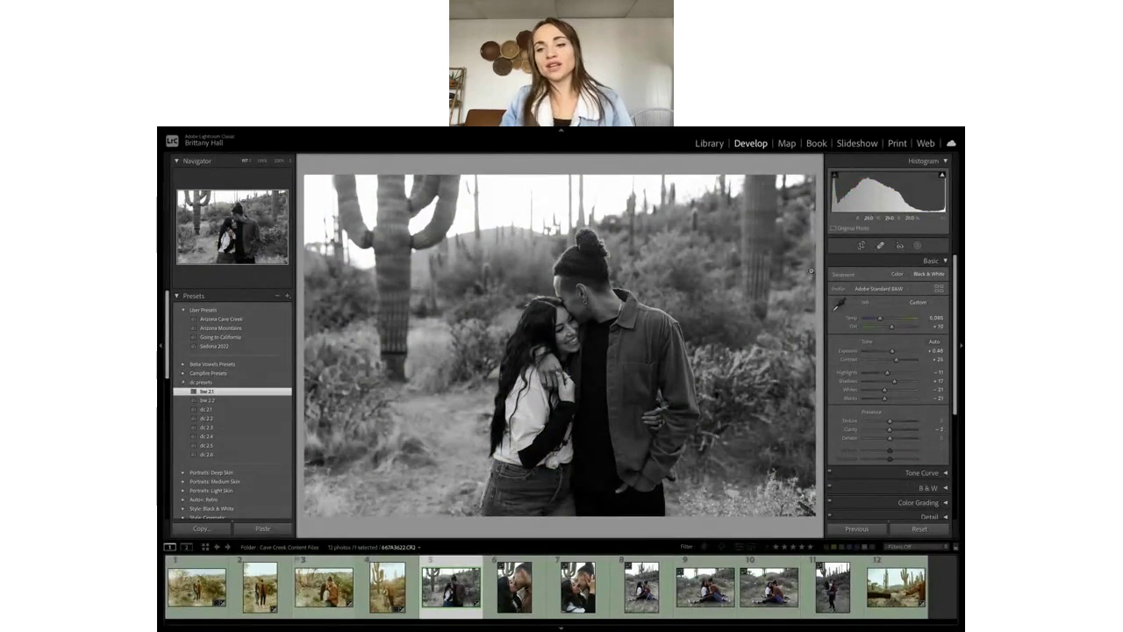
Lift Shadows to about +73, pull Highlights to about -56, and create a virtual copy of photo 5.
left_click_drag(895, 381, 909, 383)
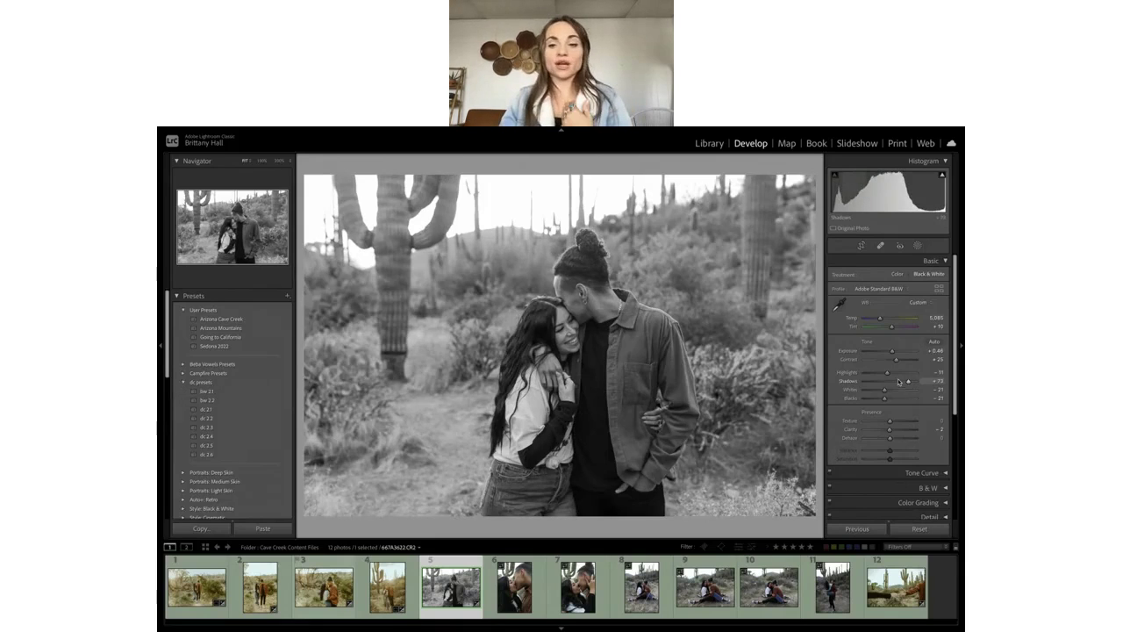
left_click(874, 377)
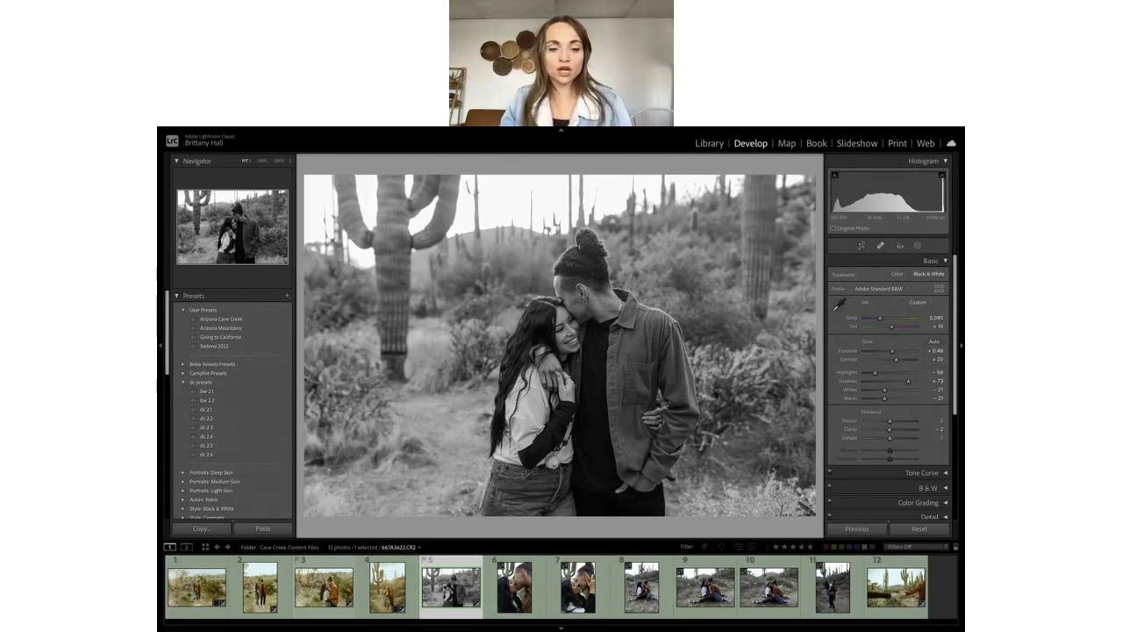
right_click(445, 588)
left_click(463, 544)
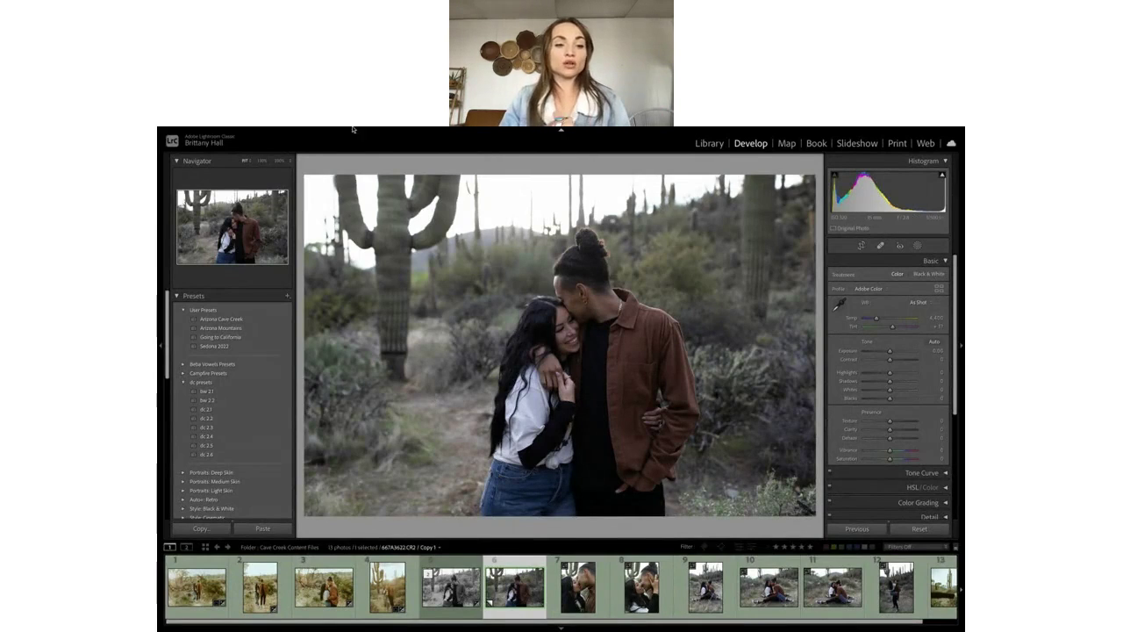
Apply the Campfire Dawn Photo 6 BW preset to the copy, with Shadows +80 and Exposure +0.20.
left_click(184, 383)
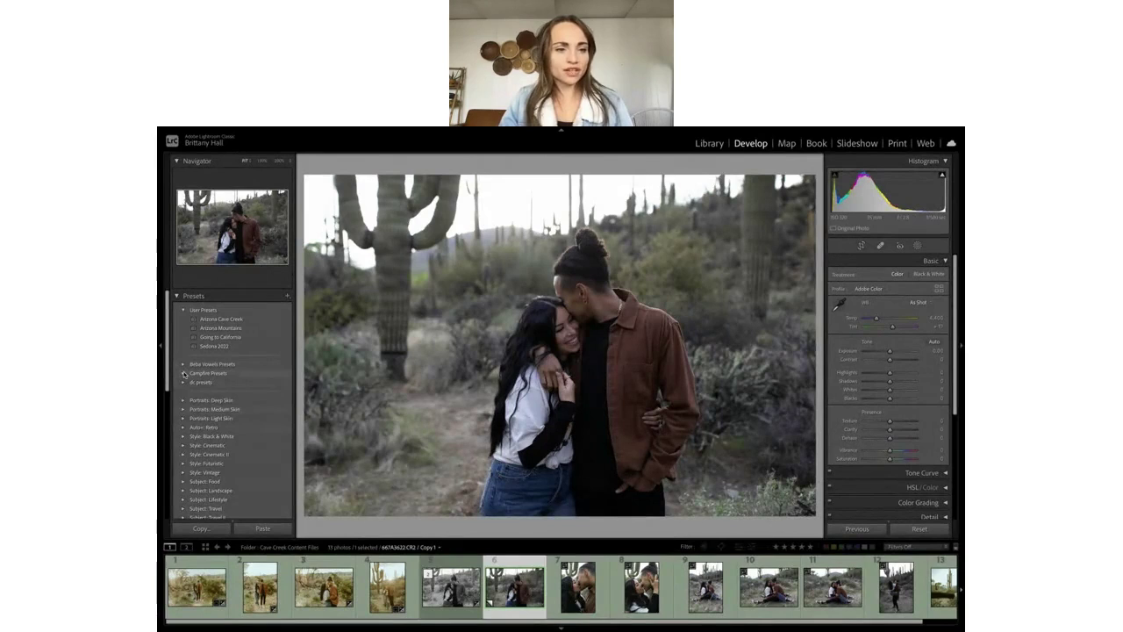
left_click(185, 375)
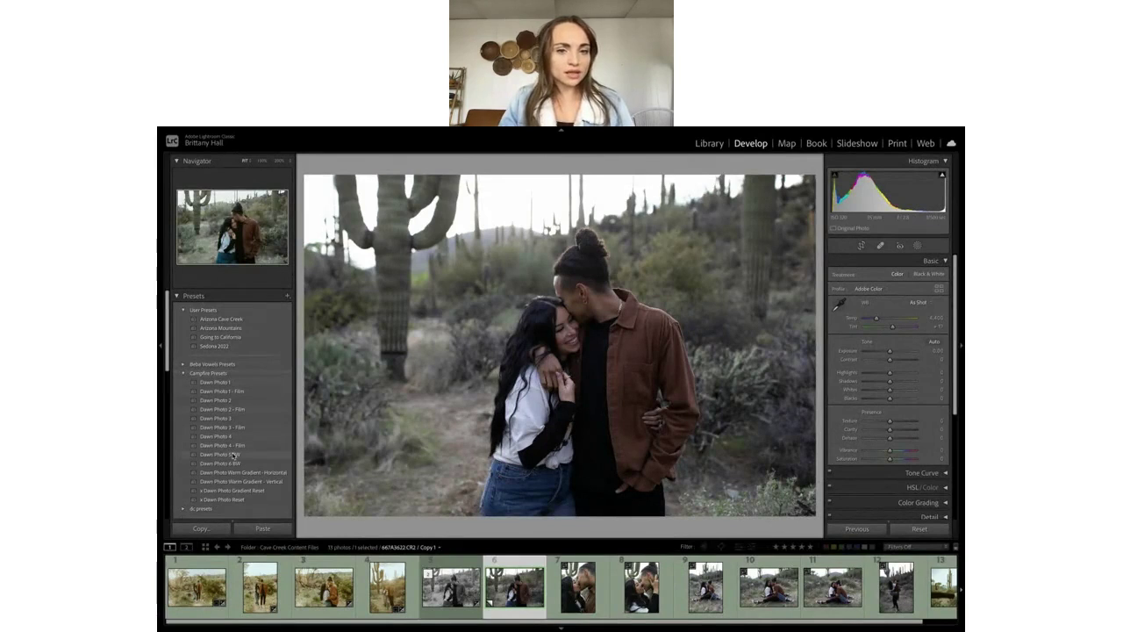
left_click(233, 455)
left_click(235, 464)
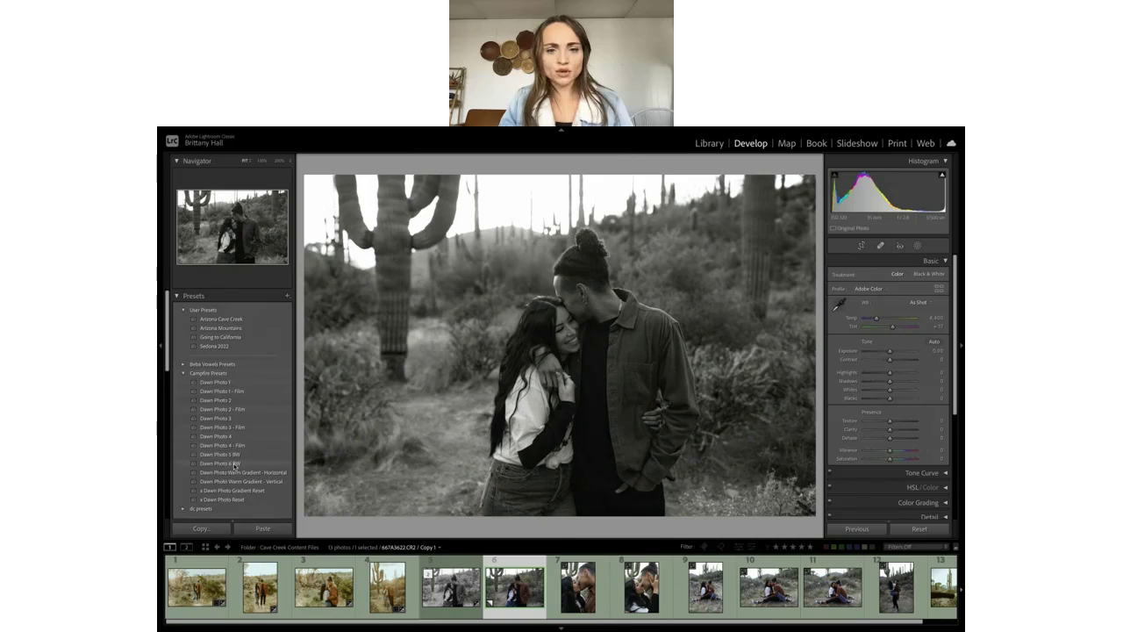
left_click(236, 464)
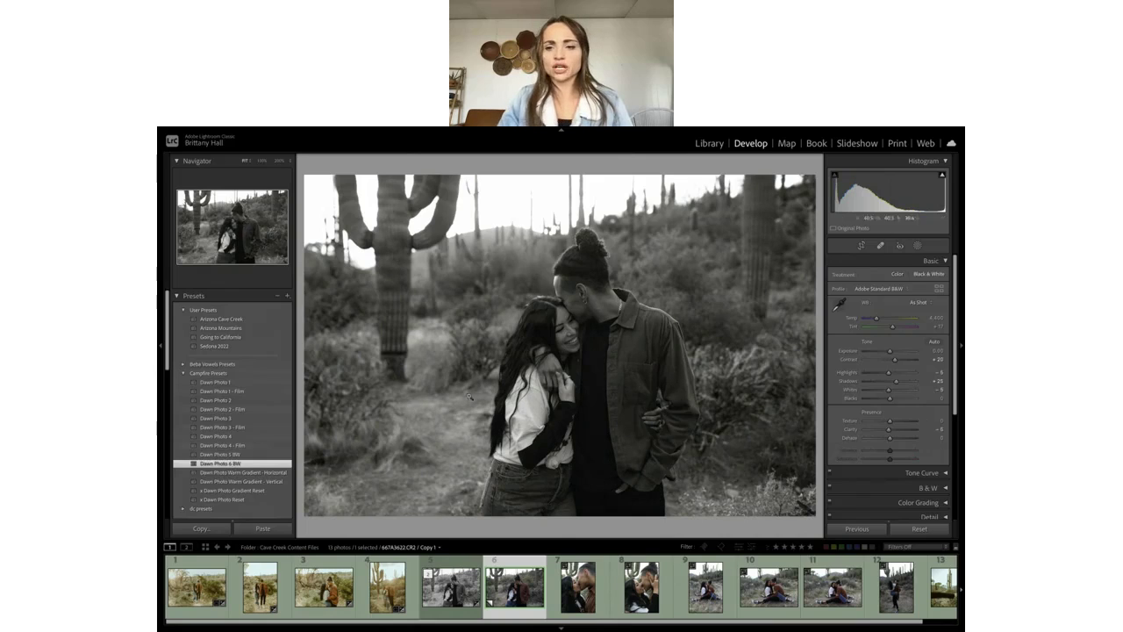
left_click(909, 383)
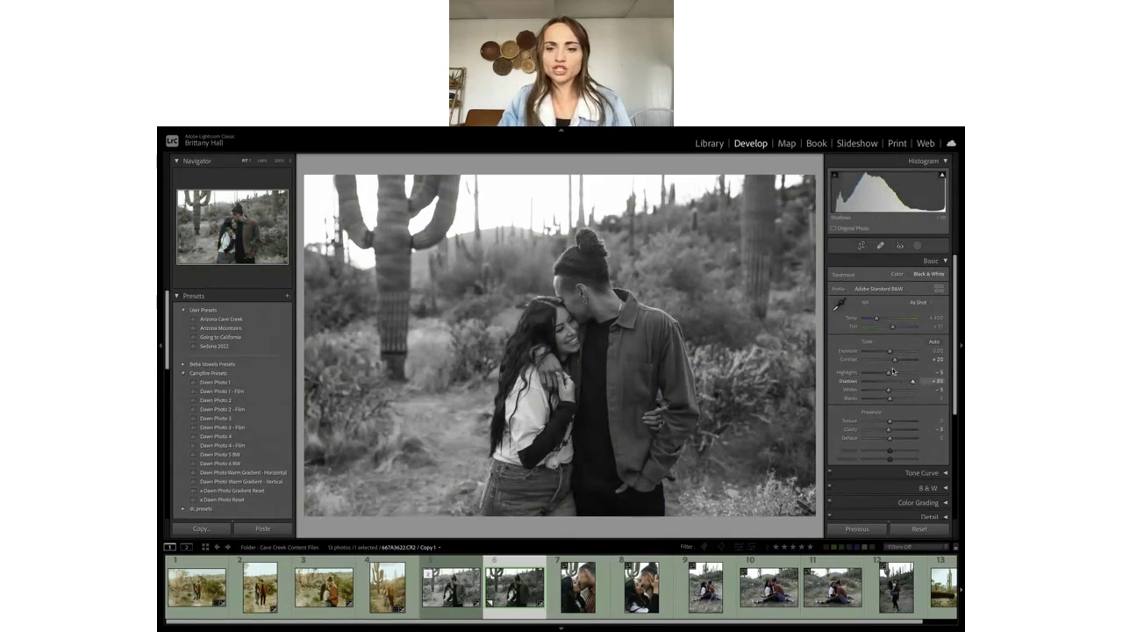
left_click_drag(872, 208, 877, 208)
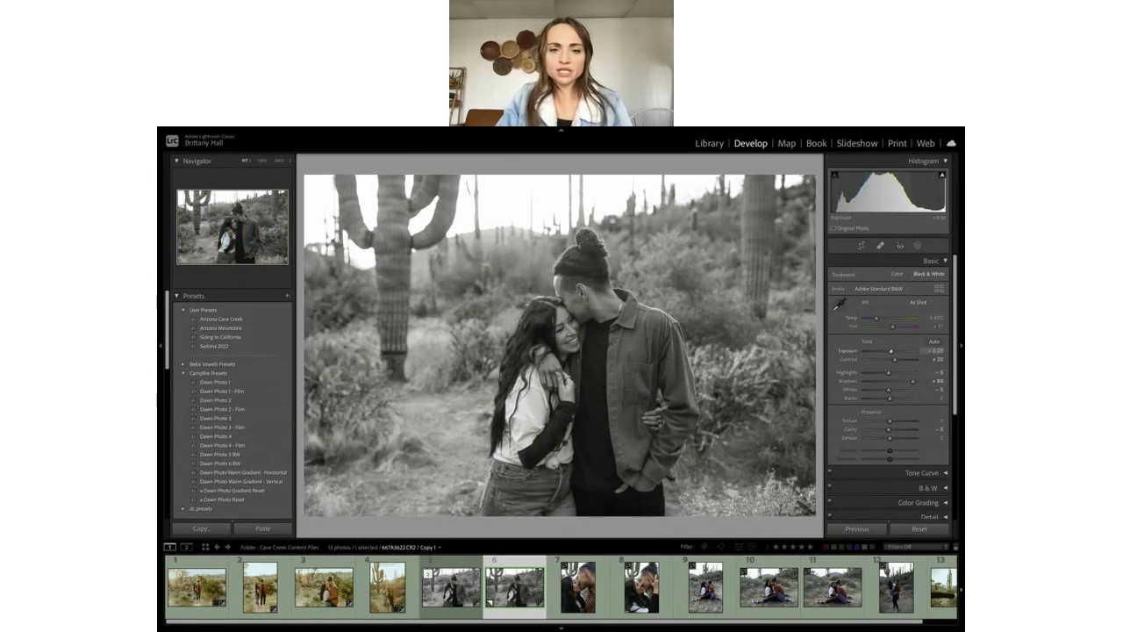
Zoom to 200% on the woman's face and compare it against the original bw 2.1 photo.
left_click(567, 304)
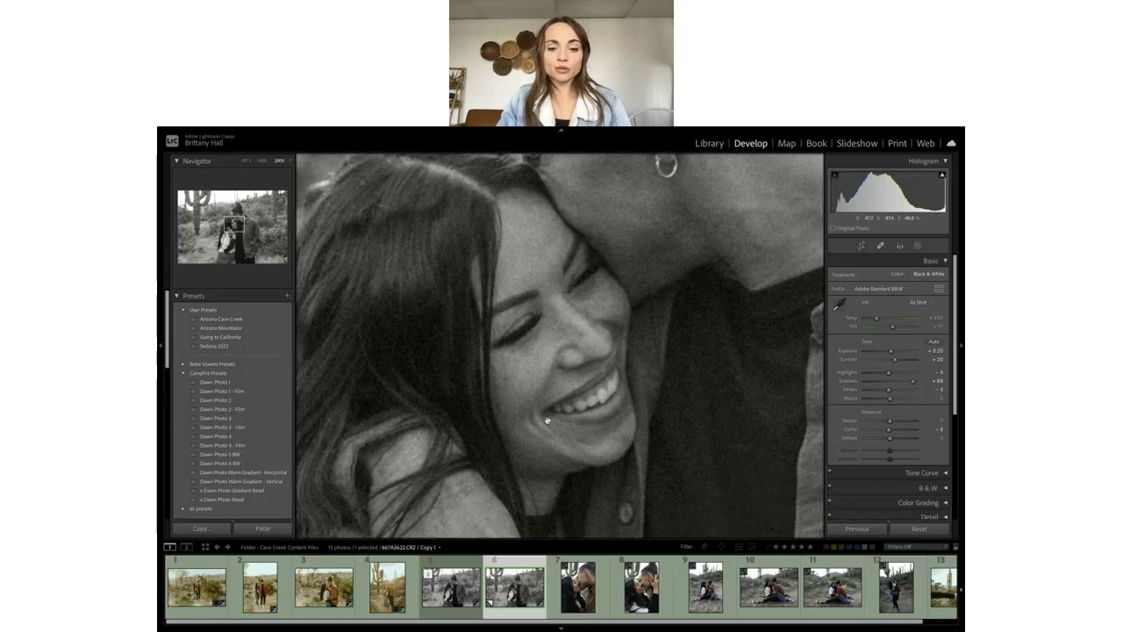
key("Left")
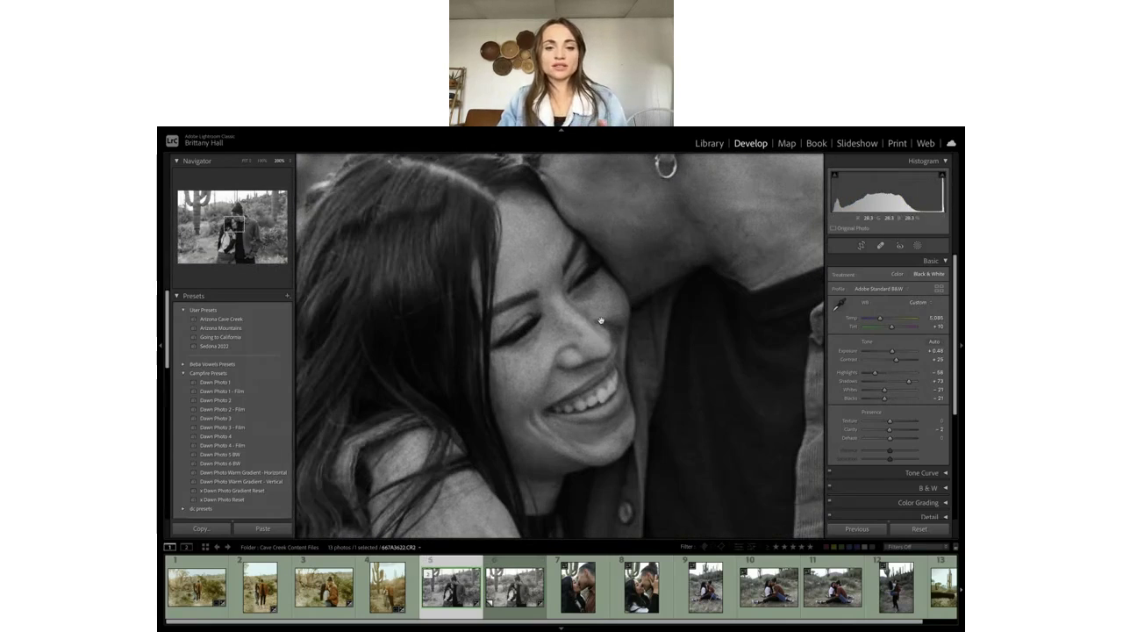
key("Right")
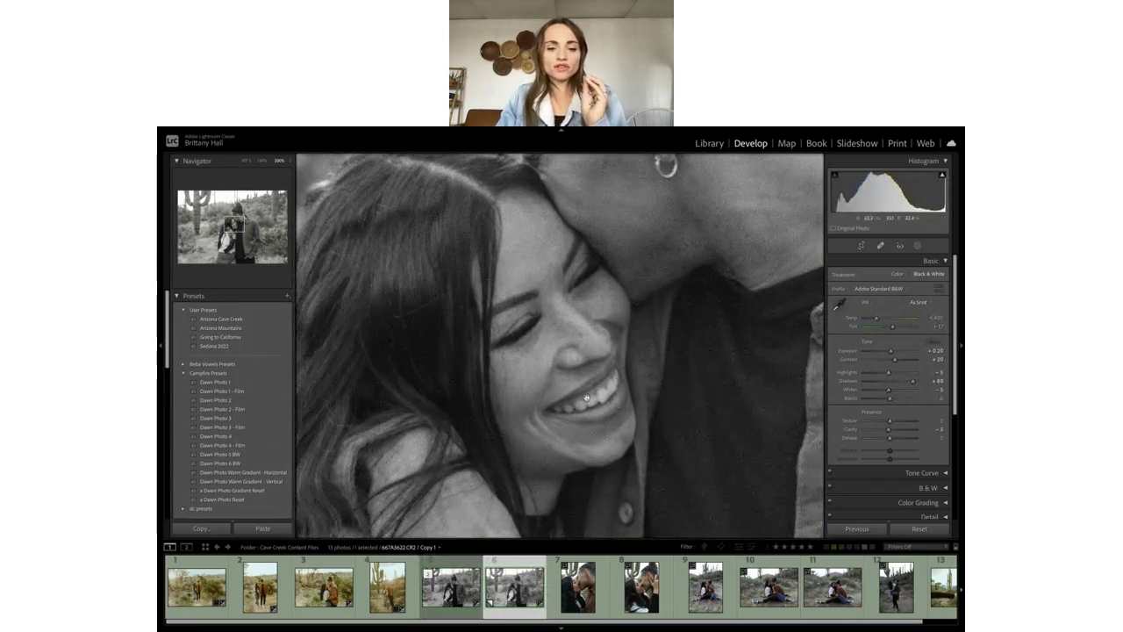
left_click(595, 372)
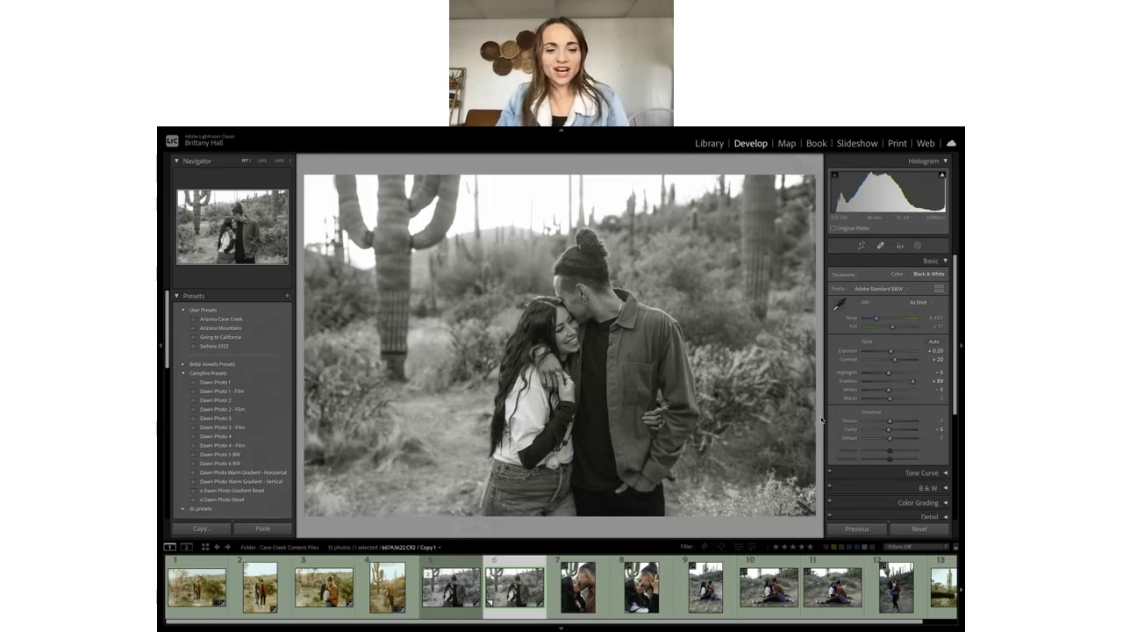
Compare photo 5 with the virtual copy in Survey view, zooming in on the couple's faces.
left_click(448, 603, "ctrl")
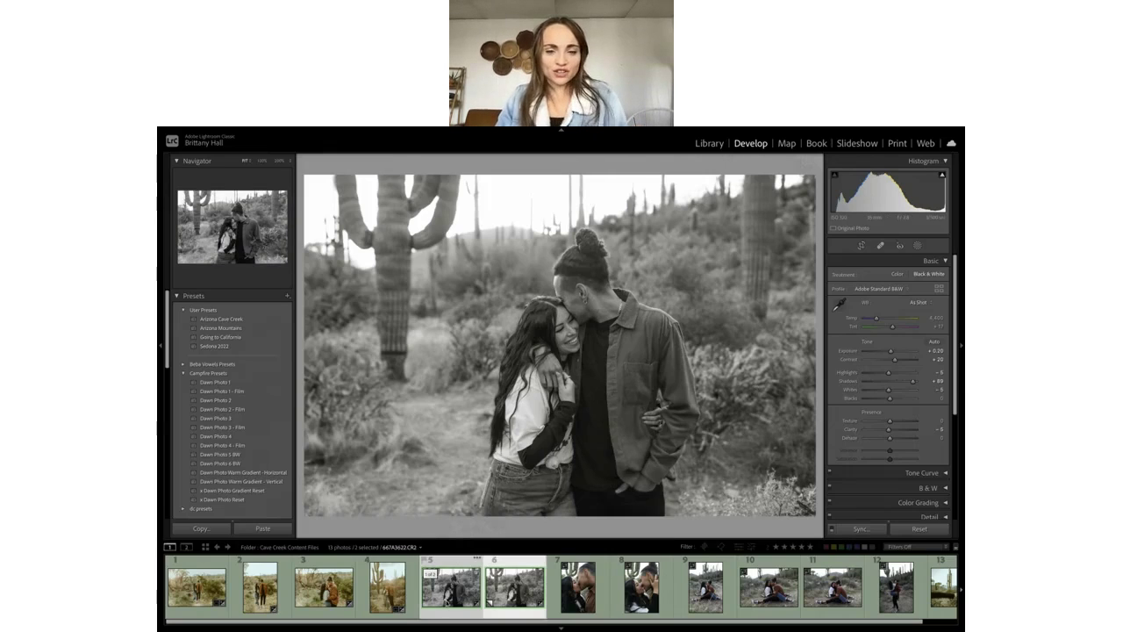
key("n")
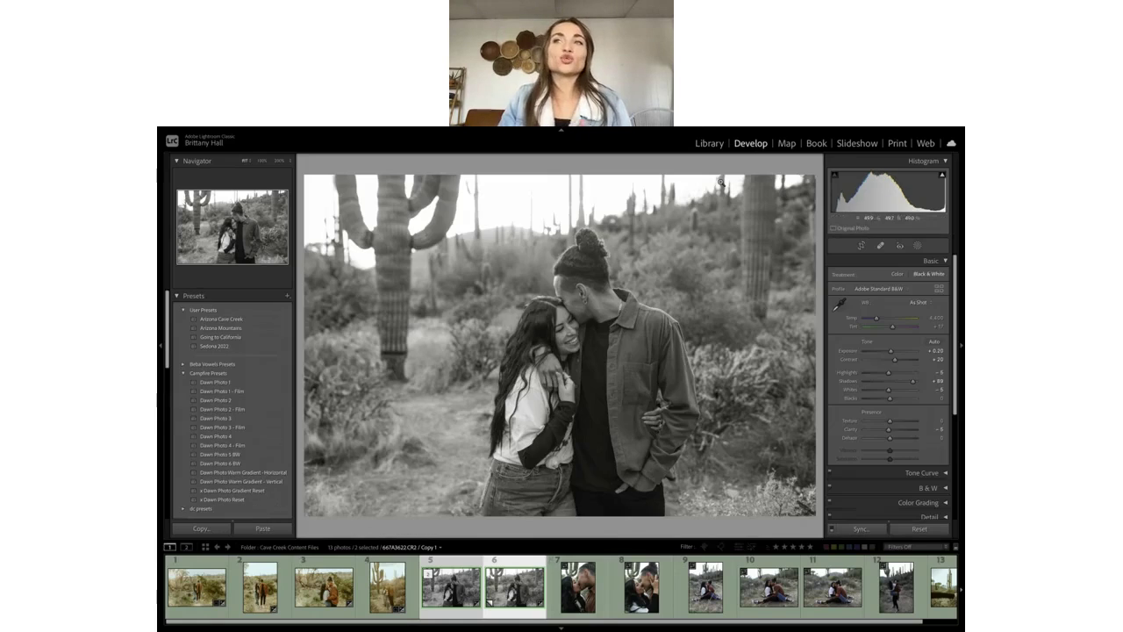
scroll(893, 428, "down", 5)
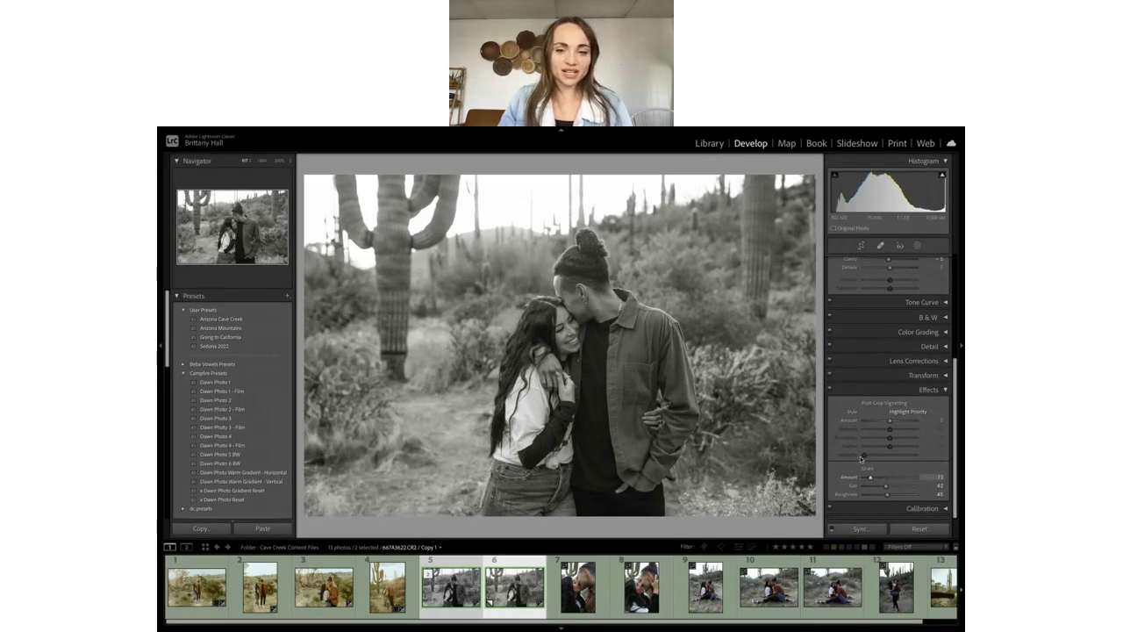
left_click(529, 304)
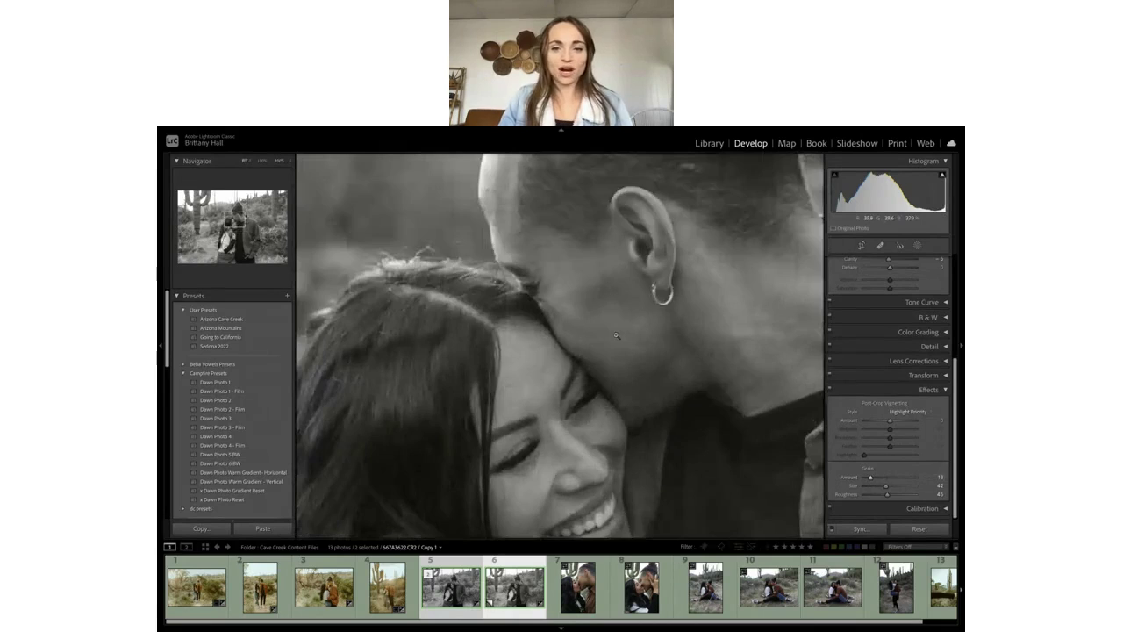
left_click(616, 335)
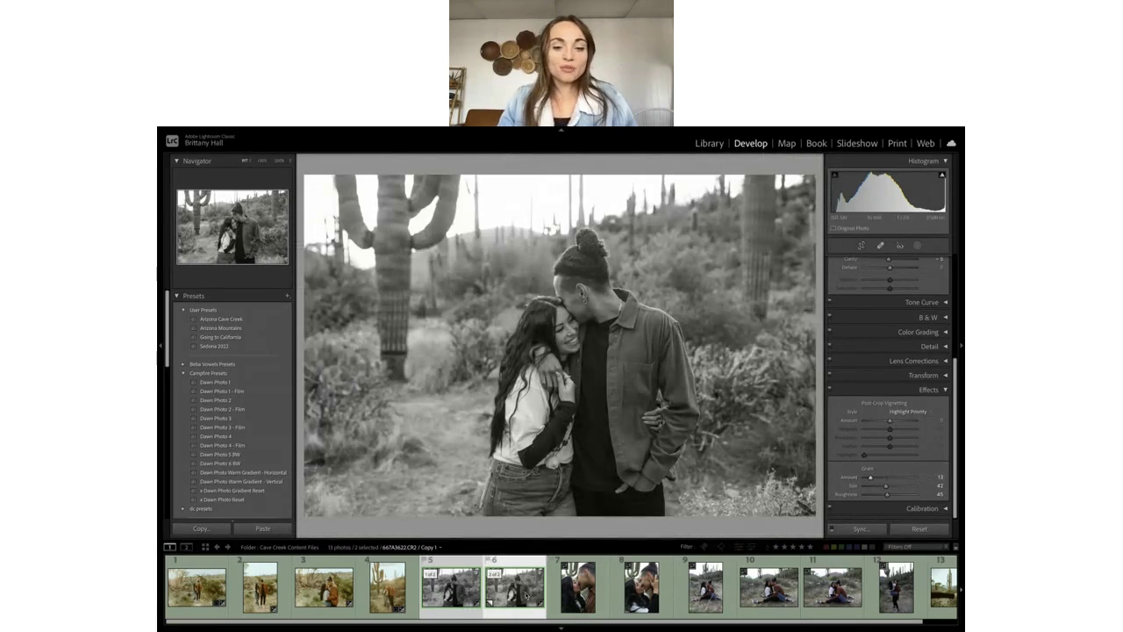
Duplicate the photo 6 copy as a new virtual copy and reset it to original colour.
left_click(527, 597, "ctrl")
left_click(524, 591)
right_click(524, 592)
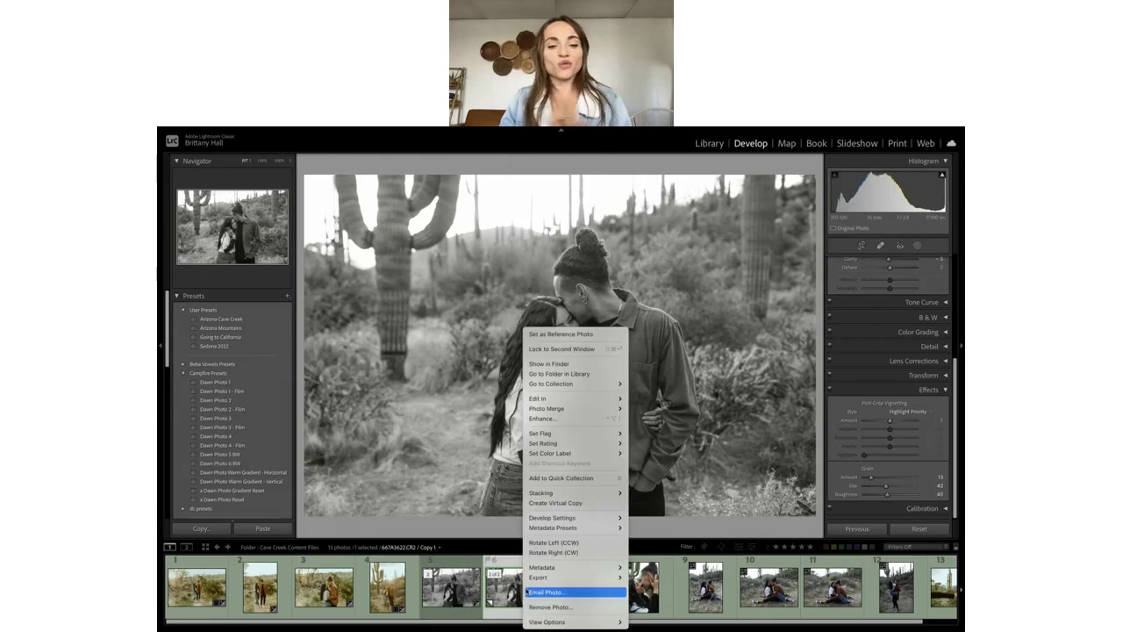
left_click(565, 503)
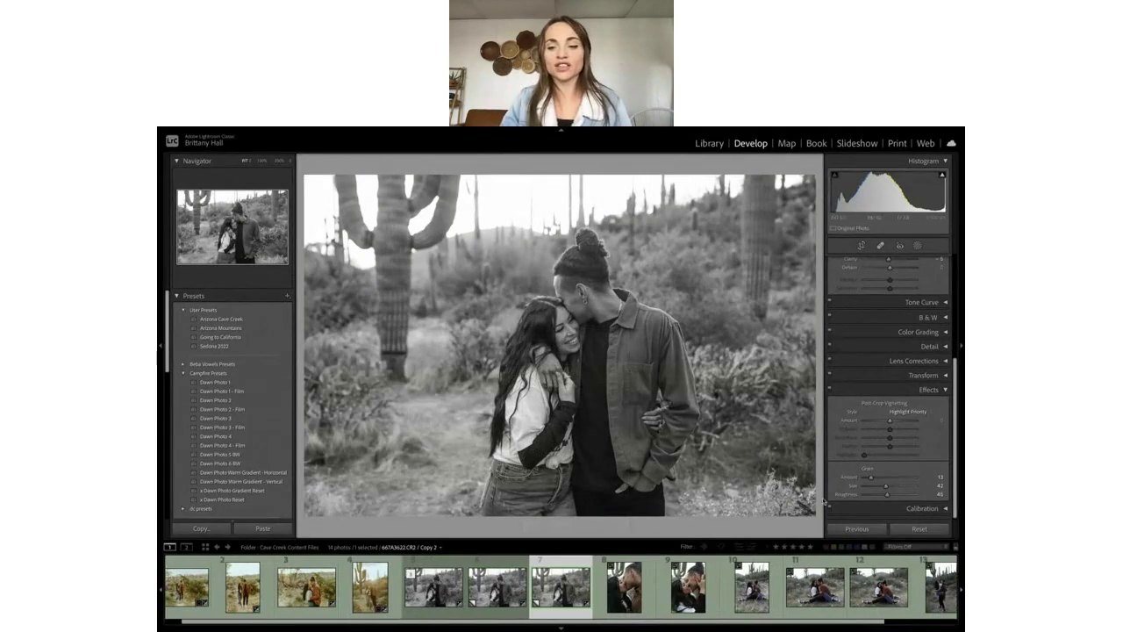
left_click(919, 530)
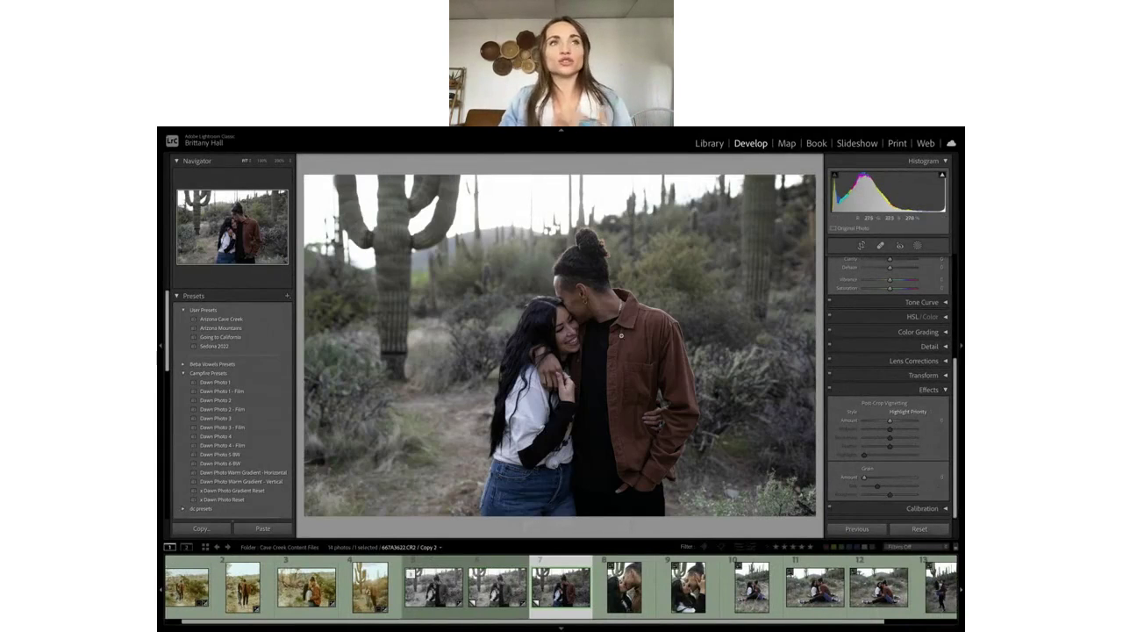
Apply Beba Vowels' BEBA 9 BW preset: black and white, +1.00 exposure, +60 contrast, highlights -32.
left_click(182, 376)
left_click(184, 363)
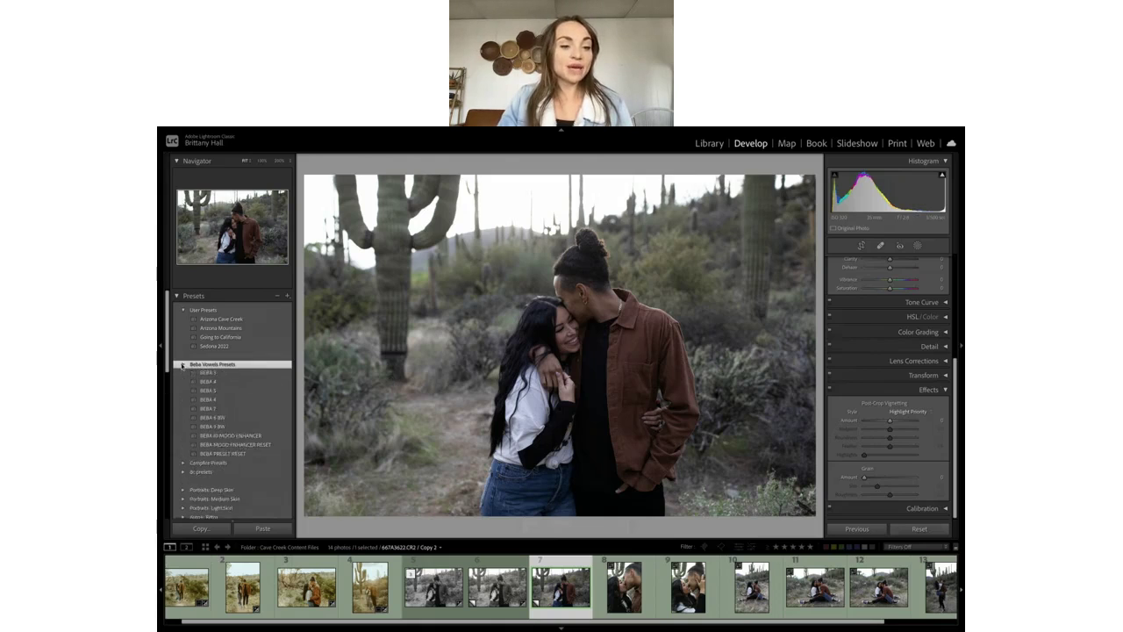
left_click(240, 447)
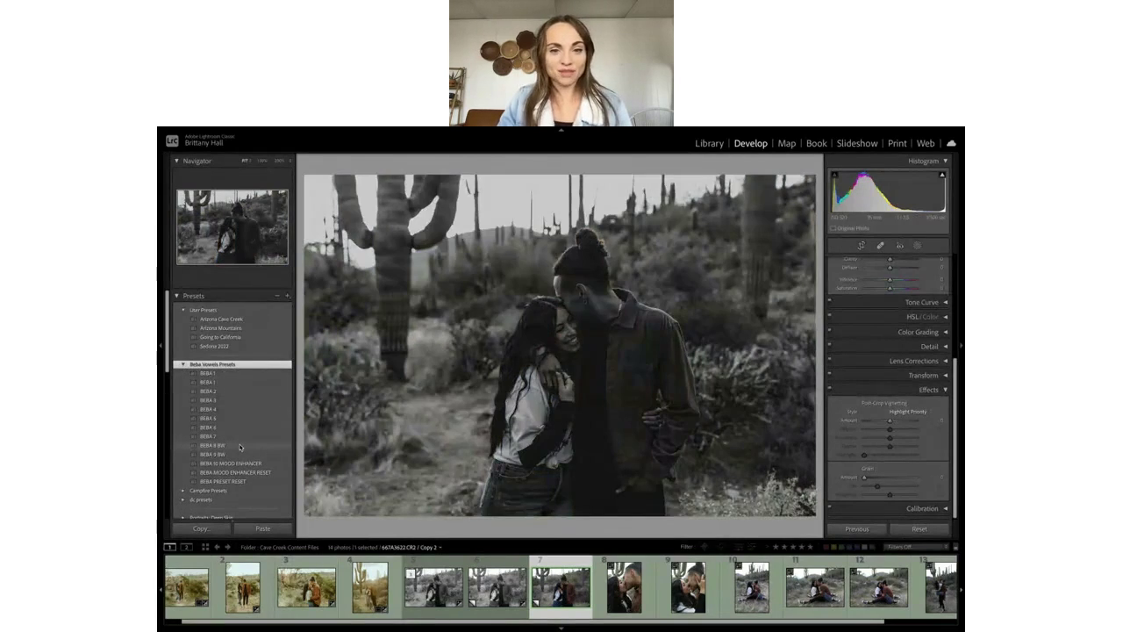
left_click(243, 455)
left_click(243, 455)
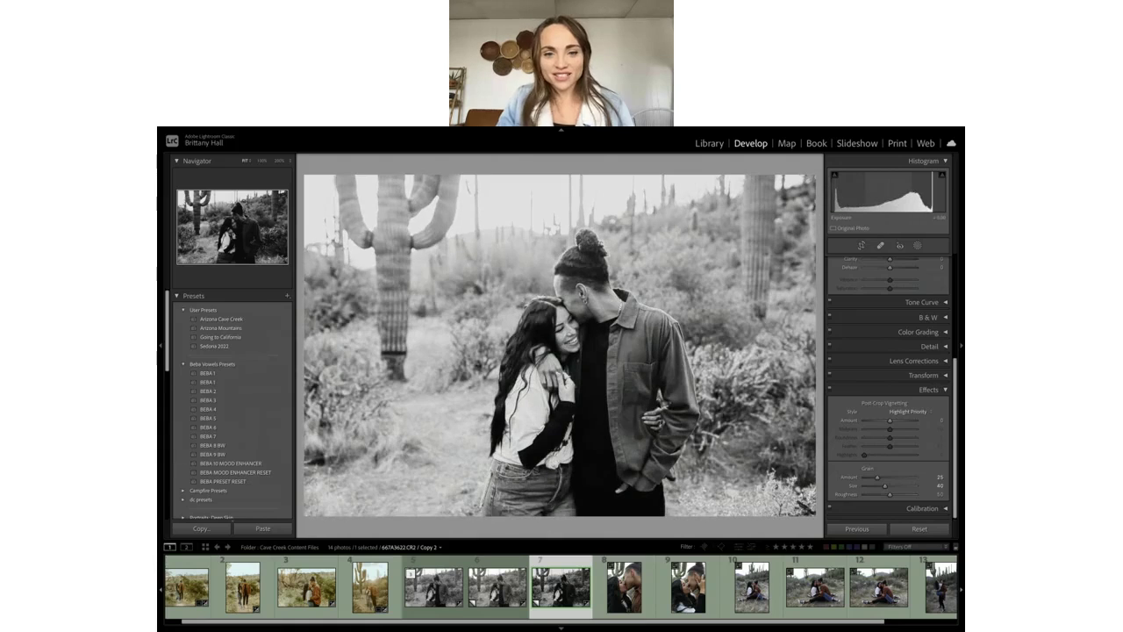
scroll(899, 310, "up", 5)
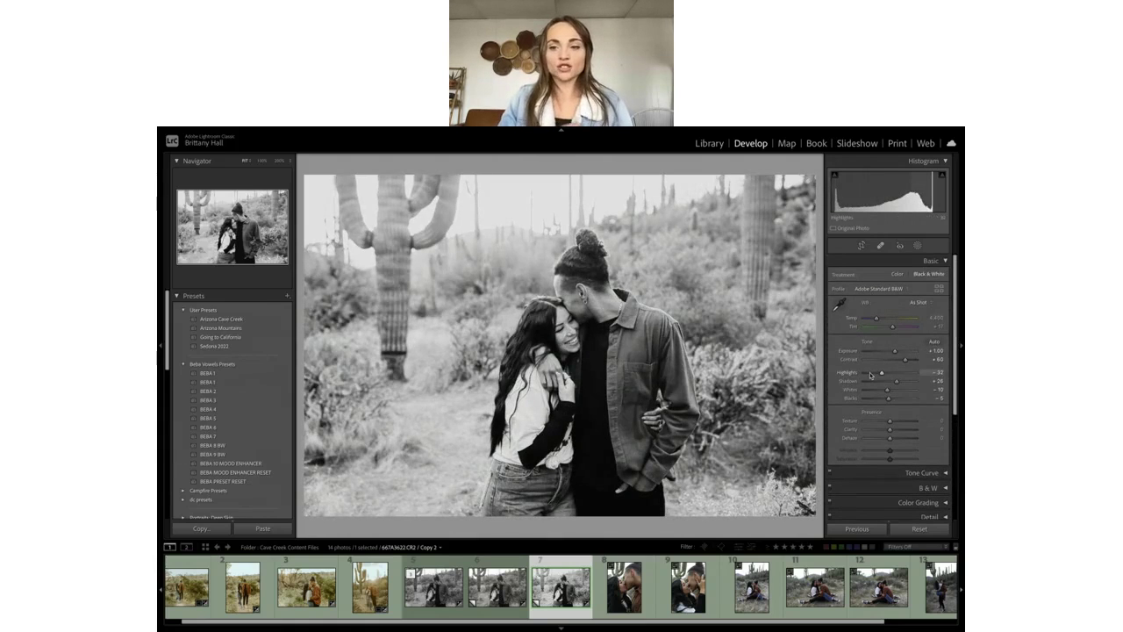
Lower the highlights and whites, then show all three B&W versions together in Survey view.
left_click_drag(870, 374, 869, 389)
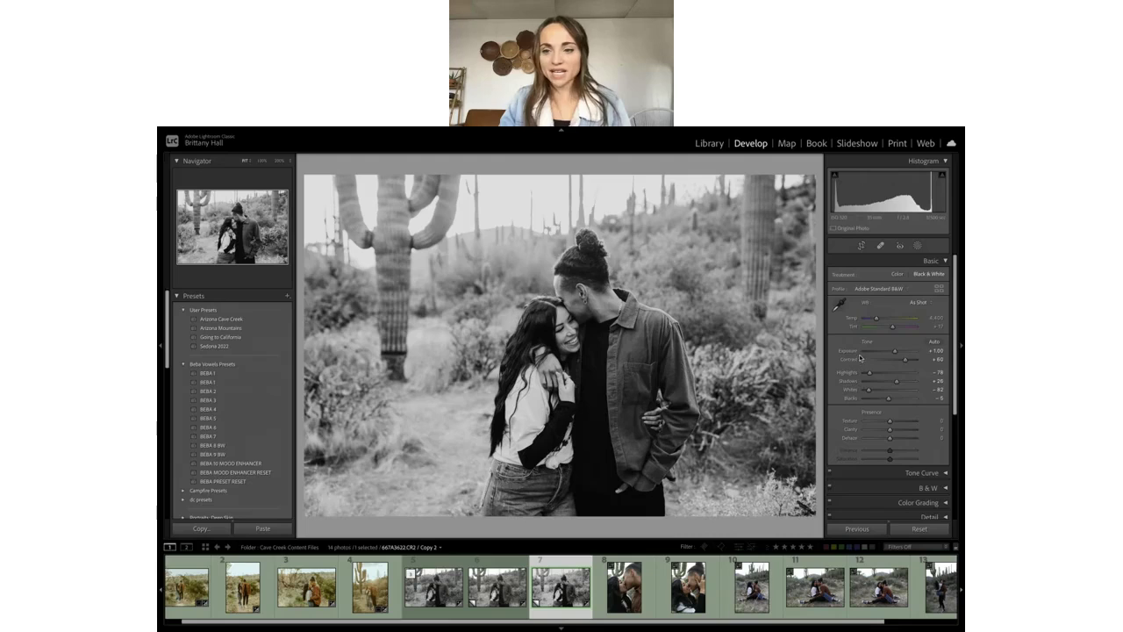
left_click(508, 595)
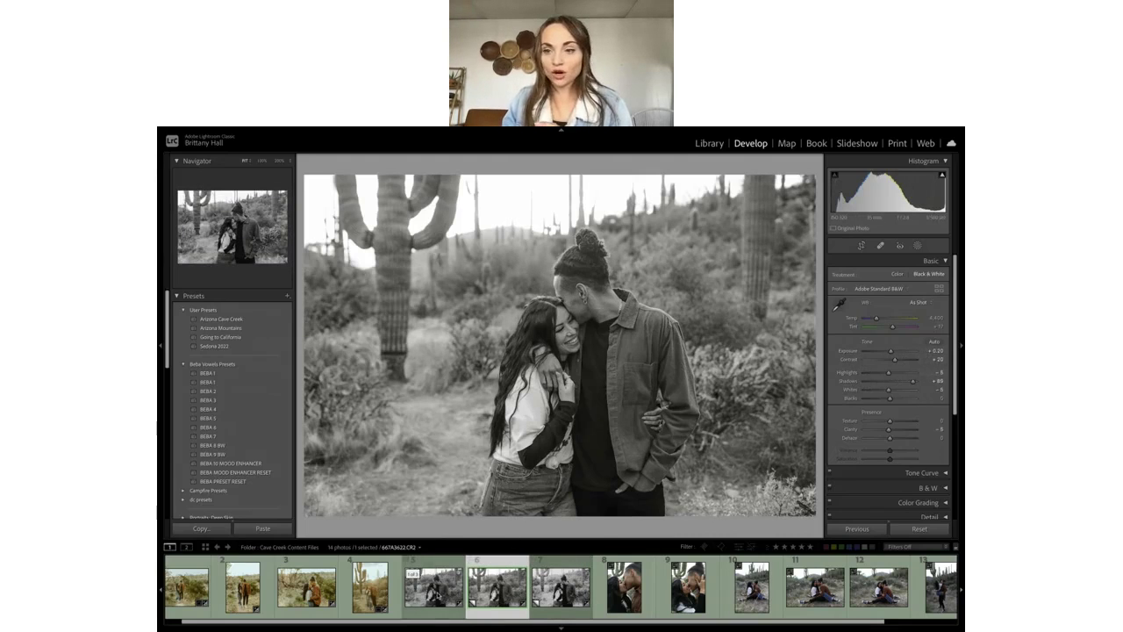
left_click(438, 596)
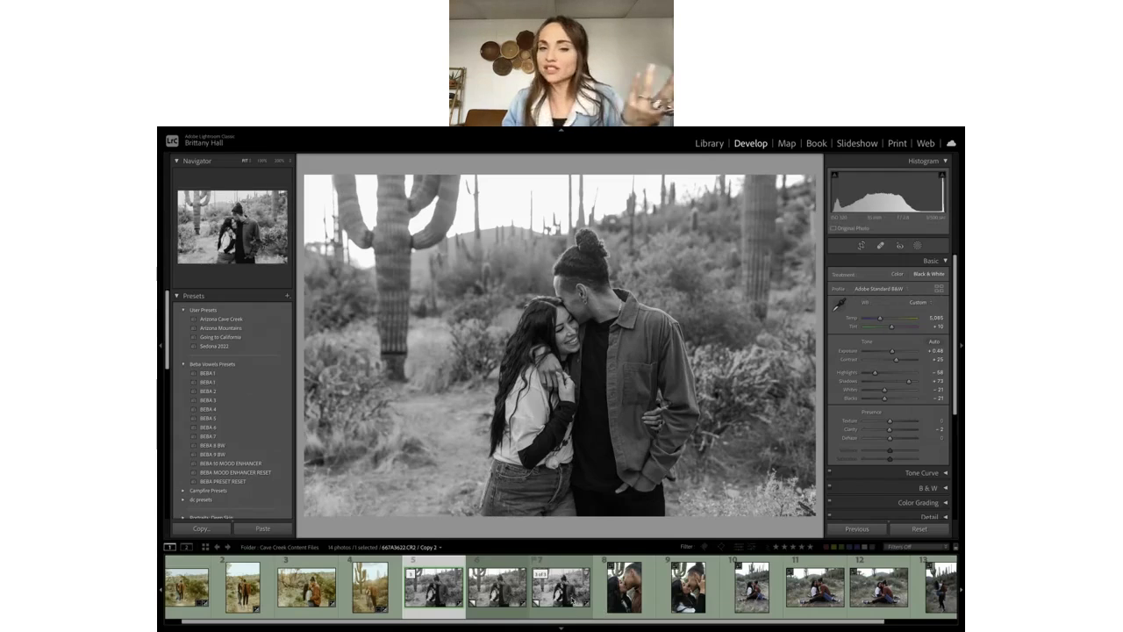
left_click(572, 597, "shift")
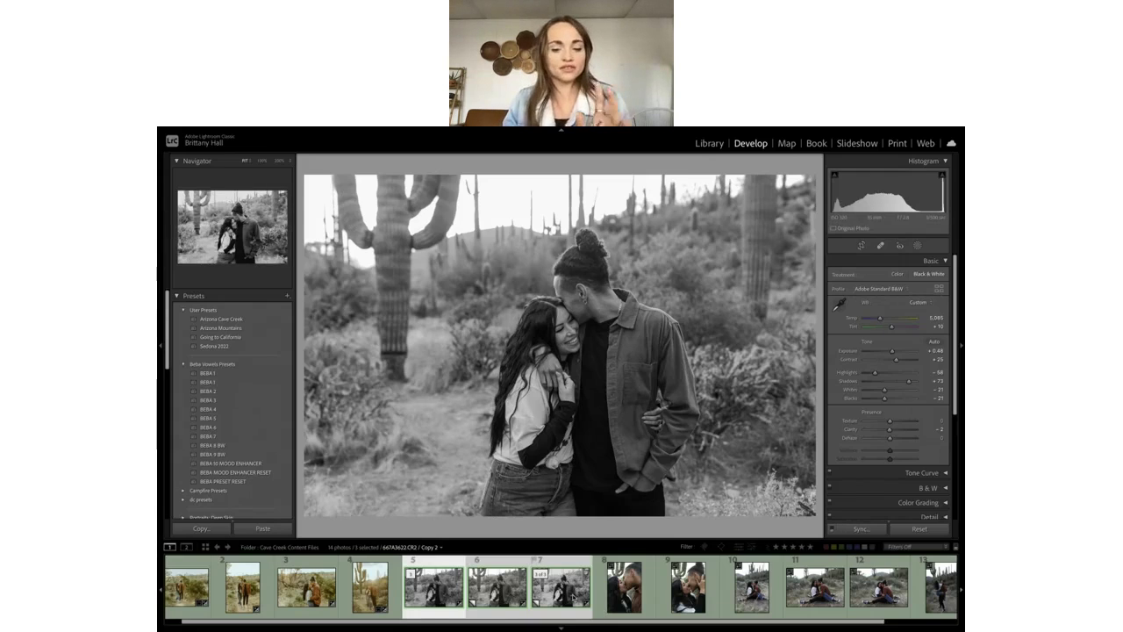
key("n")
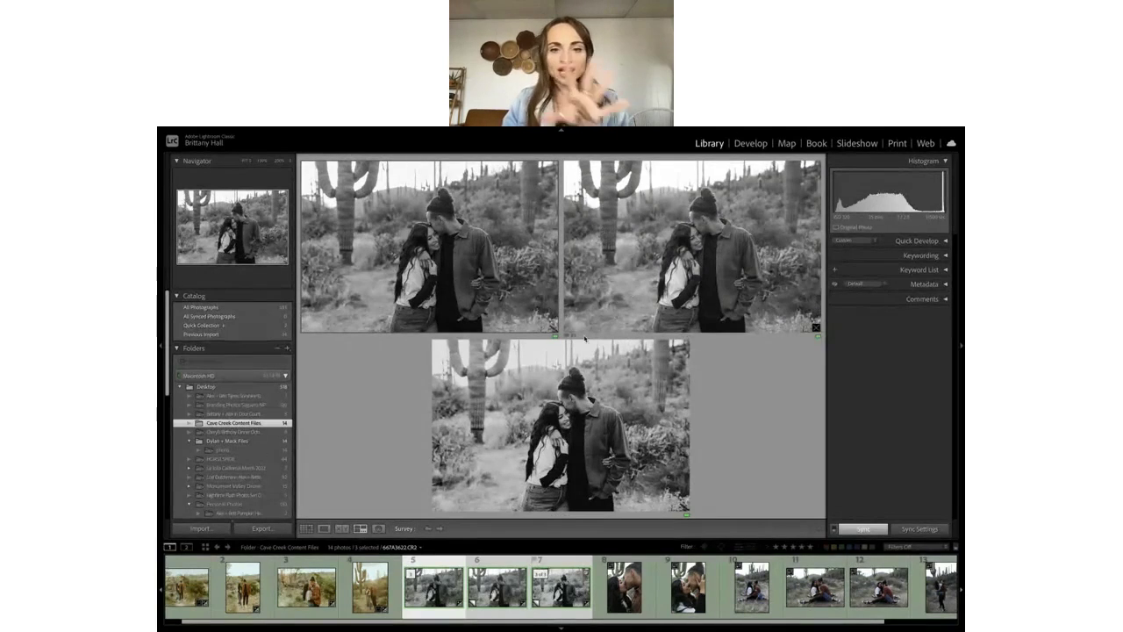
Set the second B&W copy to Blacks −20 and Contrast +30 with slightly higher Exposure, then recompare.
left_click(576, 256)
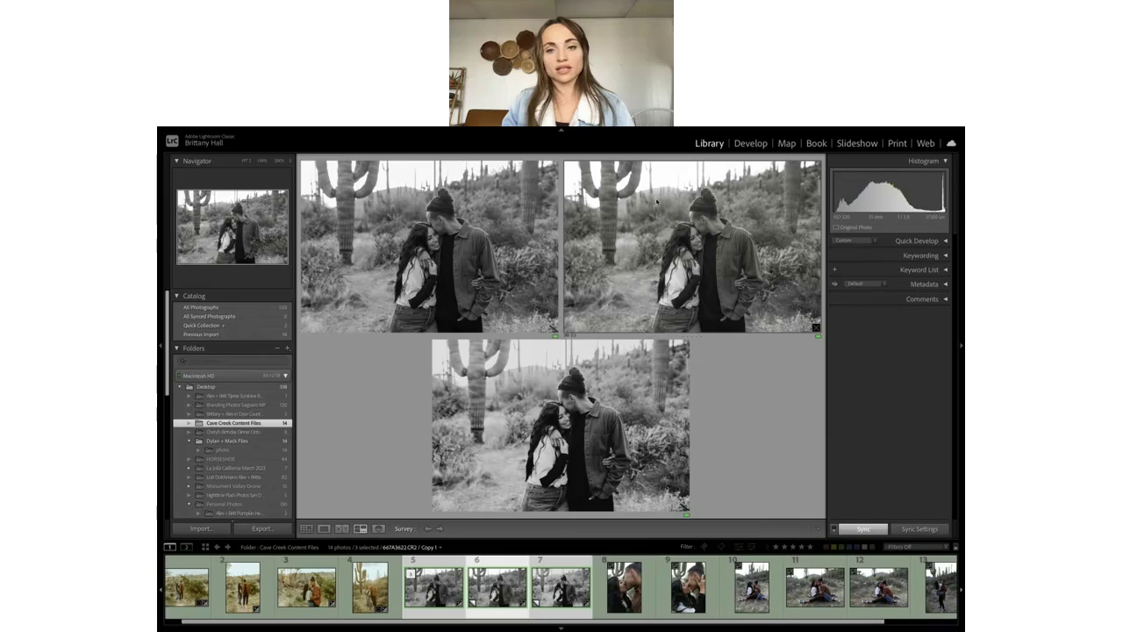
left_click(752, 143)
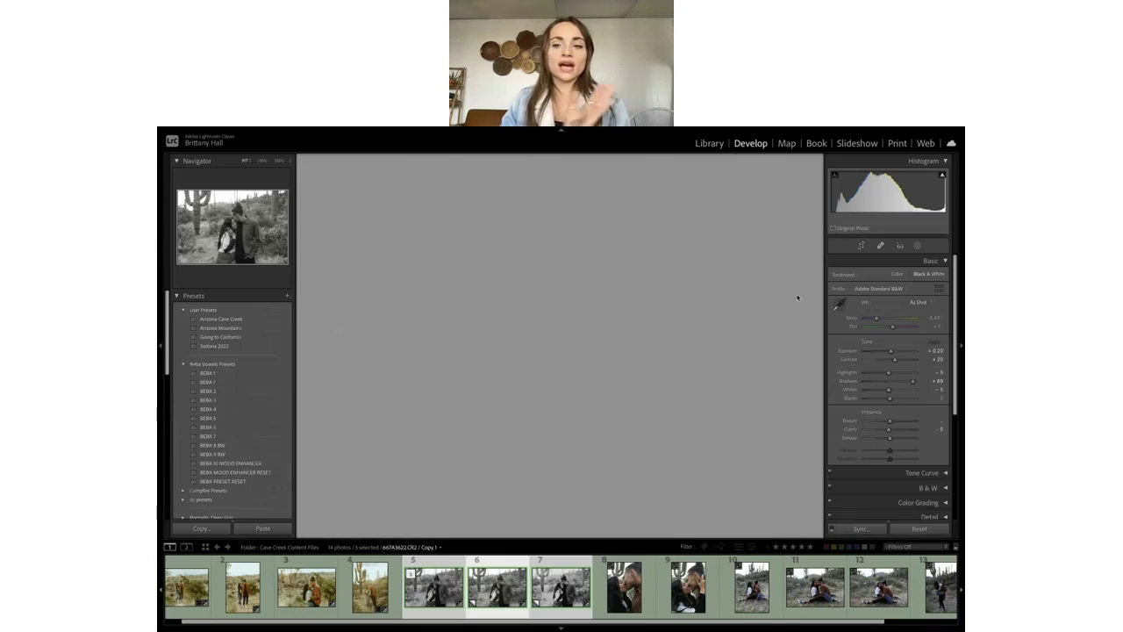
left_click(885, 401)
left_click_drag(885, 400, 886, 401)
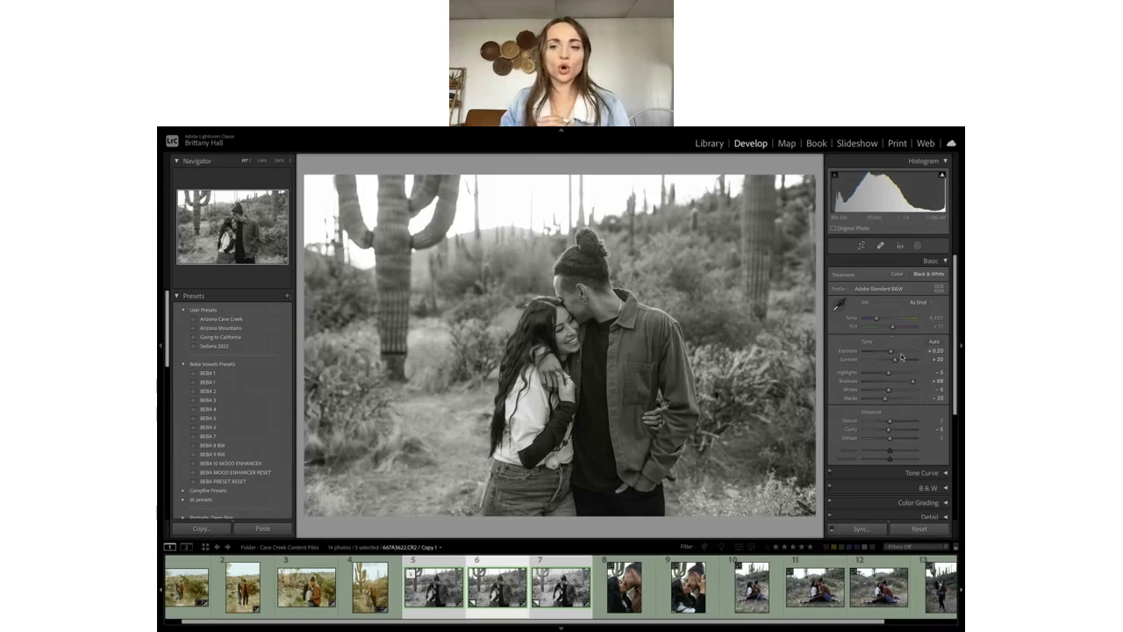
left_click_drag(899, 358, 902, 358)
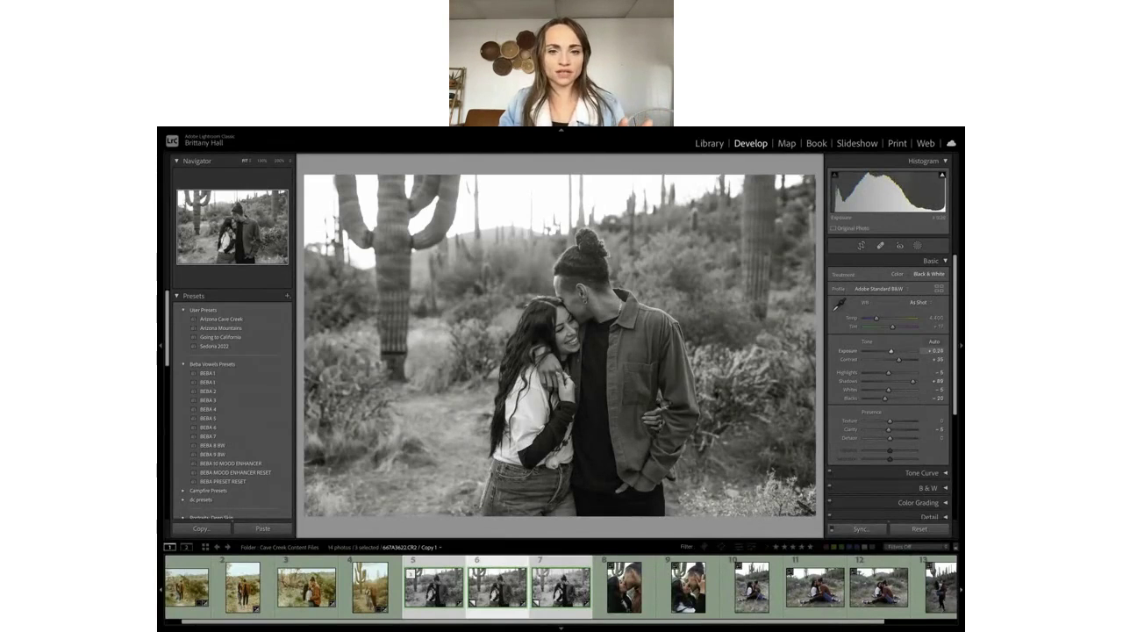
left_click_drag(890, 350, 892, 350)
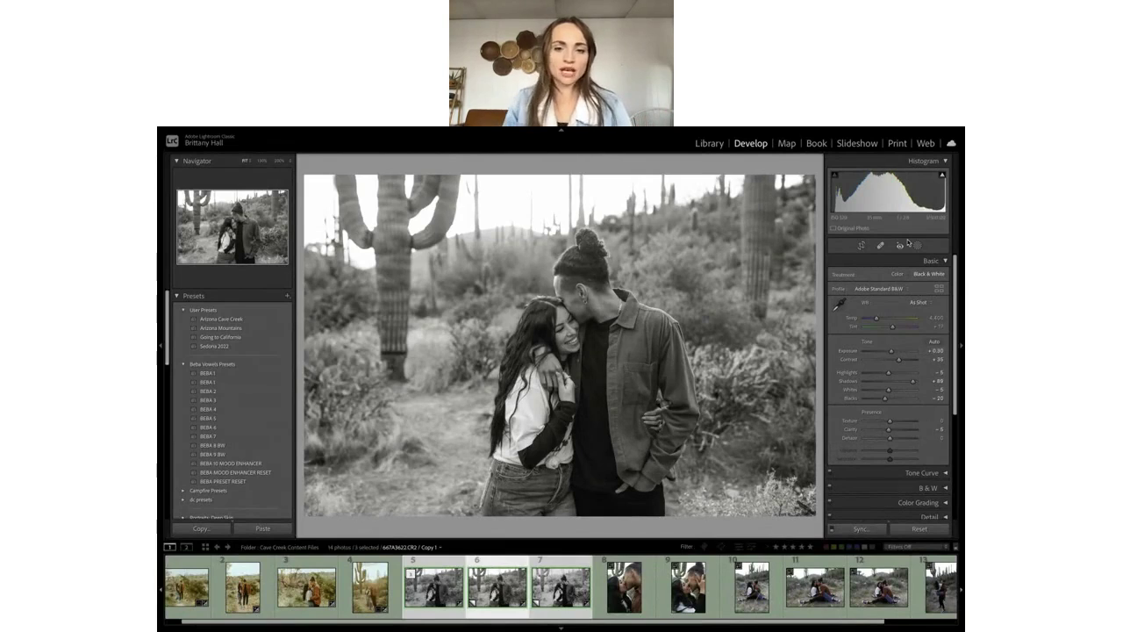
key("n")
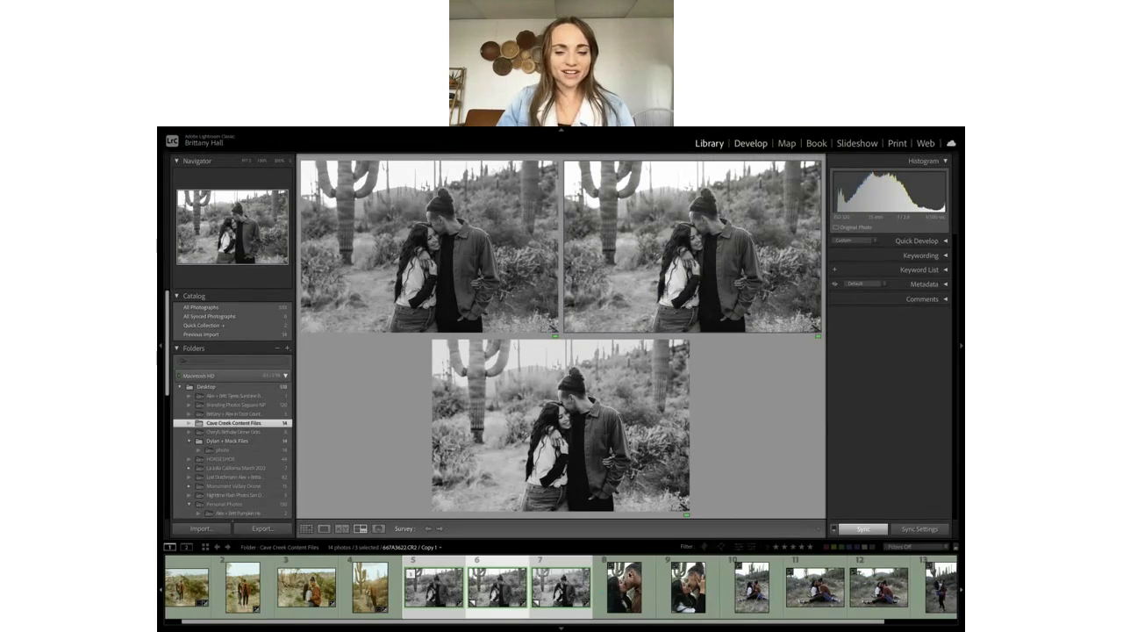
key("d")
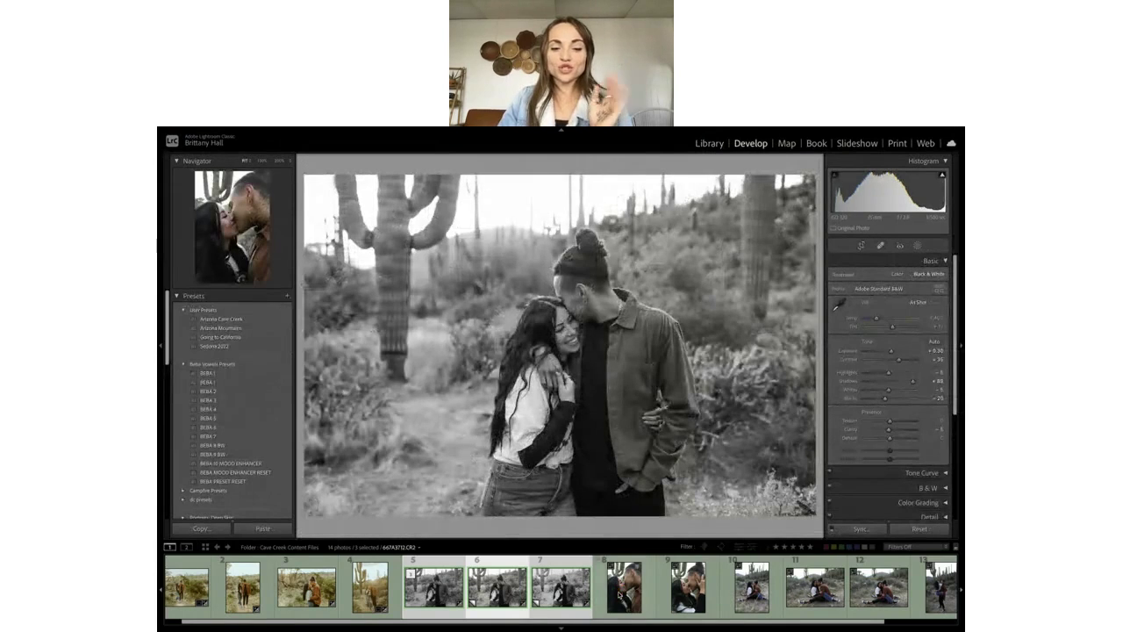
Select the warm walking-couple photo together with filmstrip photos 3, 8 and 11.
left_click(625, 594)
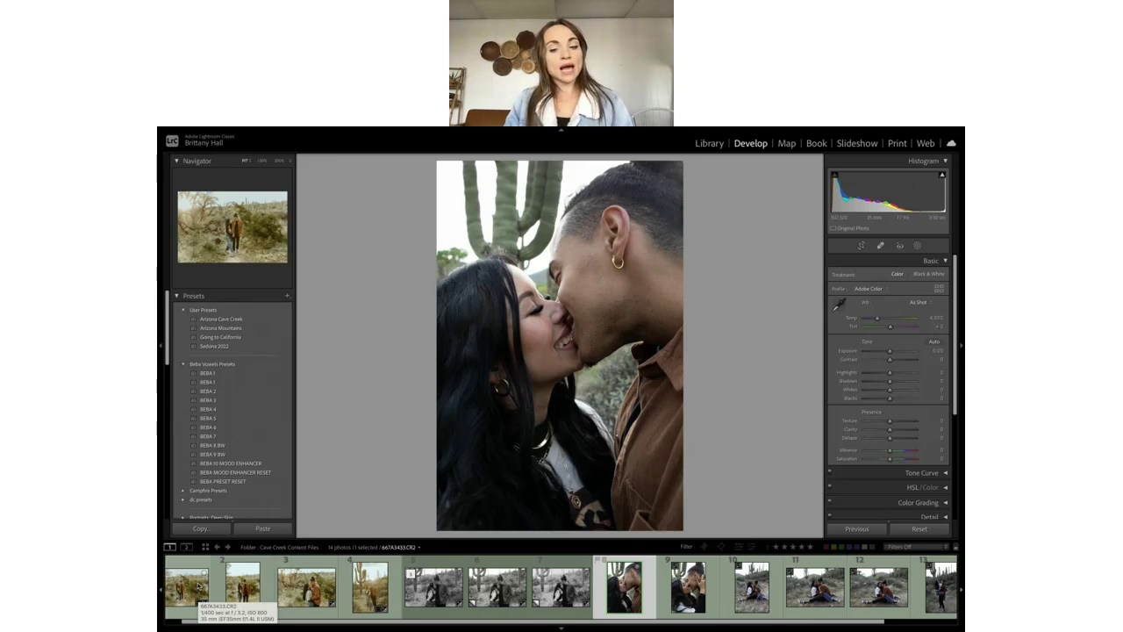
scroll(276, 595, "up", 1)
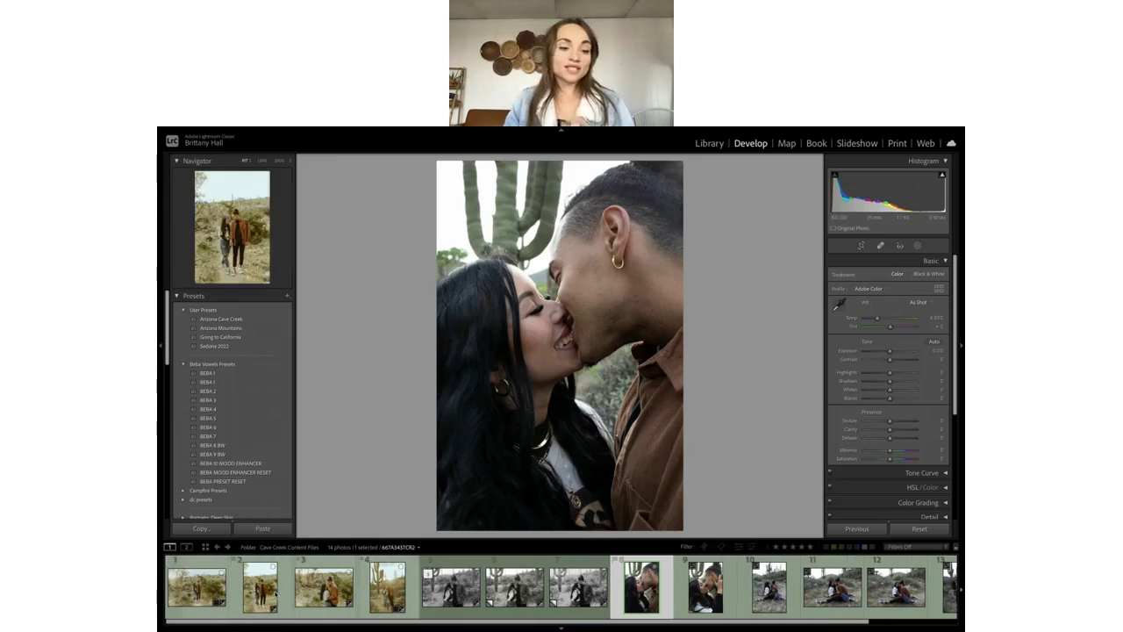
left_click(191, 596)
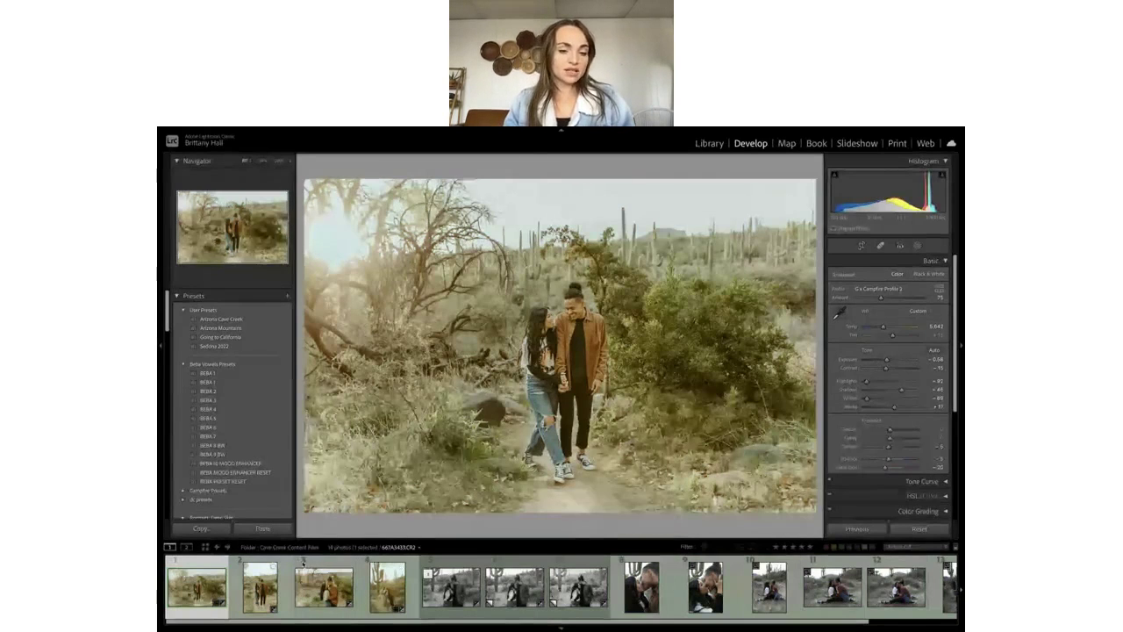
left_click(324, 588, "ctrl")
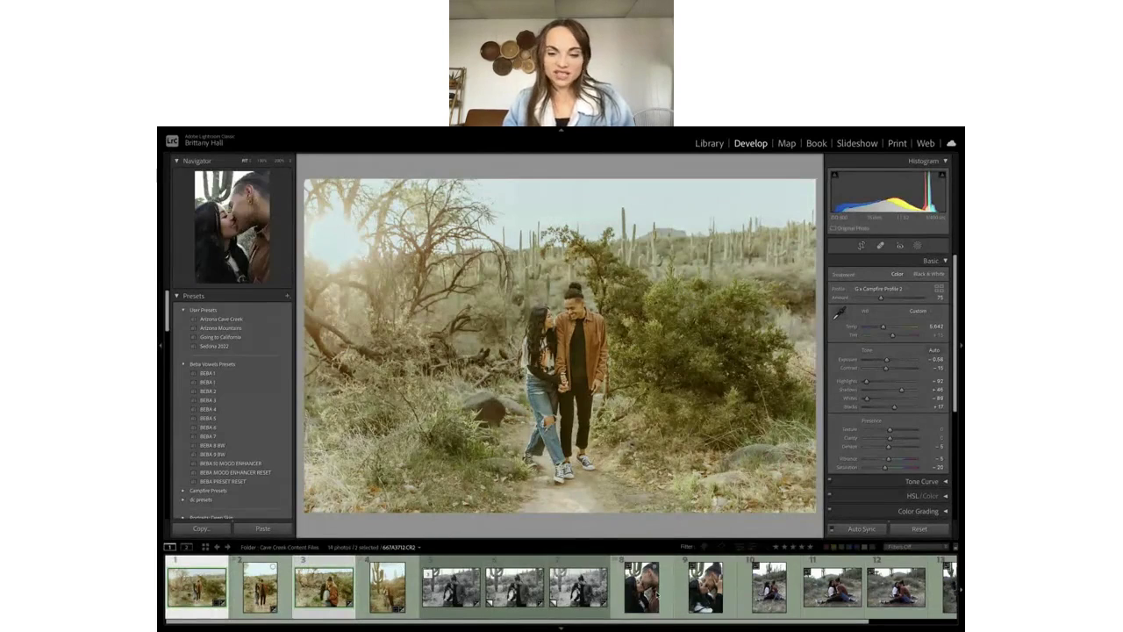
left_click(642, 588, "ctrl")
left_click(740, 597, "ctrl")
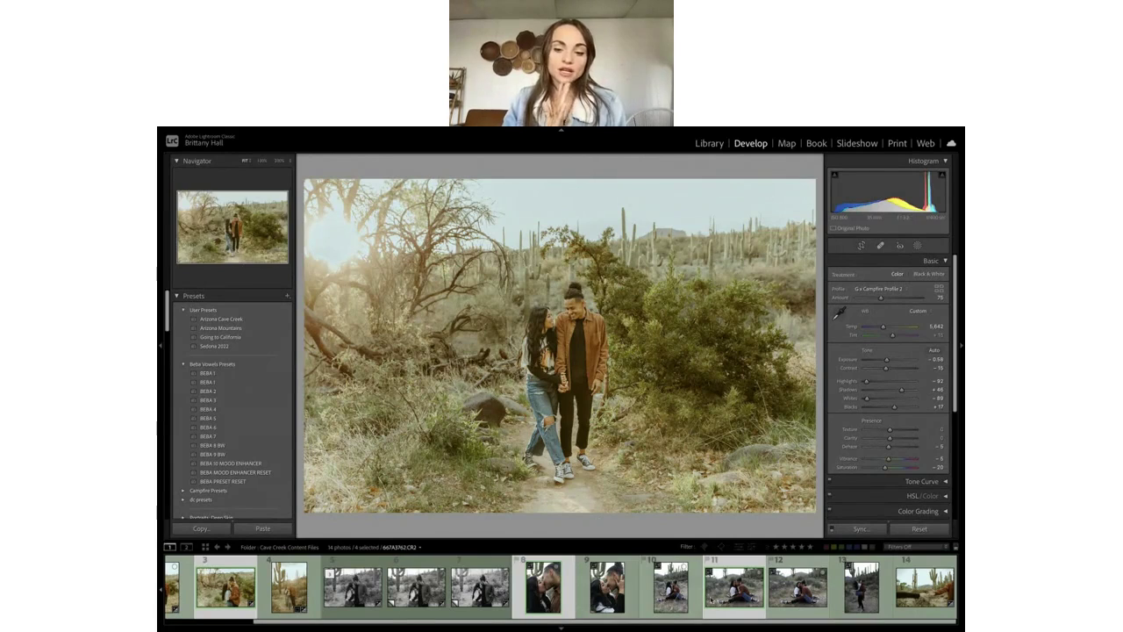
Create virtual copies of the four selected photos and apply Campfire Presets' Dawn Photo 5 BW.
right_click(729, 593)
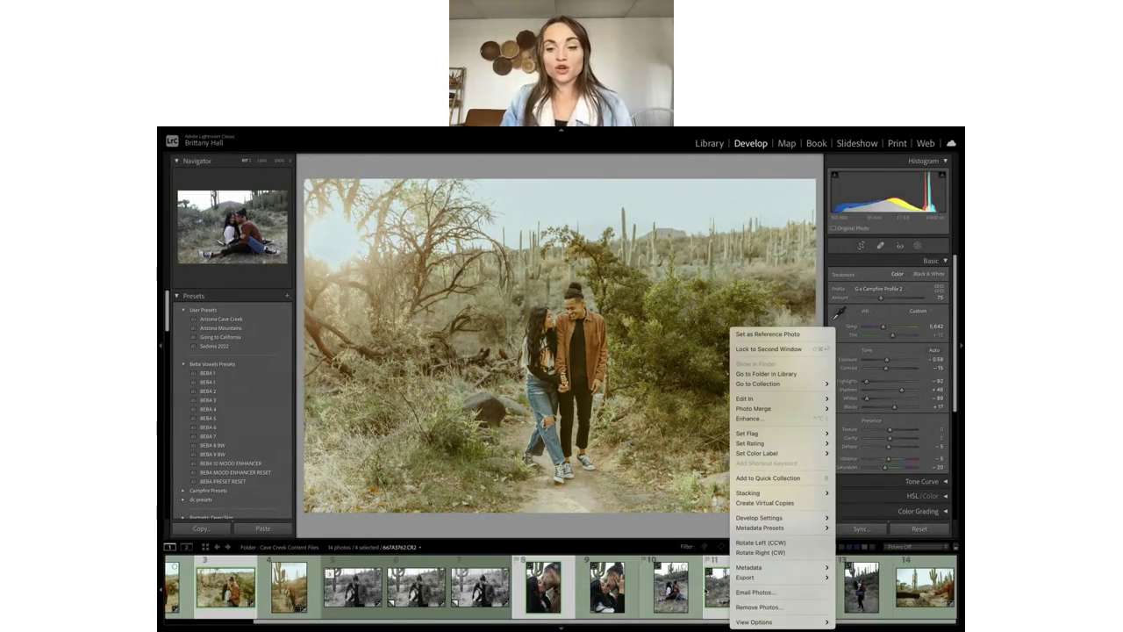
left_click(785, 504)
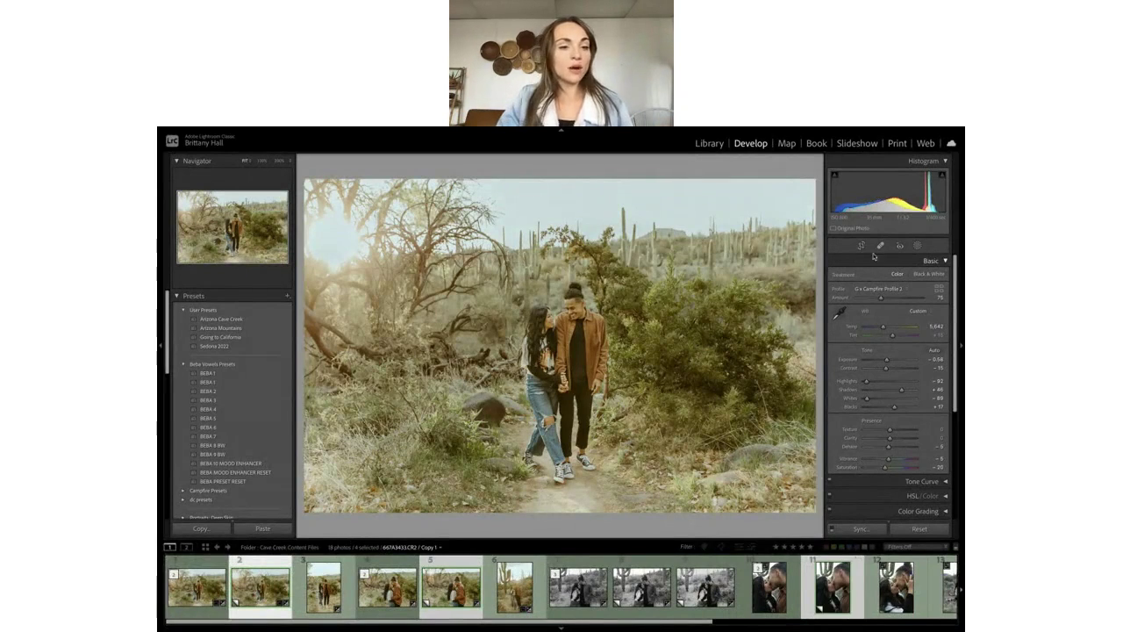
scroll(195, 380, "down", 3)
left_click(183, 364)
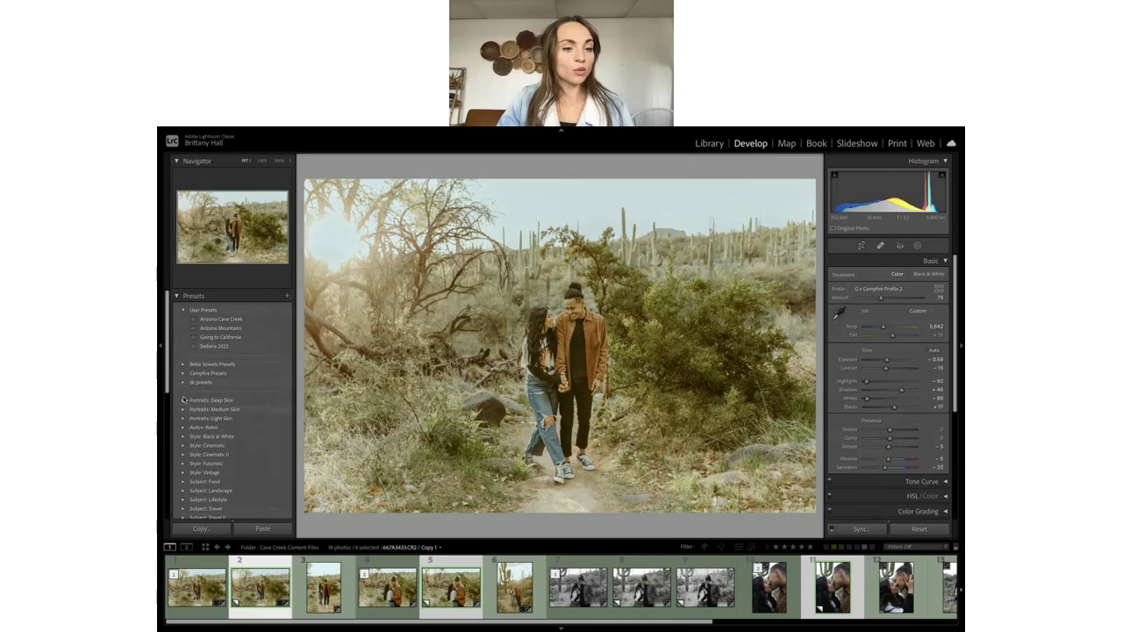
left_click(183, 373)
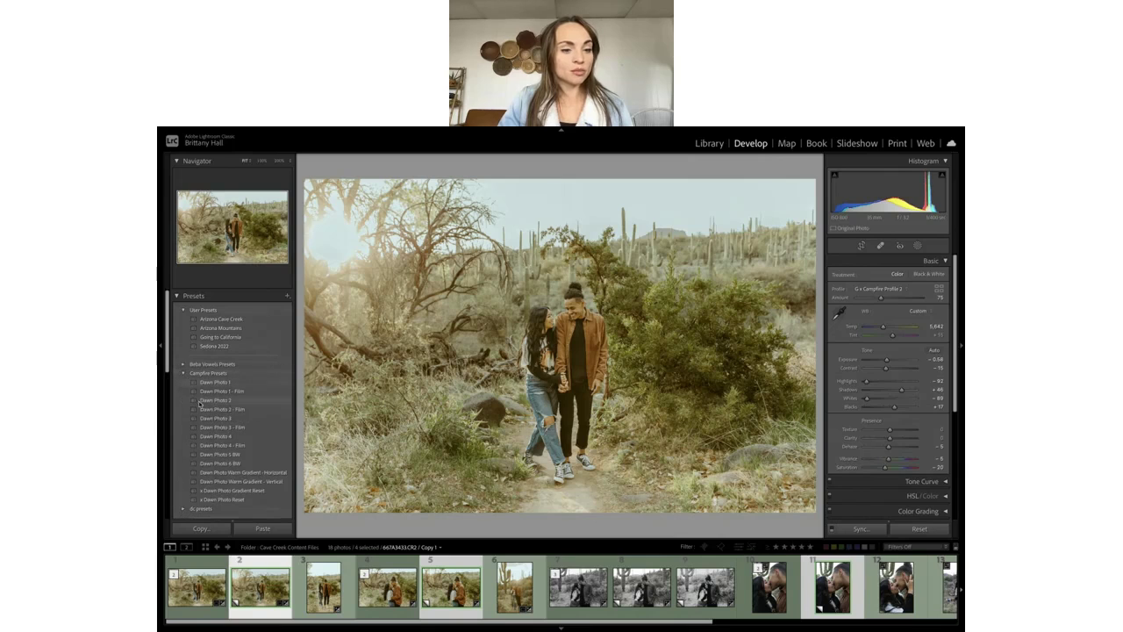
left_click(237, 456)
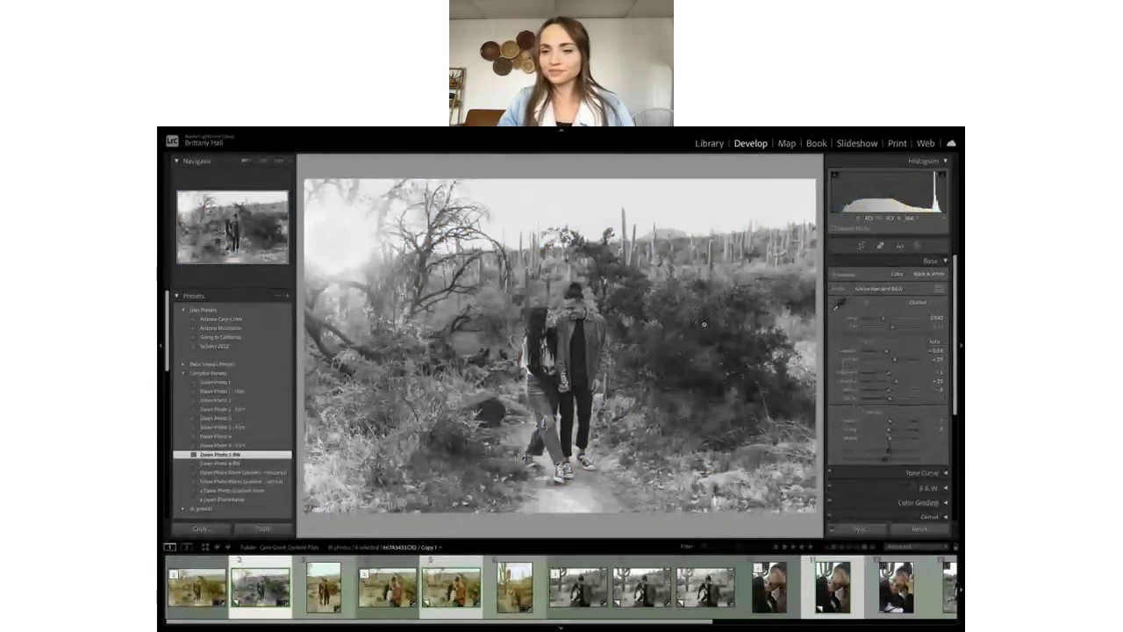
Tune the walking-couple copy: shadows +82, whites -68, lower highlights, more exposure and contrast, grain 10.
left_click_drag(873, 376, 911, 383)
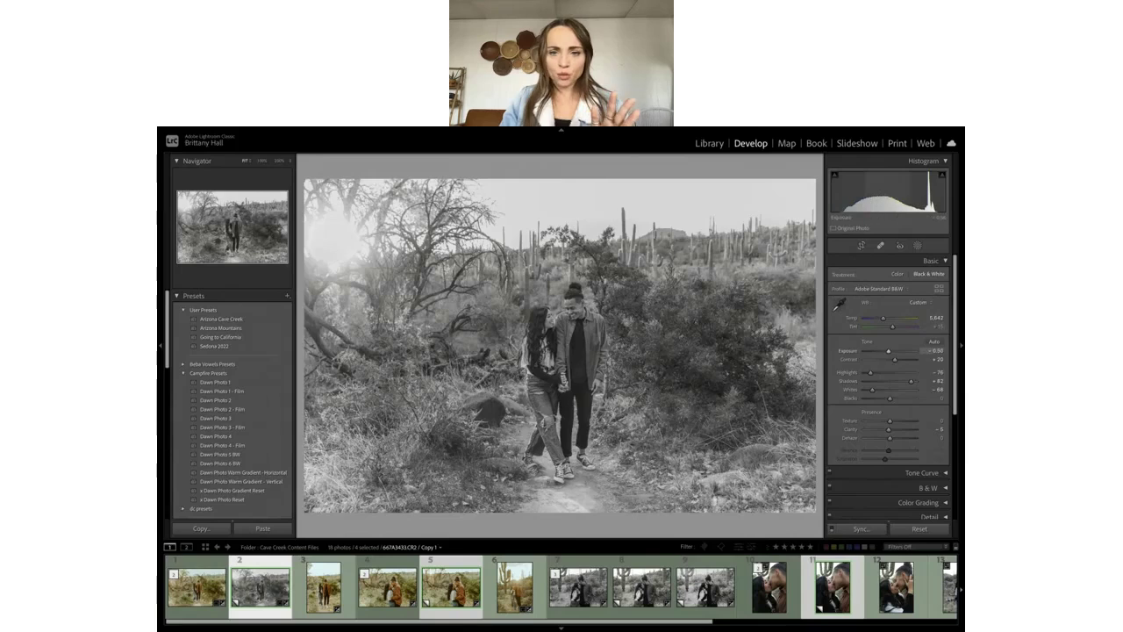
left_click_drag(881, 195, 834, 198)
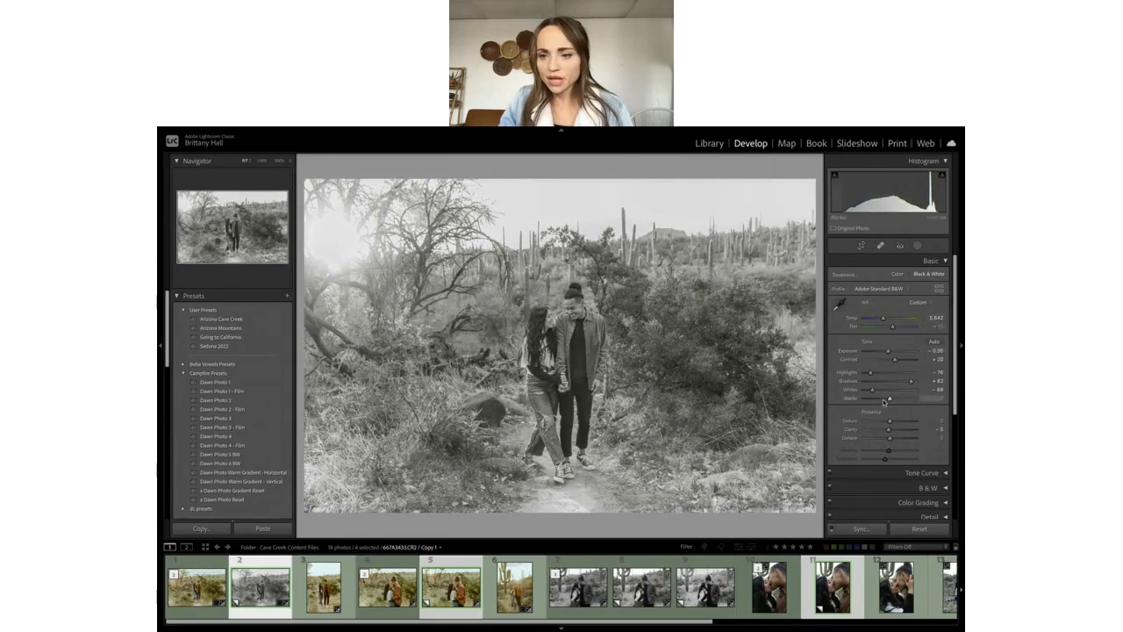
left_click_drag(894, 360, 900, 362)
scroll(891, 413, "down", 5)
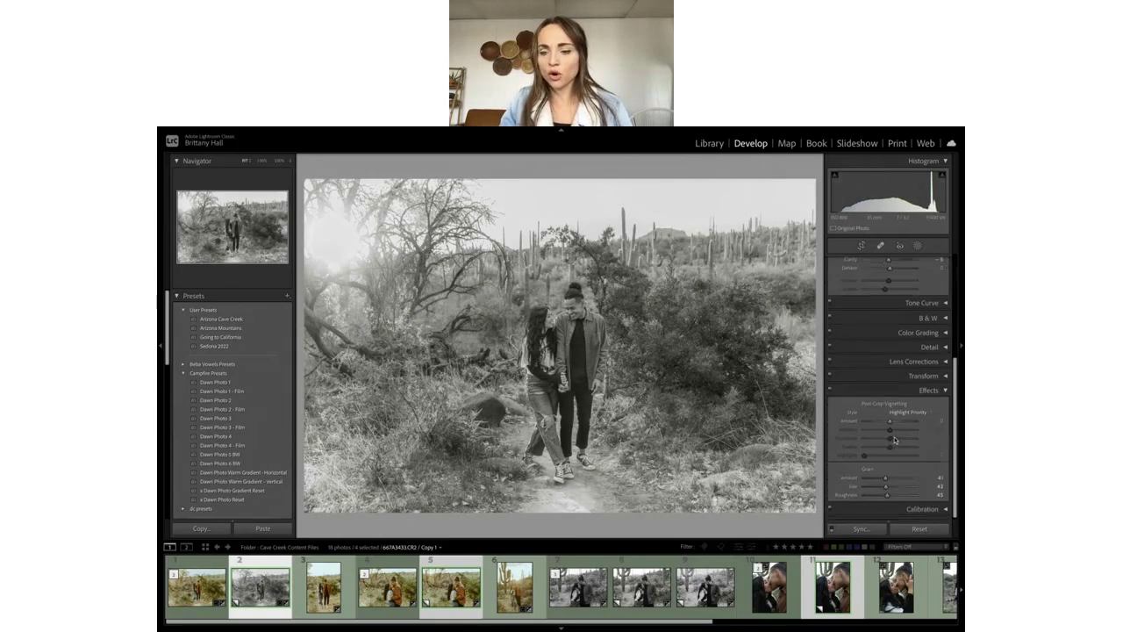
left_click_drag(874, 478, 869, 479)
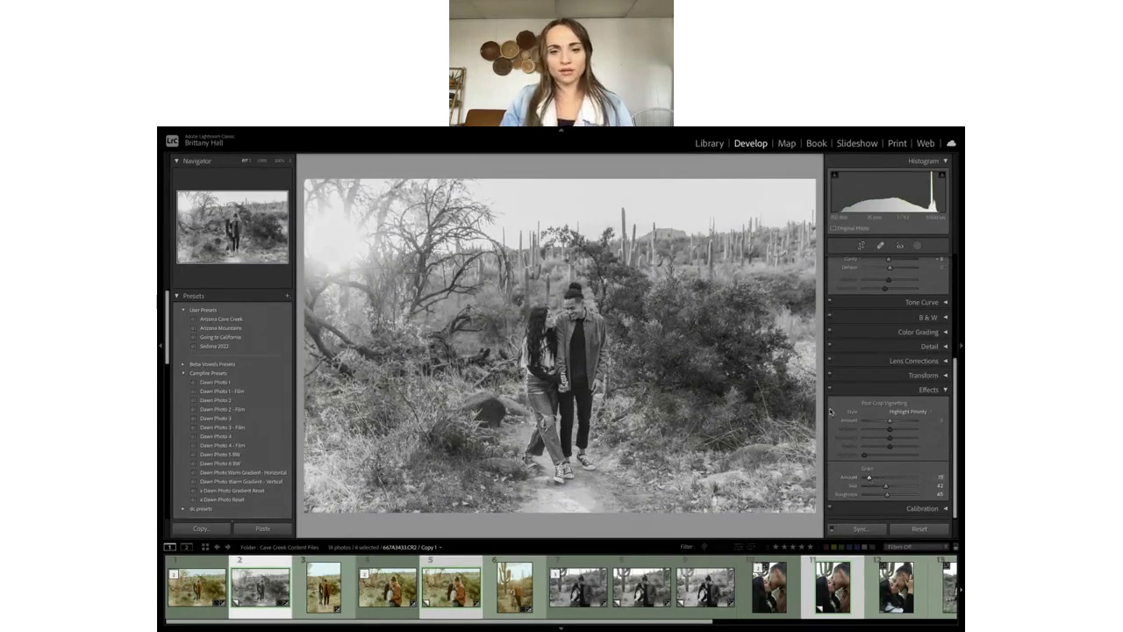
Synchronize the black-and-white settings across all four selected virtual copies.
left_click(862, 530)
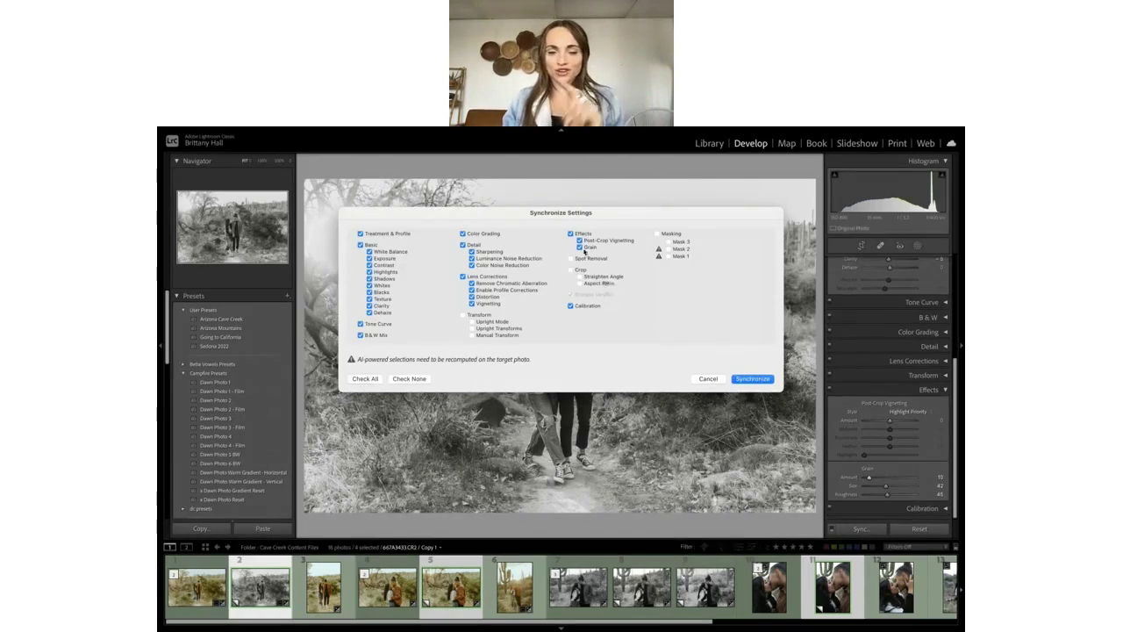
left_click(753, 380)
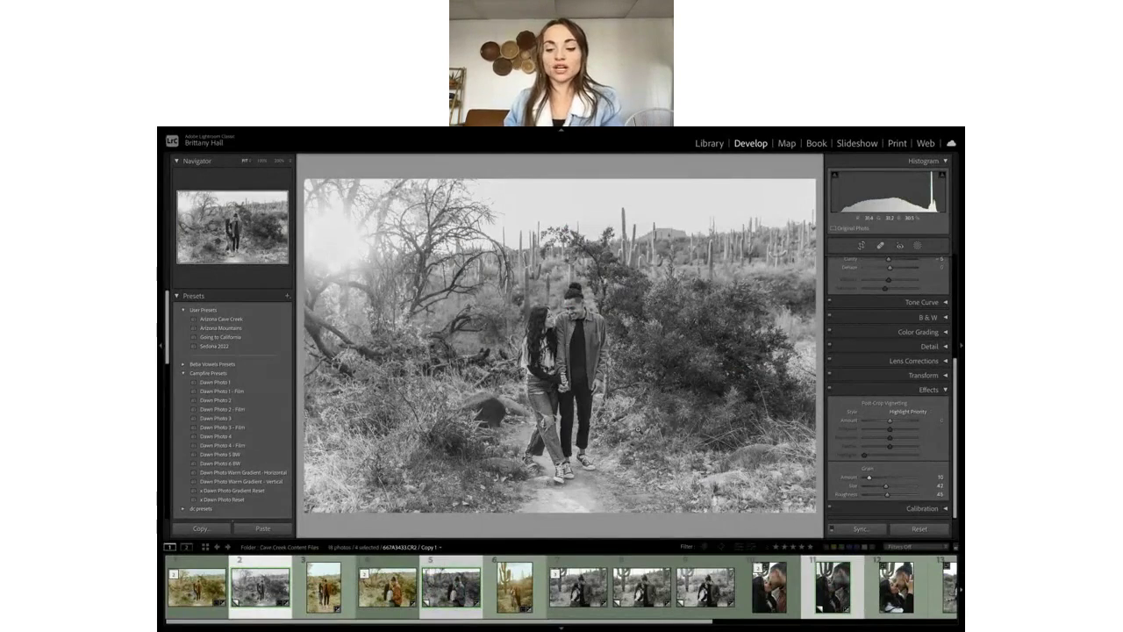
key("ctrl+Right")
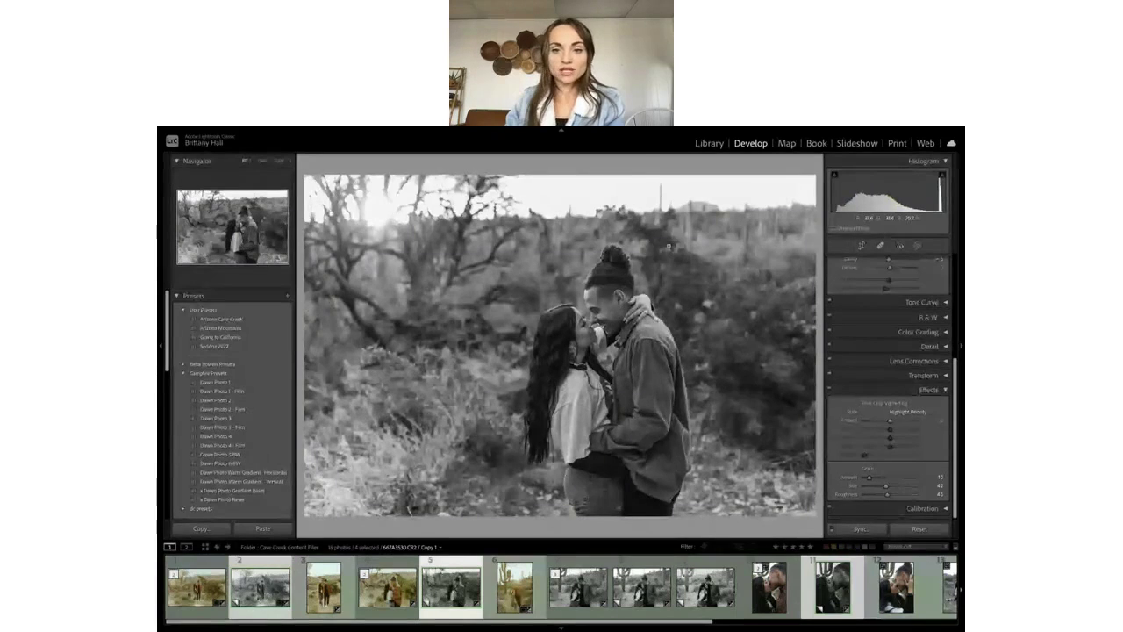
Brighten the black-and-white kissing copies, raising Exposure to +0.90.
left_click_drag(889, 190, 894, 191)
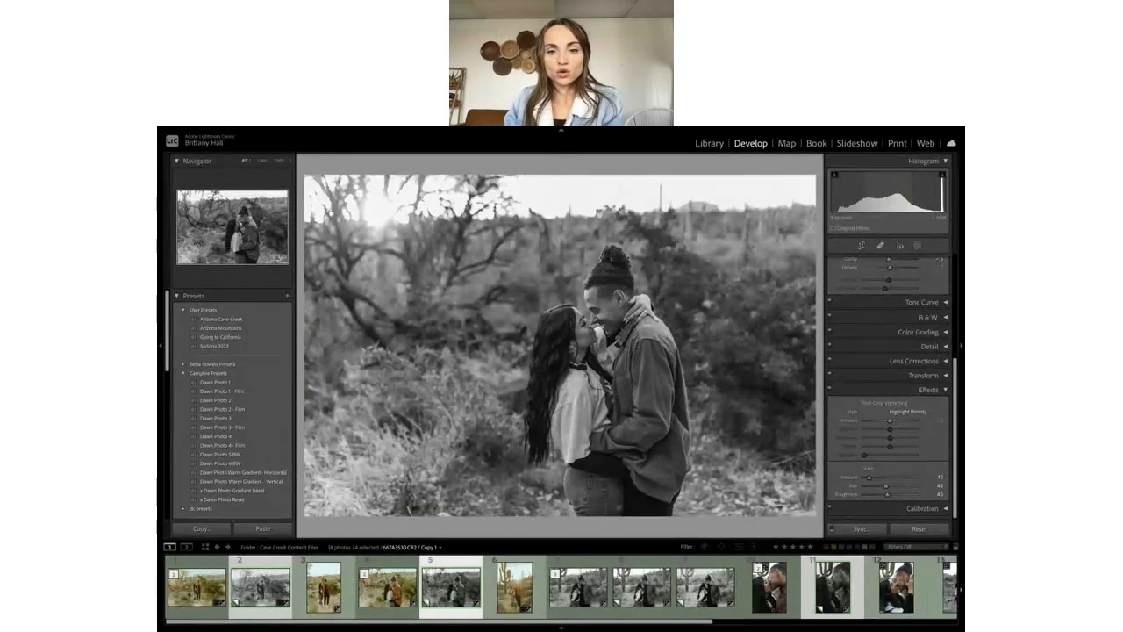
scroll(915, 268, "up", 5)
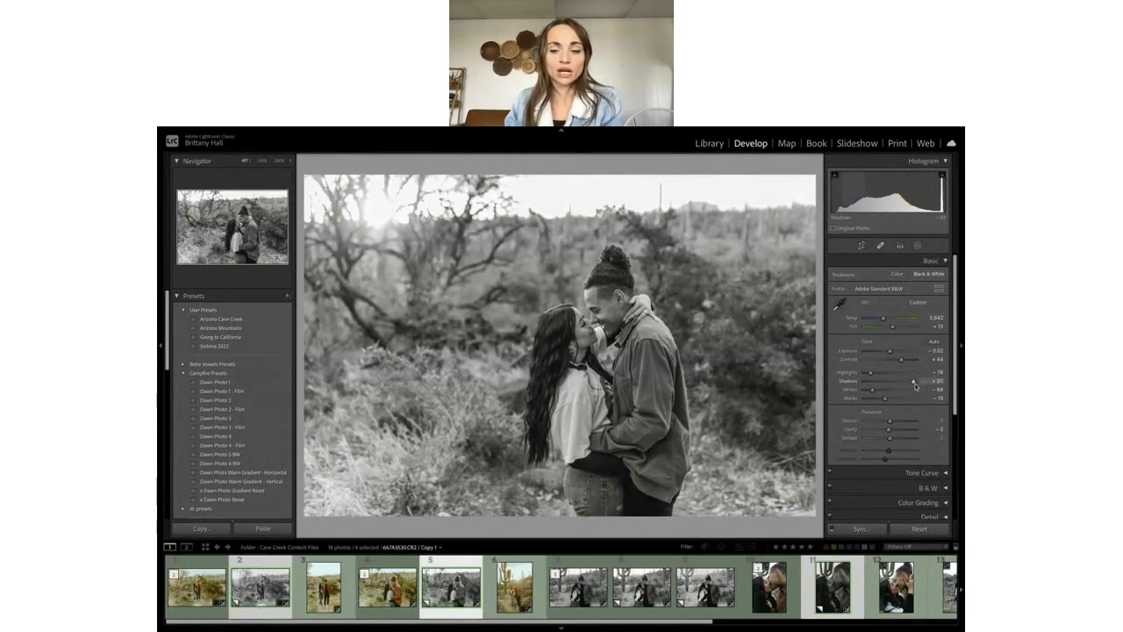
key("Right")
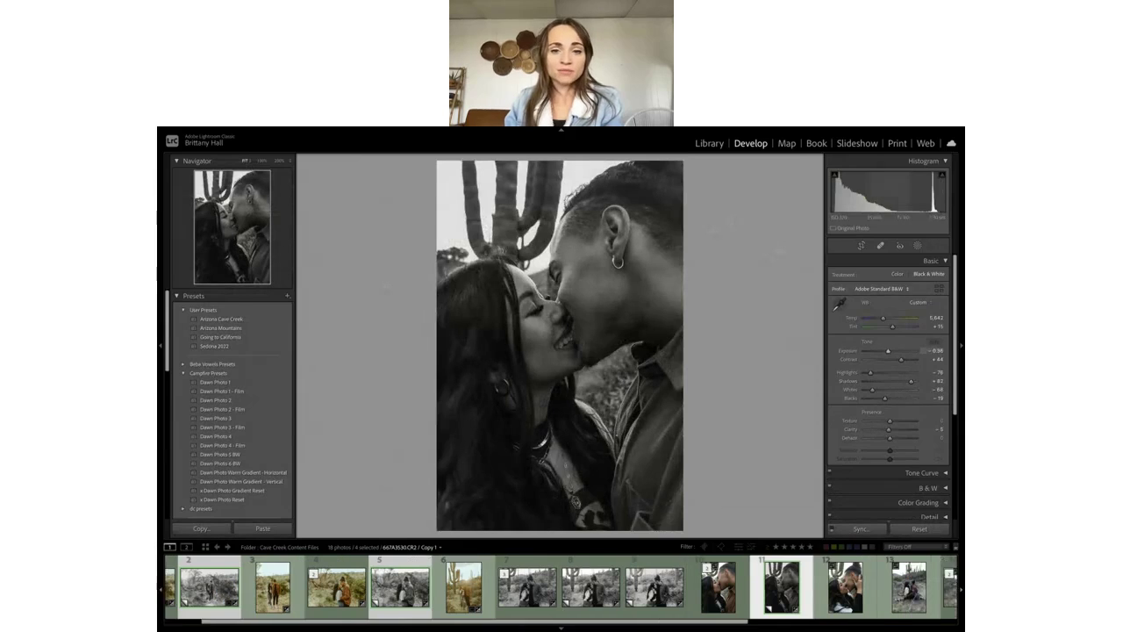
key("Right")
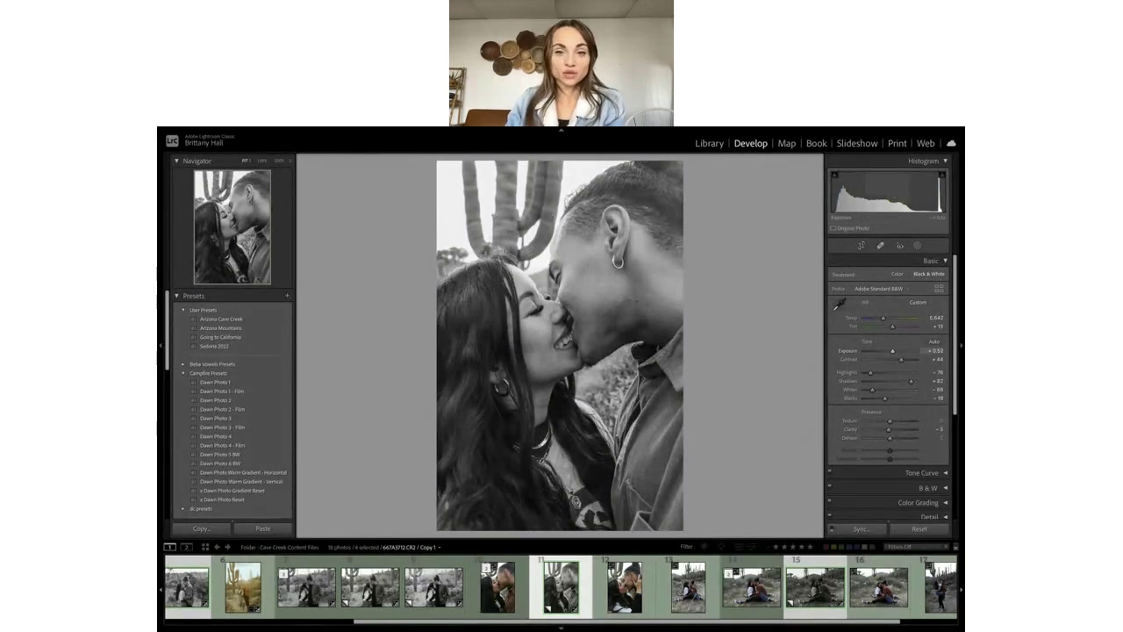
left_click_drag(883, 190, 890, 189)
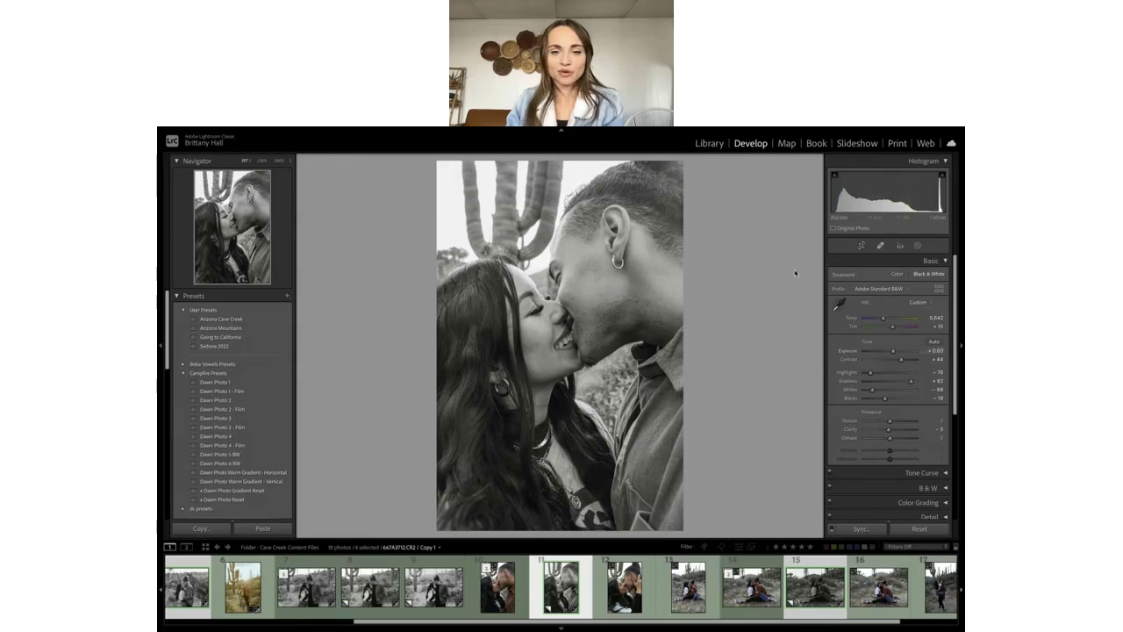
Review the remaining selected copies, then open colour photo 14 of the seated couple.
key("Right")
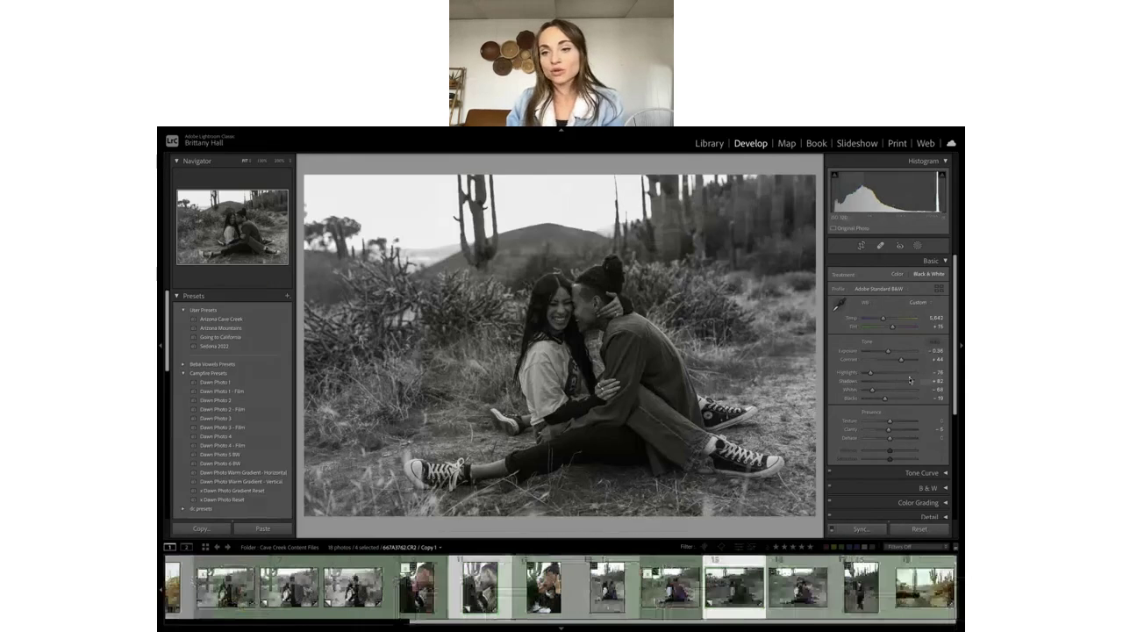
key("Right")
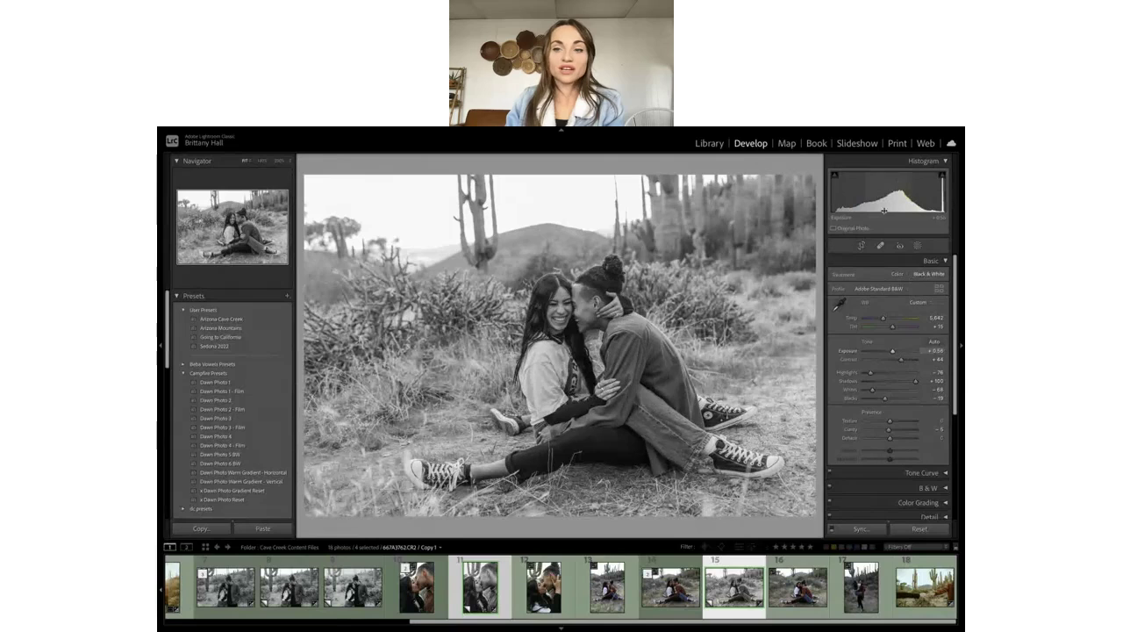
key("Right")
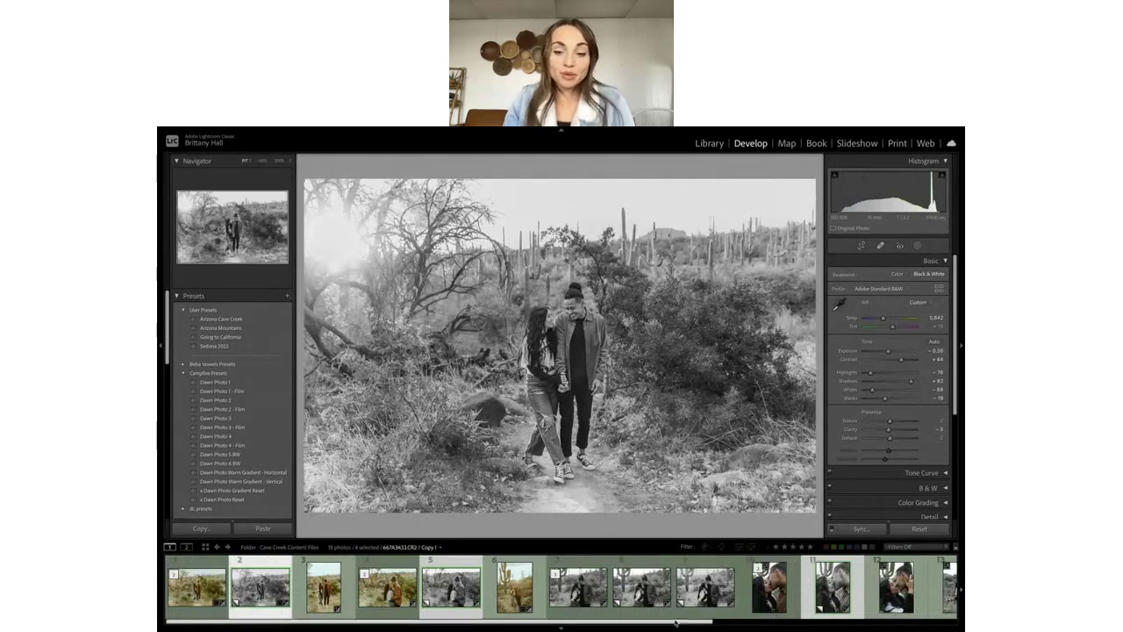
scroll(702, 597, "down", 5)
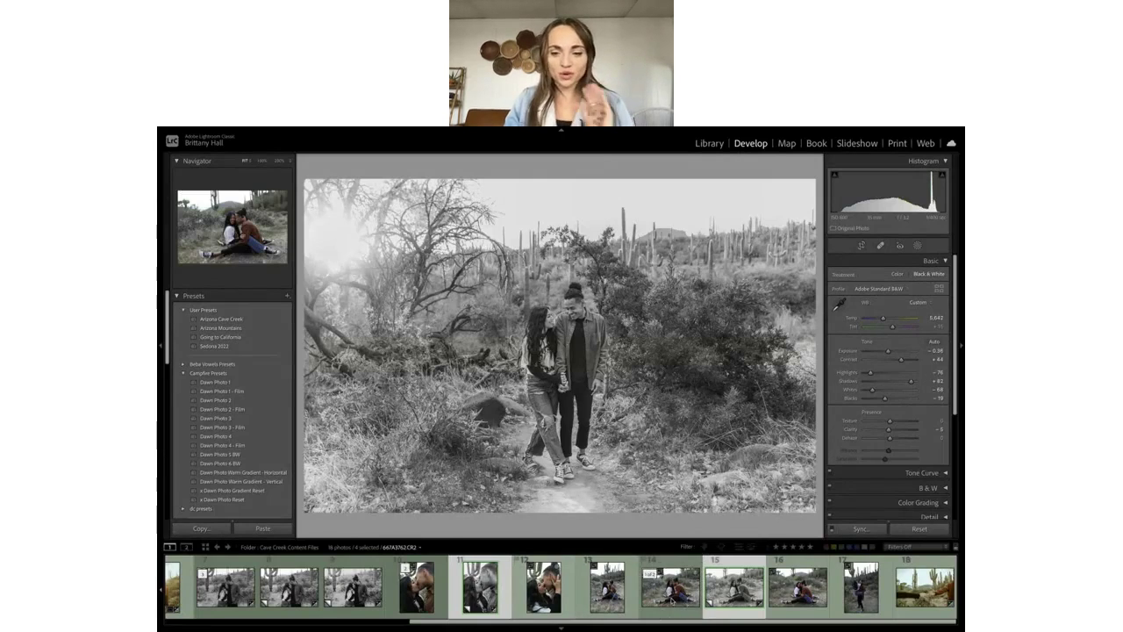
left_click(658, 614)
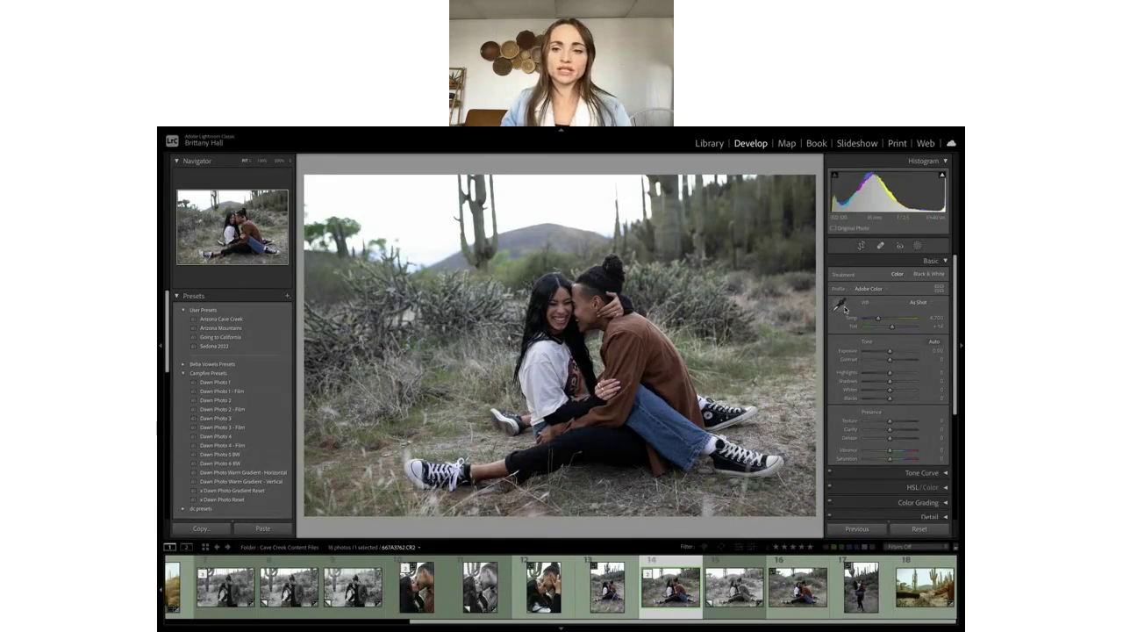
Warm the Temp, then sample white balance with the WB eyedropper from the sky and the white shirt.
left_click(893, 319)
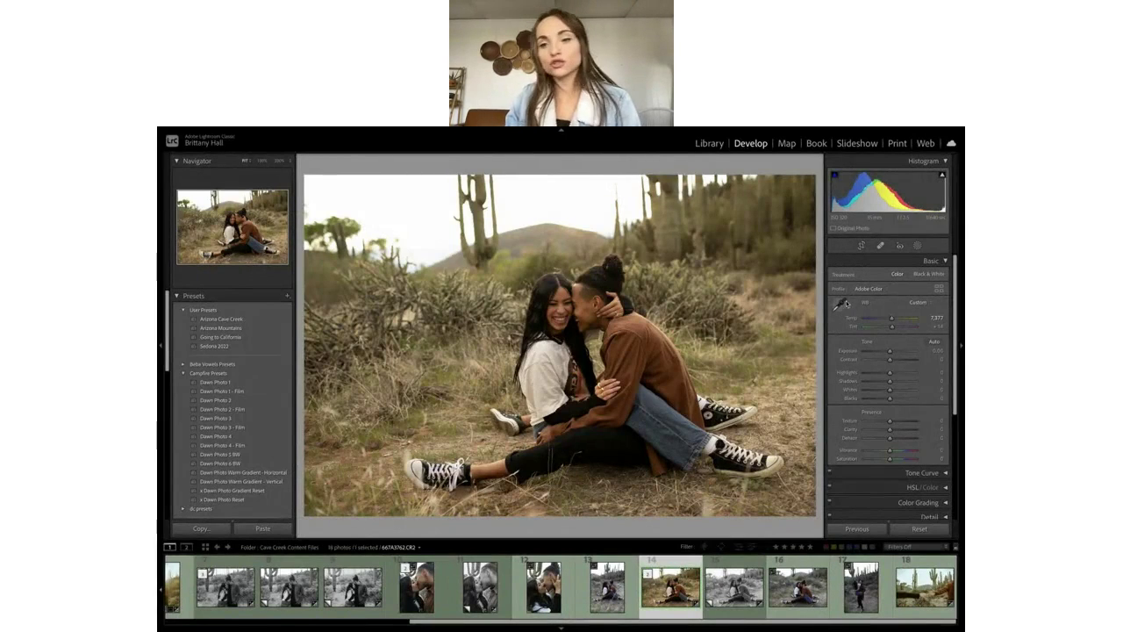
left_click(839, 305)
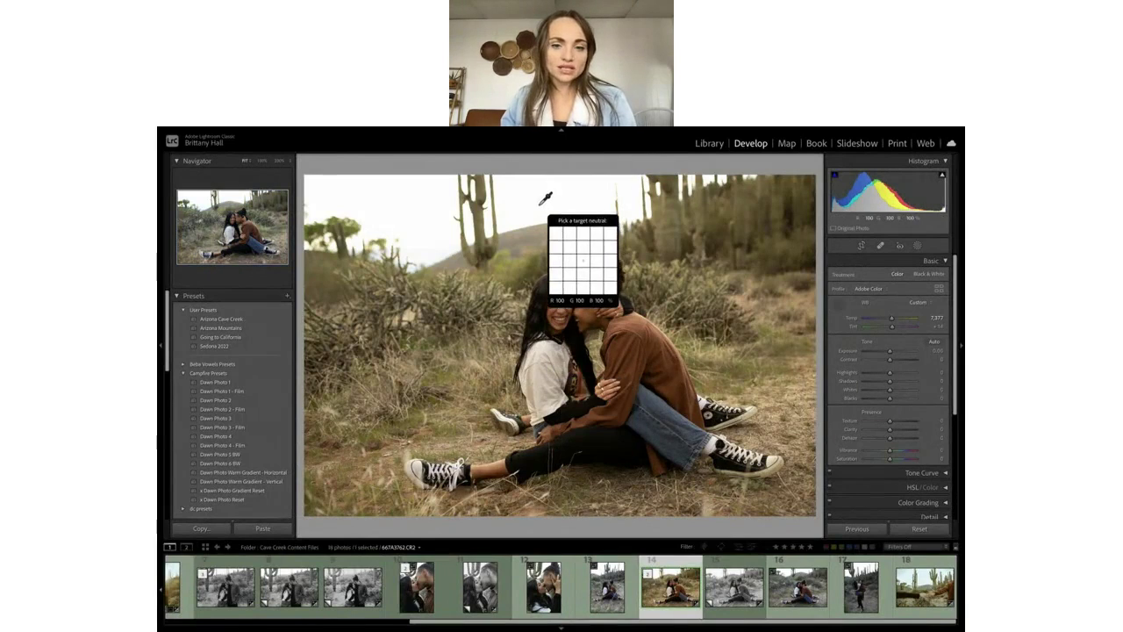
left_click(542, 193)
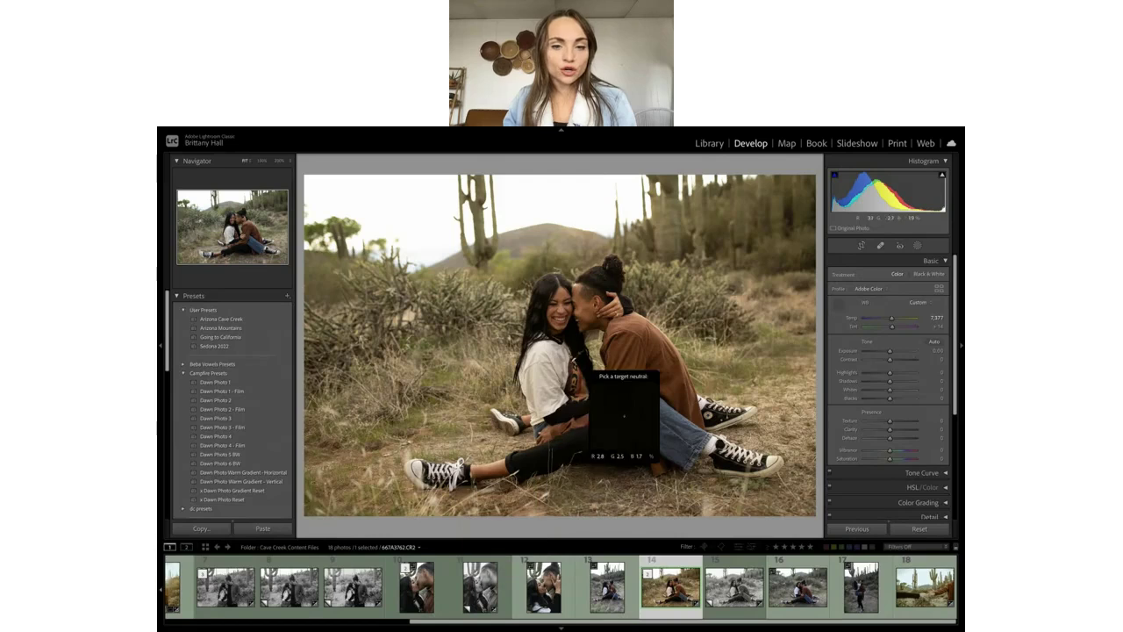
left_click(545, 376)
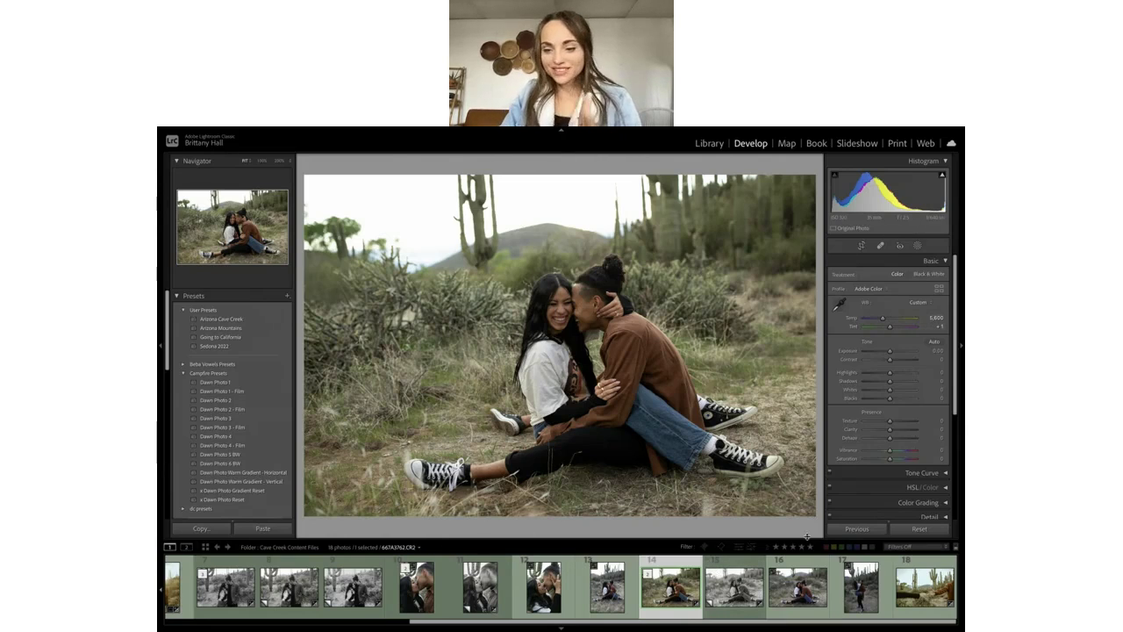
left_click(839, 306)
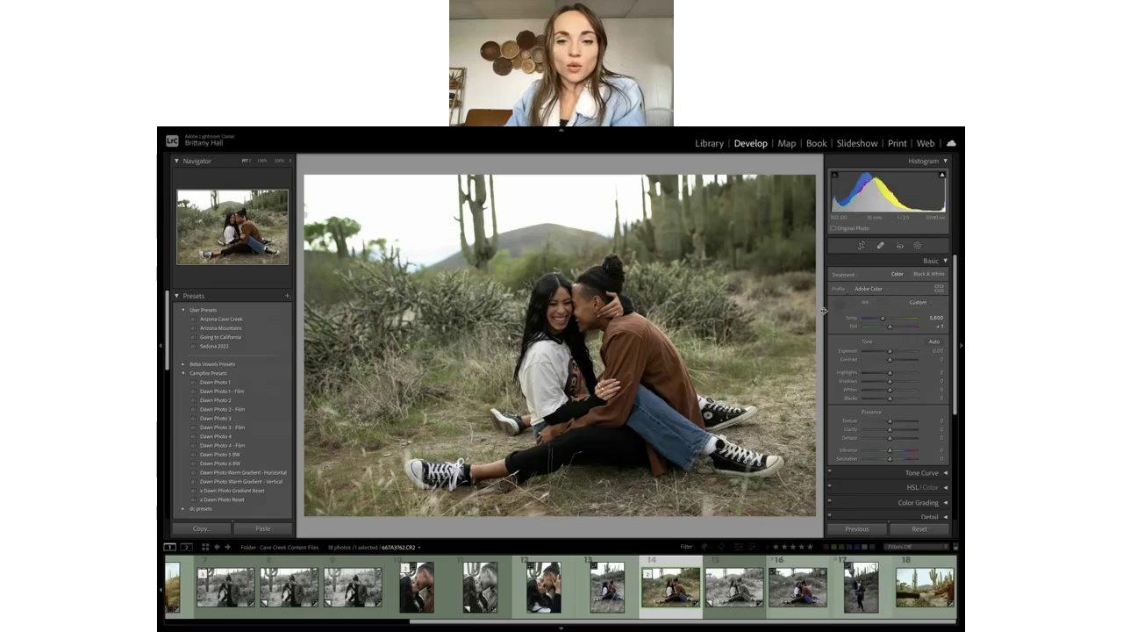
left_click(840, 305)
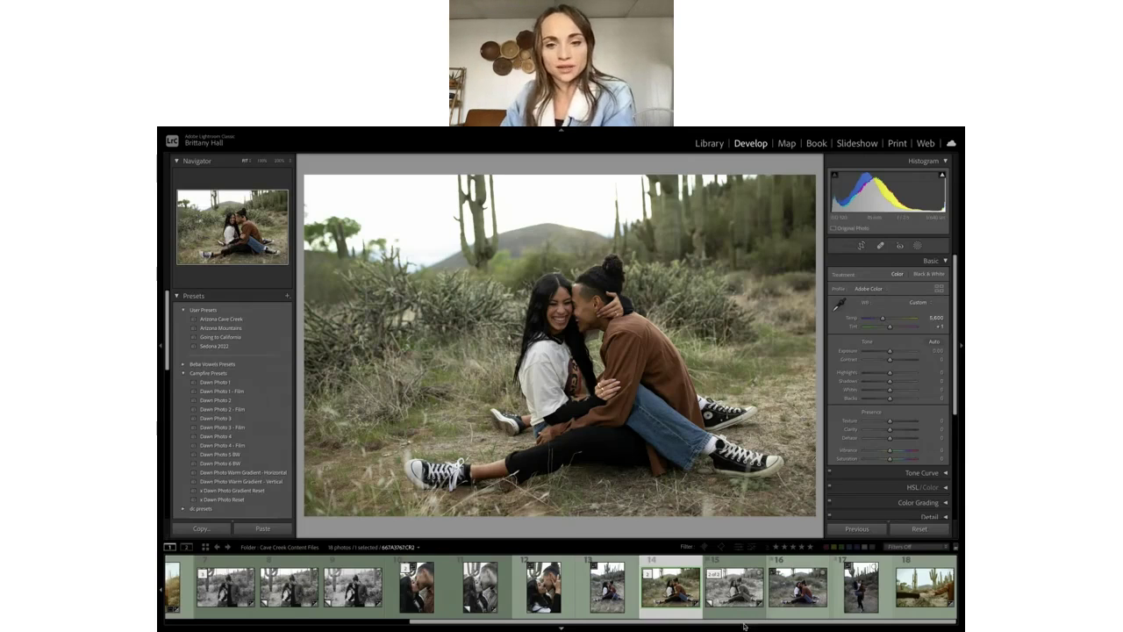
left_click(195, 373)
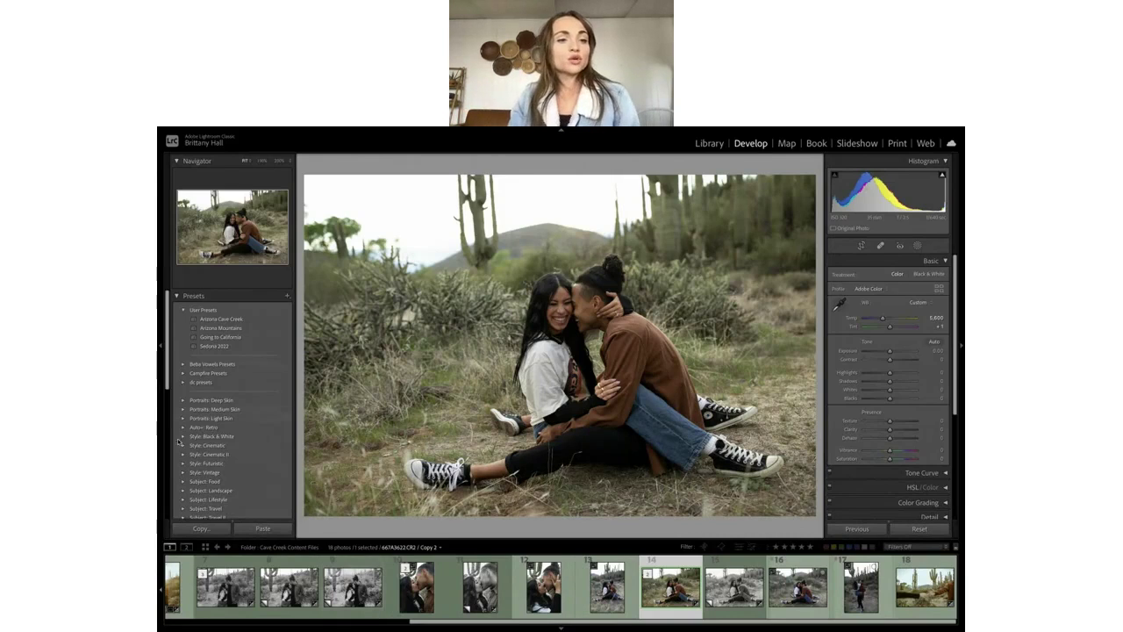
left_click(224, 328)
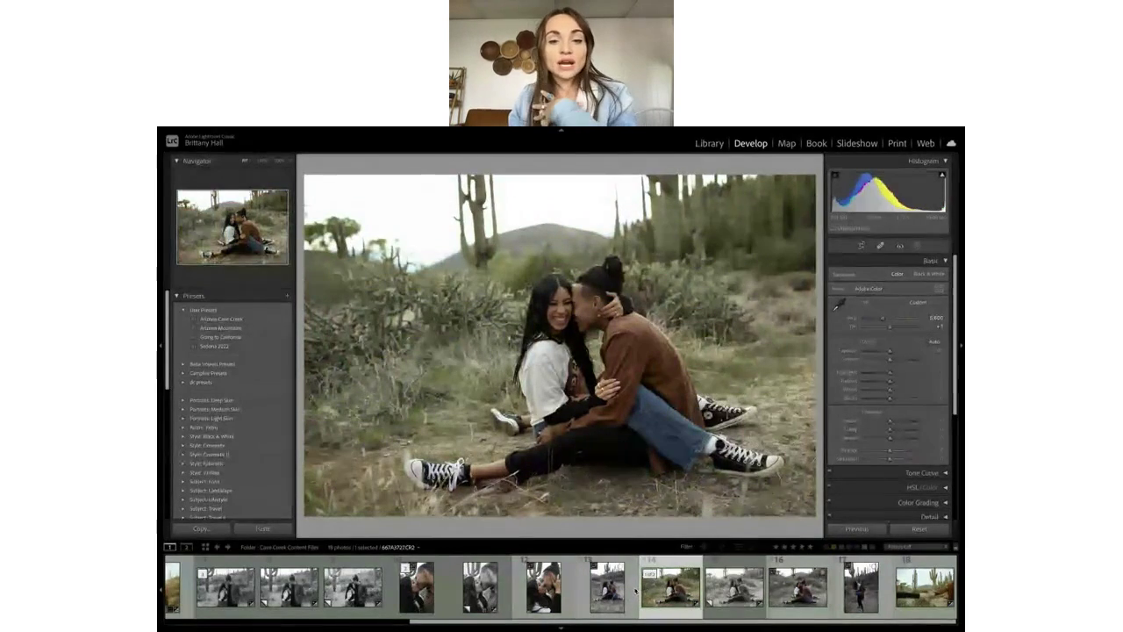
left_click(184, 375)
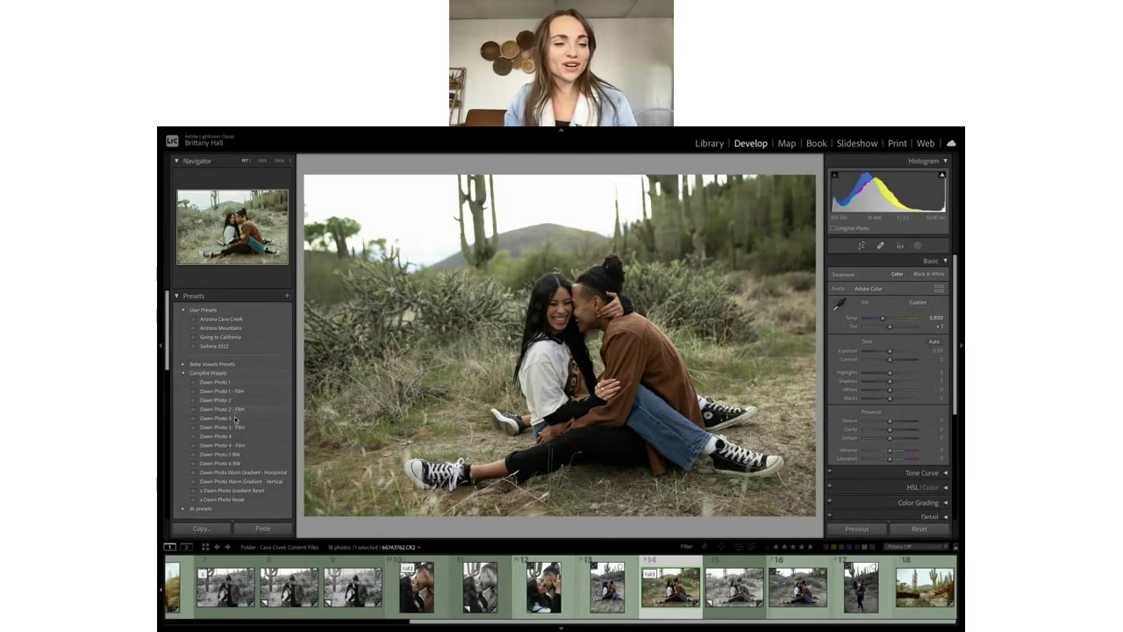
Apply the Dawn Photo 2 - Film preset, pull highlights down, lift shadows and add texture +20.
left_click(229, 409)
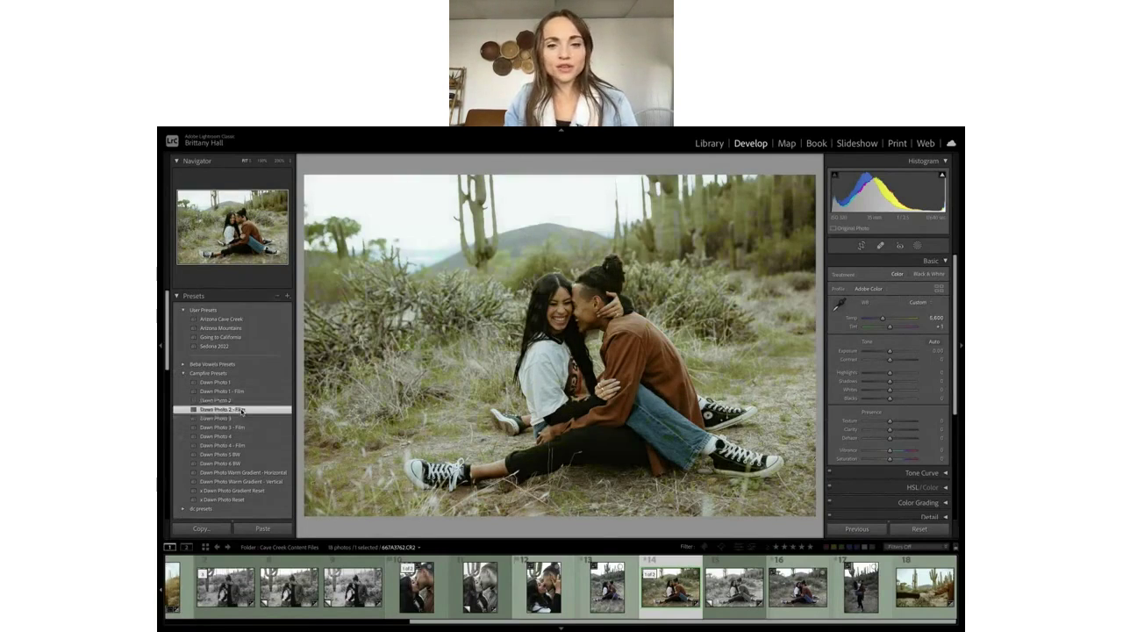
left_click(912, 390)
left_click_drag(881, 382, 873, 398)
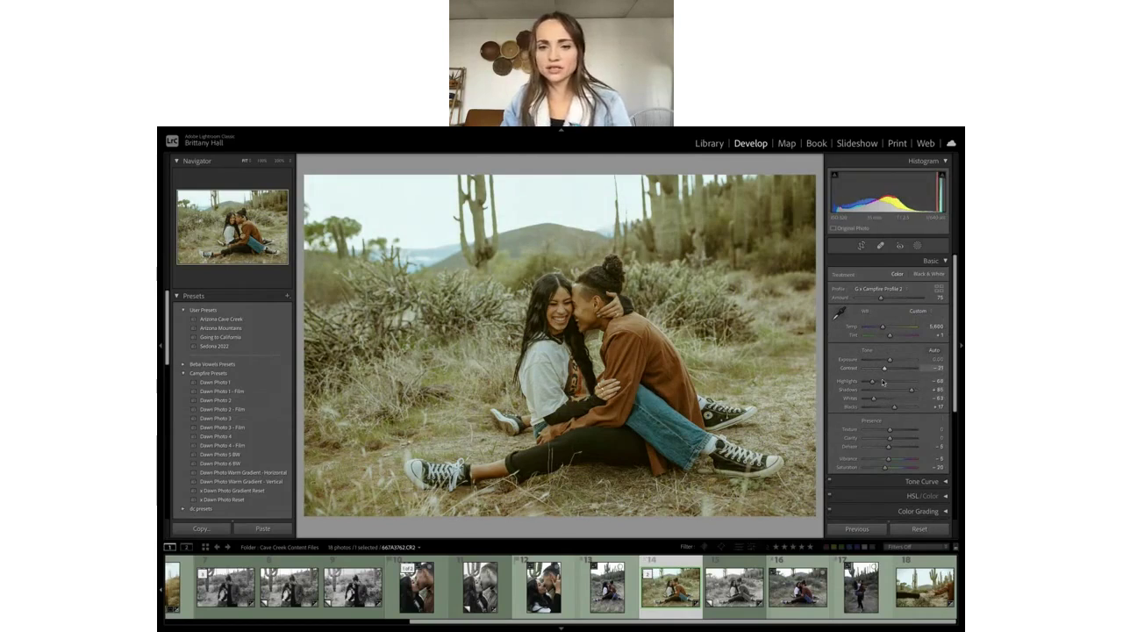
left_click(896, 432)
Set sharpening, with luminance noise reduction 33, detail 20 and contrast 5.
scroll(912, 421, "down", 3)
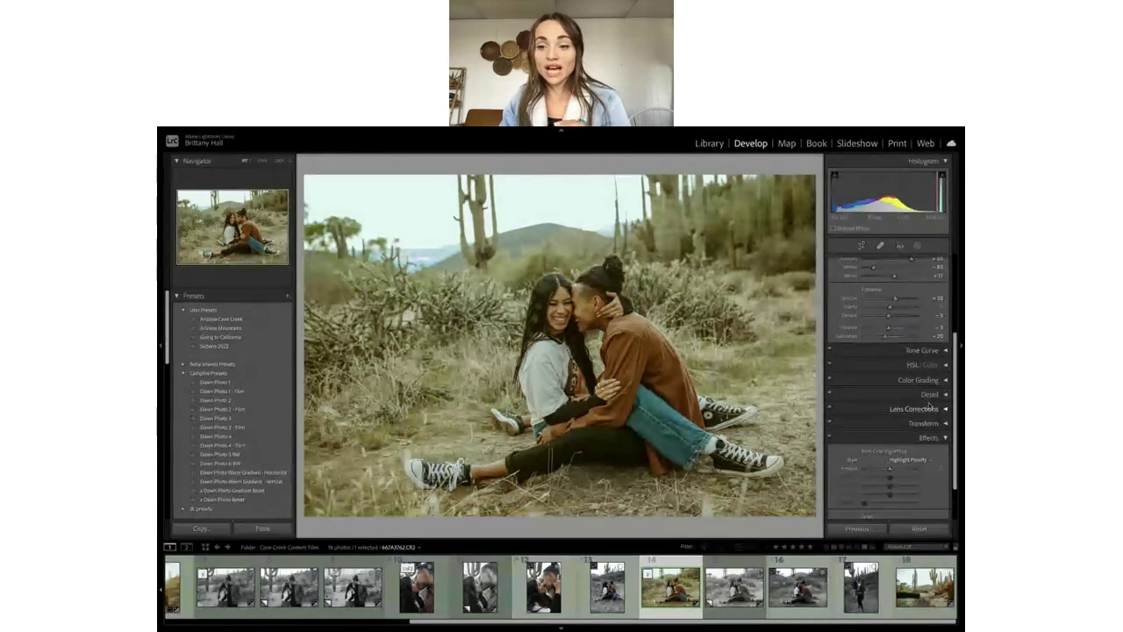
left_click(944, 396)
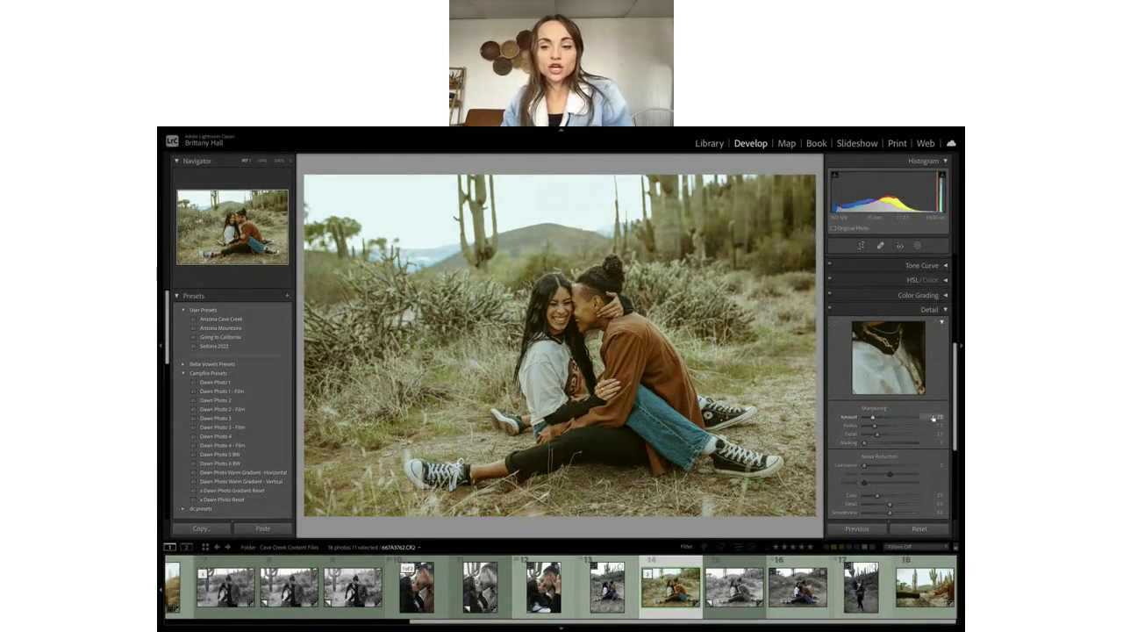
left_click(933, 418)
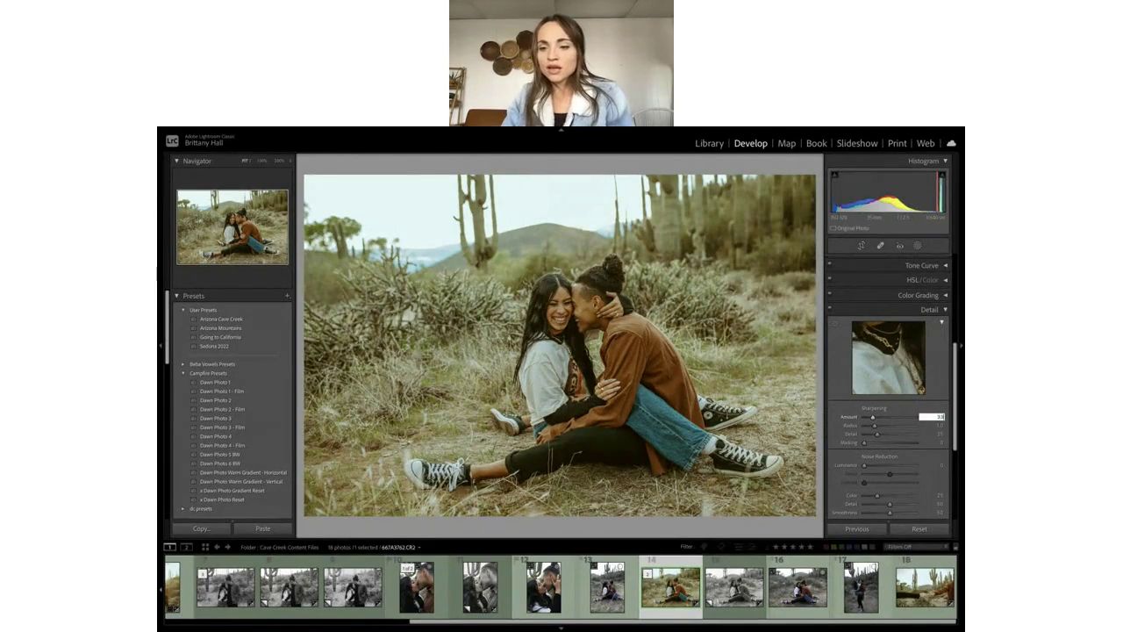
left_click(938, 466)
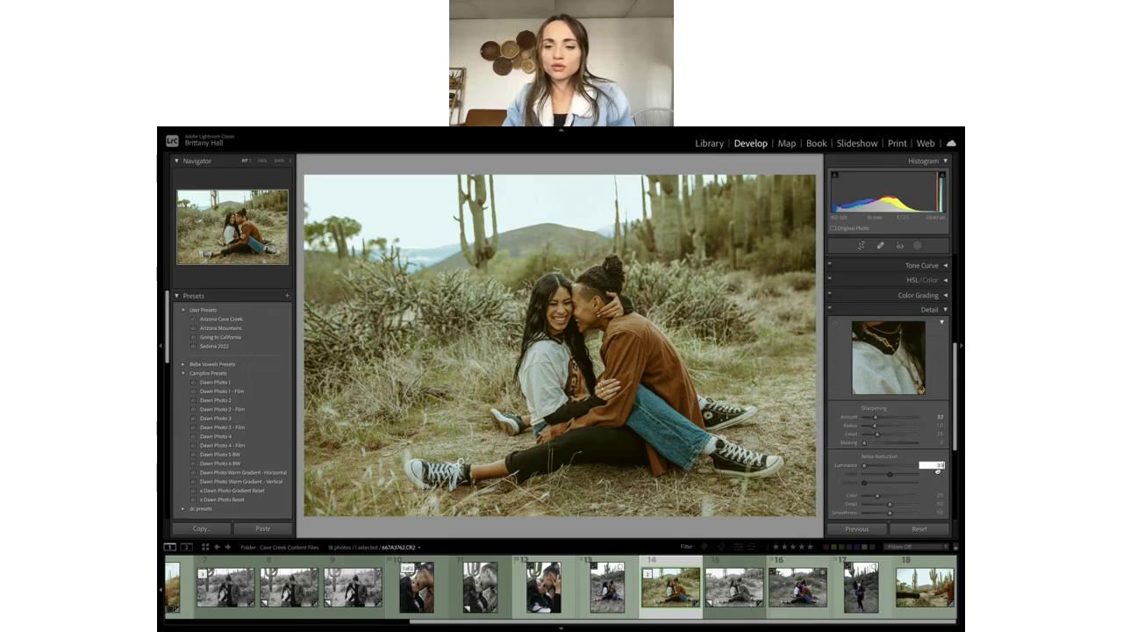
key("Return")
left_click(940, 475)
type("20")
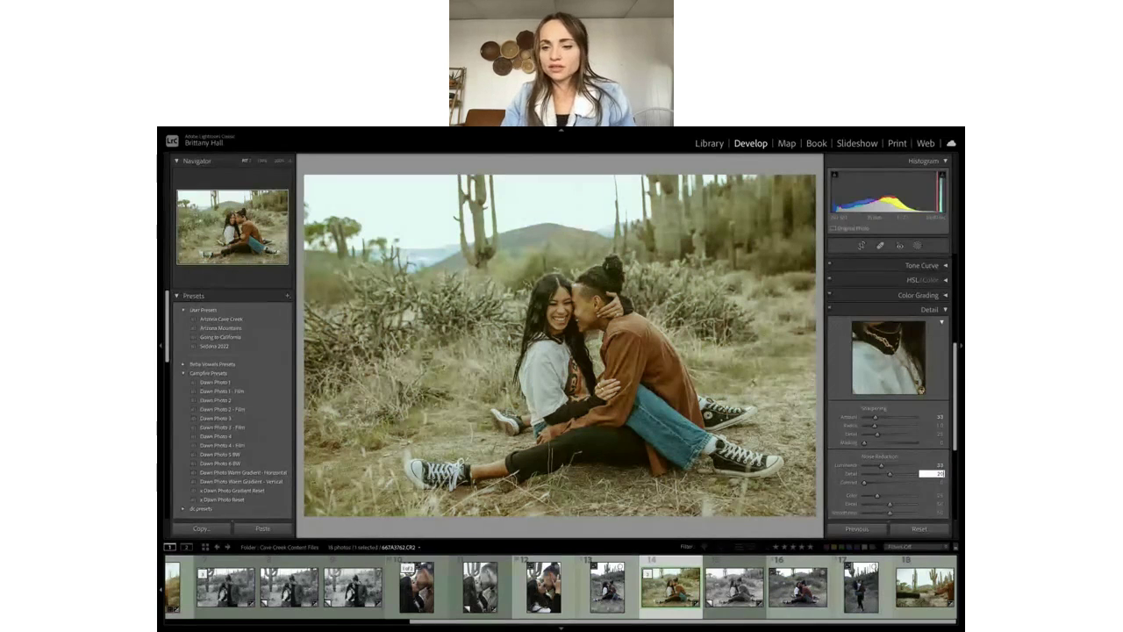
left_click(938, 482)
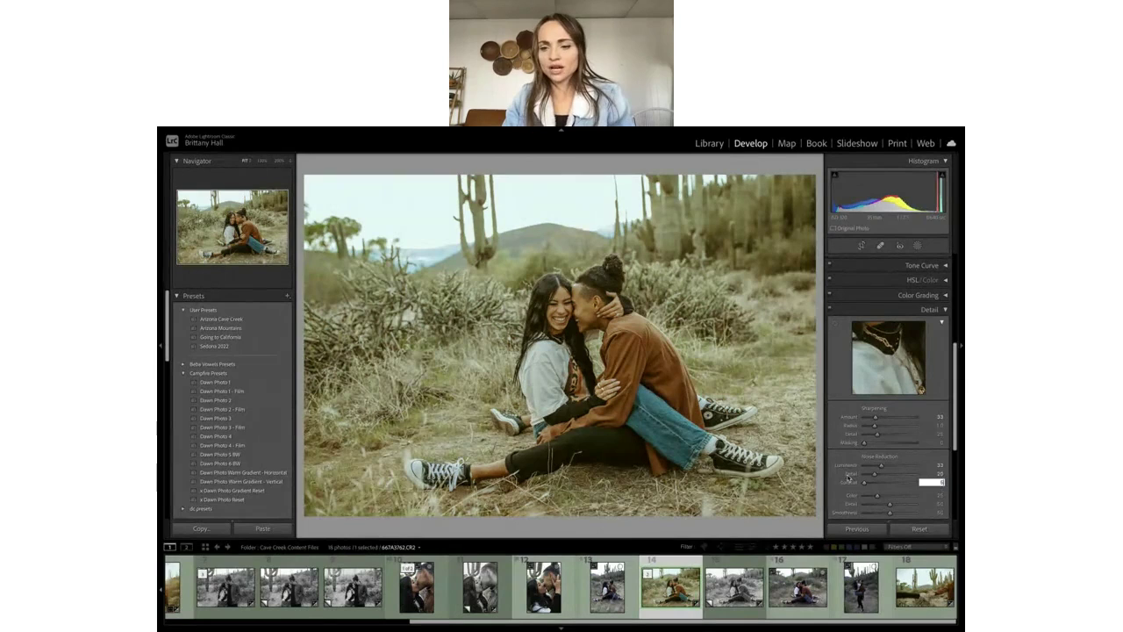
type("5")
key("Return")
Enable lens profile corrections.
scroll(883, 483, "down", 5)
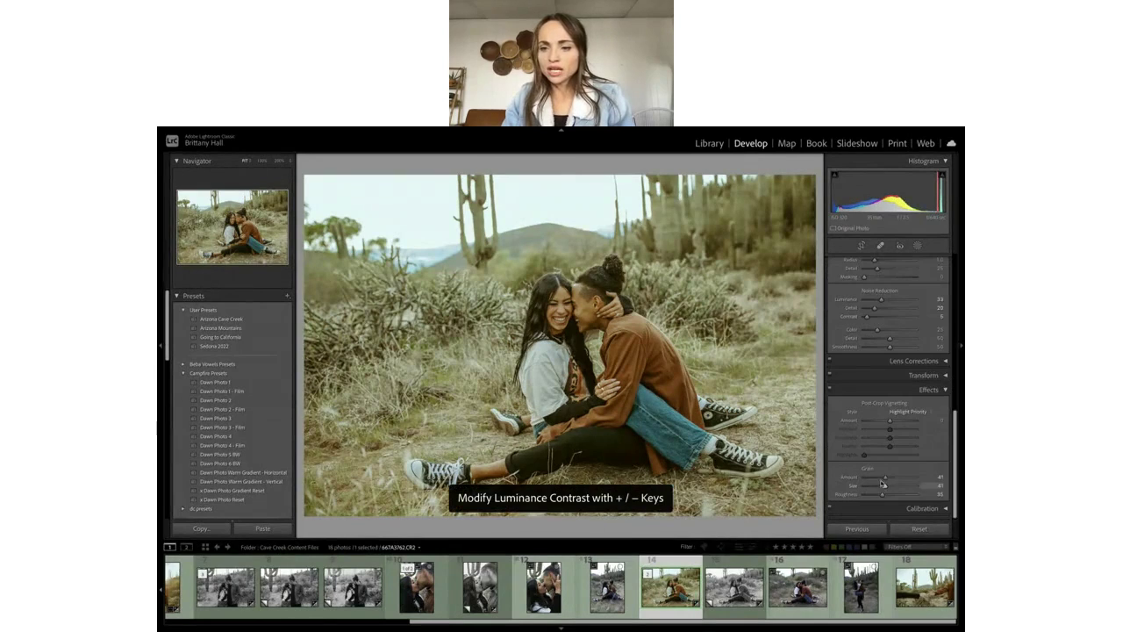
left_click(913, 361)
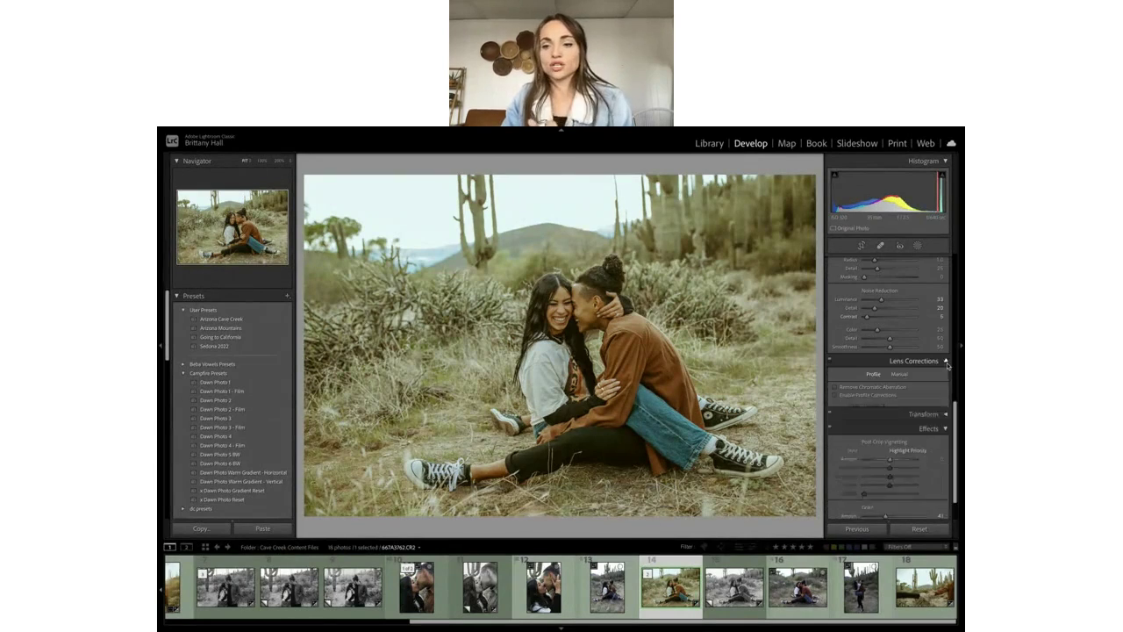
left_click(836, 396)
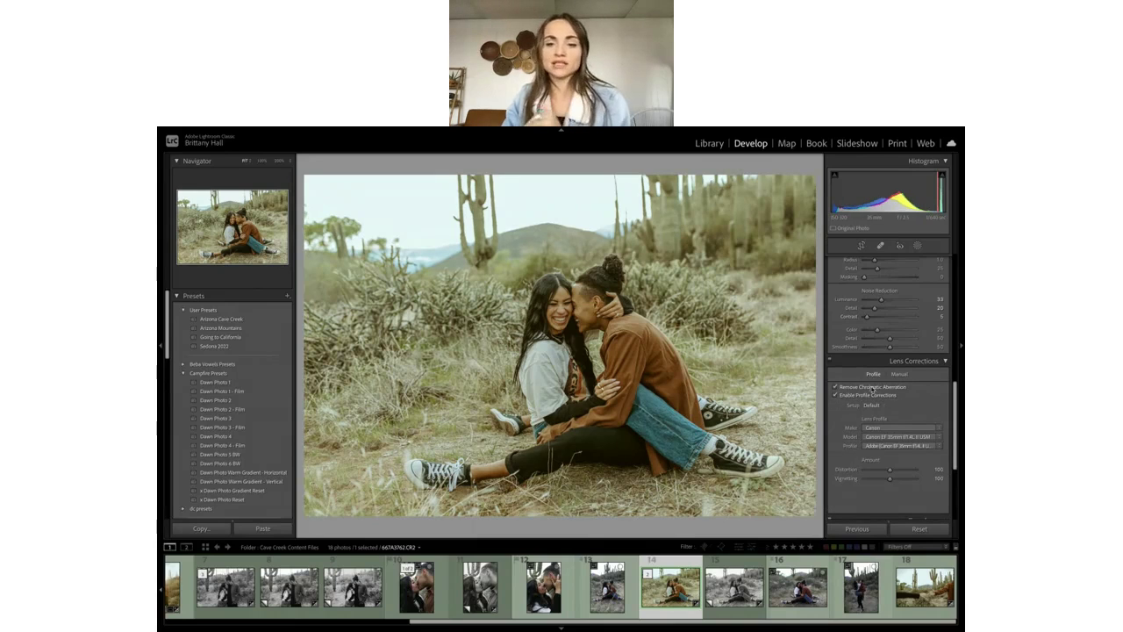
Check the Effects settings, then warm the white balance Temp to about 5,757.
scroll(911, 409, "down", 2)
left_click(911, 409)
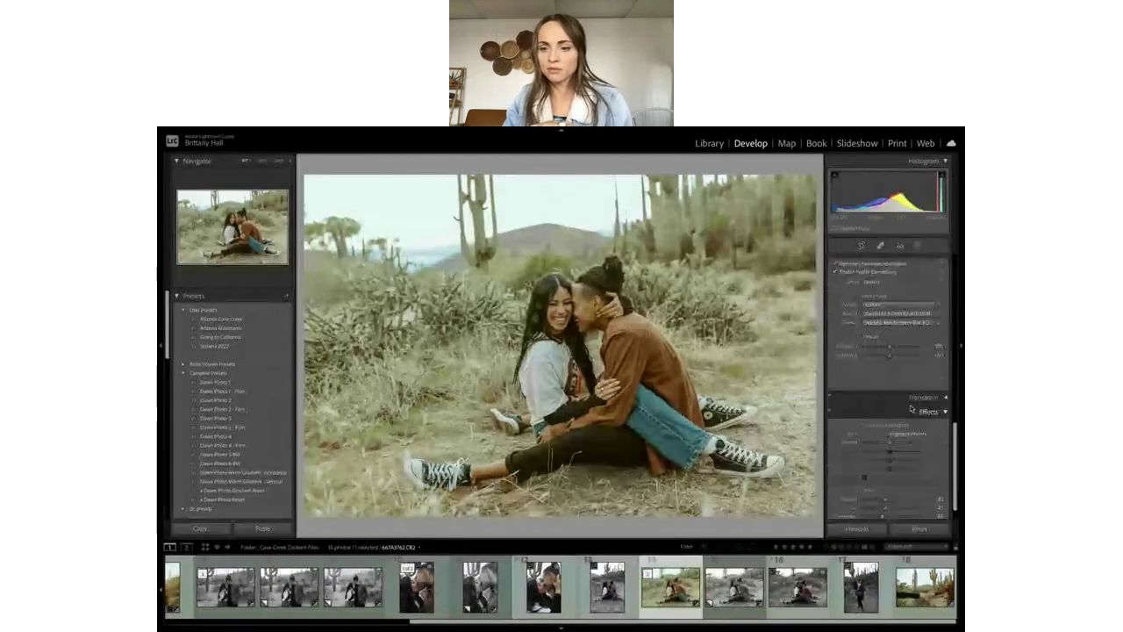
scroll(911, 409, "down", 1)
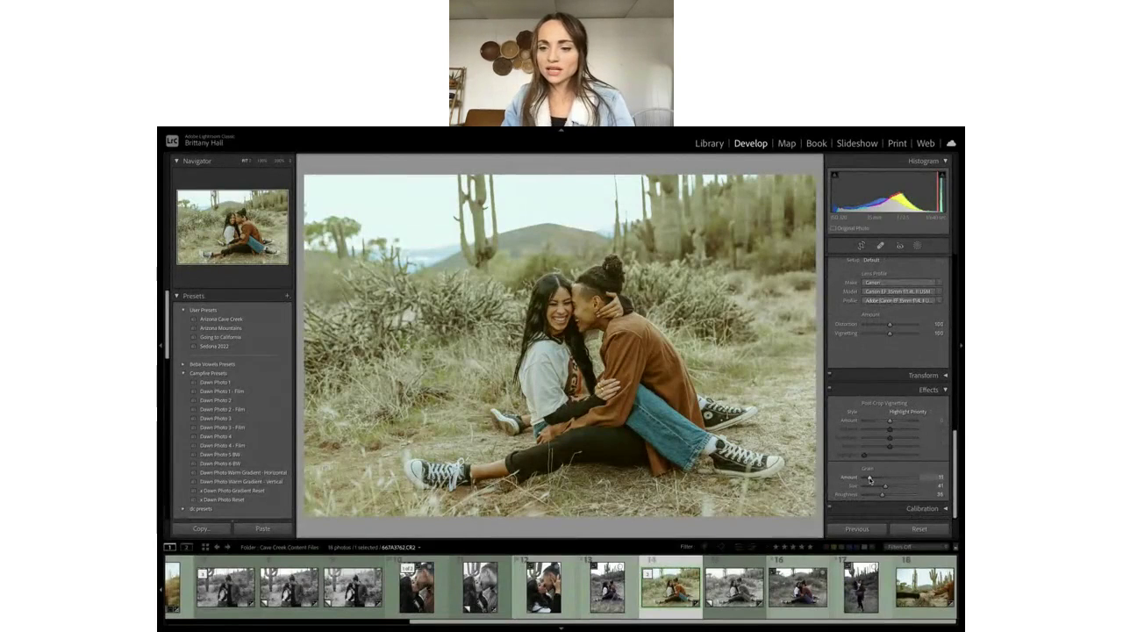
scroll(890, 409, "up", 4)
scroll(891, 409, "up", 10)
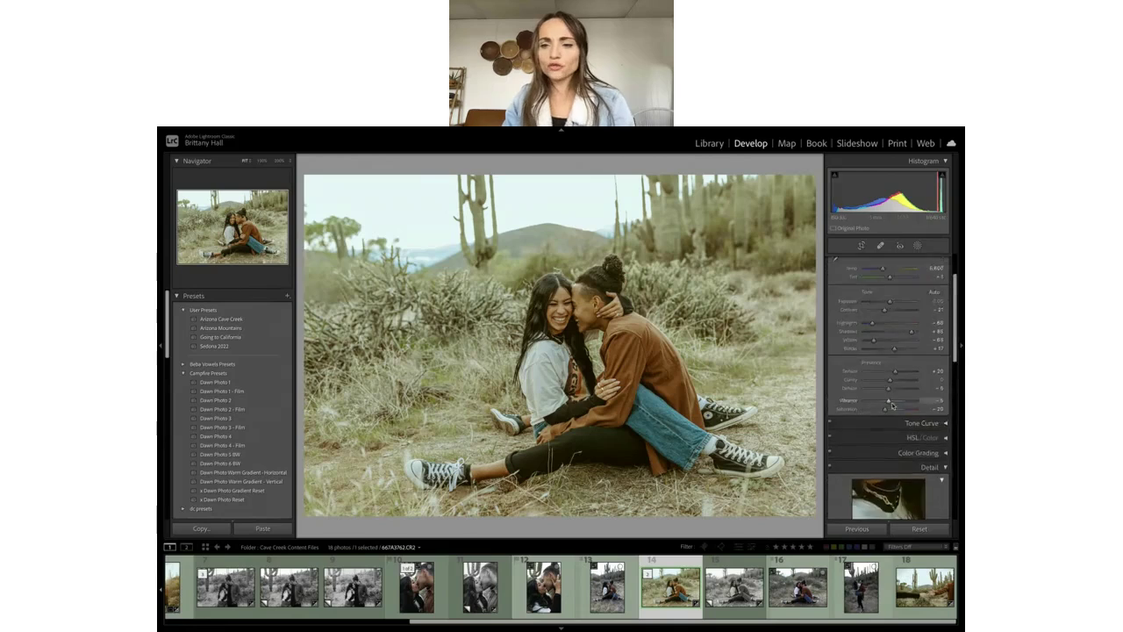
left_click_drag(883, 327, 885, 330)
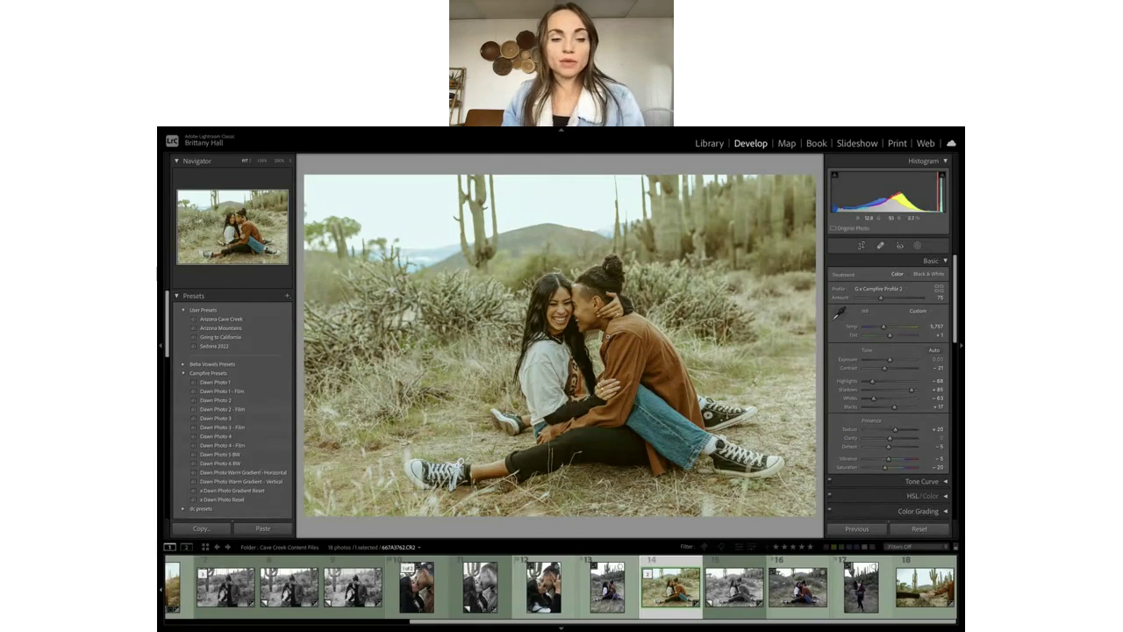
Create the user preset 'Driving through West Virginia' from the current edits, then move to another couple photo.
left_click(288, 297)
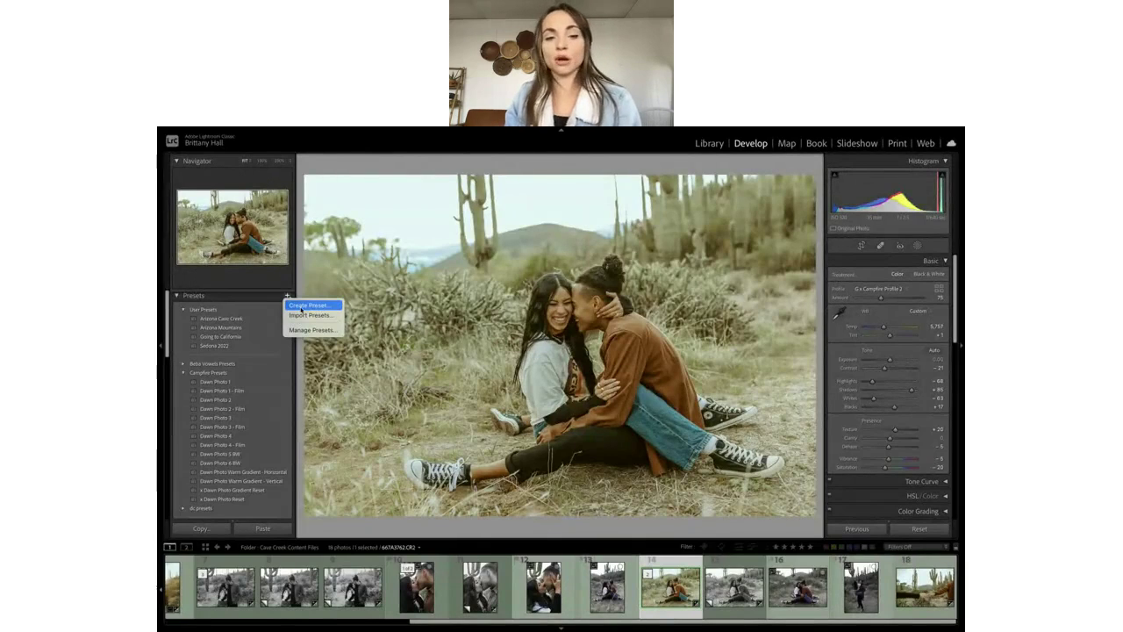
left_click(303, 306)
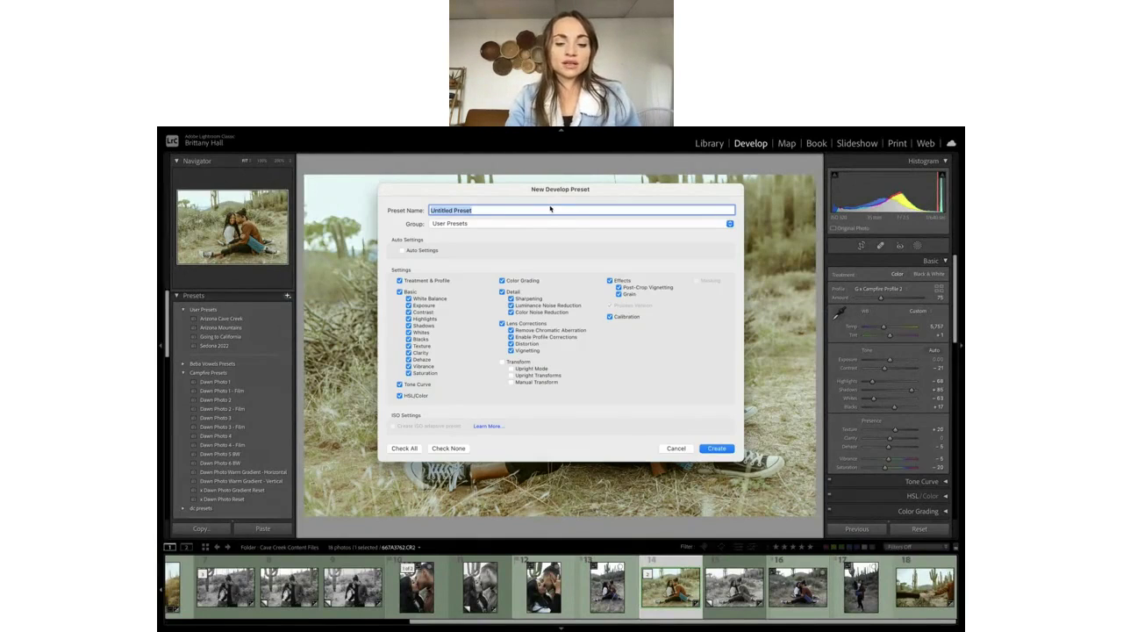
type("Driv")
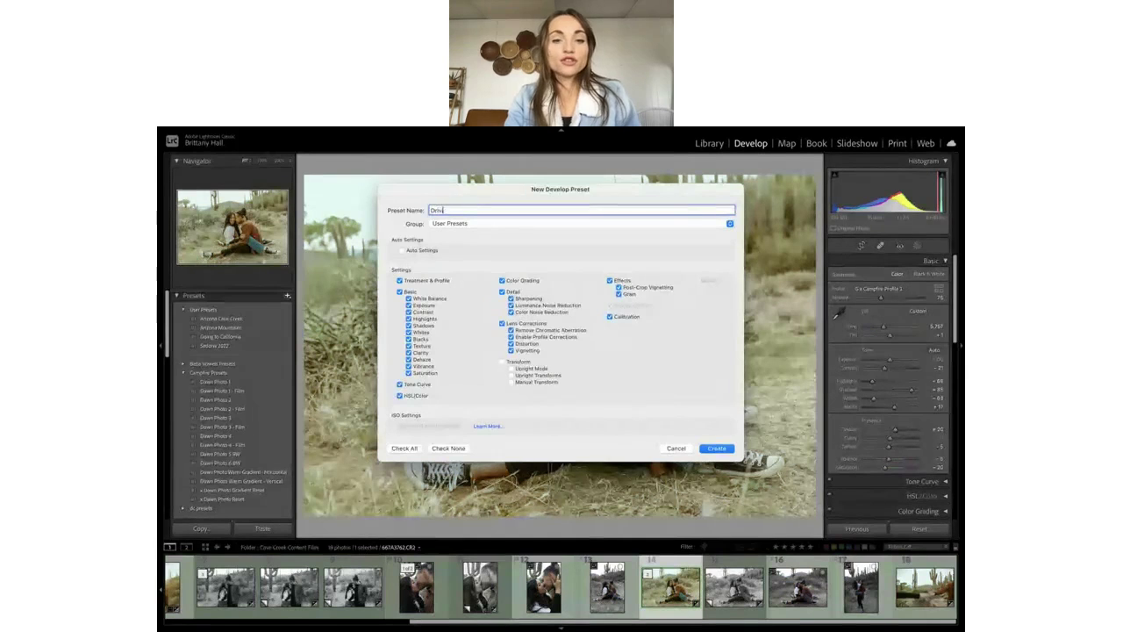
type("ing through West")
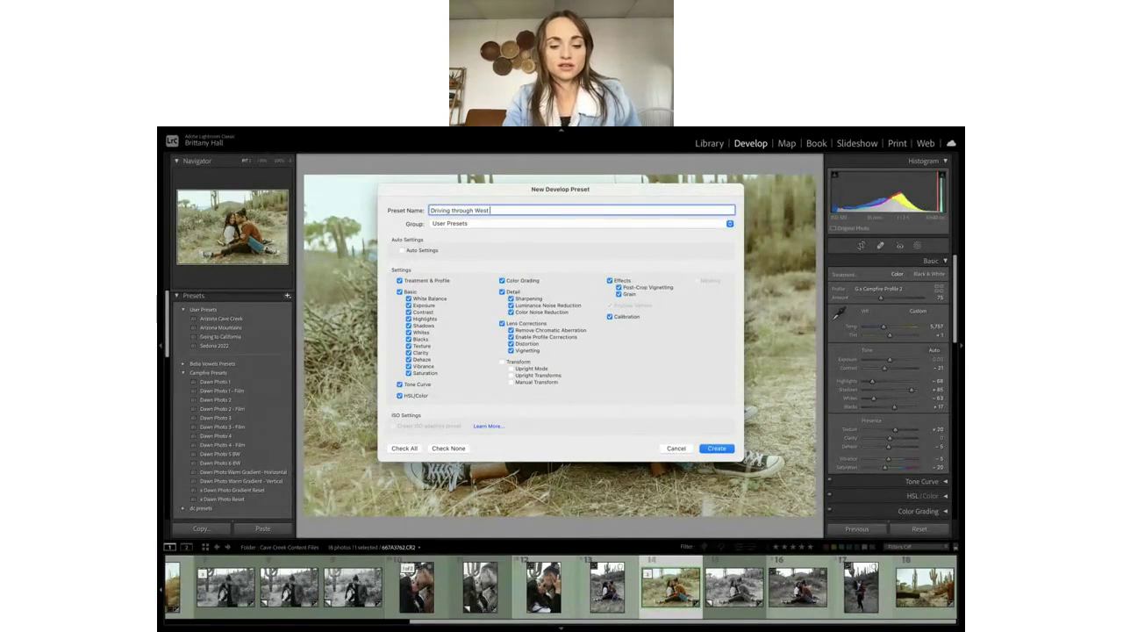
type(" Virginia")
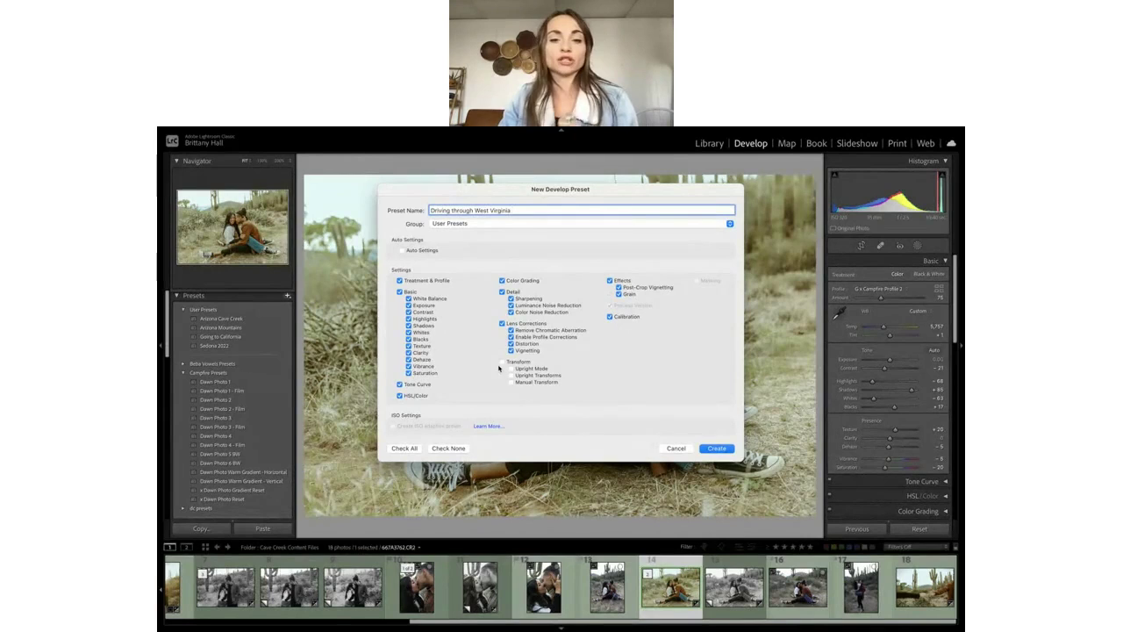
left_click(715, 449)
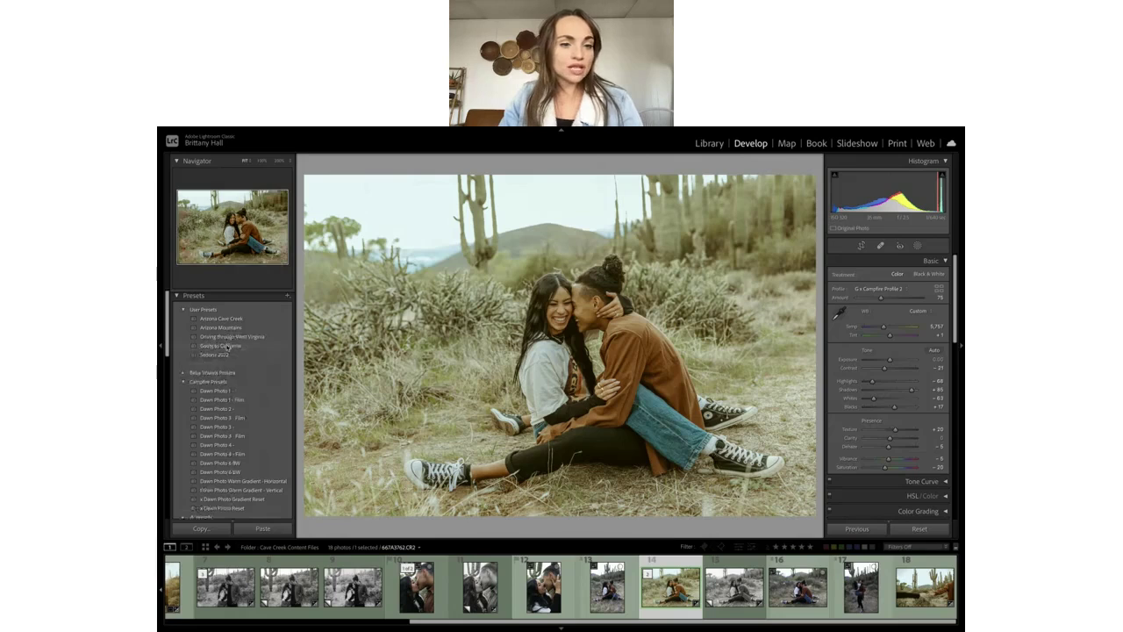
left_click(805, 597)
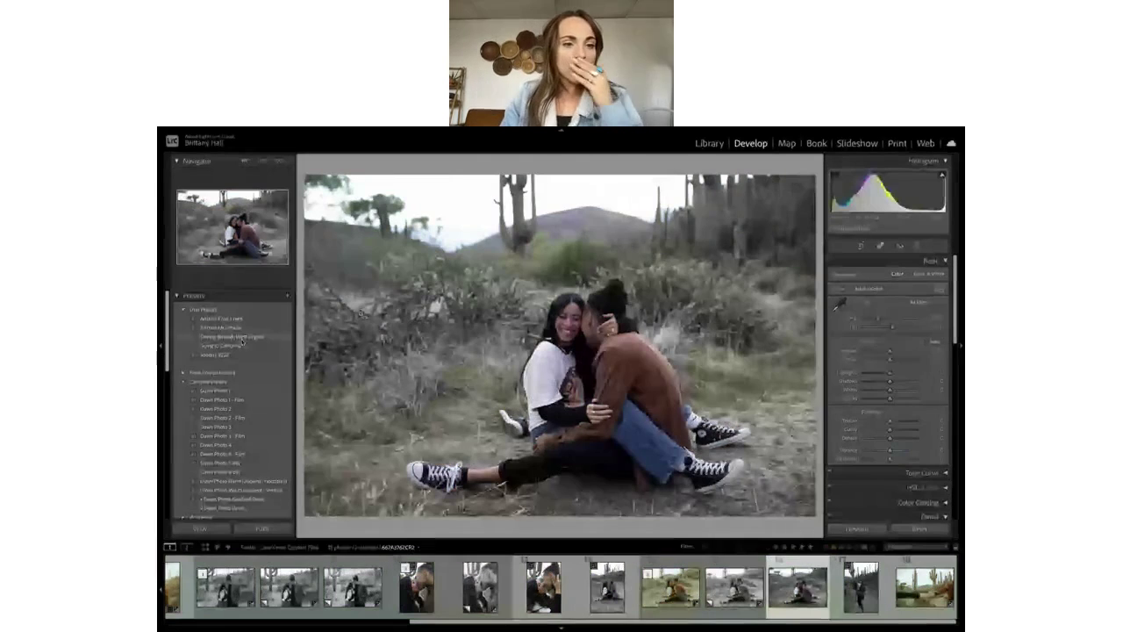
Apply the 'Driving through West Virginia' preset to photo 16 and export the preset to the Desktop.
left_click(243, 338)
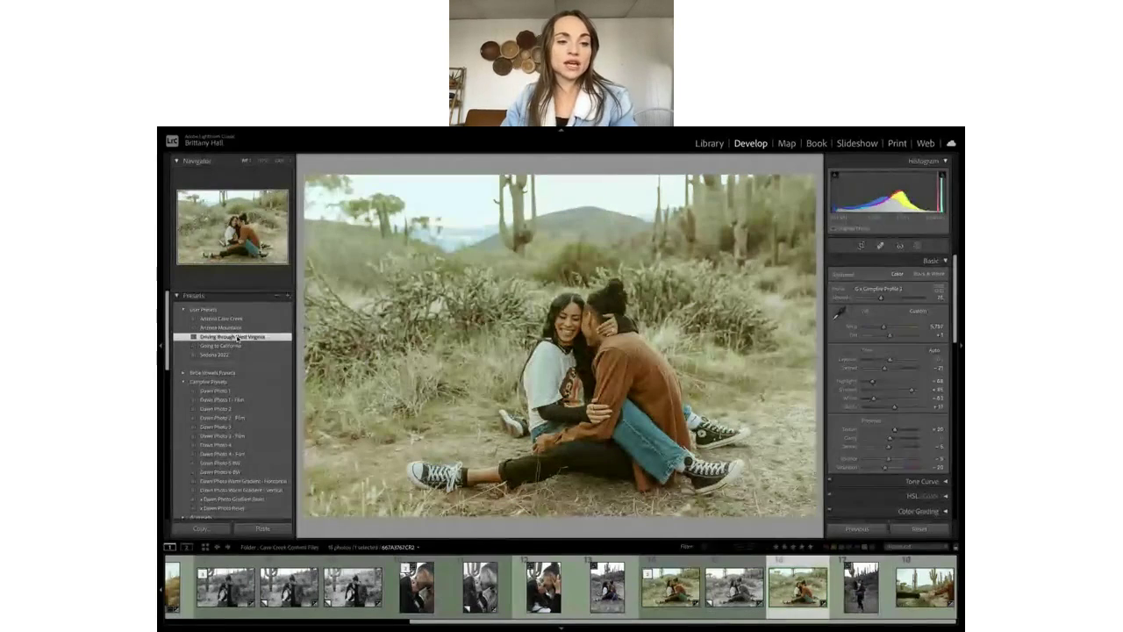
right_click(238, 338)
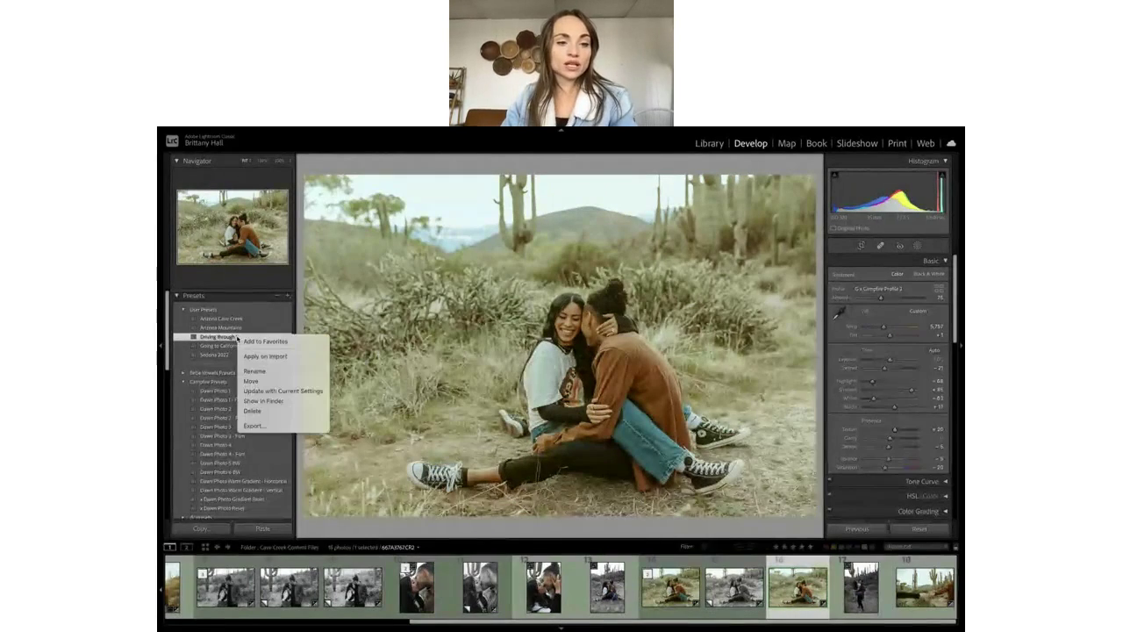
left_click(277, 425)
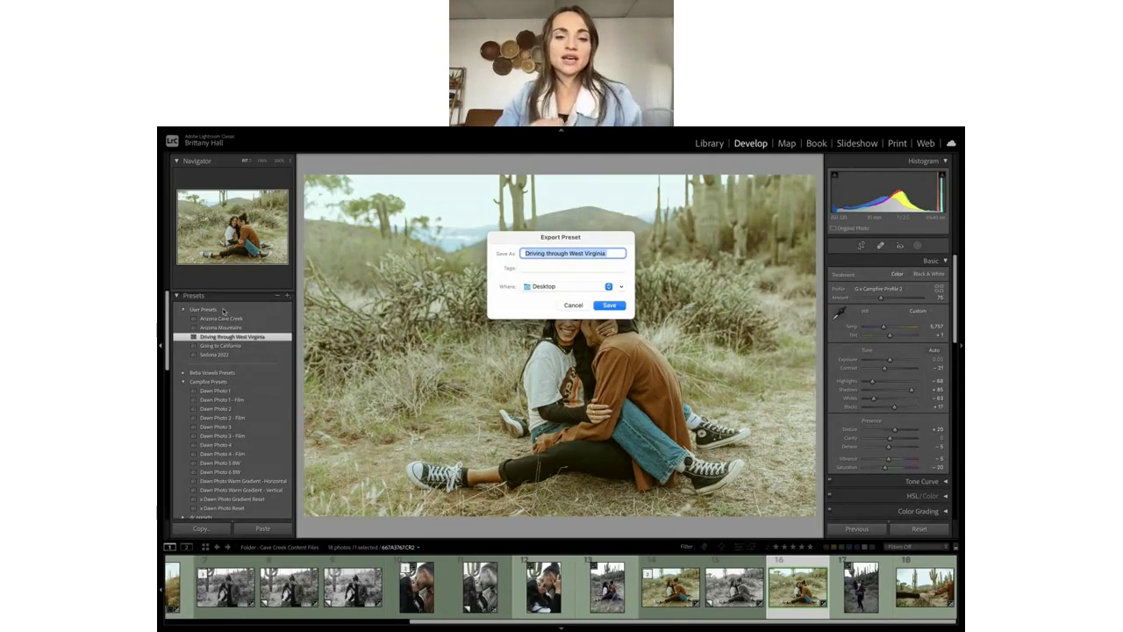
left_click(610, 306)
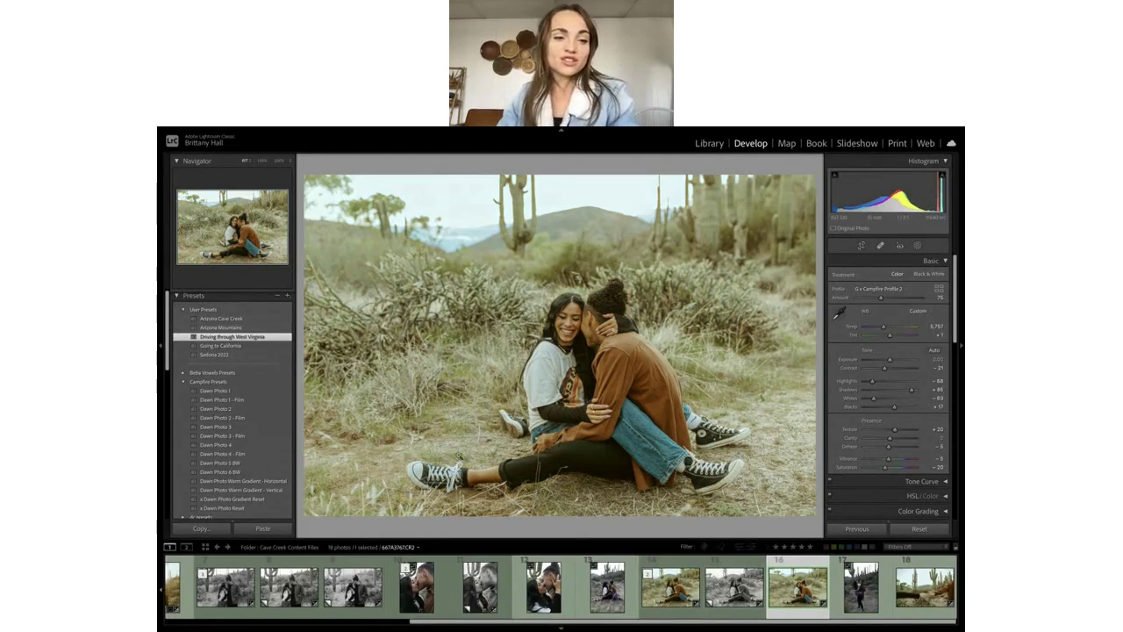
Collapse Campfire Presets, inspect the vertical cactus couple photo, then go to the outstretched-hands photo.
left_click(183, 381)
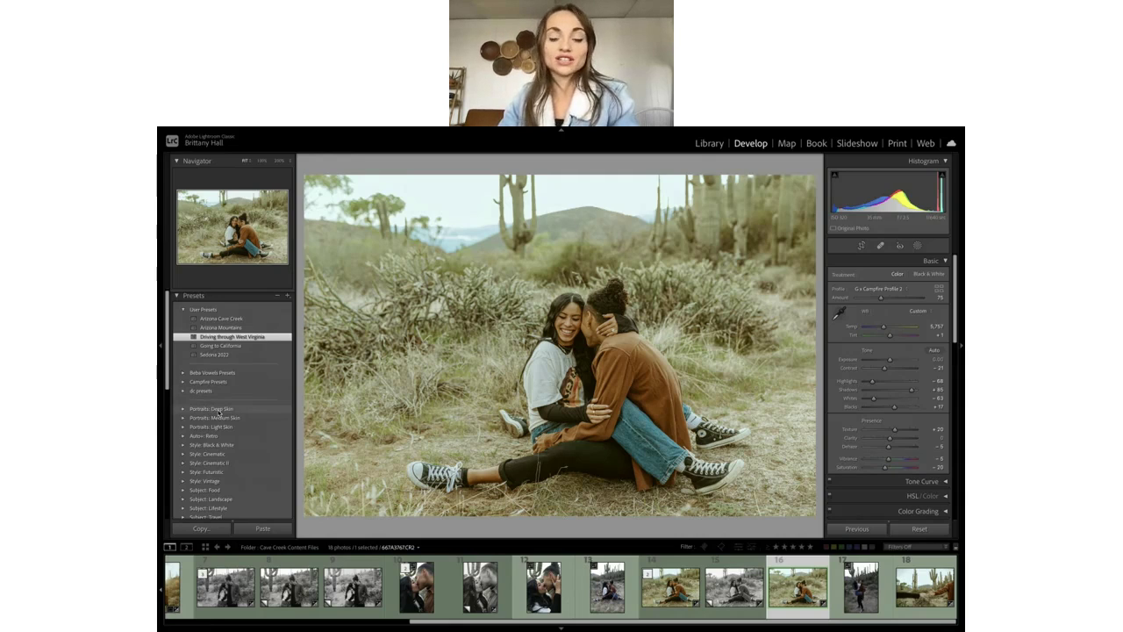
left_click(848, 594)
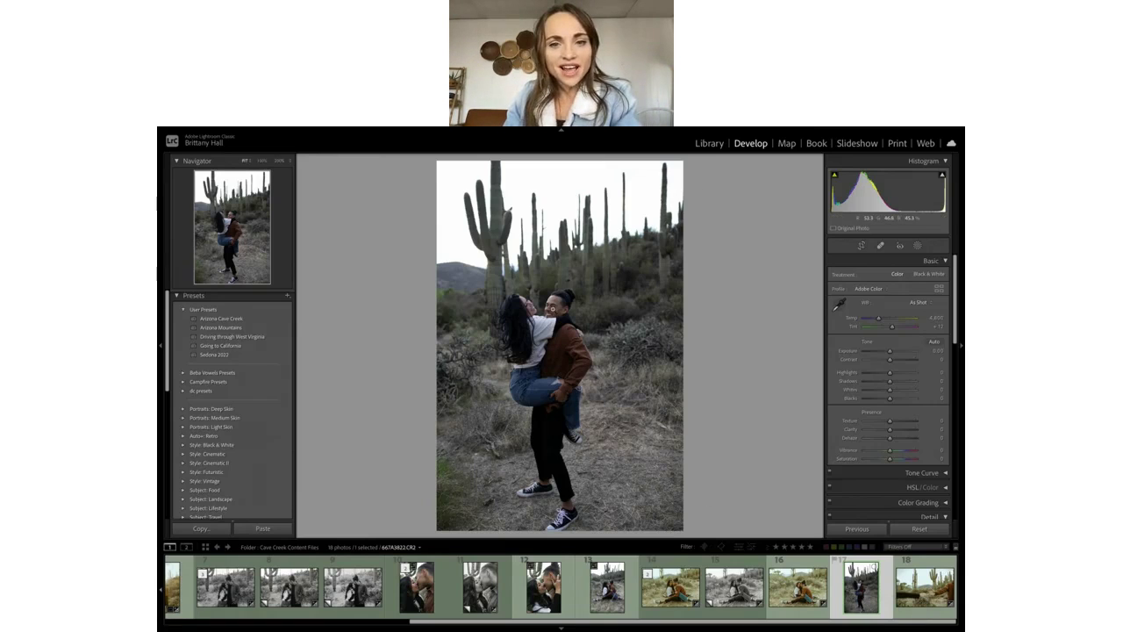
left_click(552, 309)
left_click(558, 311)
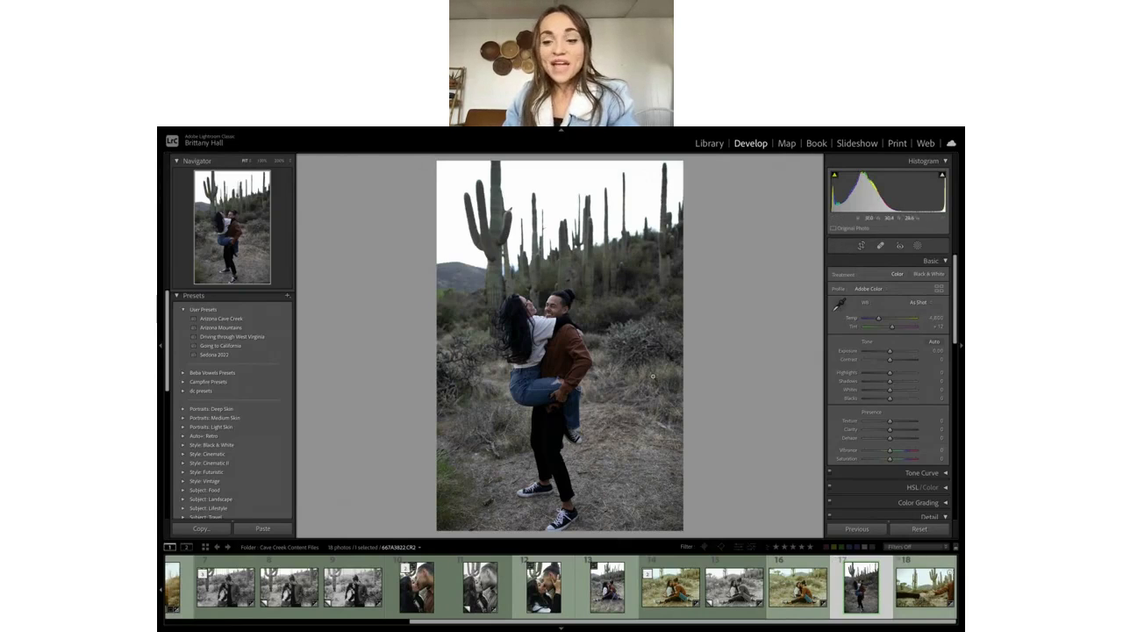
left_click(936, 613)
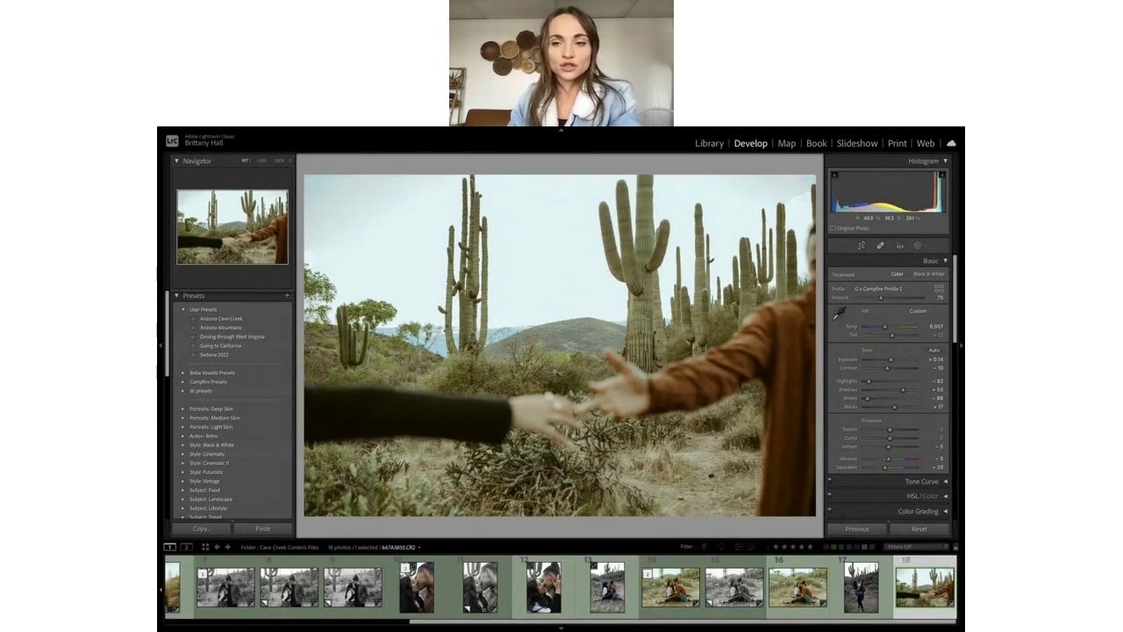
Raise the Campfire Profile 2 amount to about 139 and lift Shadows to about +62.
left_click(907, 299)
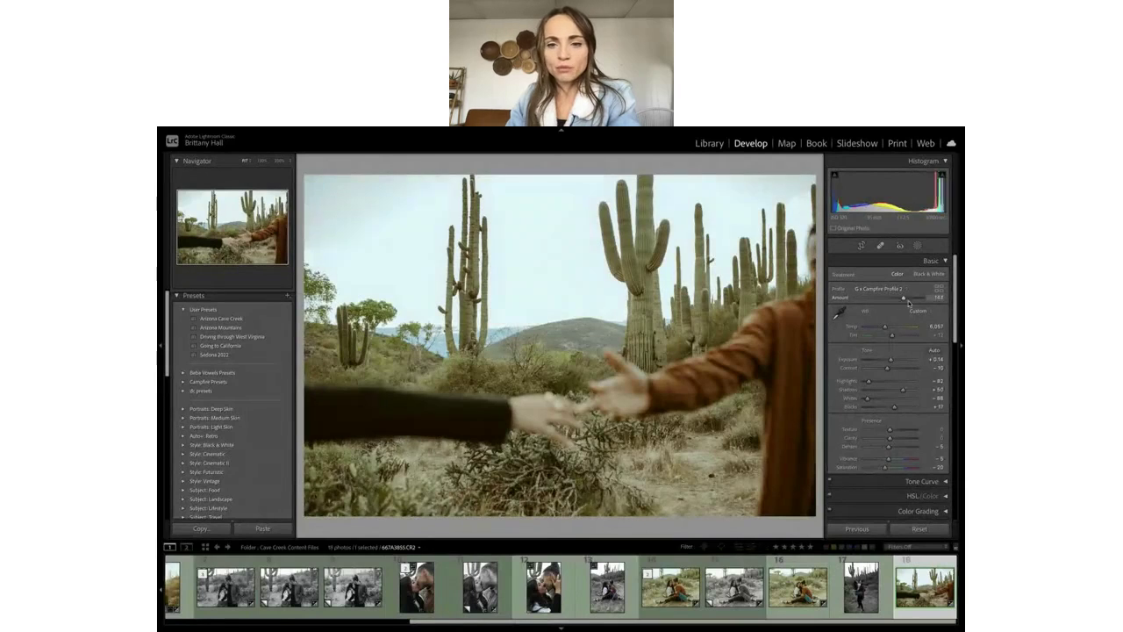
mouse_move(912, 299)
left_mouse_down()
mouse_move(855, 299)
mouse_move(913, 304)
mouse_move(902, 300)
left_mouse_up()
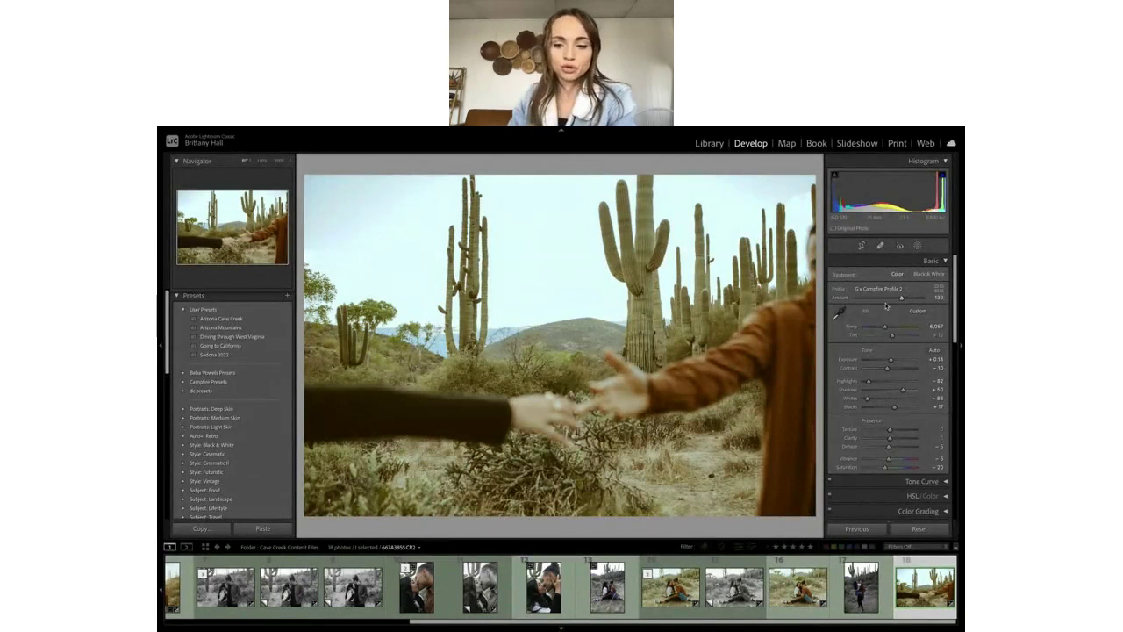
left_click_drag(902, 391, 907, 393)
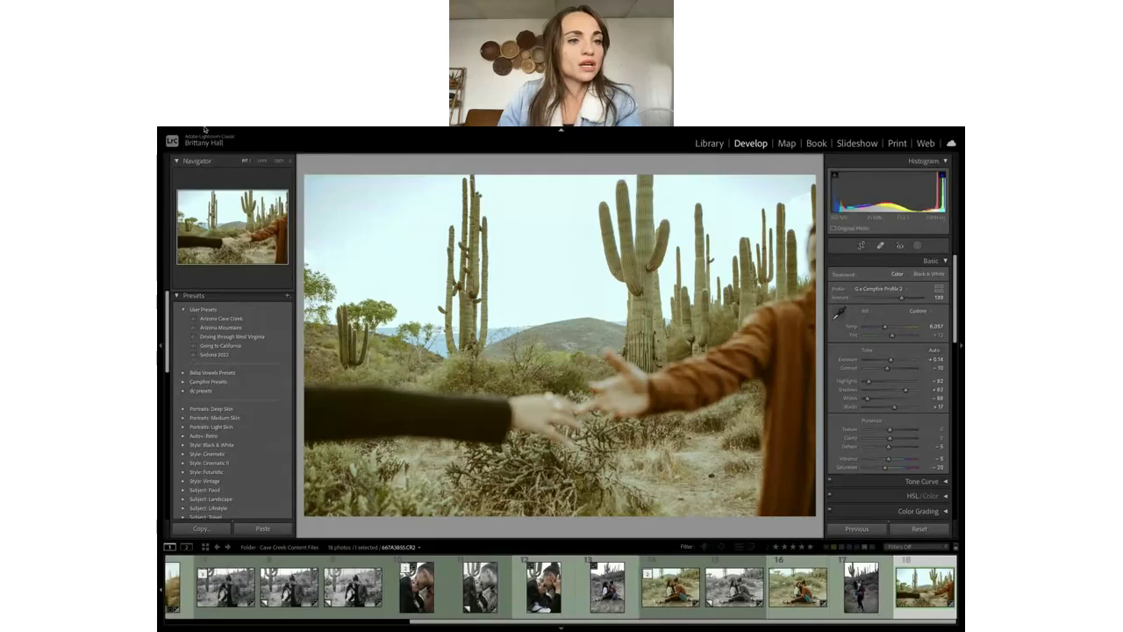
left_click(180, 143)
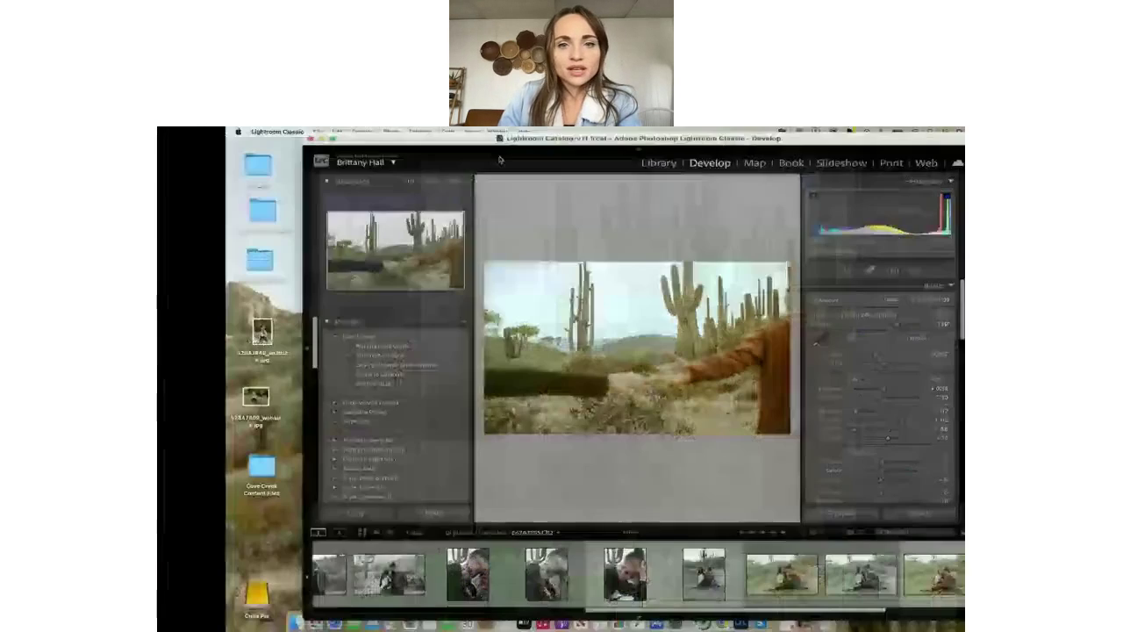
left_click(325, 616)
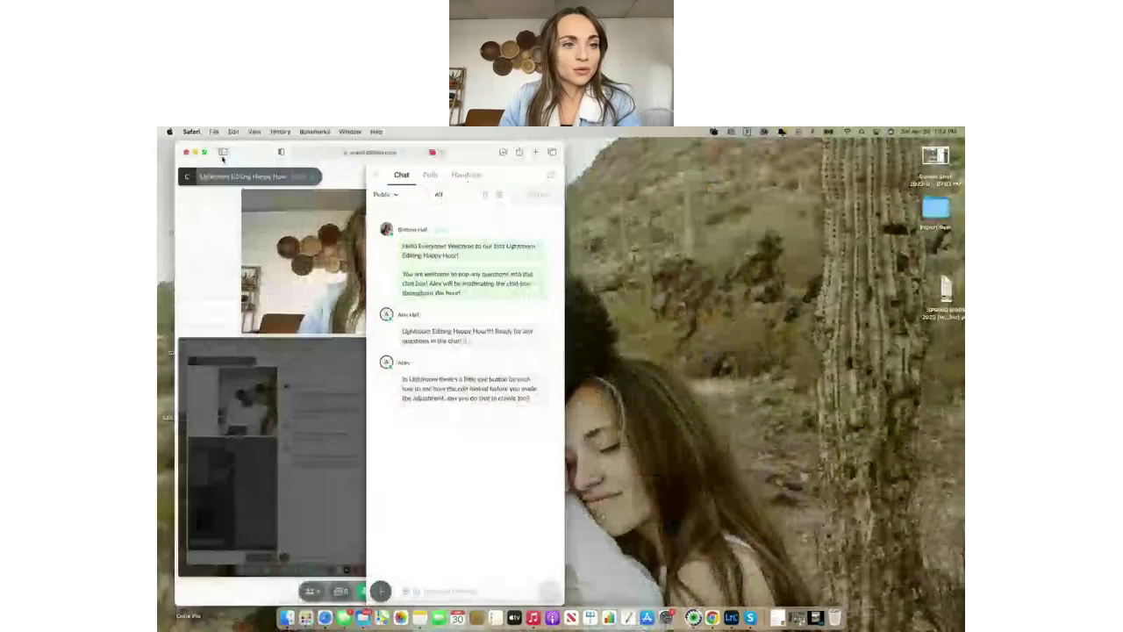
left_click(205, 152)
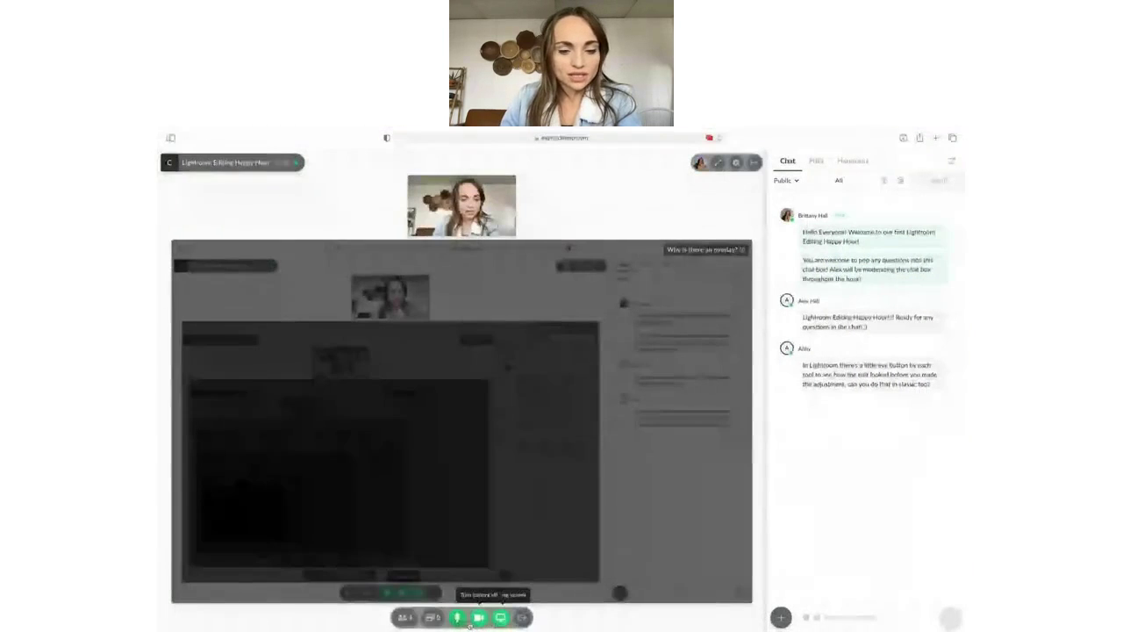
left_click(500, 617)
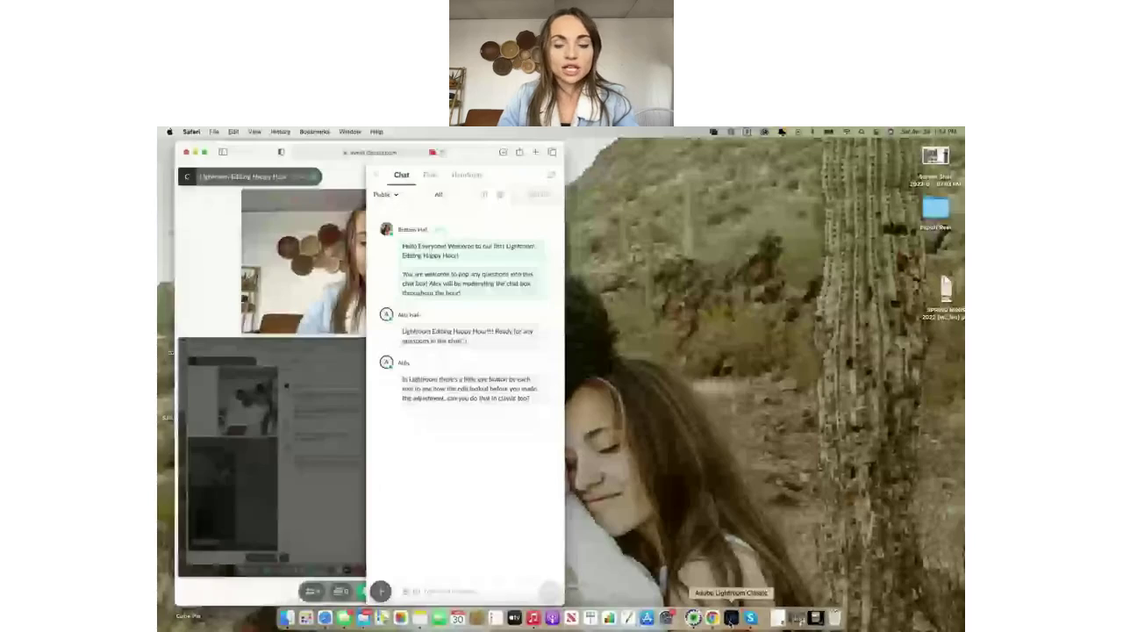
left_click(731, 617)
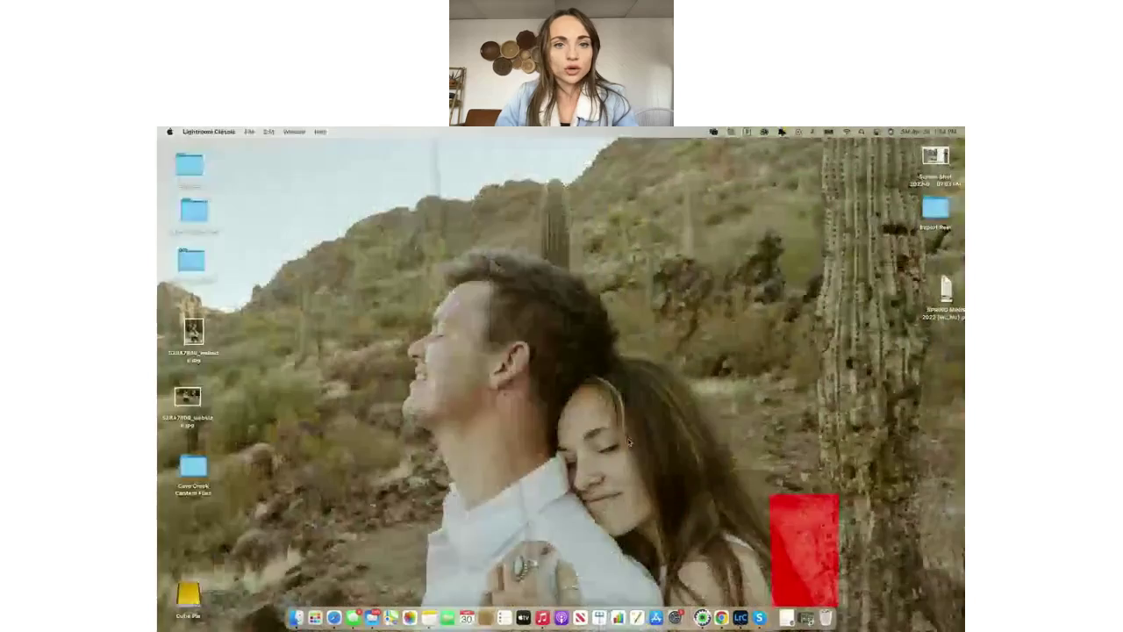
left_click(461, 146)
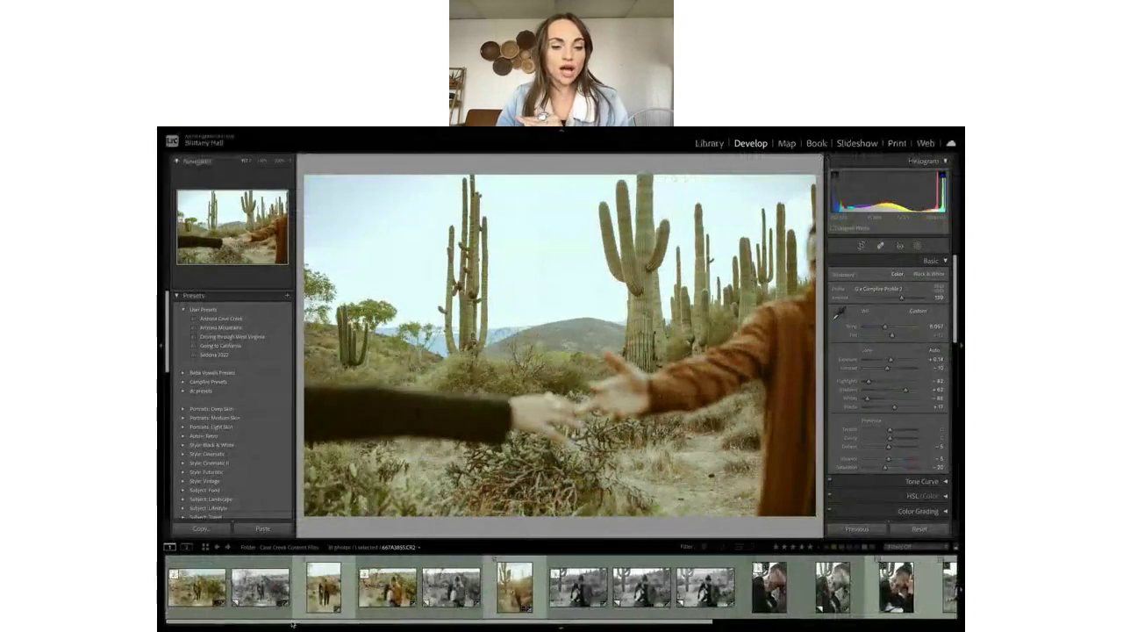
Check the walking couple portrait's before/after, then compare it with the embracing landscape shot.
left_click(323, 586)
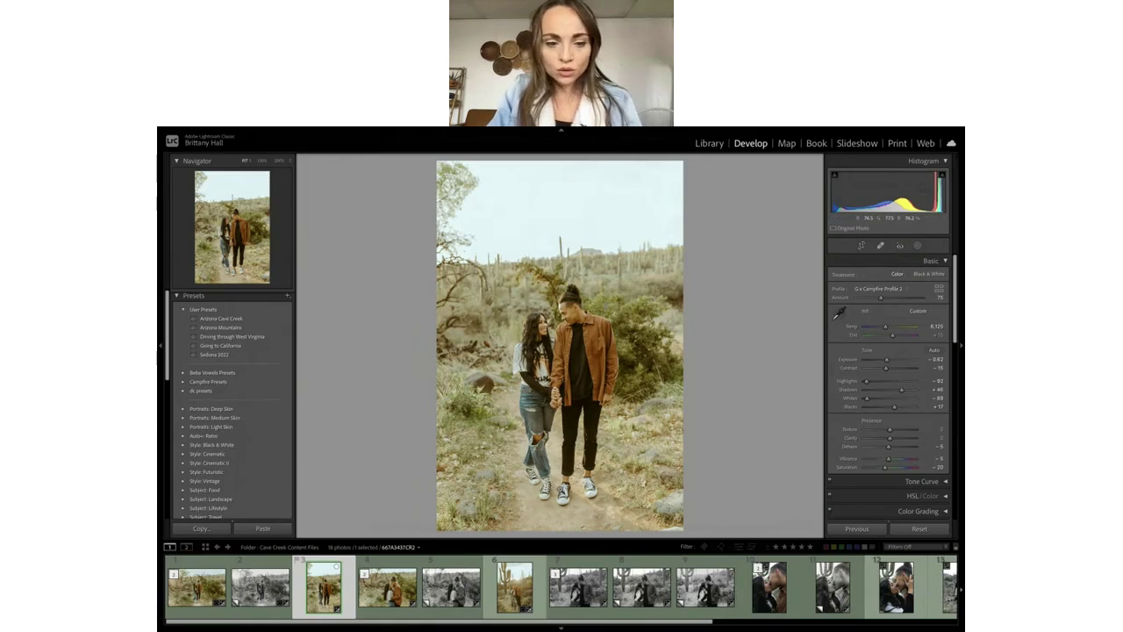
key("ctrl+d")
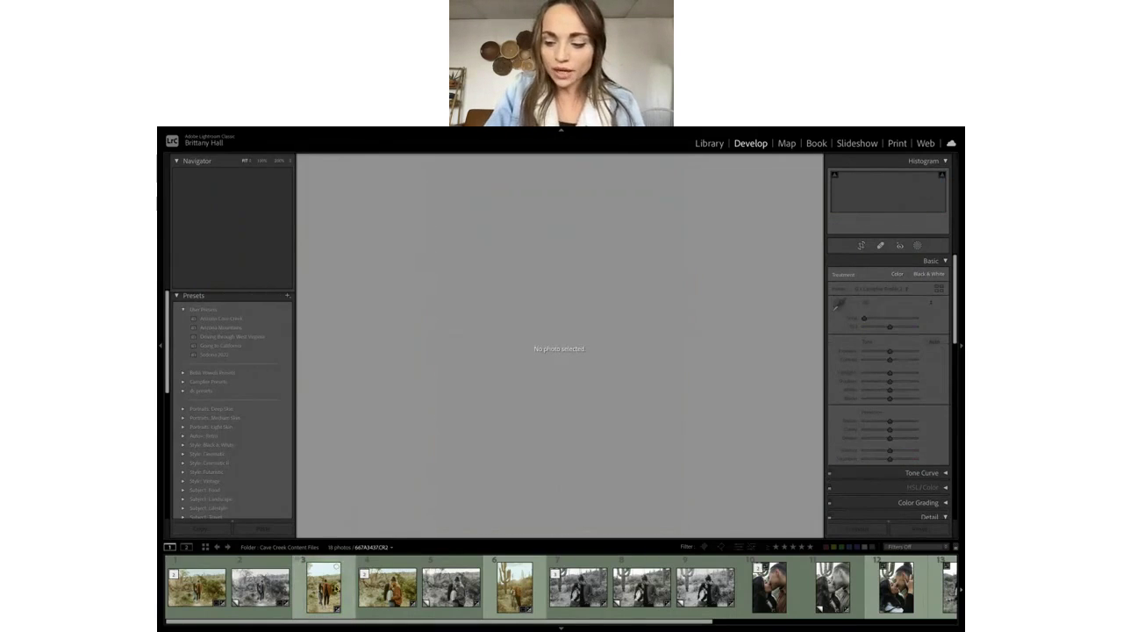
left_click(335, 589)
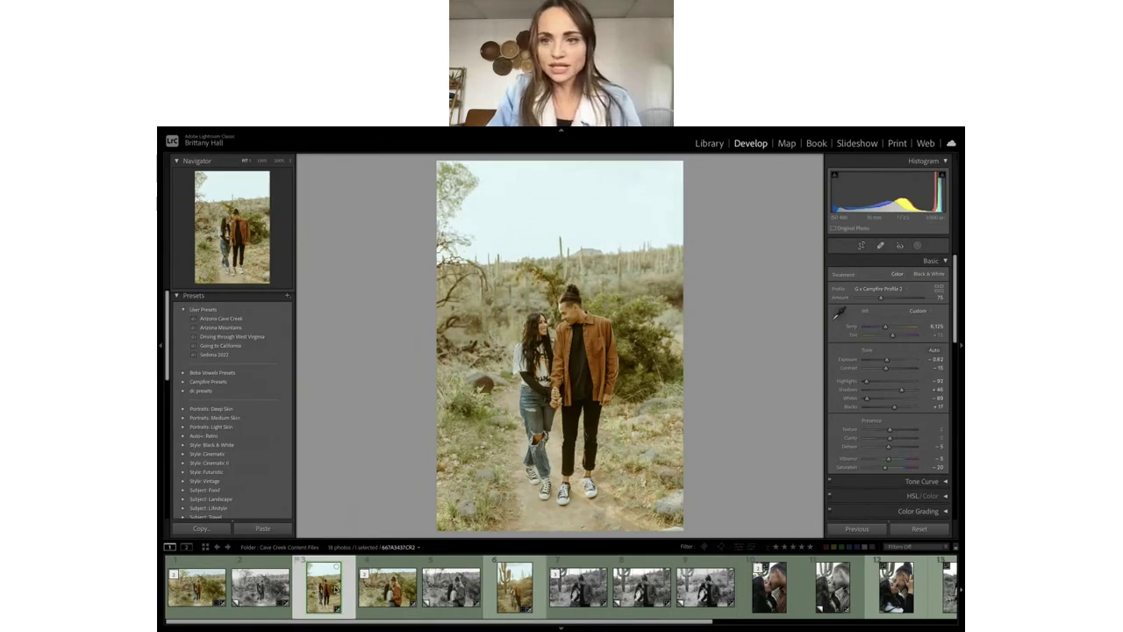
key("backslash")
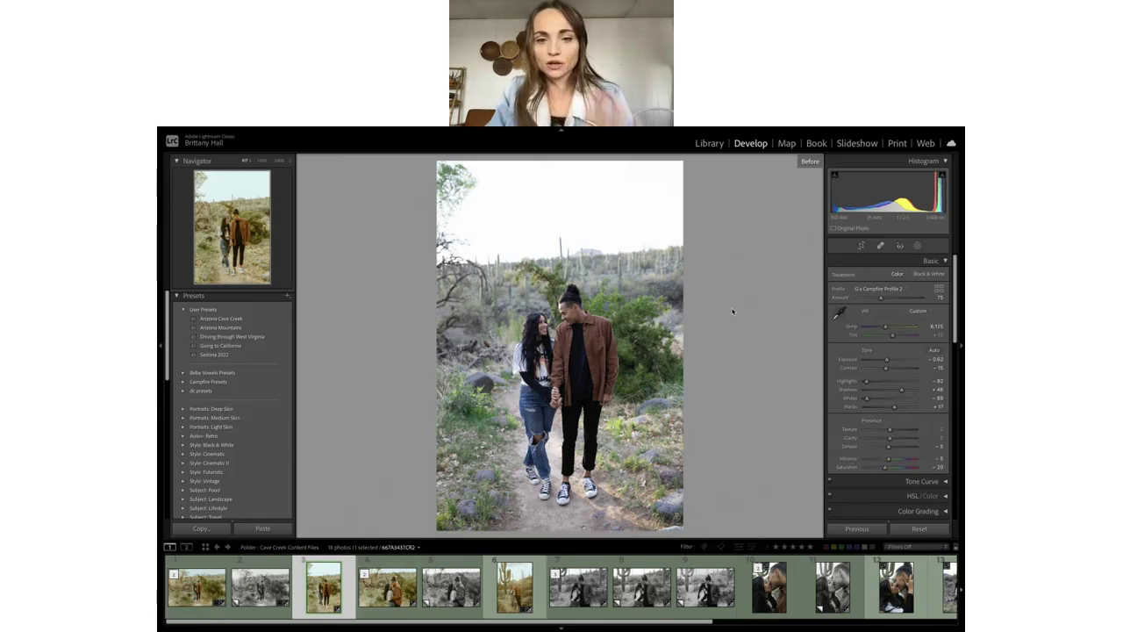
key("backslash")
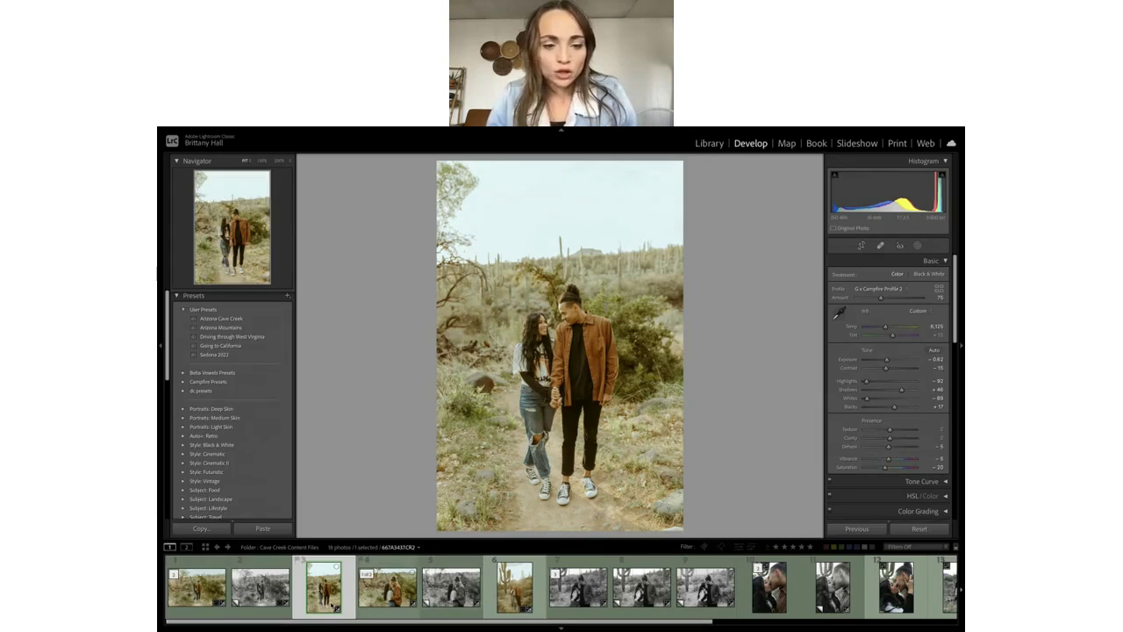
left_click(387, 586, "super")
key("c")
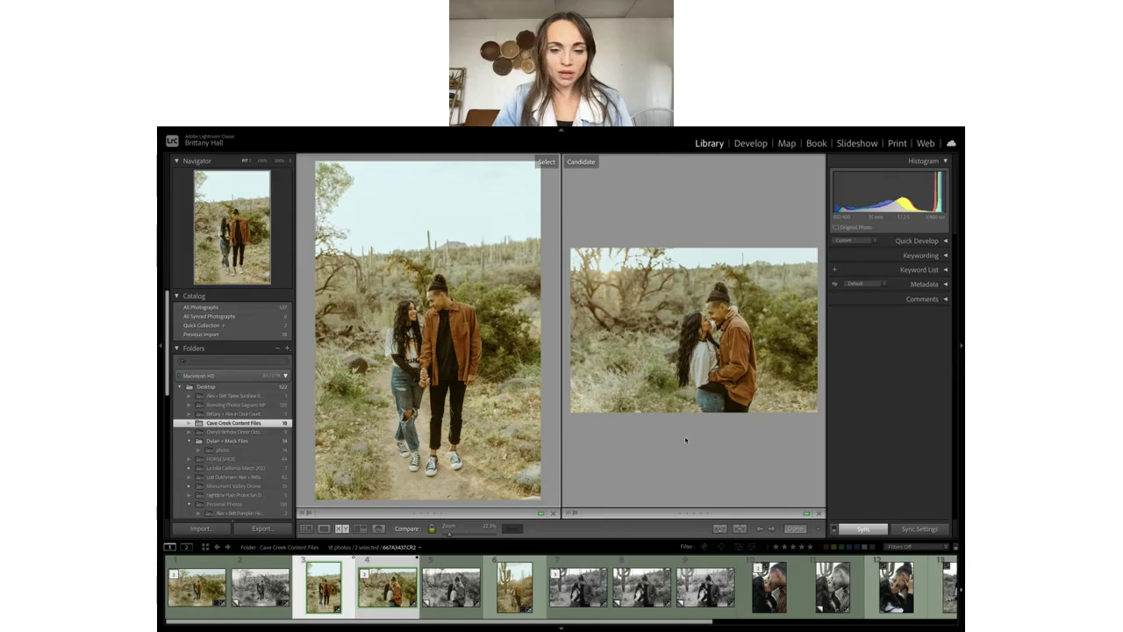
Bring the black-and-white embrace copies into the comparison against each other.
left_click(642, 586)
left_click(704, 586)
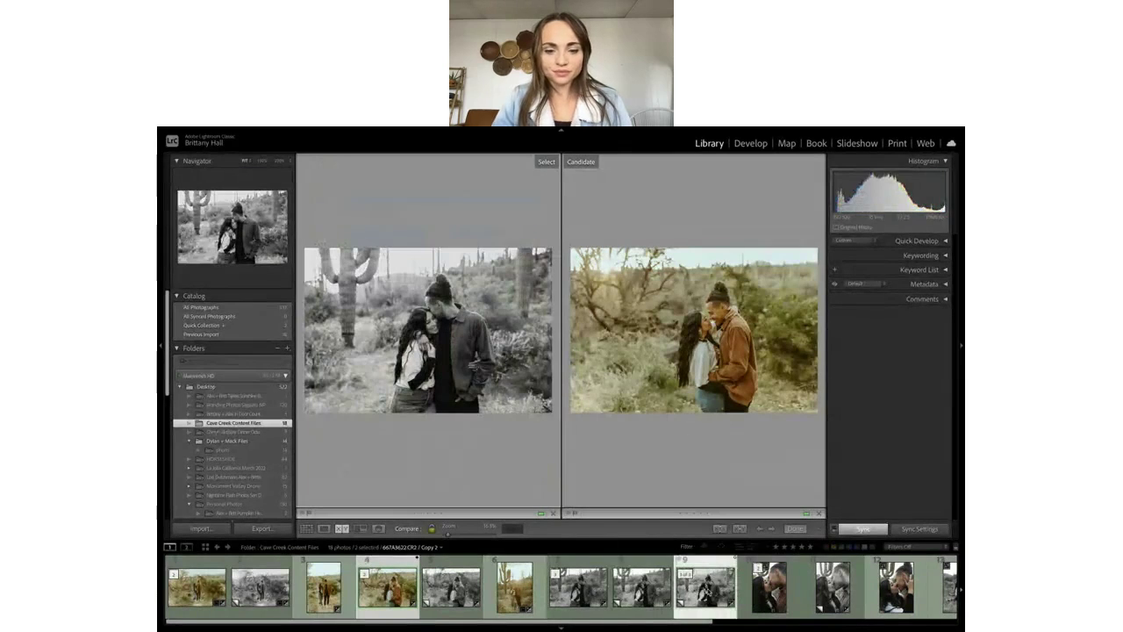
key("super+apostrophe")
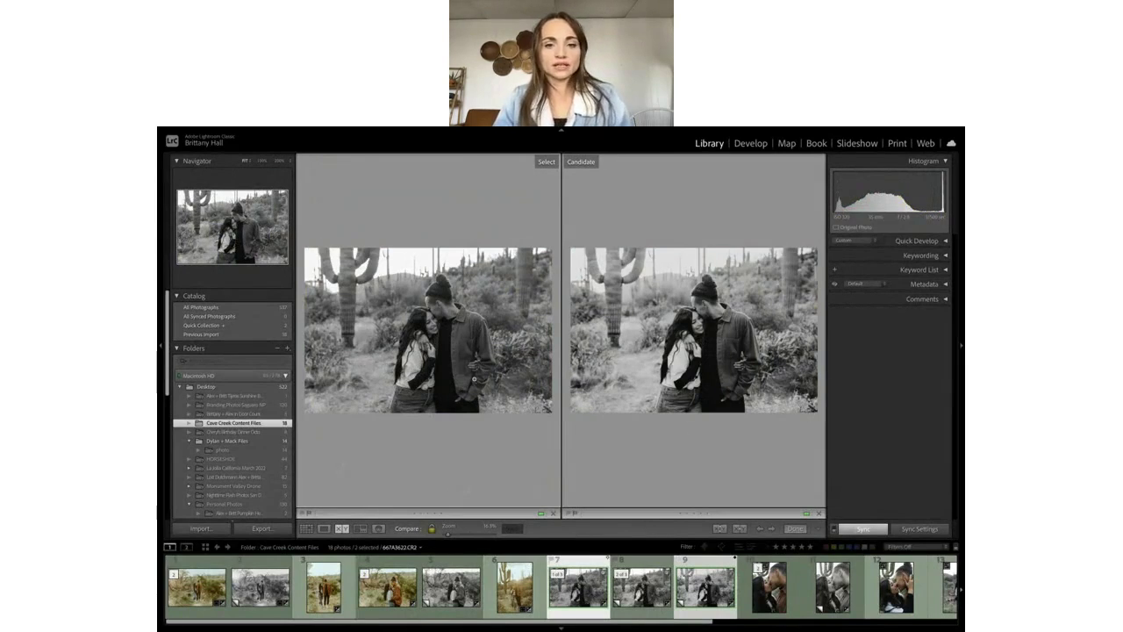
Pick the third black-and-white copy from the Grid and open it in Develop.
key("e")
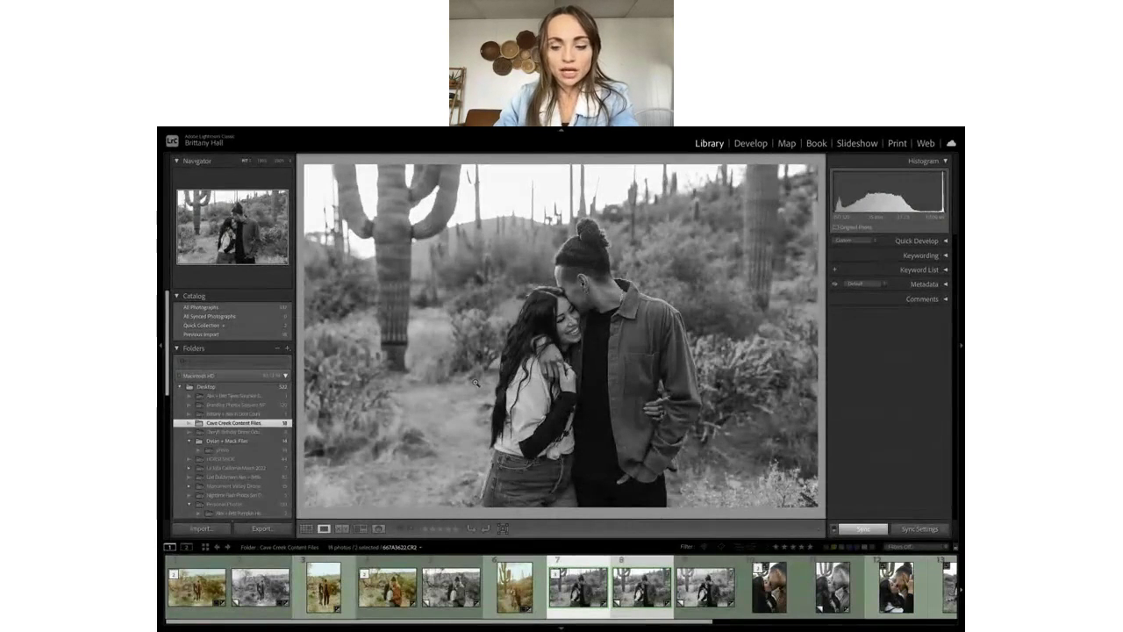
key("g")
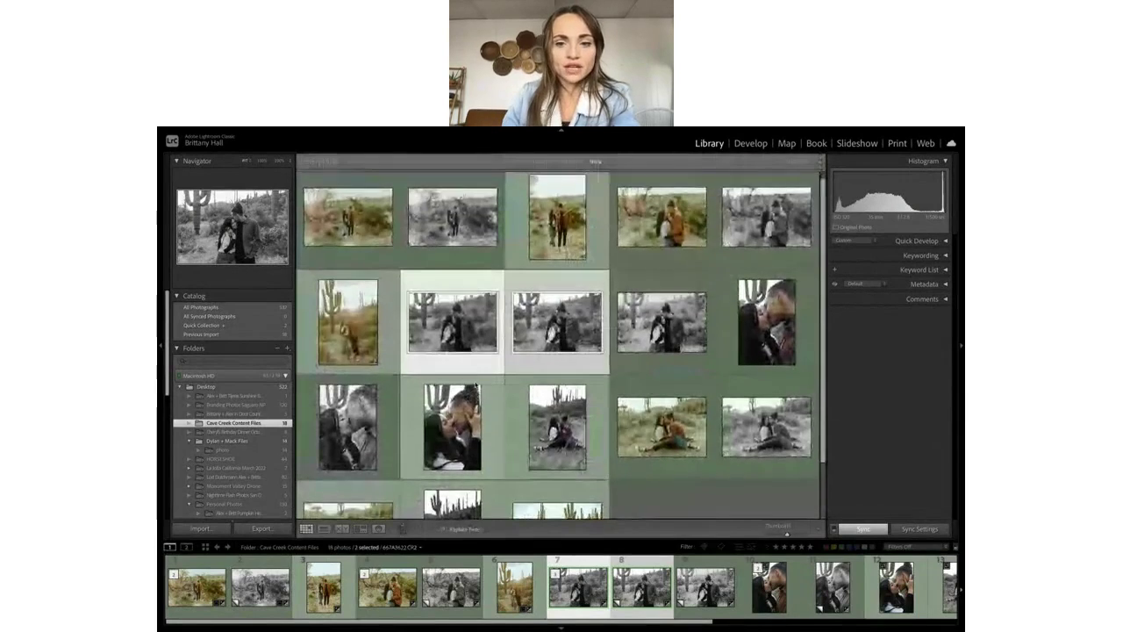
left_click(676, 336)
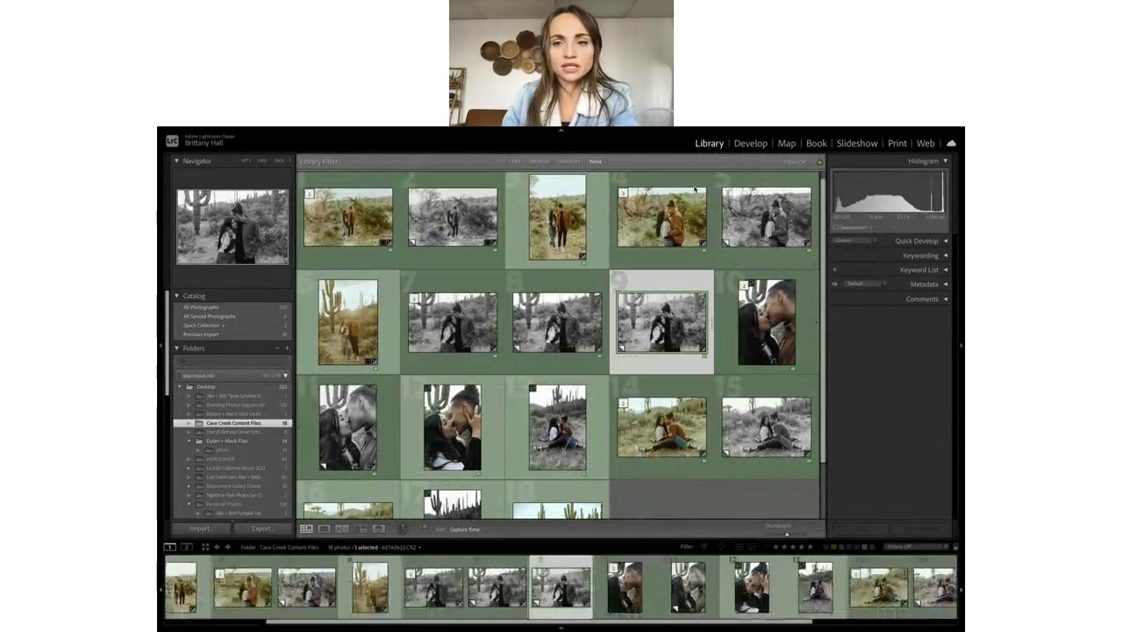
left_click(751, 144)
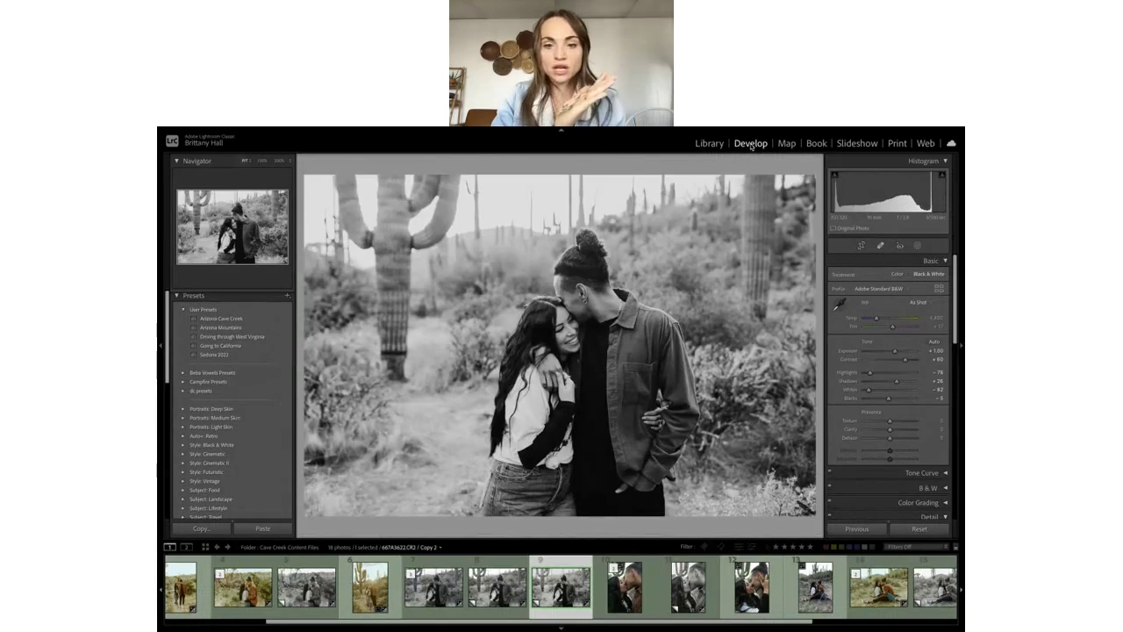
Toggle before/after on the B&W copy, then switch to the warm colour cactus couple photo.
key("backslash")
key("backslash")
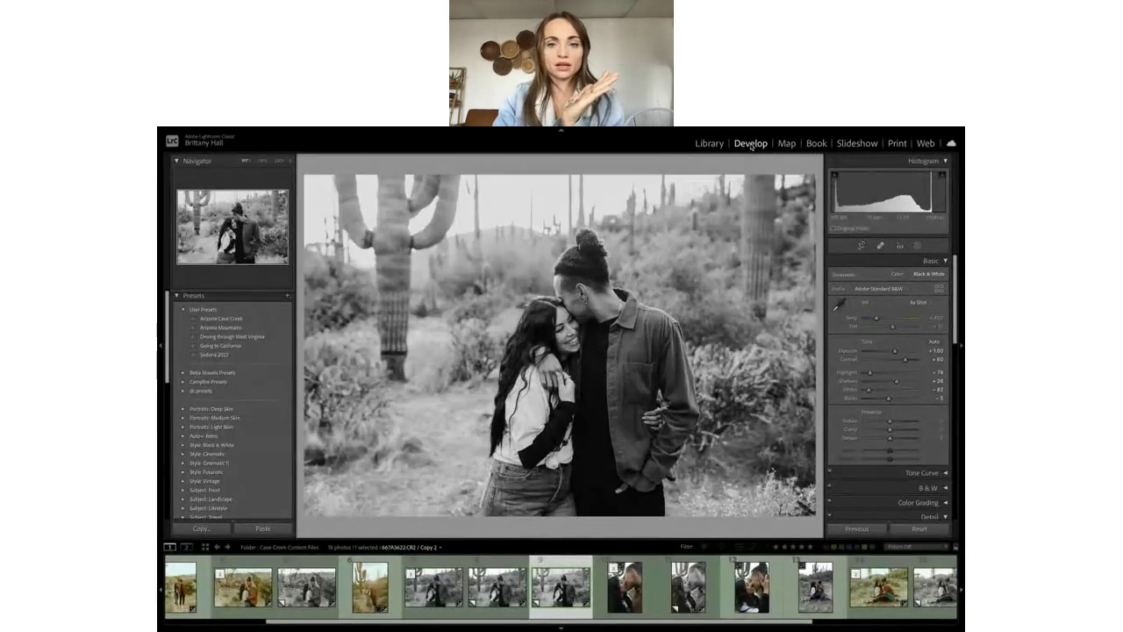
key("backslash")
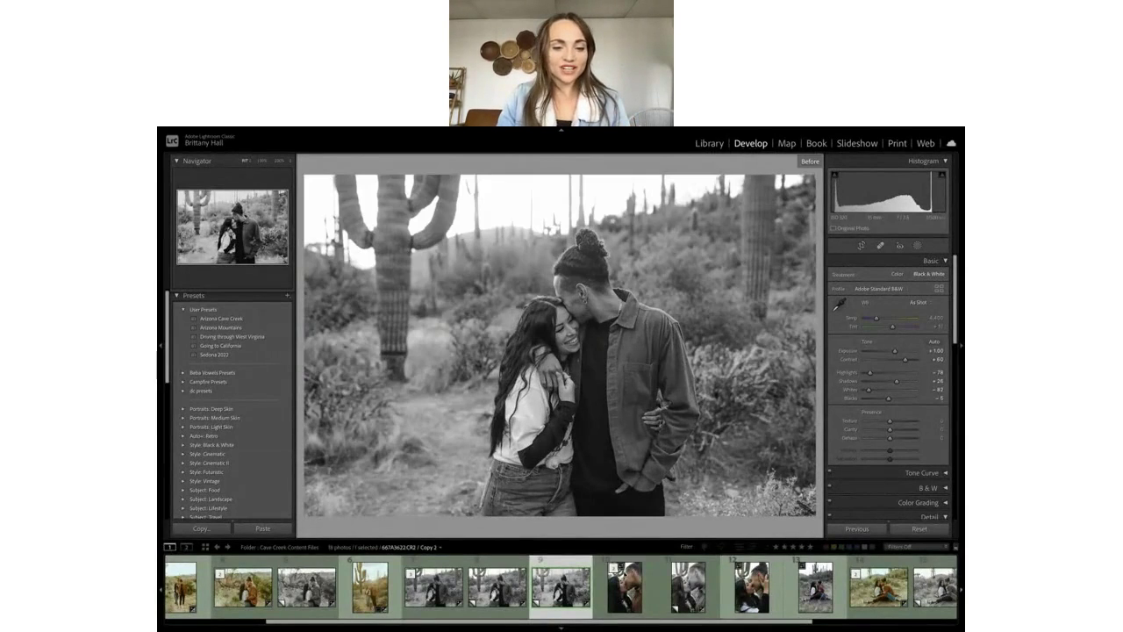
left_click(371, 588)
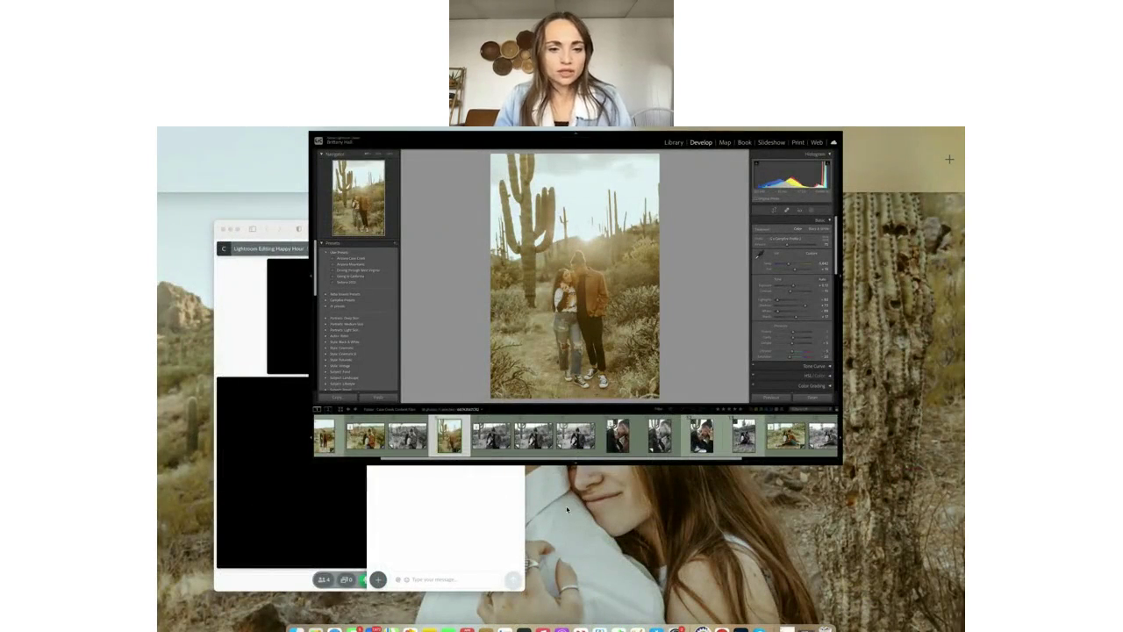
left_click(477, 489)
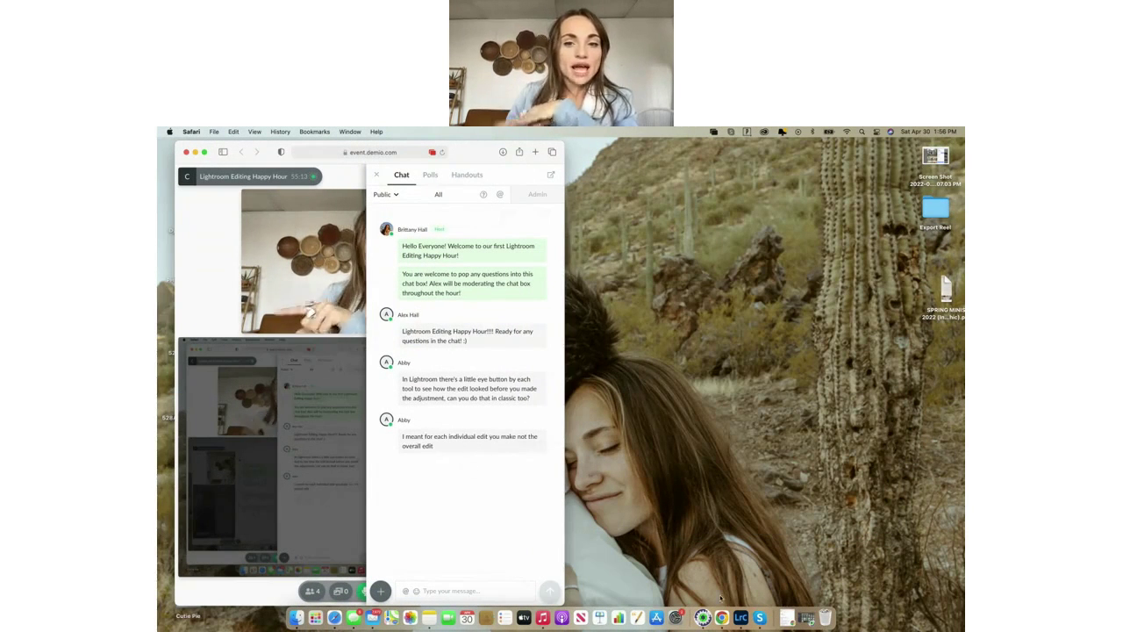
left_click(741, 618)
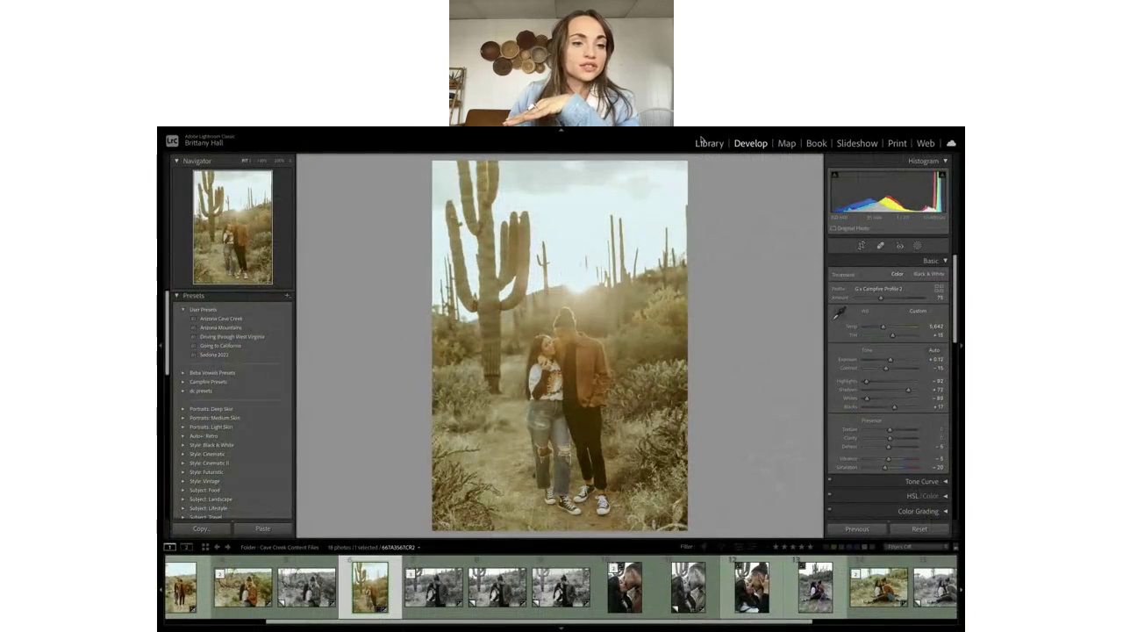
Preview the Dehaze, Contrast, shadows and Add Subject history states, return to the latest, then leave Lightroom.
scroll(212, 355, "down", 10)
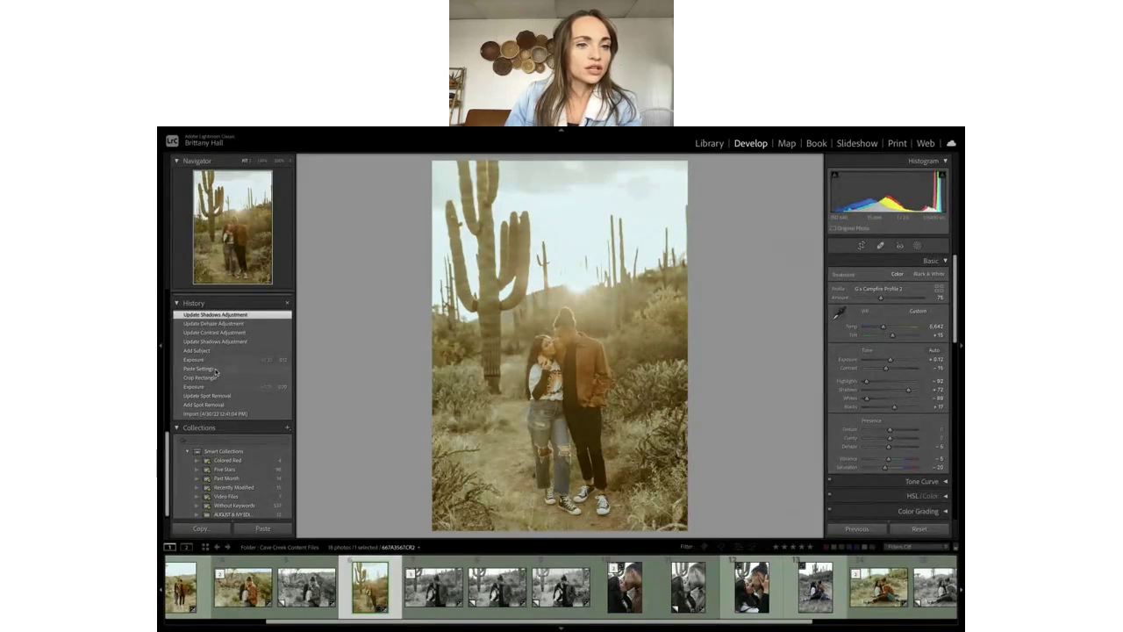
left_click(217, 325)
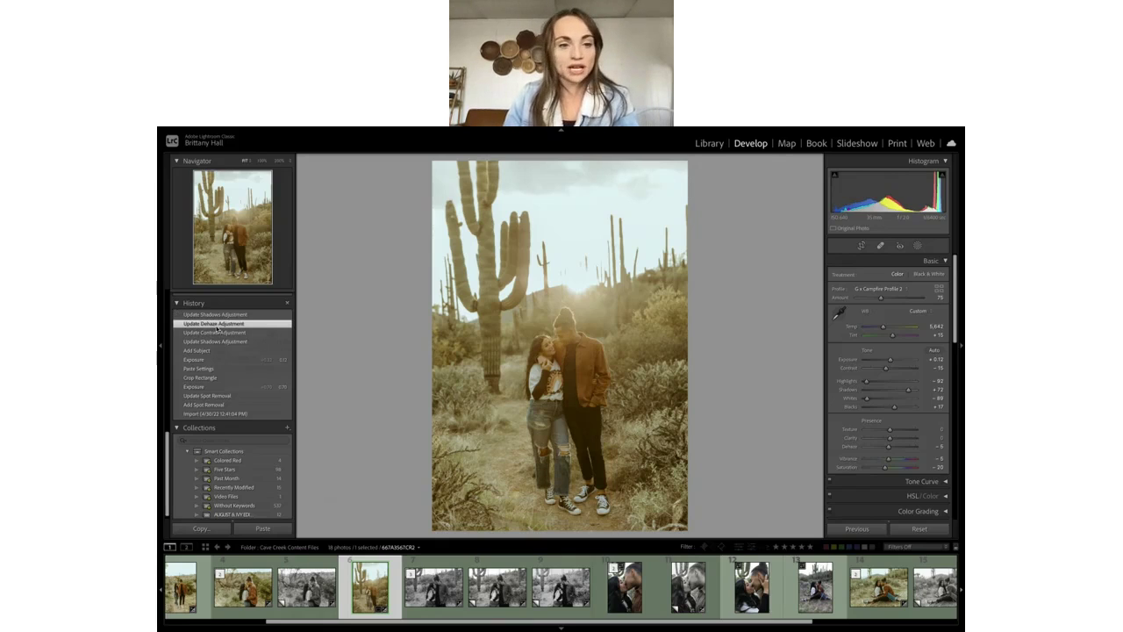
left_click(225, 333)
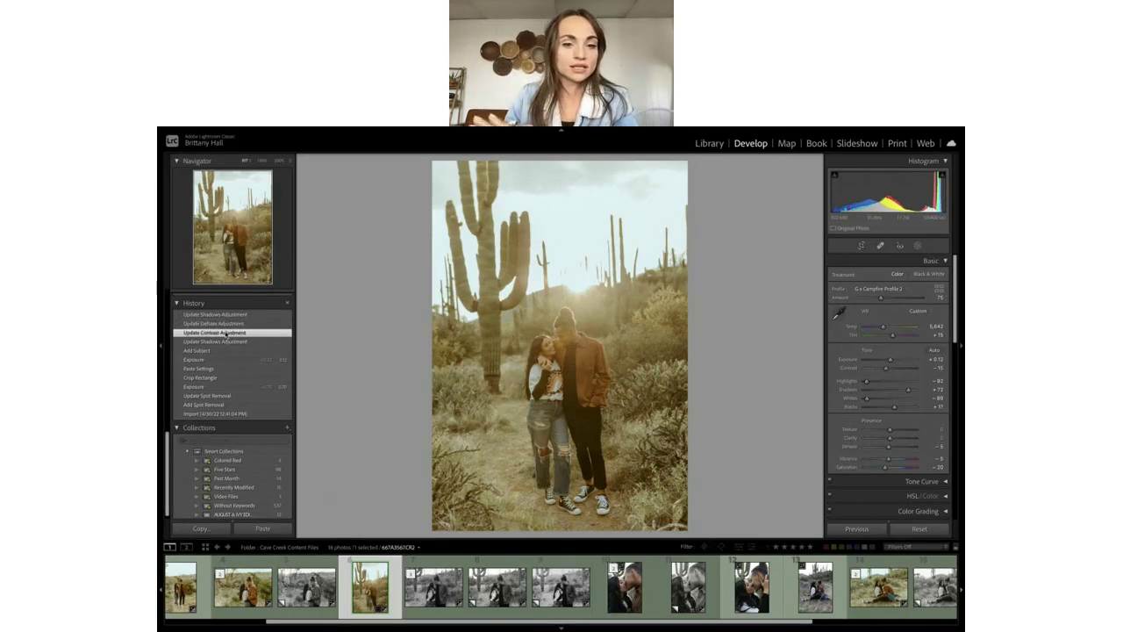
left_click(225, 343)
left_click(221, 351)
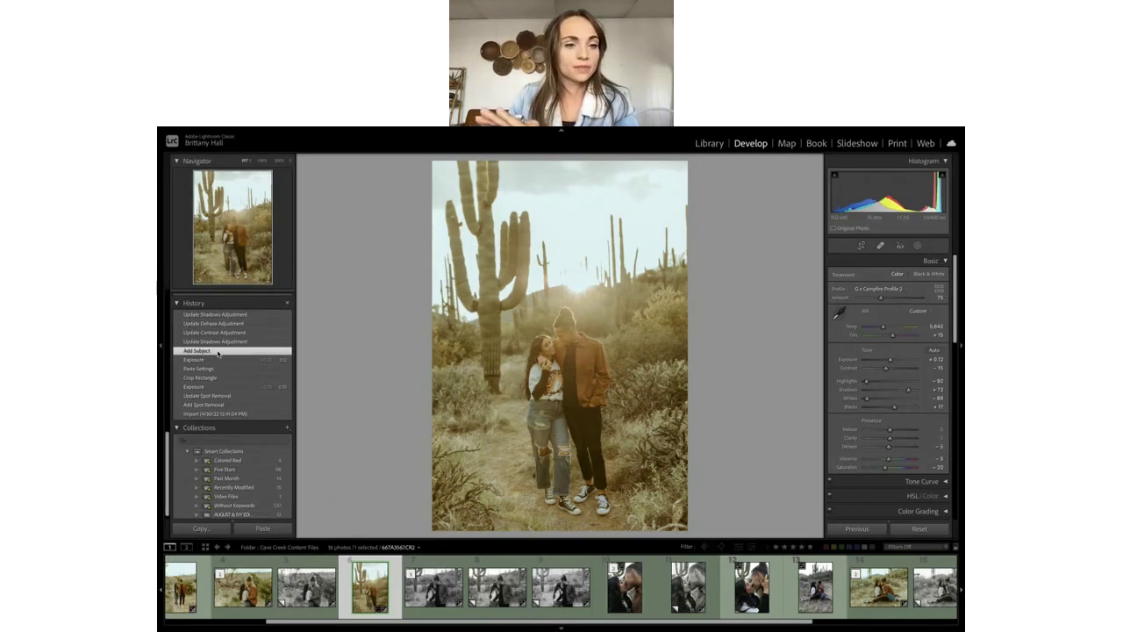
left_click(221, 315)
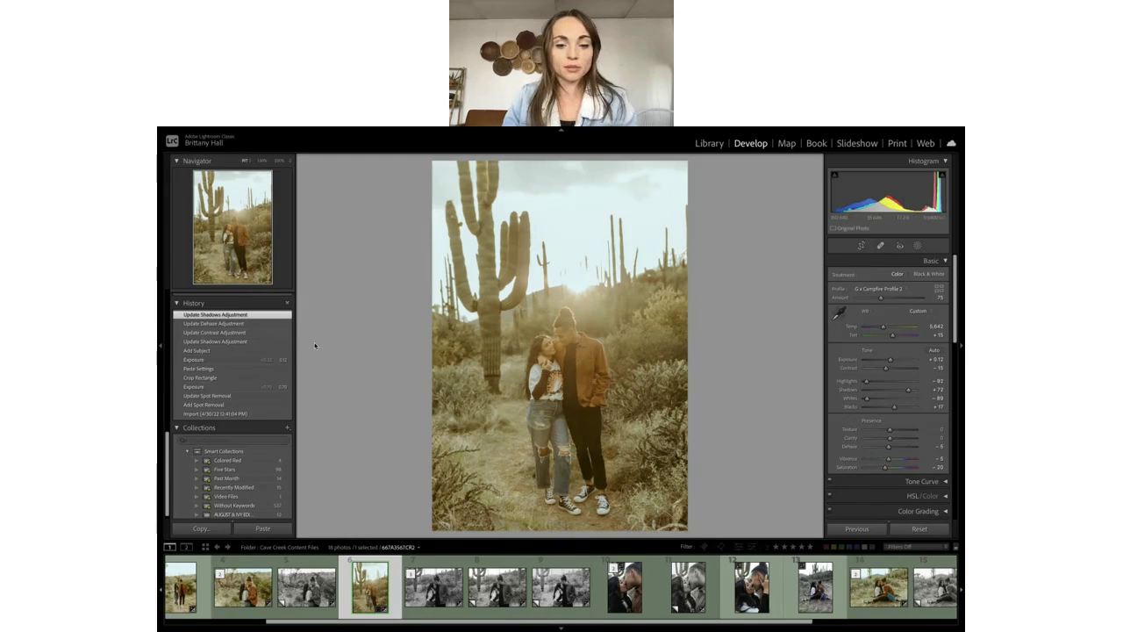
key("ctrl+Up")
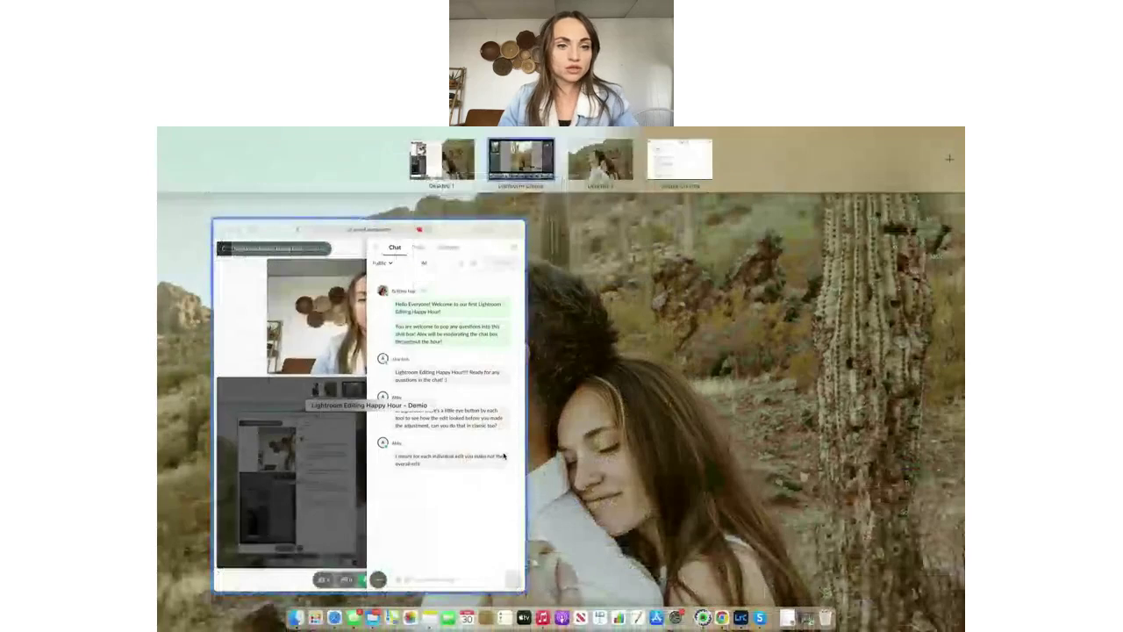
Switch to the Safari Demio event window and make it full screen.
left_click(517, 439)
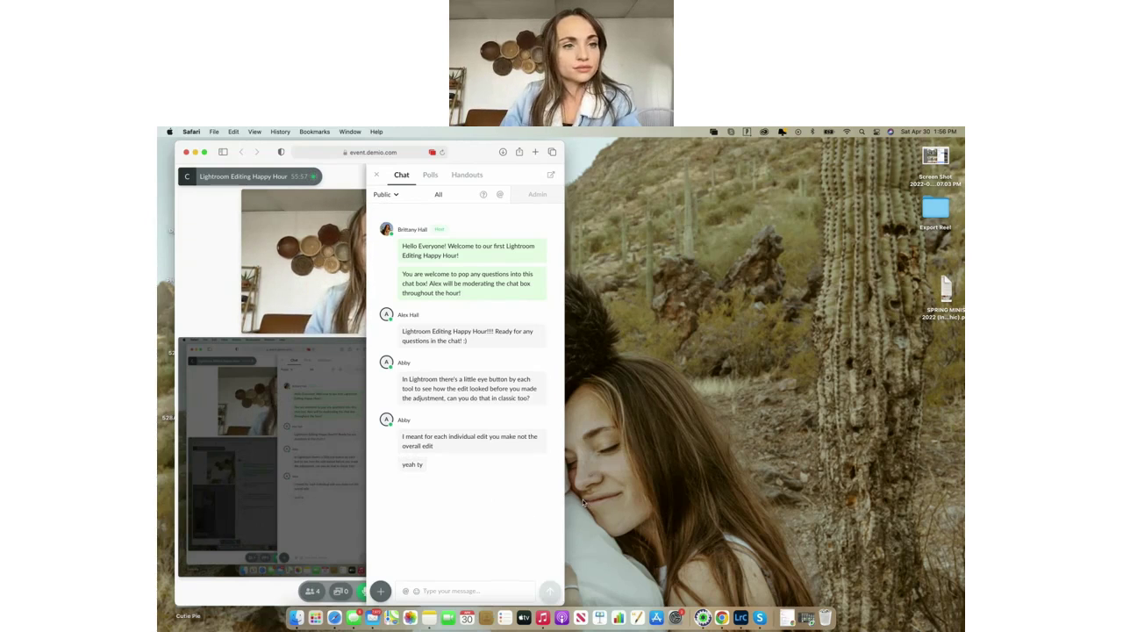
left_click(204, 152)
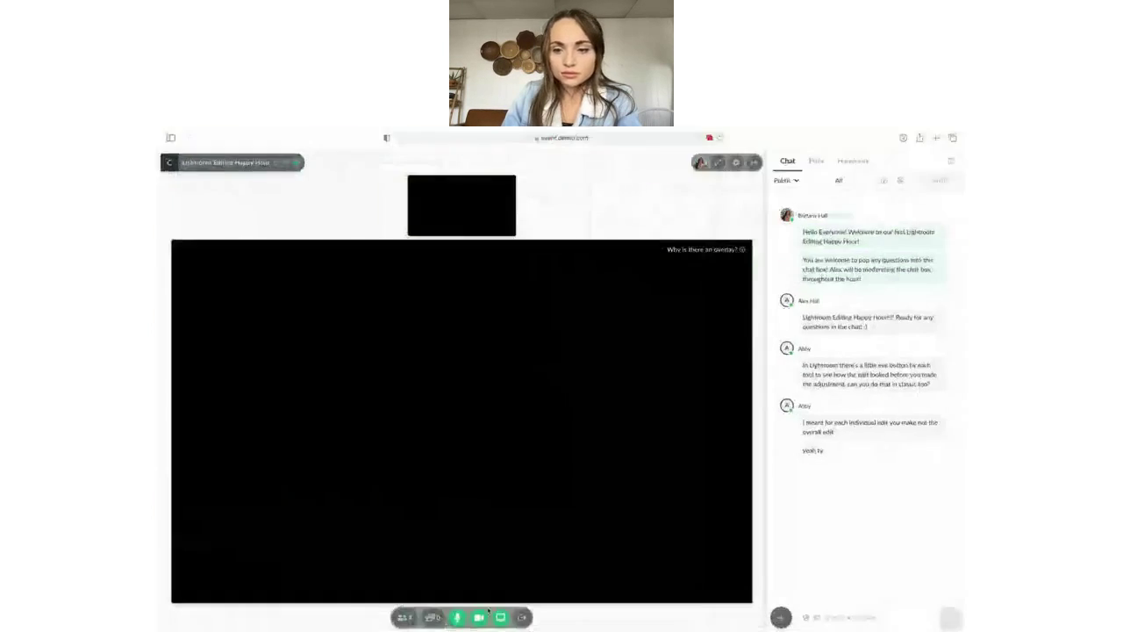